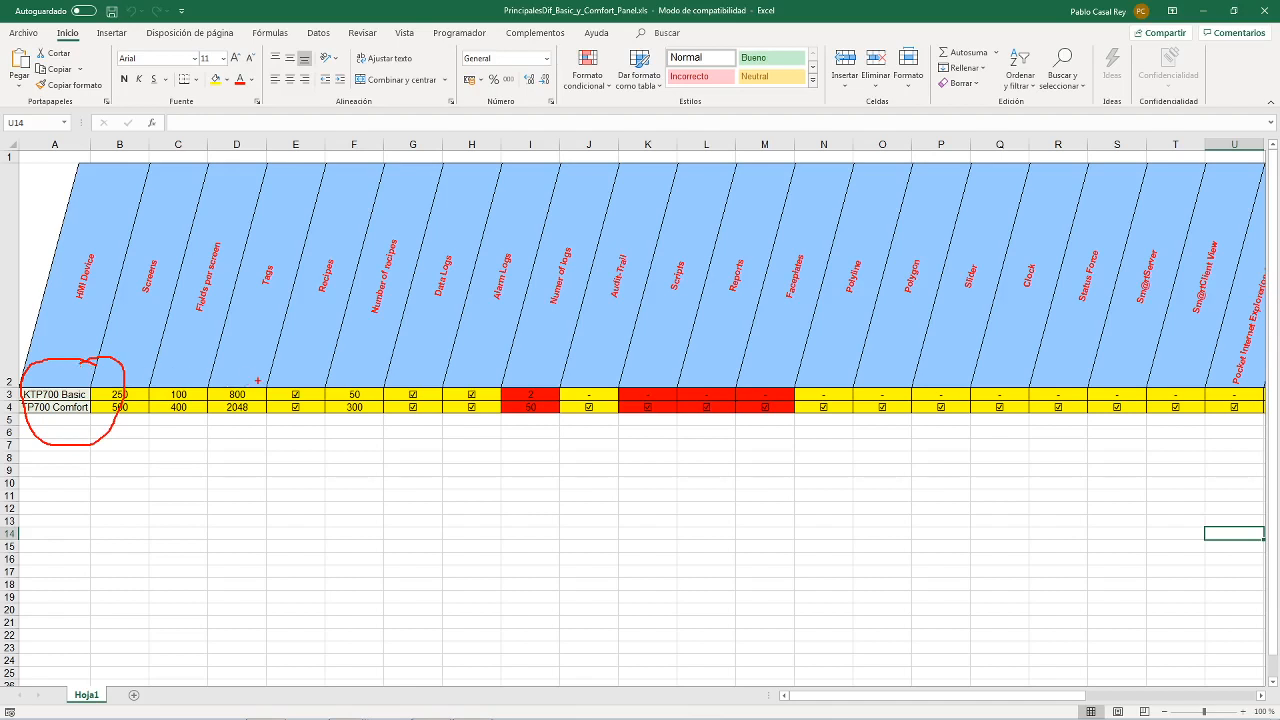
Examine the feature differences between the KTP700 Basic and TP700 Comfort panels across the comparison sheet, and close the workbook.
{"action": "mouse_move", "coordinate": [258, 381]}
{"action": "left_mouse_down"}
{"action": "mouse_move", "coordinate": [124, 378]}
{"action": "mouse_move", "coordinate": [84, 406]}
{"action": "mouse_move", "coordinate": [170, 436]}
{"action": "mouse_move", "coordinate": [258, 398]}
{"action": "mouse_move", "coordinate": [250, 375]}
{"action": "left_mouse_up"}
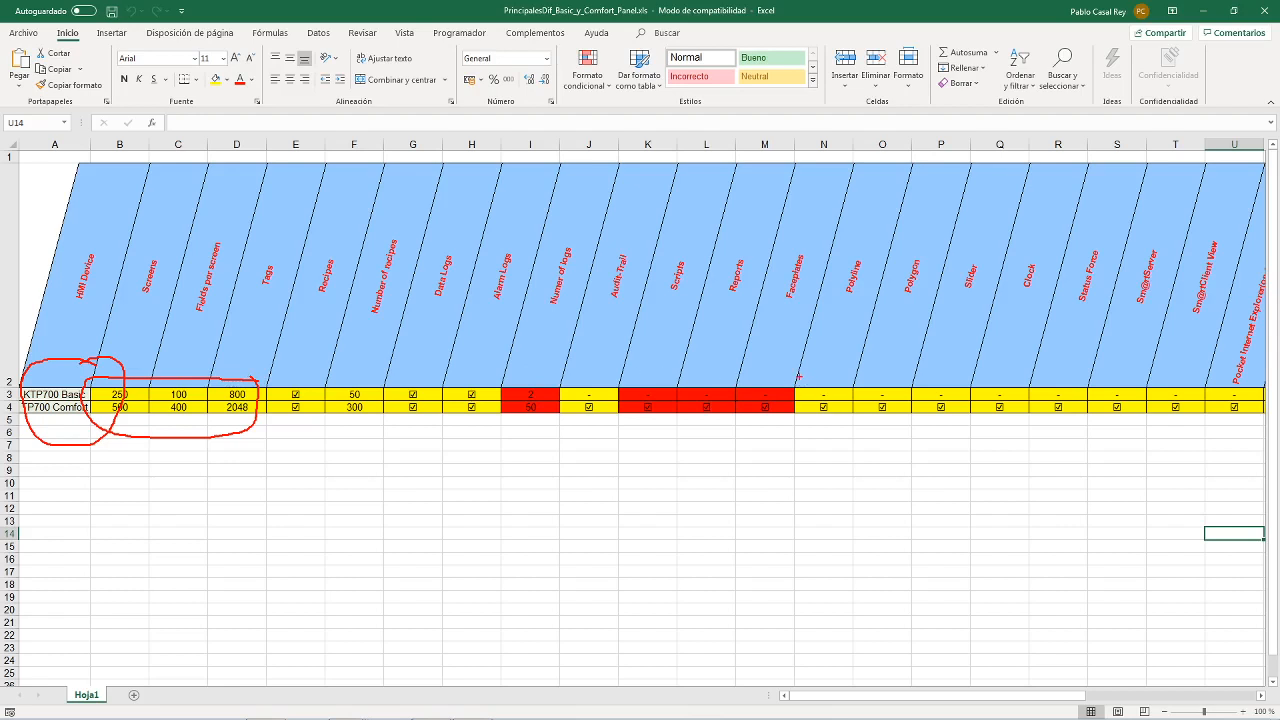
{"action": "mouse_move", "coordinate": [804, 372]}
{"action": "left_mouse_down"}
{"action": "mouse_move", "coordinate": [614, 363]}
{"action": "mouse_move", "coordinate": [606, 406]}
{"action": "mouse_move", "coordinate": [672, 454]}
{"action": "mouse_move", "coordinate": [814, 428]}
{"action": "mouse_move", "coordinate": [789, 364]}
{"action": "mouse_move", "coordinate": [776, 371]}
{"action": "left_mouse_up"}
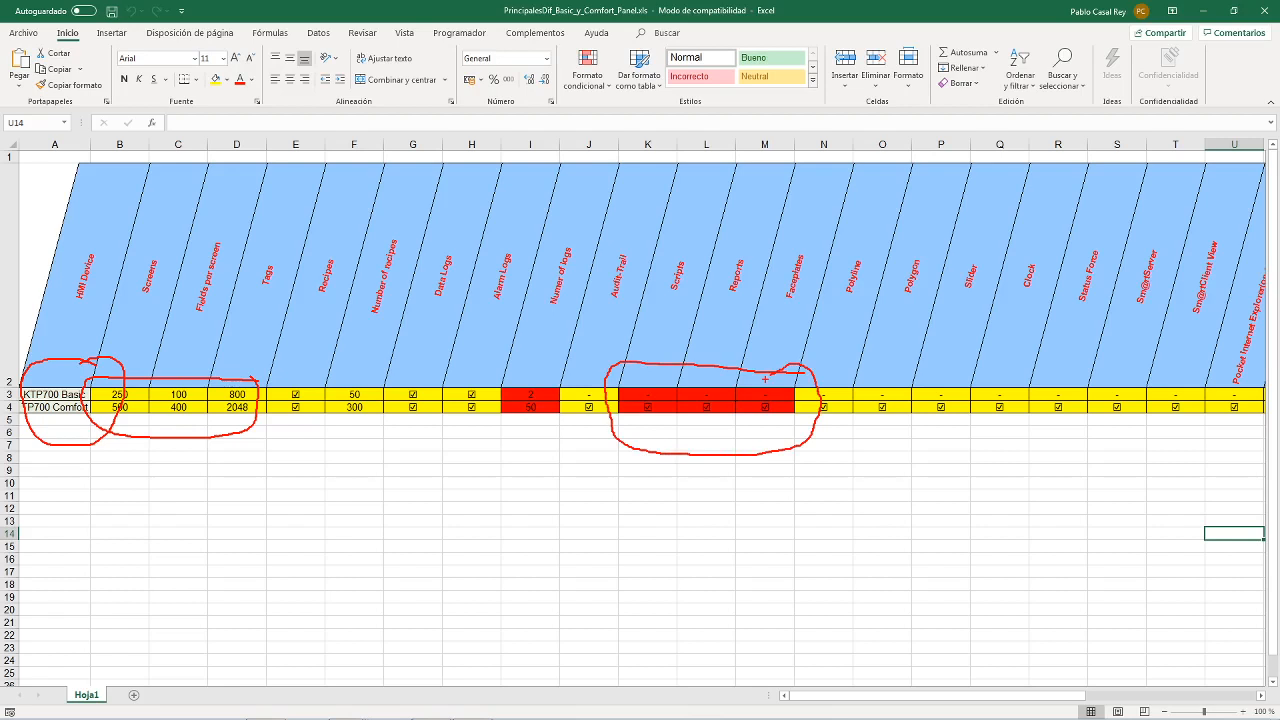
{"action": "mouse_move", "coordinate": [694, 255]}
{"action": "left_mouse_down"}
{"action": "mouse_move", "coordinate": [652, 272]}
{"action": "mouse_move", "coordinate": [678, 303]}
{"action": "mouse_move", "coordinate": [690, 252]}
{"action": "left_mouse_up"}
{"action": "mouse_move", "coordinate": [745, 244]}
{"action": "left_mouse_down"}
{"action": "mouse_move", "coordinate": [721, 304]}
{"action": "mouse_move", "coordinate": [758, 254]}
{"action": "mouse_move", "coordinate": [743, 247]}
{"action": "left_mouse_up"}
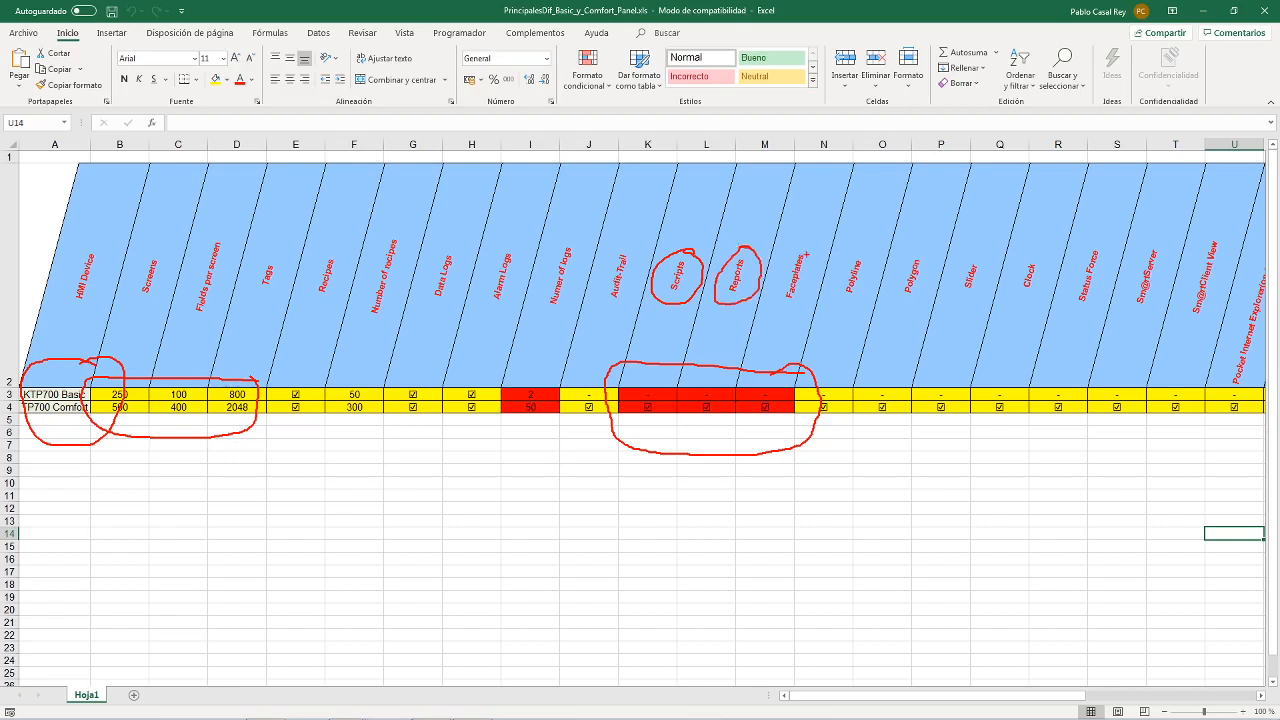
{"action": "mouse_move", "coordinate": [820, 252]}
{"action": "left_mouse_down"}
{"action": "mouse_move", "coordinate": [812, 240]}
{"action": "mouse_move", "coordinate": [780, 256]}
{"action": "mouse_move", "coordinate": [772, 308]}
{"action": "mouse_move", "coordinate": [824, 262]}
{"action": "mouse_move", "coordinate": [803, 237]}
{"action": "left_mouse_up"}
{"action": "key", "text": "Escape"}
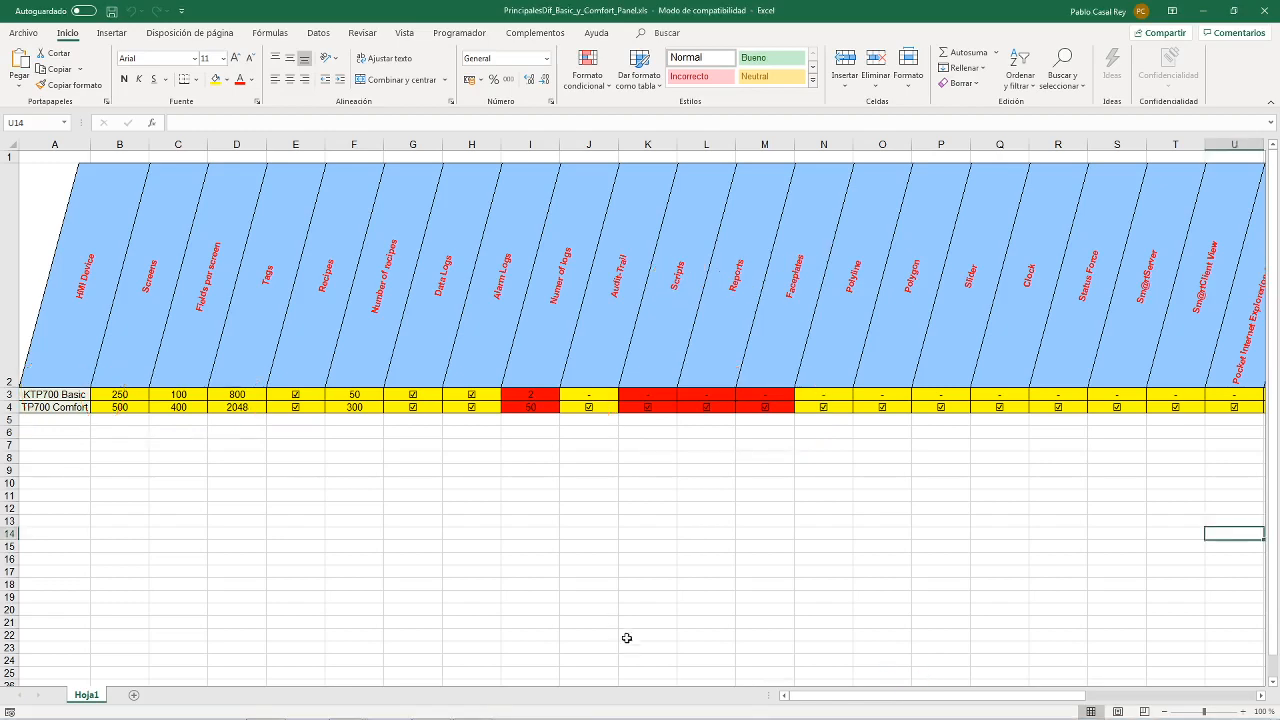
{"action": "left_click_drag", "start_coordinate": [829, 700], "coordinate": [1030, 712]}
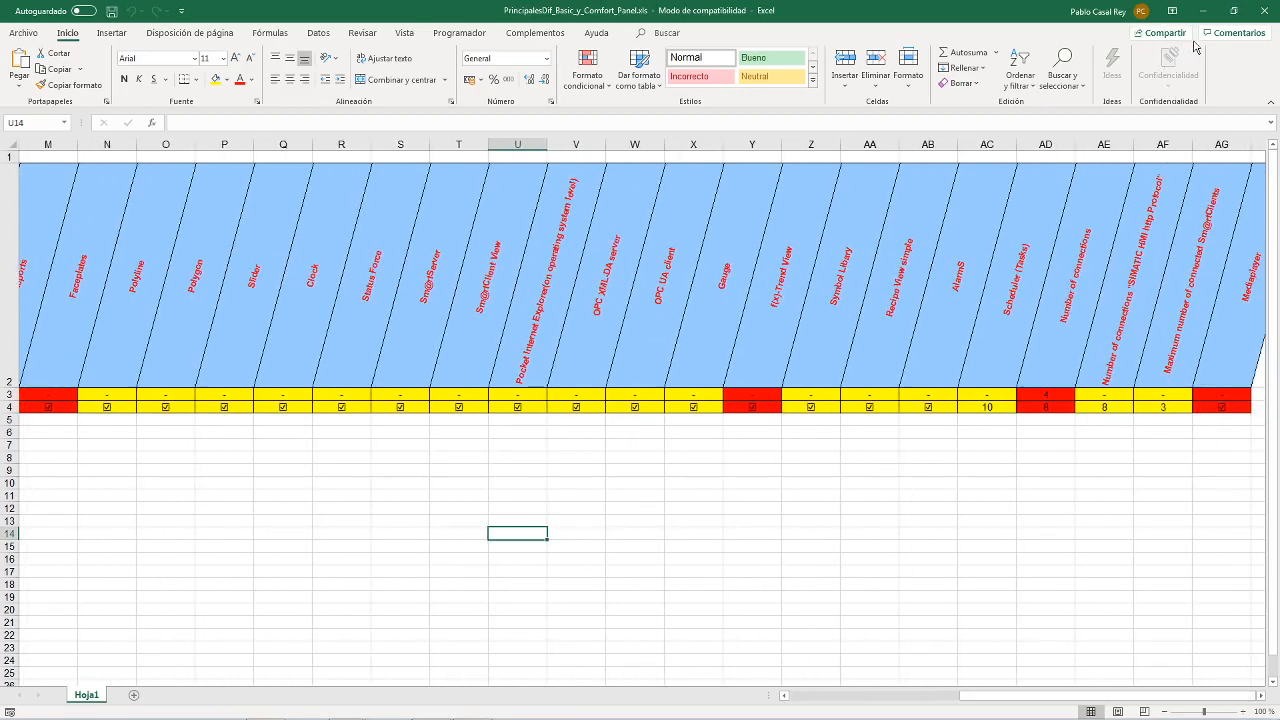
{"action": "left_click", "coordinate": [1263, 14]}
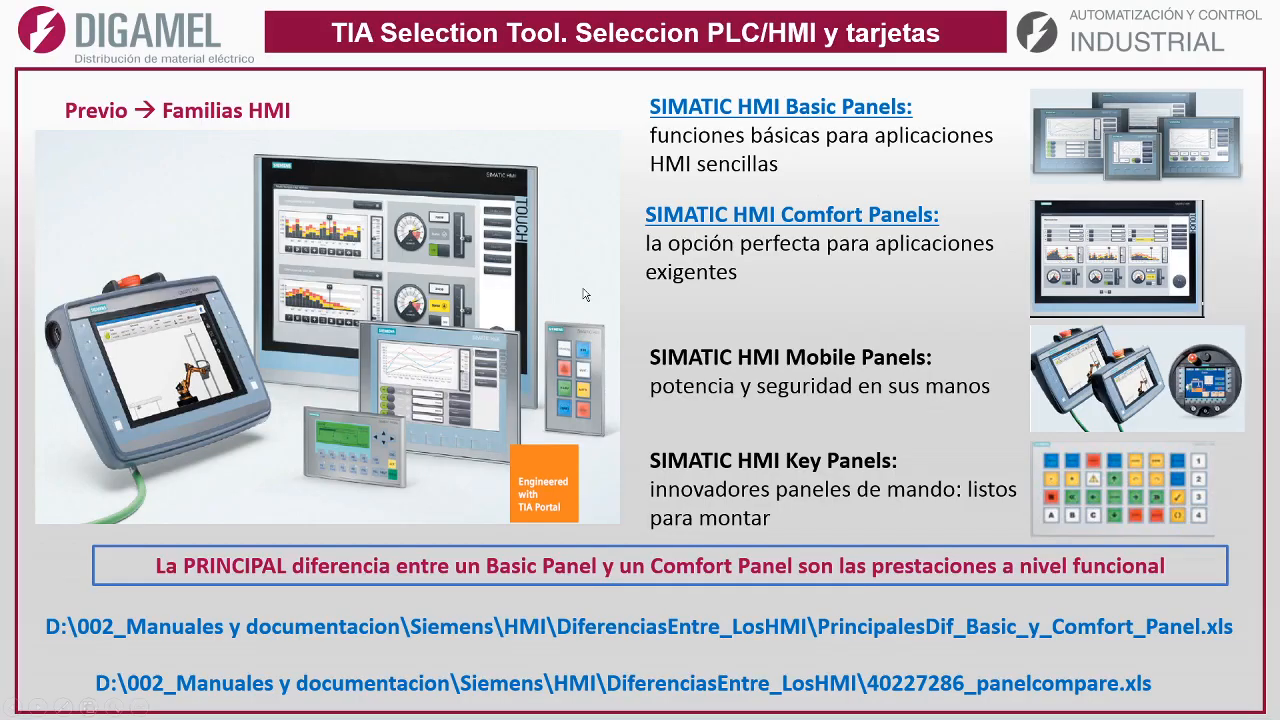
{"action": "left_click", "coordinate": [585, 290]}
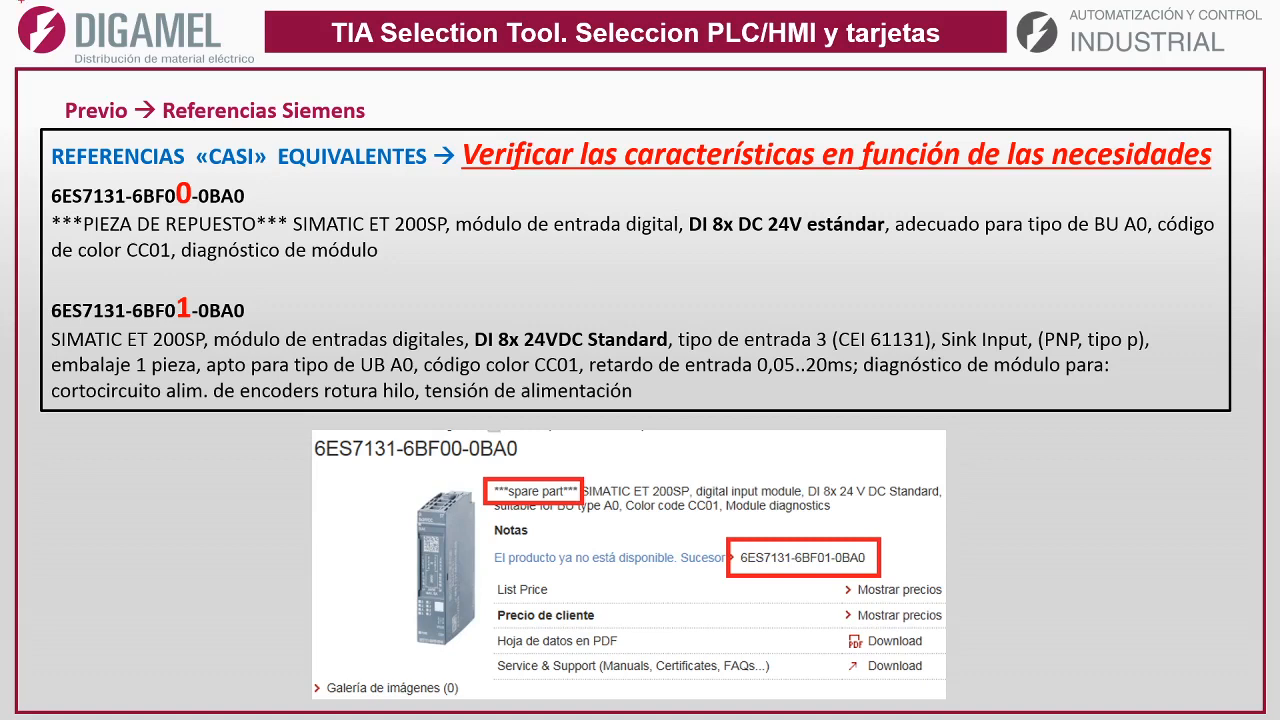
{"action": "mouse_move", "coordinate": [201, 176]}
{"action": "left_mouse_down"}
{"action": "mouse_move", "coordinate": [164, 185]}
{"action": "mouse_move", "coordinate": [200, 208]}
{"action": "mouse_move", "coordinate": [194, 176]}
{"action": "left_mouse_up"}
{"action": "mouse_move", "coordinate": [204, 307]}
{"action": "left_mouse_down"}
{"action": "mouse_move", "coordinate": [176, 287]}
{"action": "mouse_move", "coordinate": [166, 296]}
{"action": "mouse_move", "coordinate": [198, 326]}
{"action": "mouse_move", "coordinate": [200, 294]}
{"action": "left_mouse_up"}
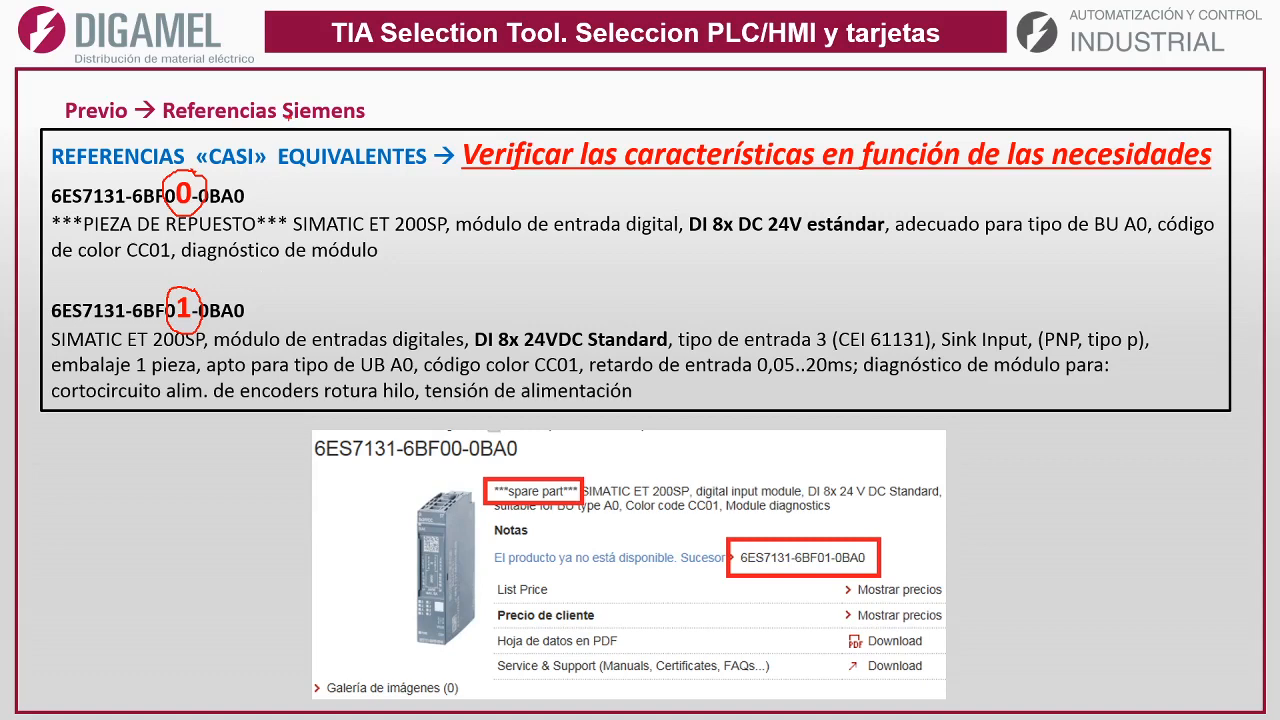
{"action": "mouse_move", "coordinate": [207, 222]}
{"action": "left_mouse_down"}
{"action": "mouse_move", "coordinate": [214, 272]}
{"action": "mouse_move", "coordinate": [200, 276]}
{"action": "mouse_move", "coordinate": [224, 278]}
{"action": "mouse_move", "coordinate": [208, 283]}
{"action": "left_mouse_up"}
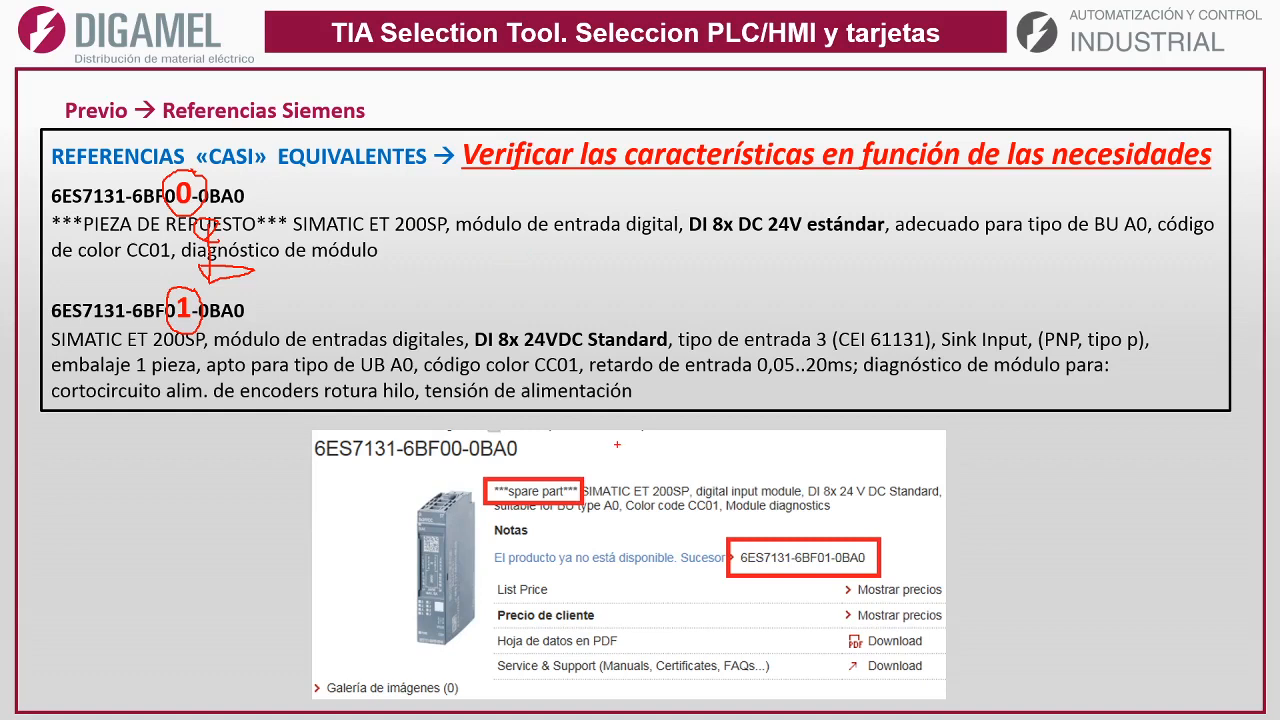
{"action": "mouse_move", "coordinate": [619, 444]}
{"action": "left_mouse_down"}
{"action": "mouse_move", "coordinate": [528, 438]}
{"action": "mouse_move", "coordinate": [440, 552]}
{"action": "mouse_move", "coordinate": [690, 626]}
{"action": "mouse_move", "coordinate": [902, 570]}
{"action": "mouse_move", "coordinate": [890, 444]}
{"action": "mouse_move", "coordinate": [607, 437]}
{"action": "left_mouse_up"}
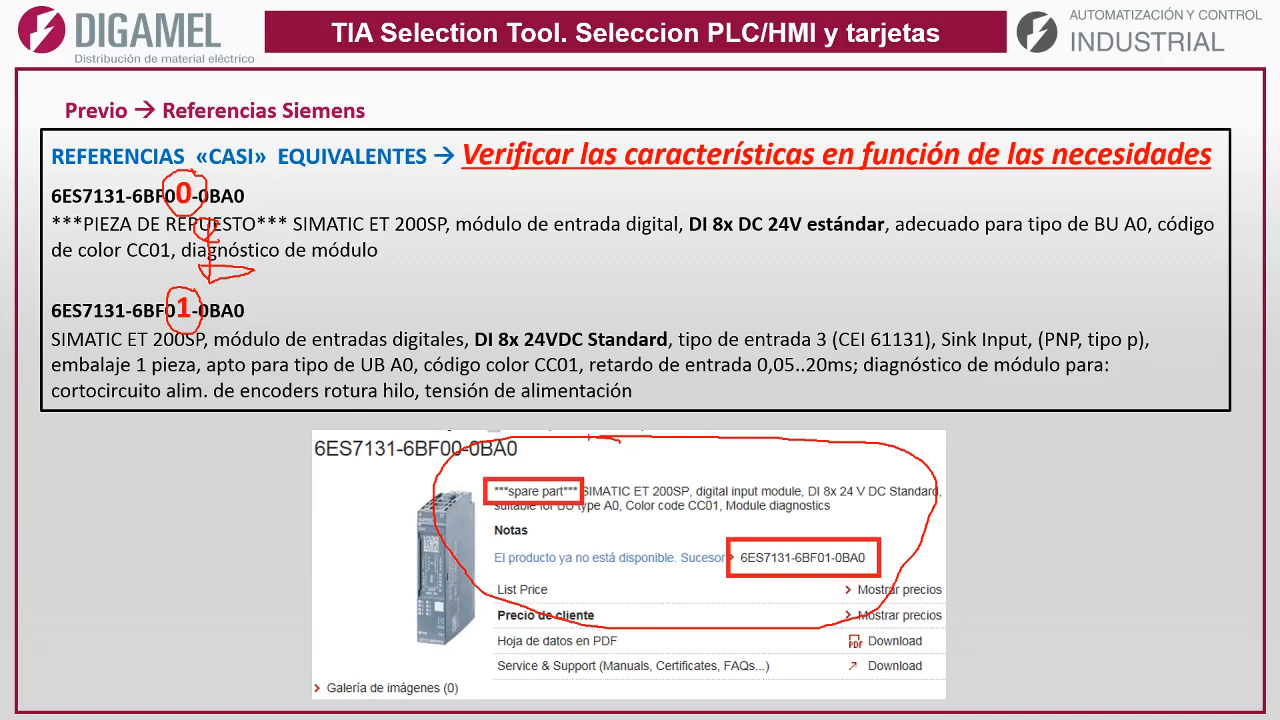
{"action": "key", "text": "Escape"}
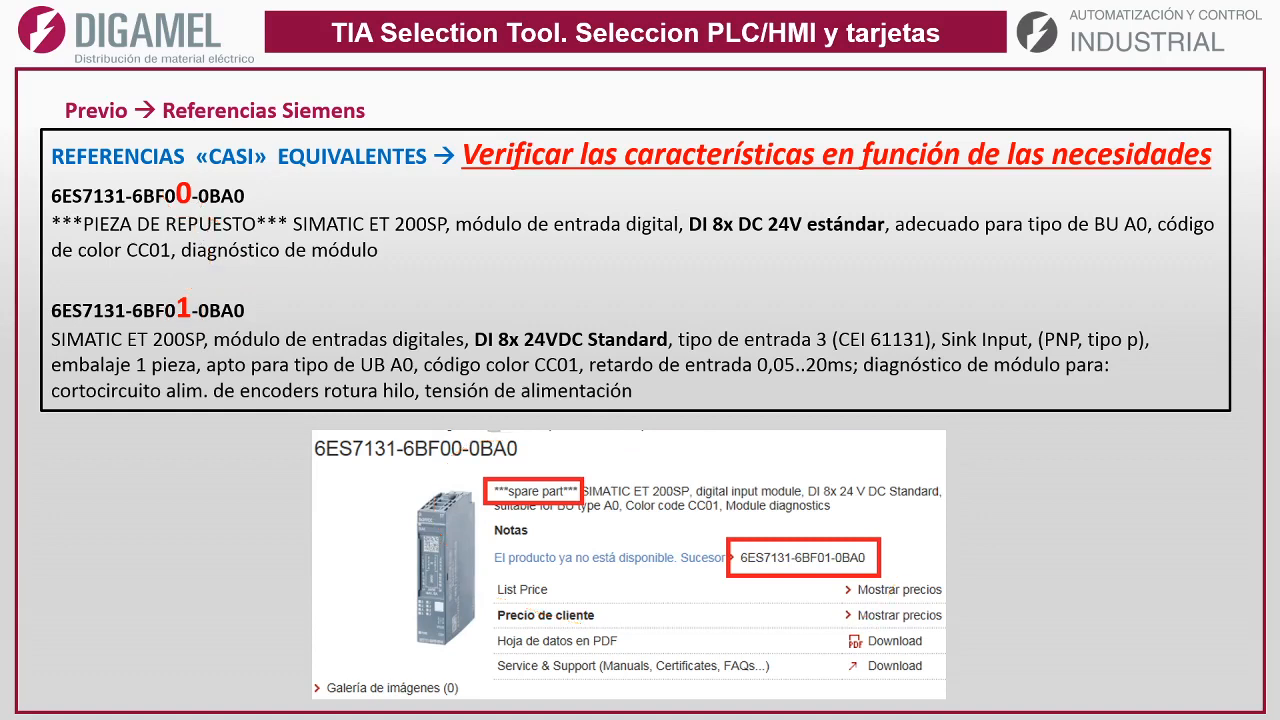
View the linked Siemens support article about TIA Selection Tool, close it and continue to the slide on creating groups.
{"action": "key", "text": "Right"}
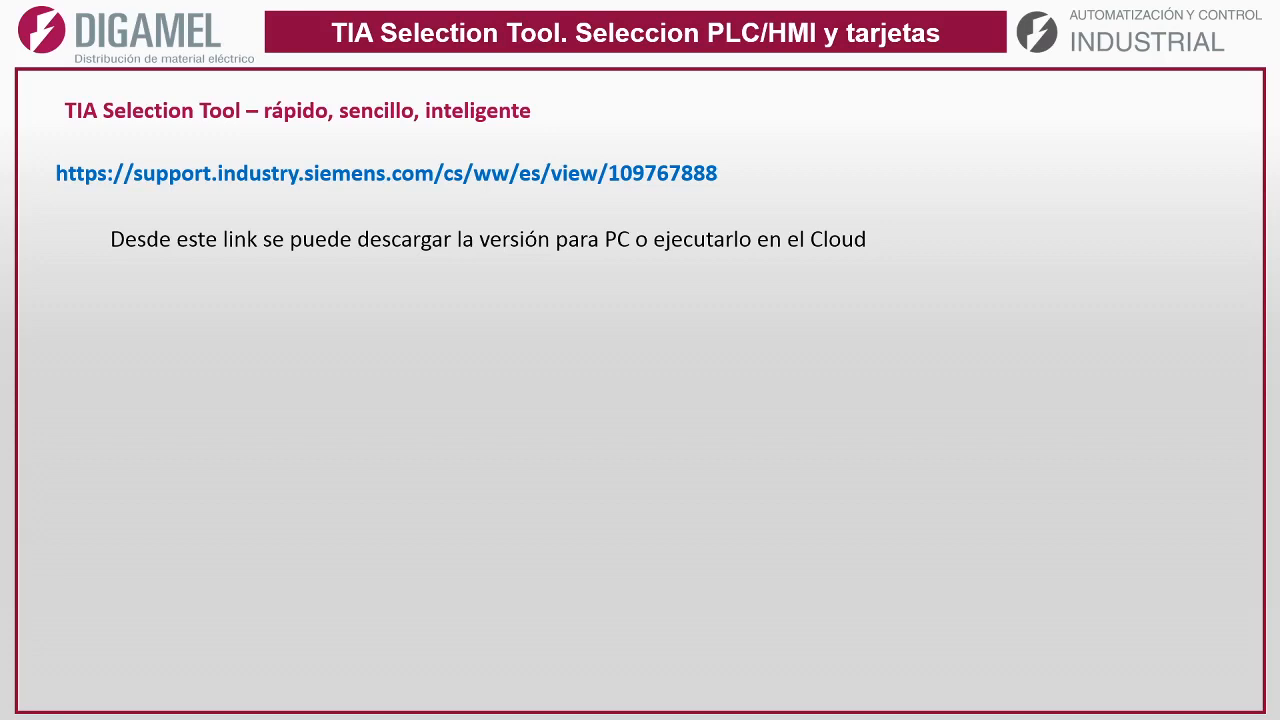
{"action": "left_click", "coordinate": [447, 180]}
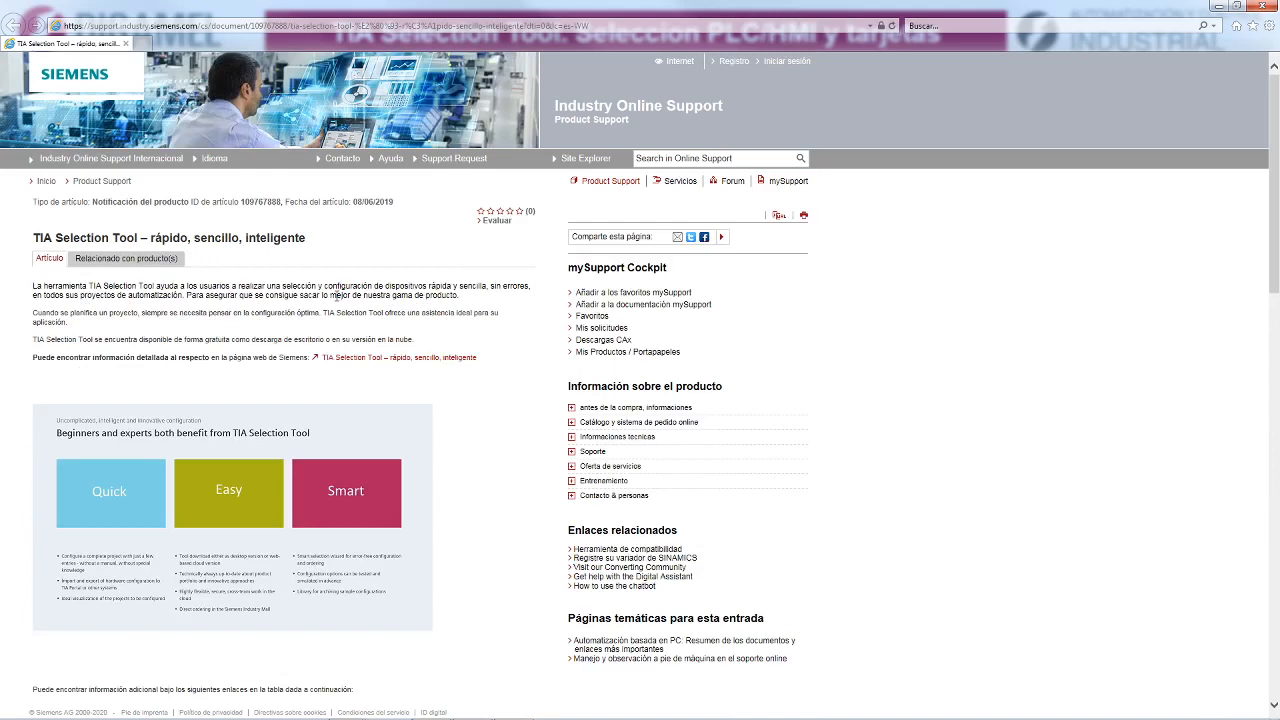
{"action": "left_click", "coordinate": [1262, 6]}
{"action": "left_click", "coordinate": [702, 281]}
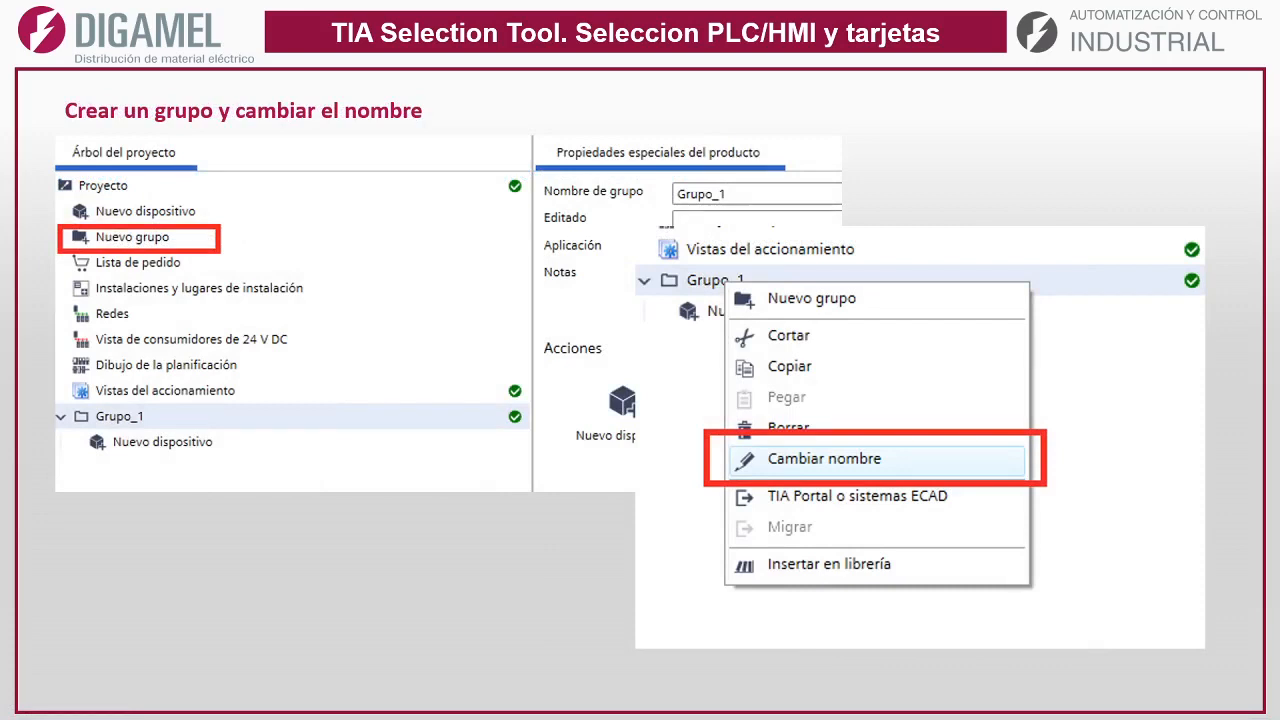
Switch to TIA Selection Tool and rename the group Grupo_1 as Cuadro Ppal.
{"action": "key", "text": "super"}
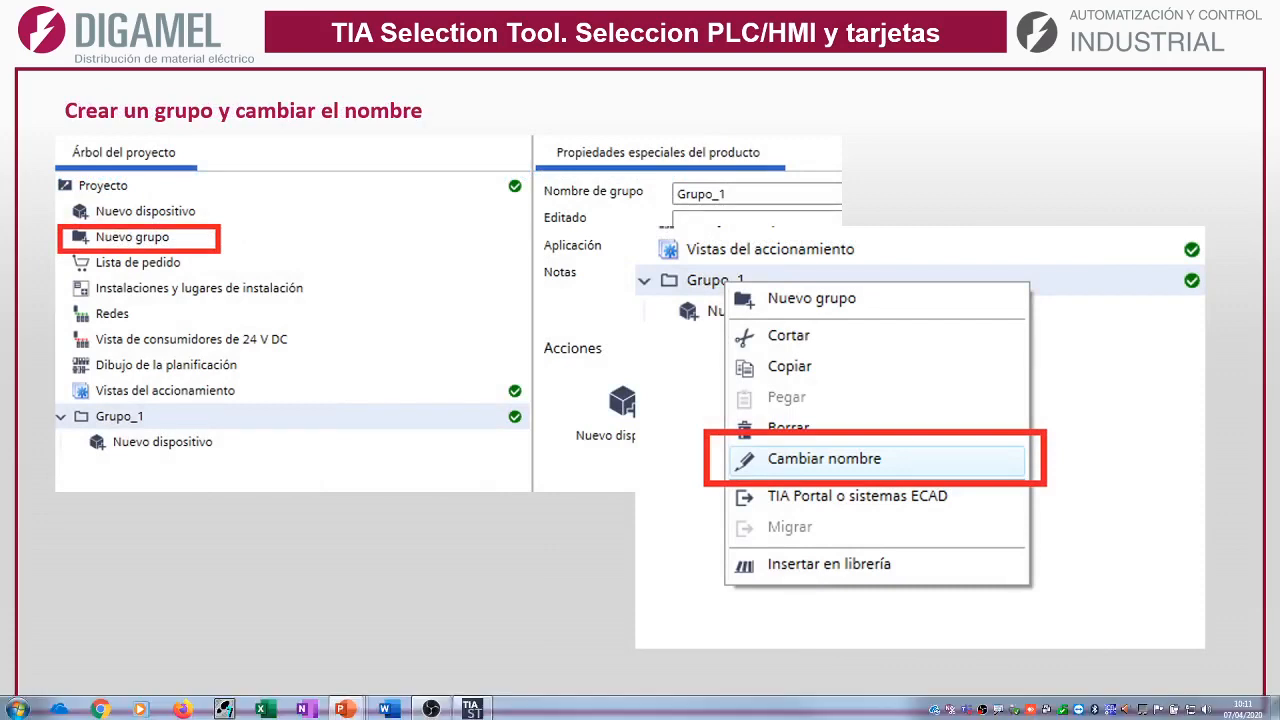
{"action": "left_click", "coordinate": [473, 708]}
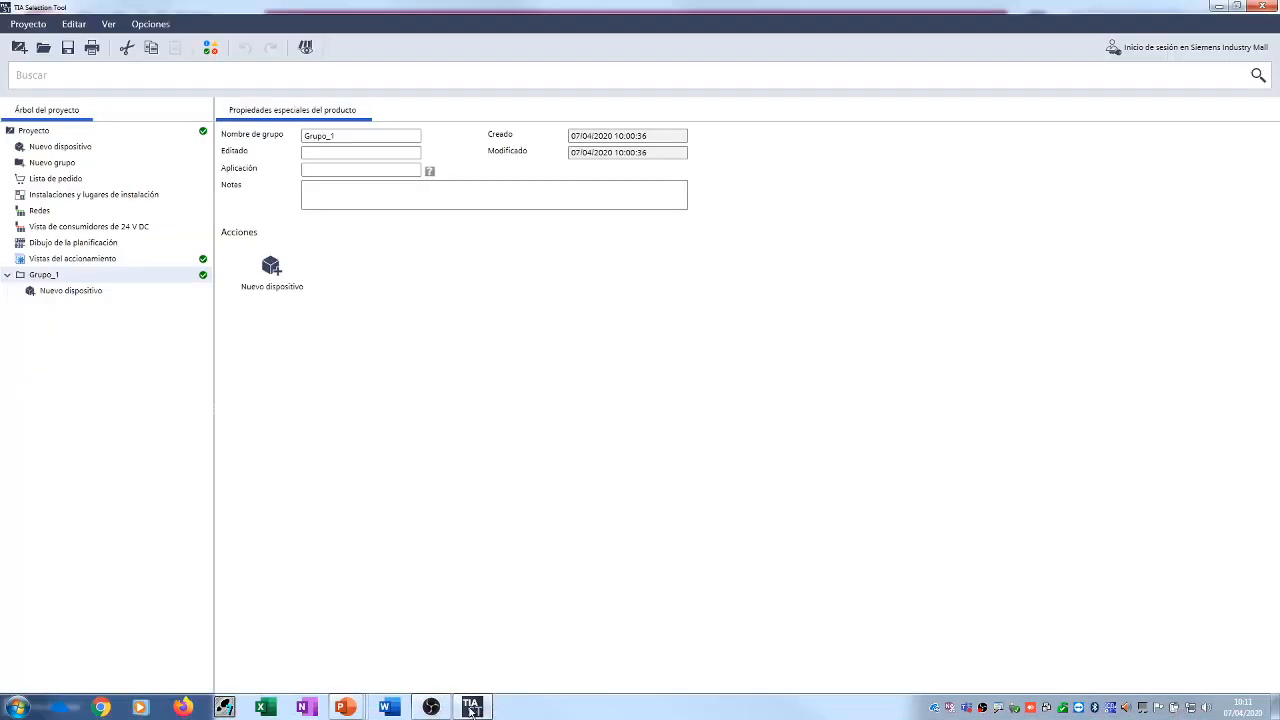
{"action": "mouse_move", "coordinate": [472, 709]}
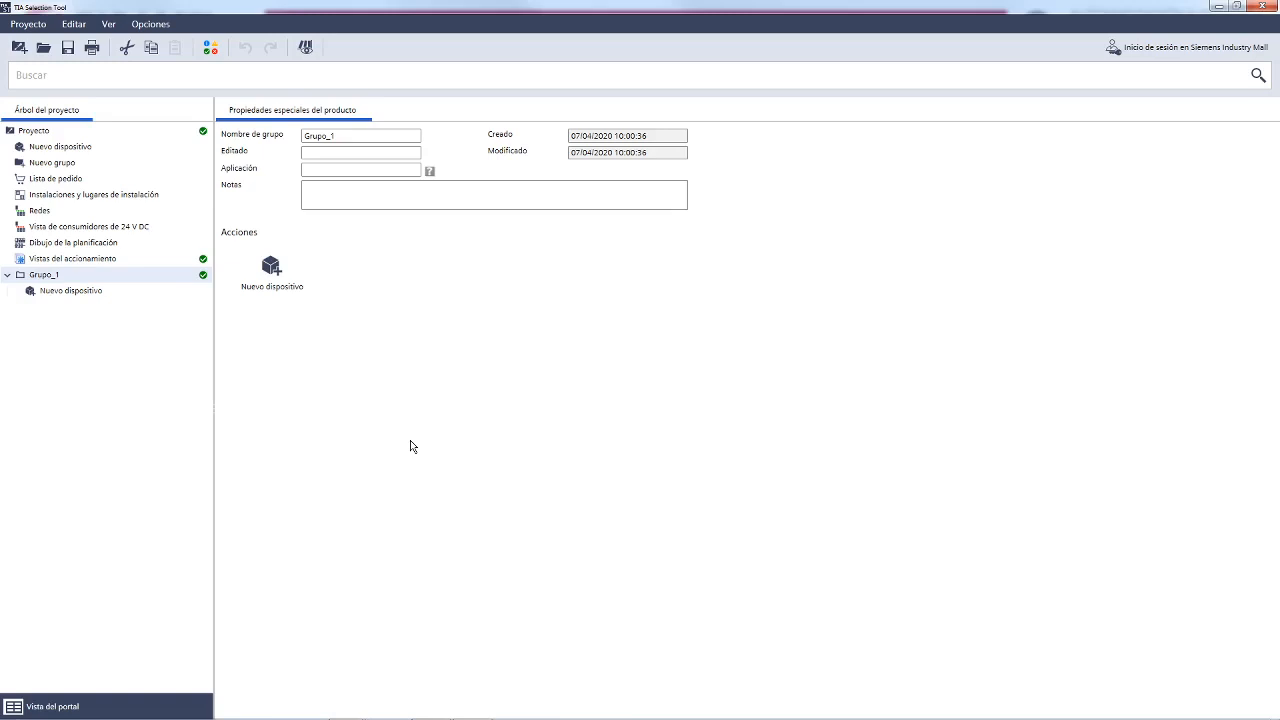
{"action": "right_click", "coordinate": [50, 283]}
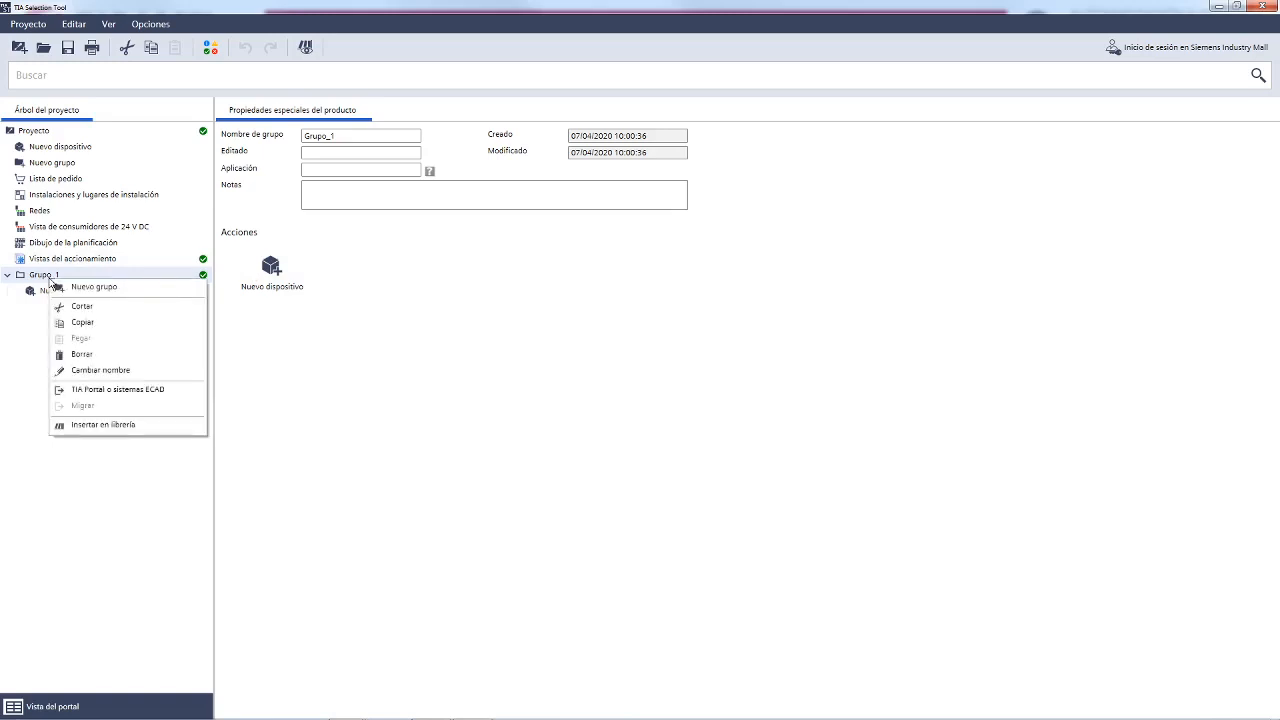
{"action": "left_click", "coordinate": [106, 370]}
{"action": "type", "text": "Cuadro"}
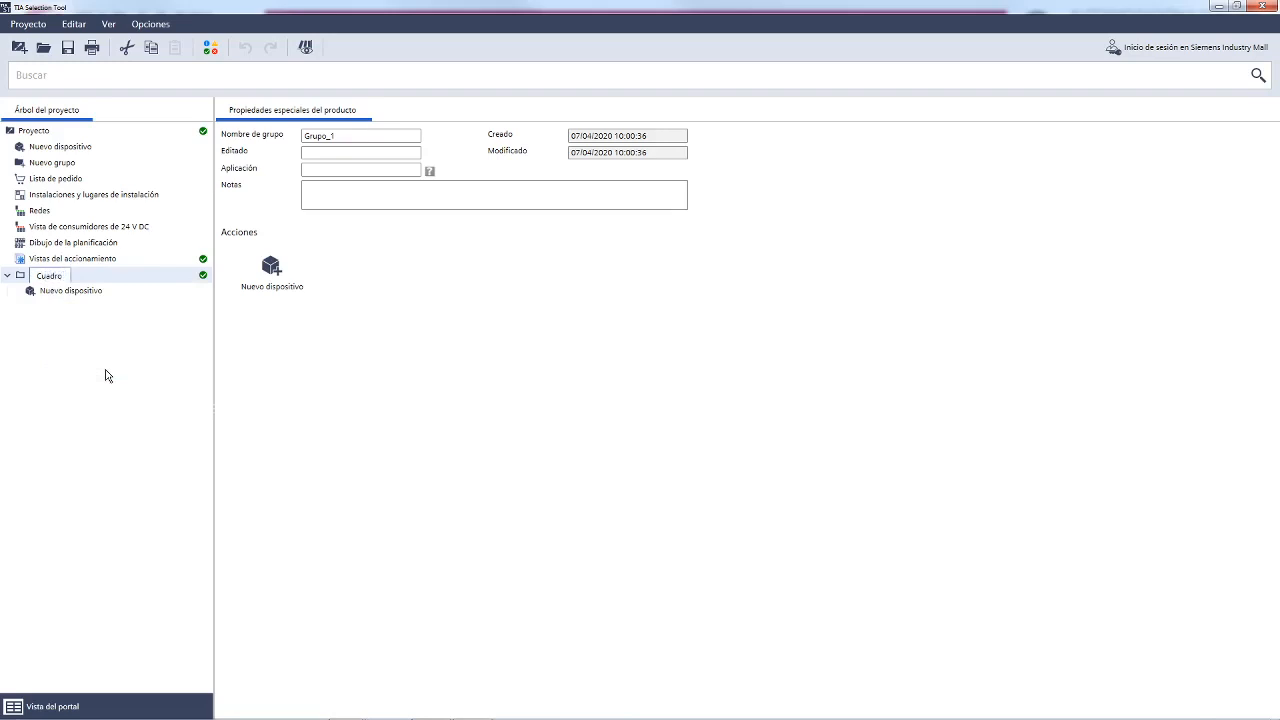
{"action": "type", "text": " Fae"}
{"action": "left_click", "coordinate": [54, 134]}
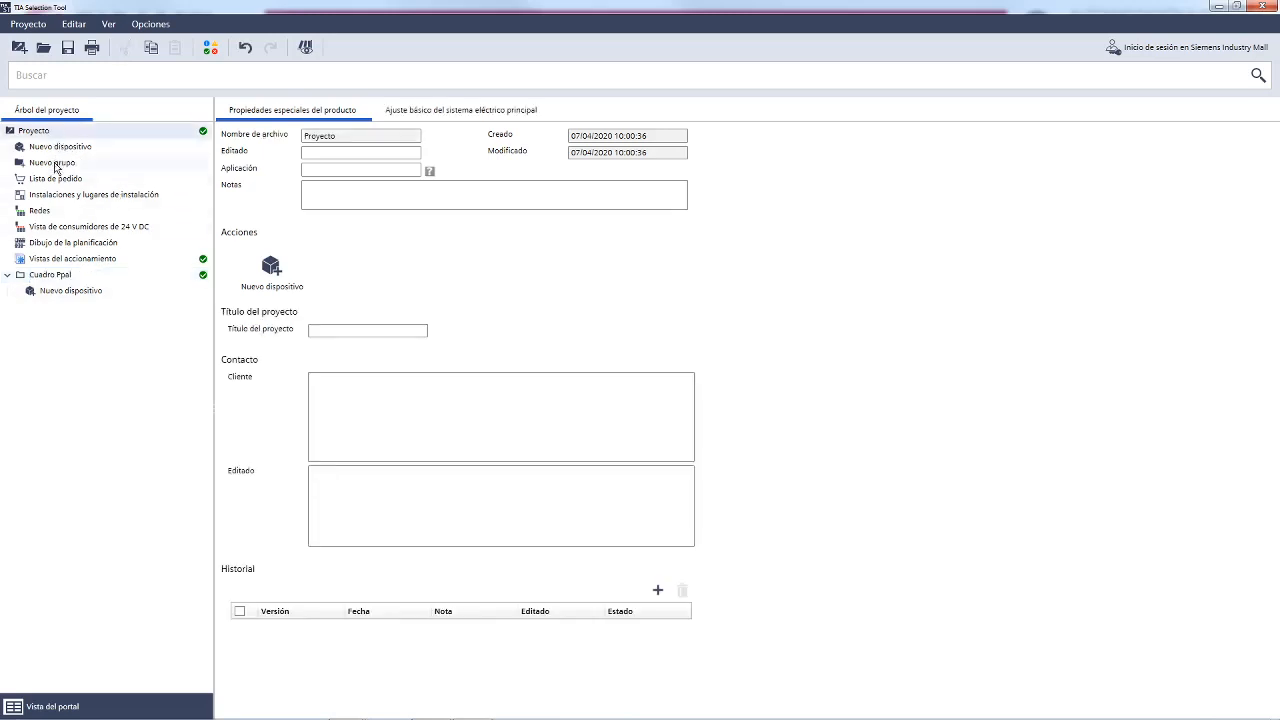
Add a second group to the project and name it Cuadro Sec_1.
{"action": "left_click", "coordinate": [57, 165]}
{"action": "left_click", "coordinate": [52, 309]}
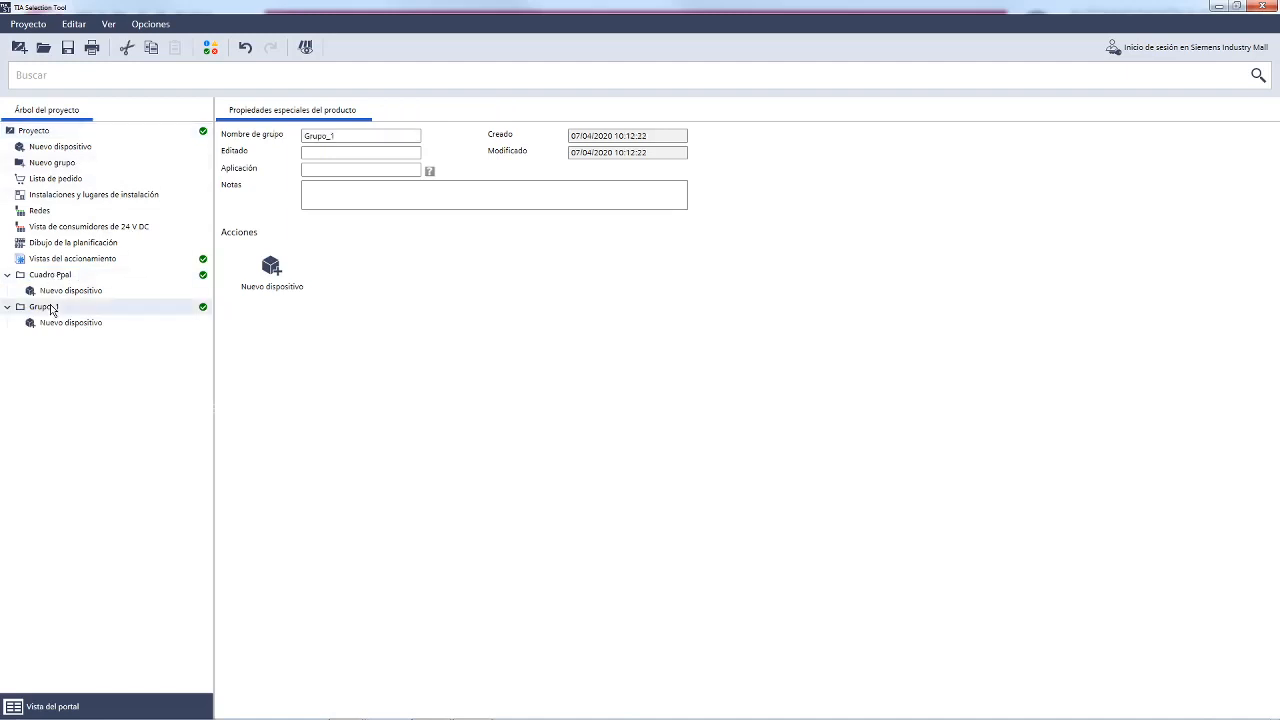
{"action": "right_click", "coordinate": [52, 310]}
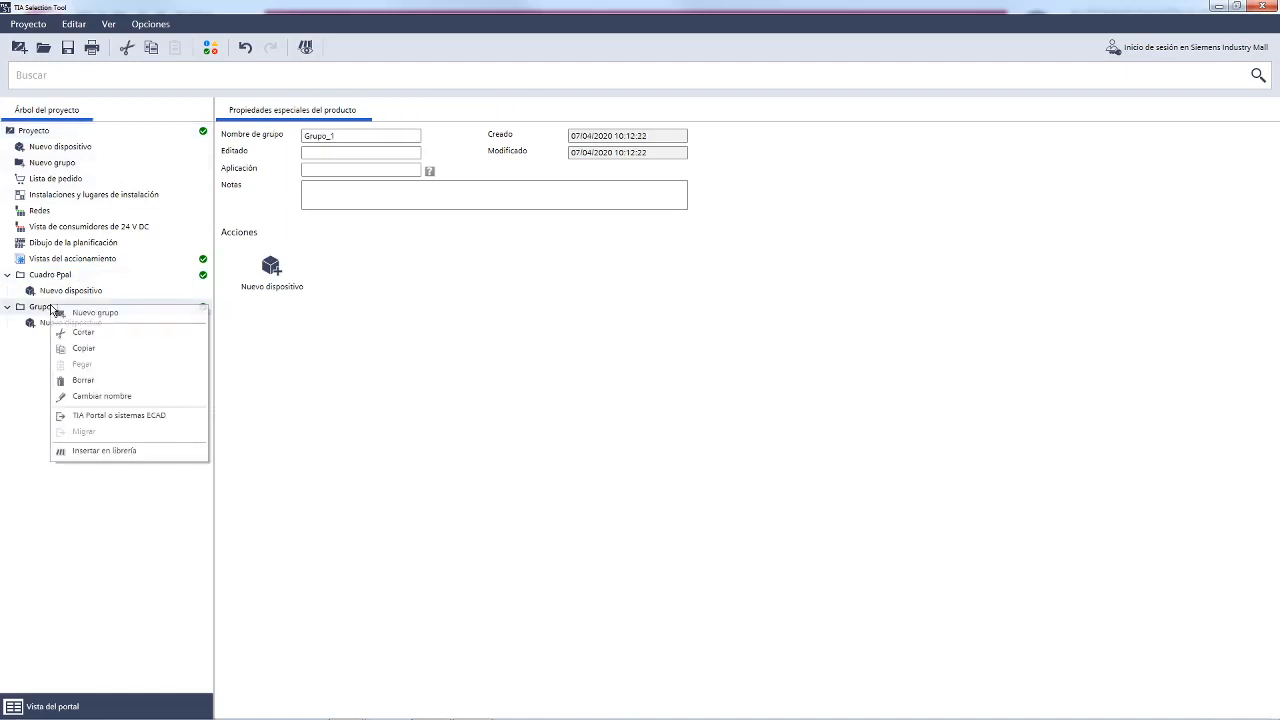
{"action": "left_click", "coordinate": [106, 396]}
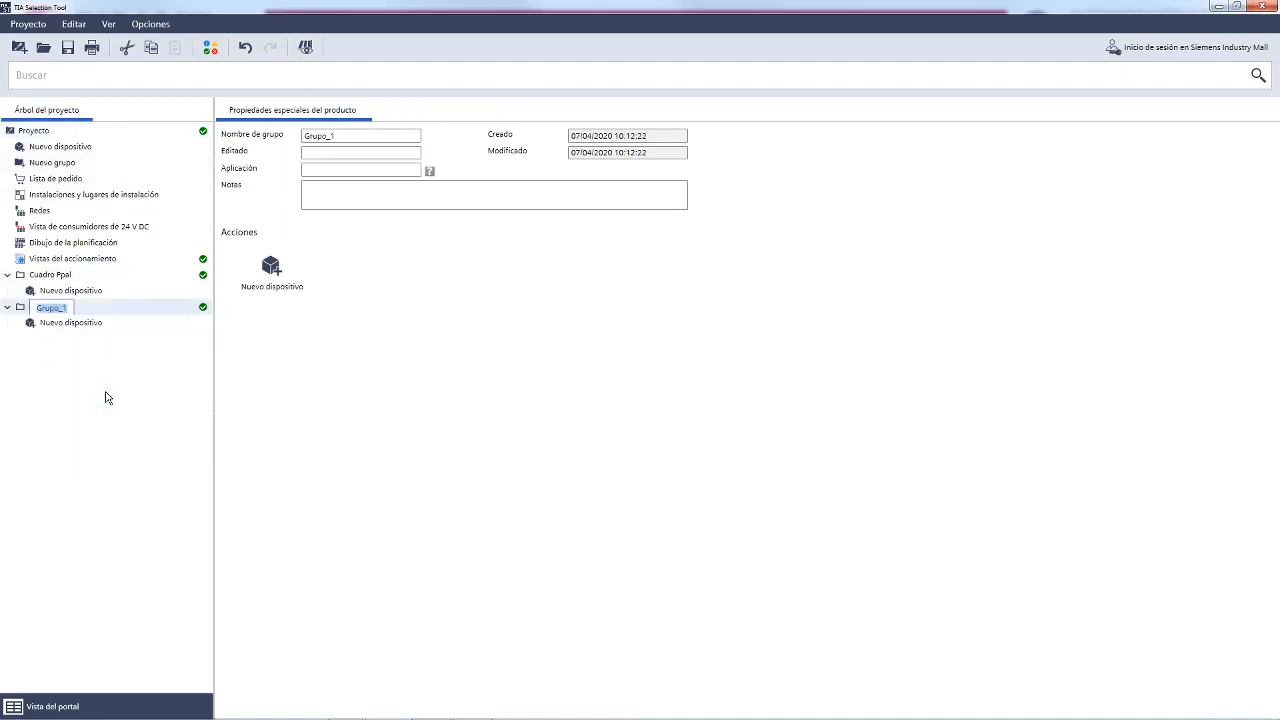
{"action": "type", "text": "Cuadro Sec_1"}
{"action": "key", "text": "Return"}
Add a third group to the project and name it Cuadro_Sec_2.
{"action": "left_click", "coordinate": [62, 166]}
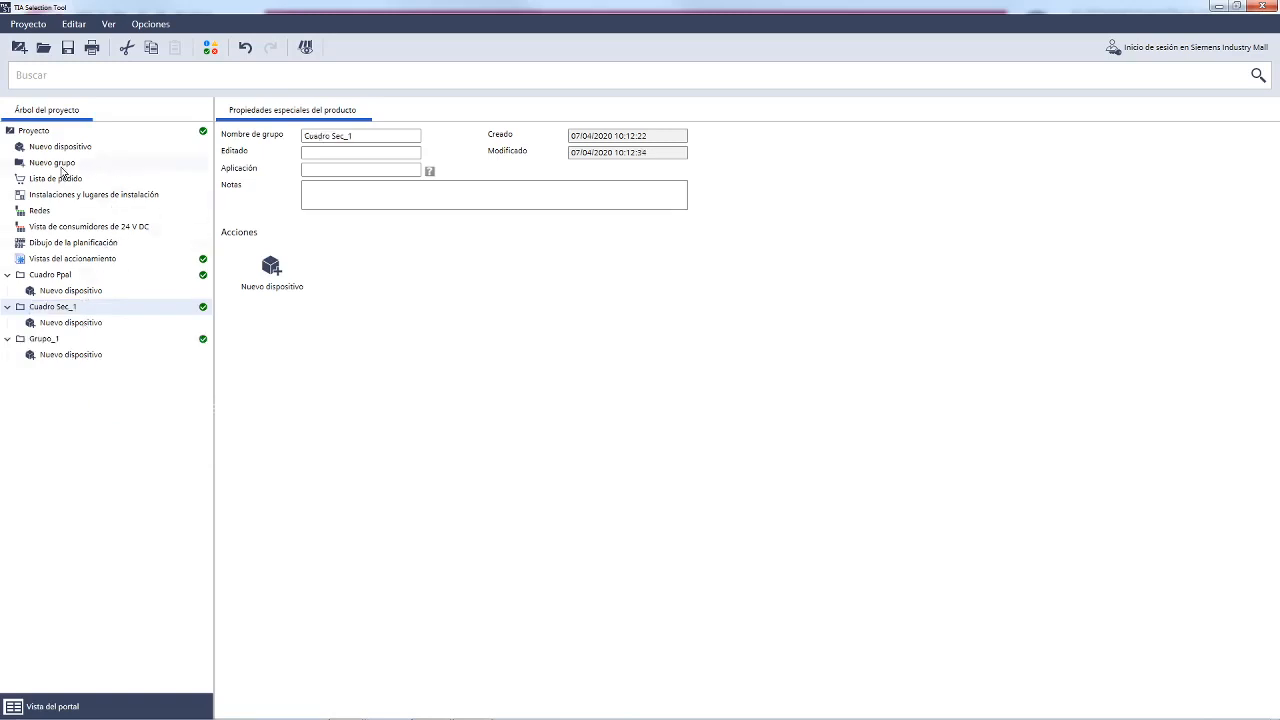
{"action": "left_click", "coordinate": [62, 345]}
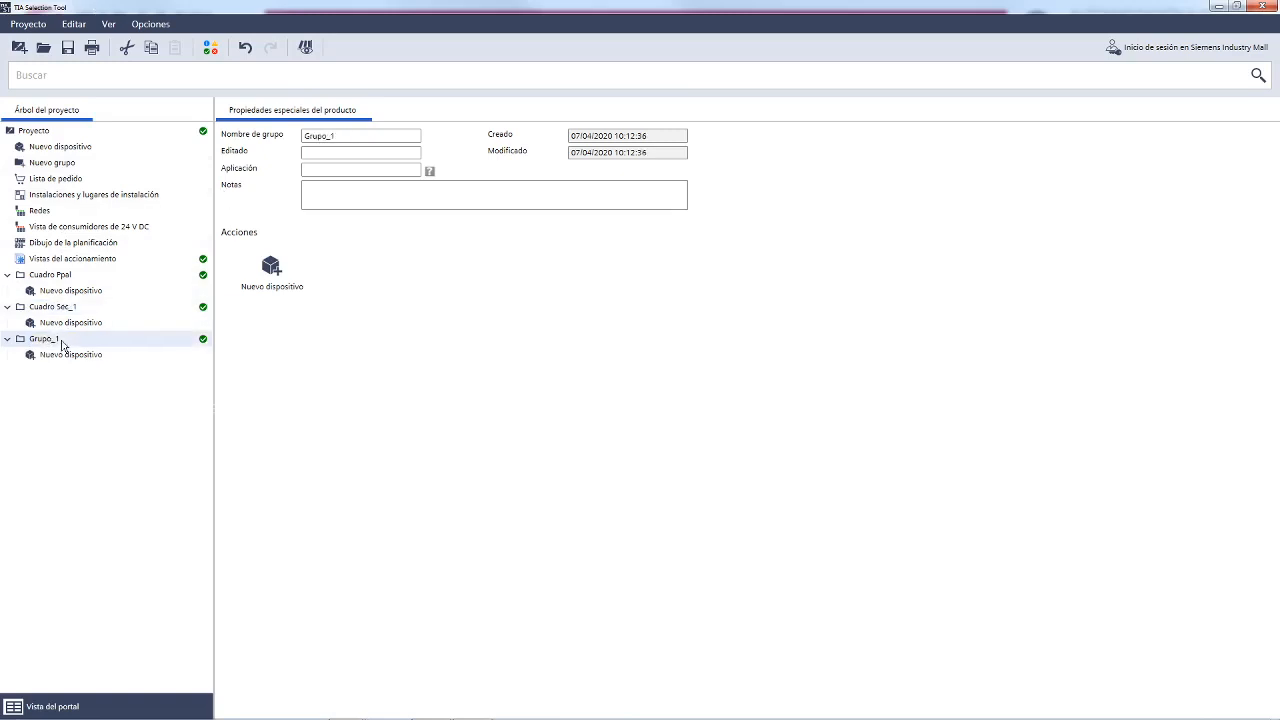
{"action": "right_click", "coordinate": [62, 345]}
{"action": "left_click", "coordinate": [123, 434]}
{"action": "type", "text": "Cuadro_Sec_2"}
{"action": "key", "text": "Return"}
Start adding a new device and examine the Controladores, Sistemas IO, Panels and Comunicación industrial families.
{"action": "double_click", "coordinate": [85, 291]}
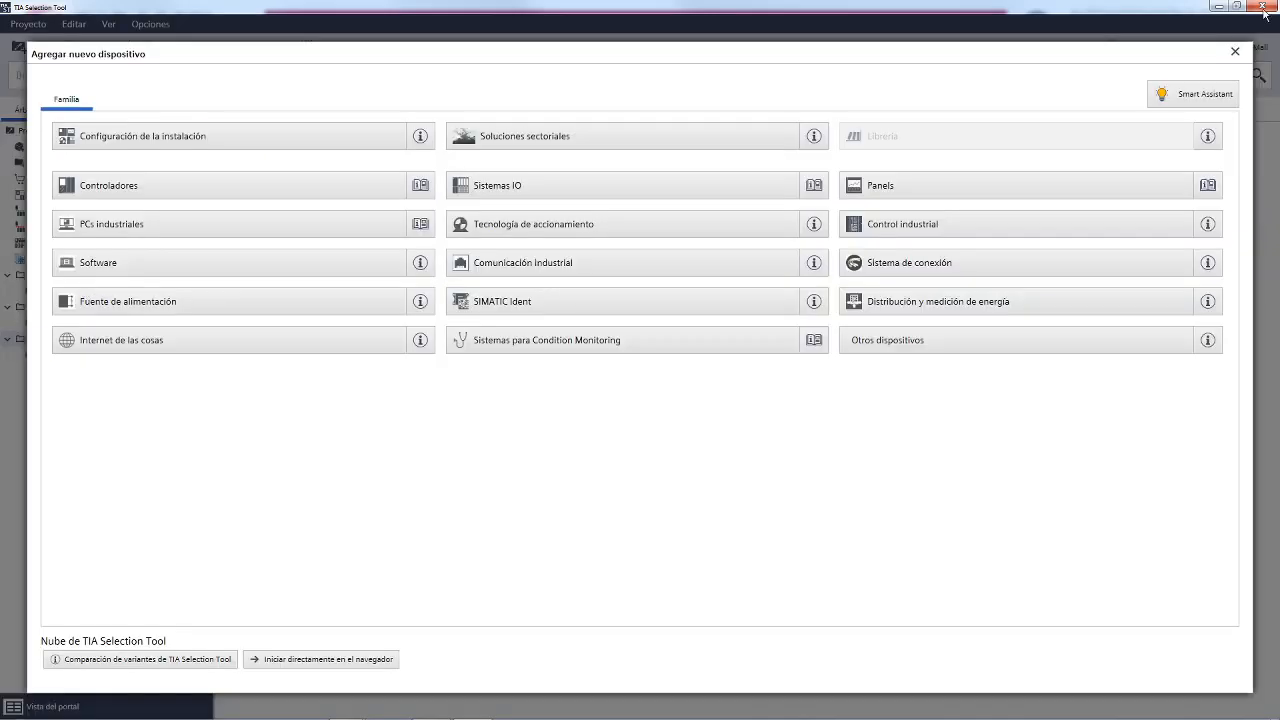
{"action": "left_click", "coordinate": [1235, 51]}
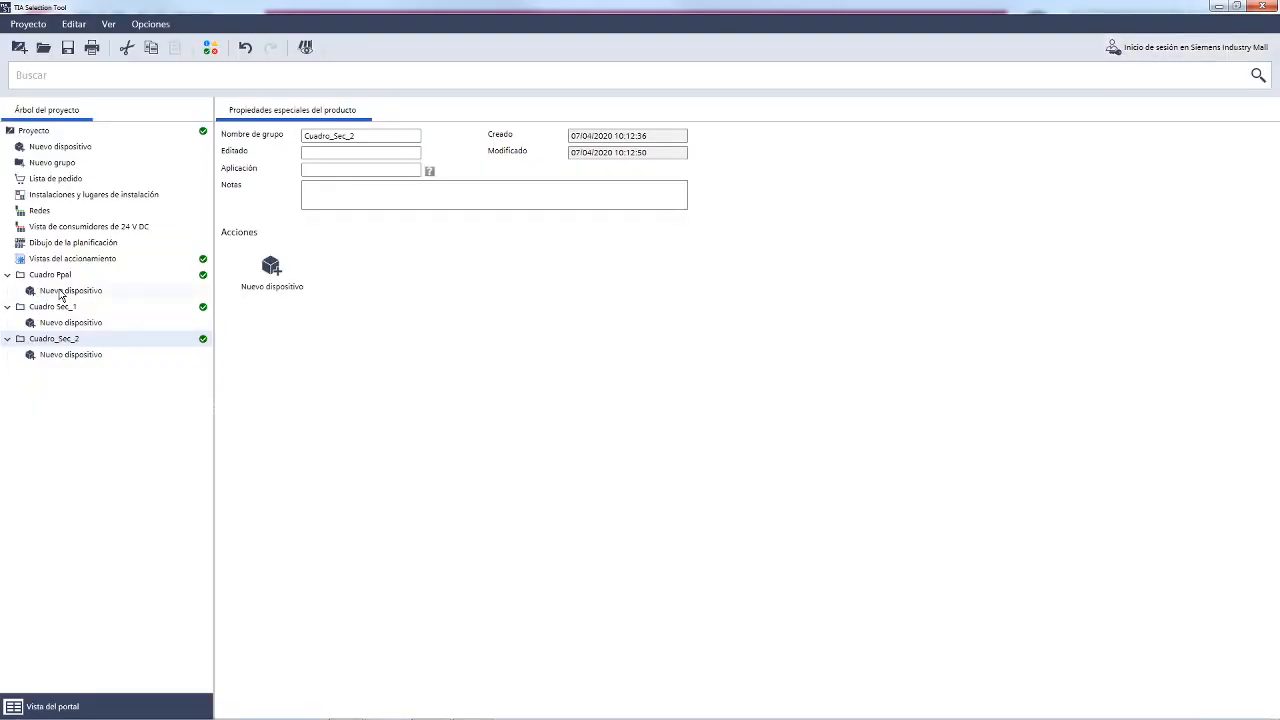
{"action": "left_click", "coordinate": [272, 268]}
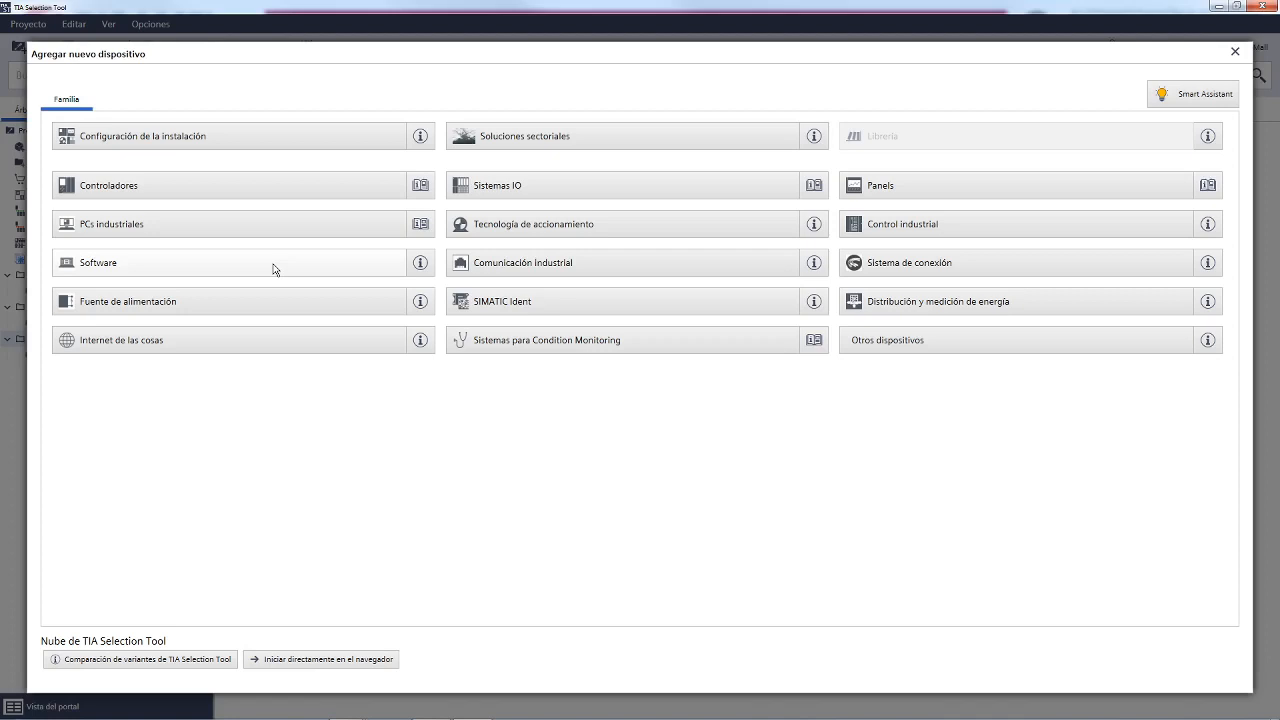
{"action": "mouse_move", "coordinate": [184, 160]}
{"action": "left_mouse_down"}
{"action": "mouse_move", "coordinate": [80, 163]}
{"action": "mouse_move", "coordinate": [50, 192]}
{"action": "mouse_move", "coordinate": [146, 221]}
{"action": "mouse_move", "coordinate": [186, 164]}
{"action": "mouse_move", "coordinate": [216, 202]}
{"action": "mouse_move", "coordinate": [222, 176]}
{"action": "mouse_move", "coordinate": [214, 189]}
{"action": "mouse_move", "coordinate": [241, 176]}
{"action": "mouse_move", "coordinate": [241, 199]}
{"action": "mouse_move", "coordinate": [257, 178]}
{"action": "mouse_move", "coordinate": [283, 208]}
{"action": "left_mouse_up"}
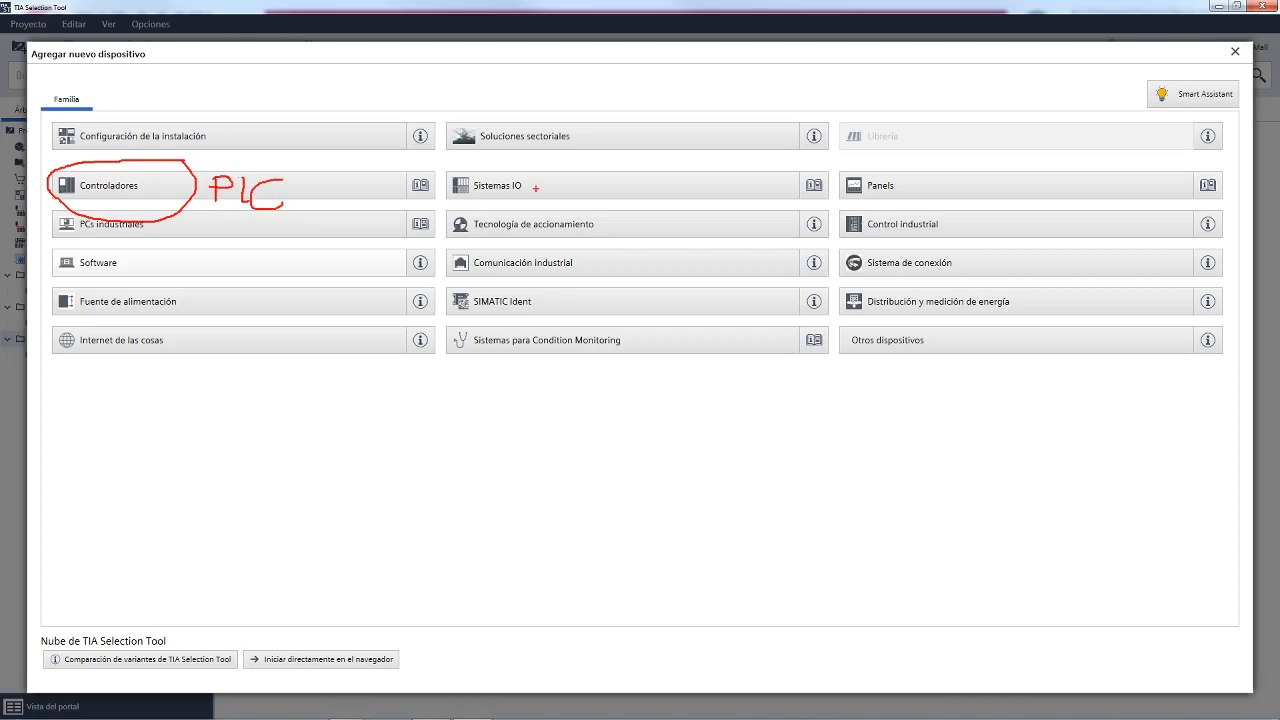
{"action": "mouse_move", "coordinate": [591, 165]}
{"action": "left_mouse_down"}
{"action": "mouse_move", "coordinate": [446, 168]}
{"action": "mouse_move", "coordinate": [528, 200]}
{"action": "mouse_move", "coordinate": [570, 161]}
{"action": "left_mouse_up"}
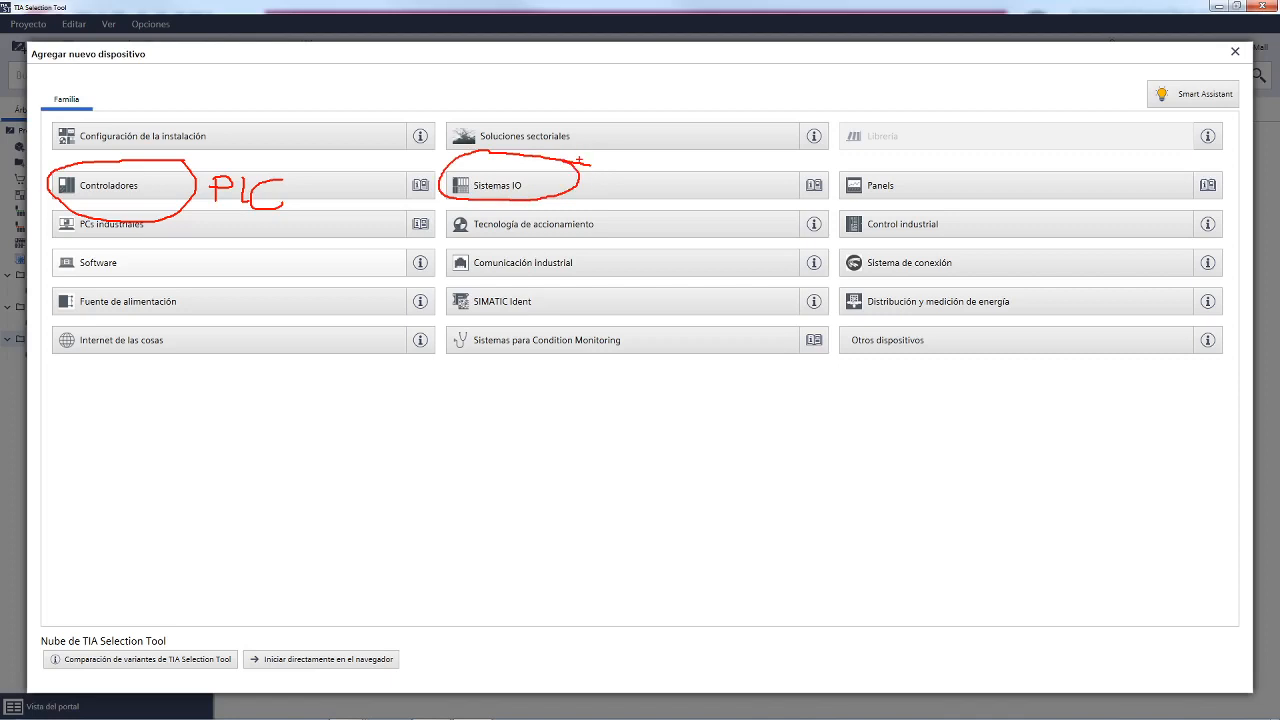
{"action": "mouse_move", "coordinate": [897, 166]}
{"action": "left_mouse_down"}
{"action": "mouse_move", "coordinate": [866, 161]}
{"action": "mouse_move", "coordinate": [896, 198]}
{"action": "mouse_move", "coordinate": [908, 166]}
{"action": "left_mouse_up"}
{"action": "mouse_move", "coordinate": [557, 245]}
{"action": "left_mouse_down"}
{"action": "mouse_move", "coordinate": [437, 268]}
{"action": "mouse_move", "coordinate": [568, 291]}
{"action": "mouse_move", "coordinate": [585, 255]}
{"action": "left_mouse_up"}
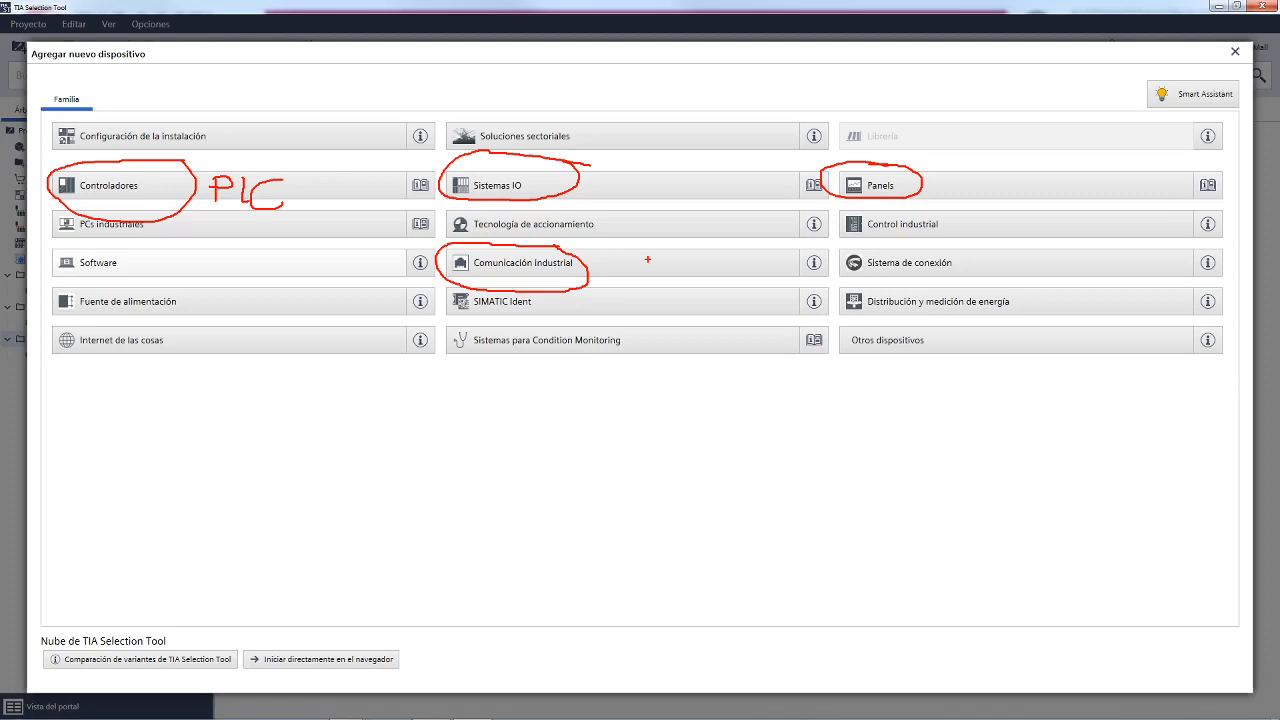
{"action": "key", "text": "Escape"}
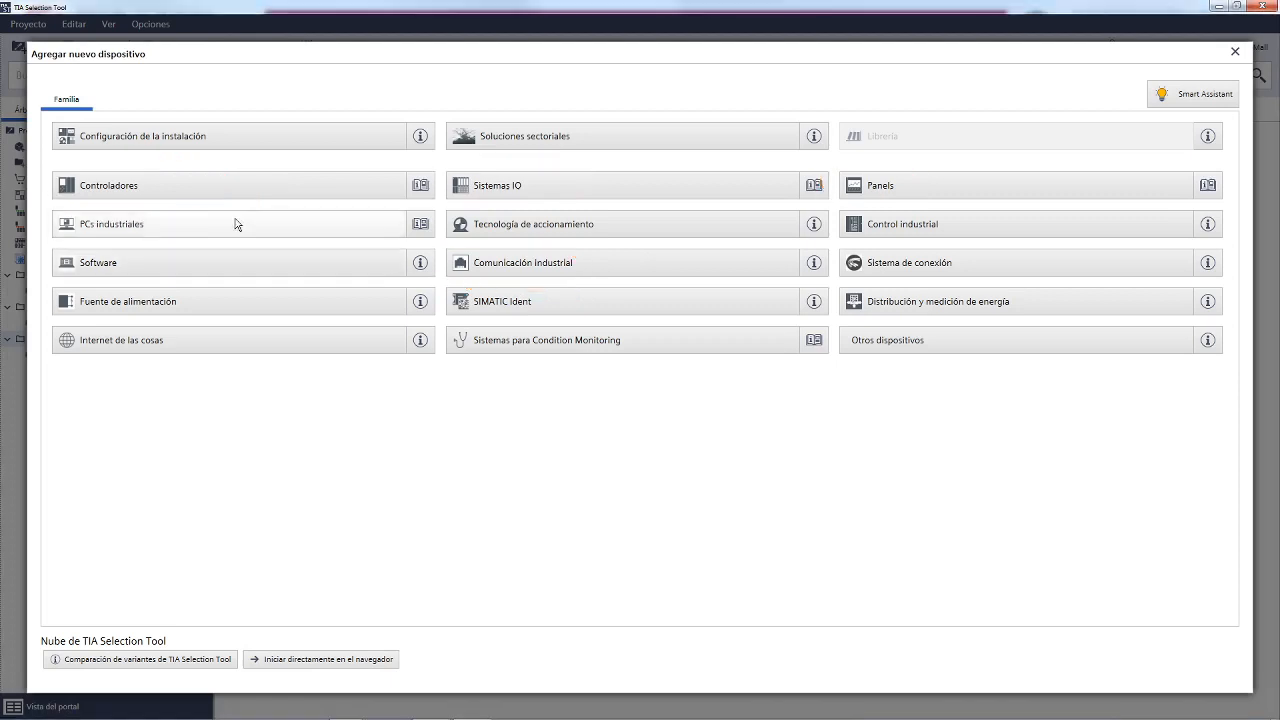
Add a SIMATIC S7-1200 controller from the Controladores family to the Cuadro_Sec_2 group.
{"action": "left_click", "coordinate": [140, 193]}
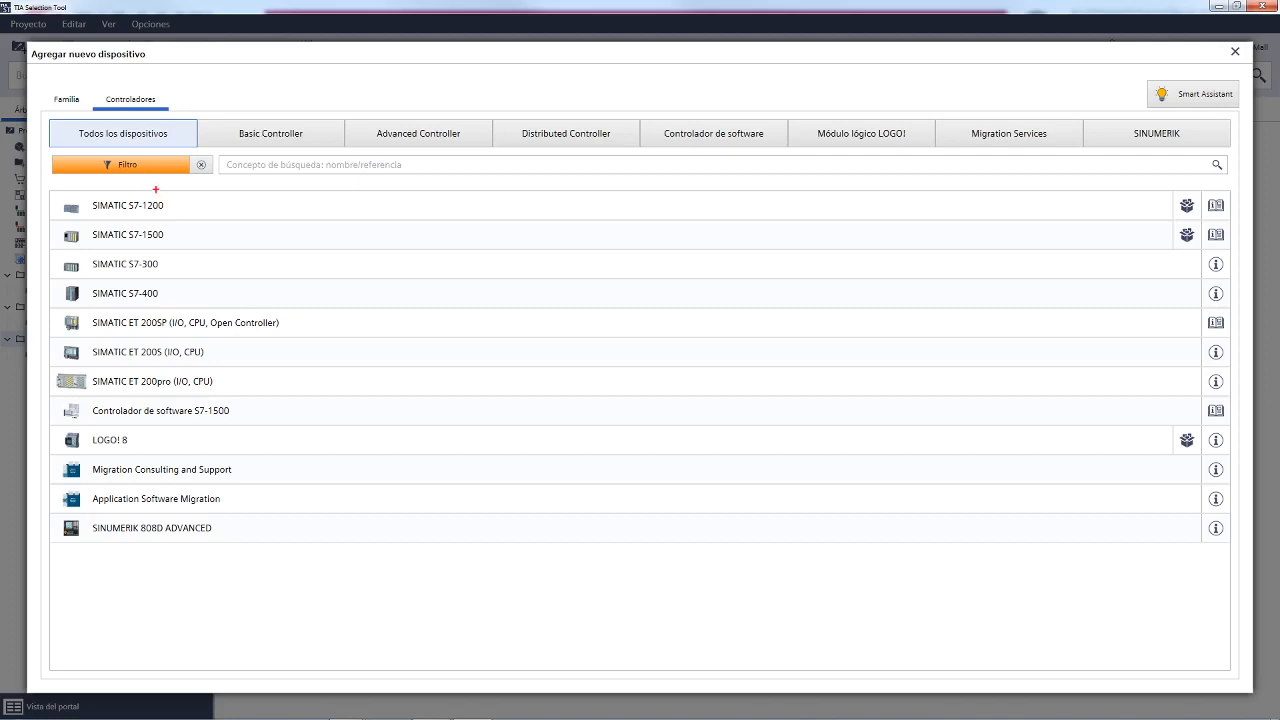
{"action": "mouse_move", "coordinate": [155, 187]}
{"action": "left_mouse_down"}
{"action": "mouse_move", "coordinate": [58, 198]}
{"action": "mouse_move", "coordinate": [116, 221]}
{"action": "mouse_move", "coordinate": [179, 199]}
{"action": "mouse_move", "coordinate": [148, 185]}
{"action": "left_mouse_up"}
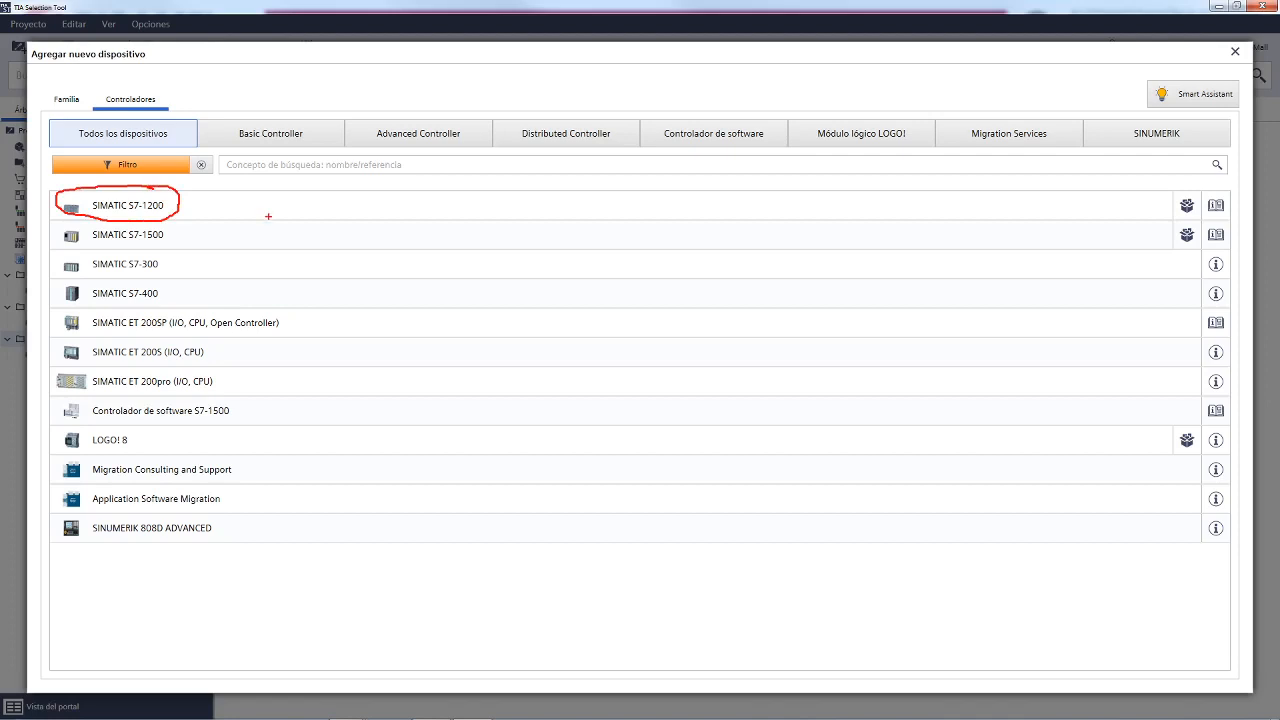
{"action": "mouse_move", "coordinate": [96, 228]}
{"action": "left_mouse_down"}
{"action": "mouse_move", "coordinate": [68, 223]}
{"action": "mouse_move", "coordinate": [62, 244]}
{"action": "mouse_move", "coordinate": [170, 251]}
{"action": "mouse_move", "coordinate": [150, 229]}
{"action": "mouse_move", "coordinate": [98, 220]}
{"action": "left_mouse_up"}
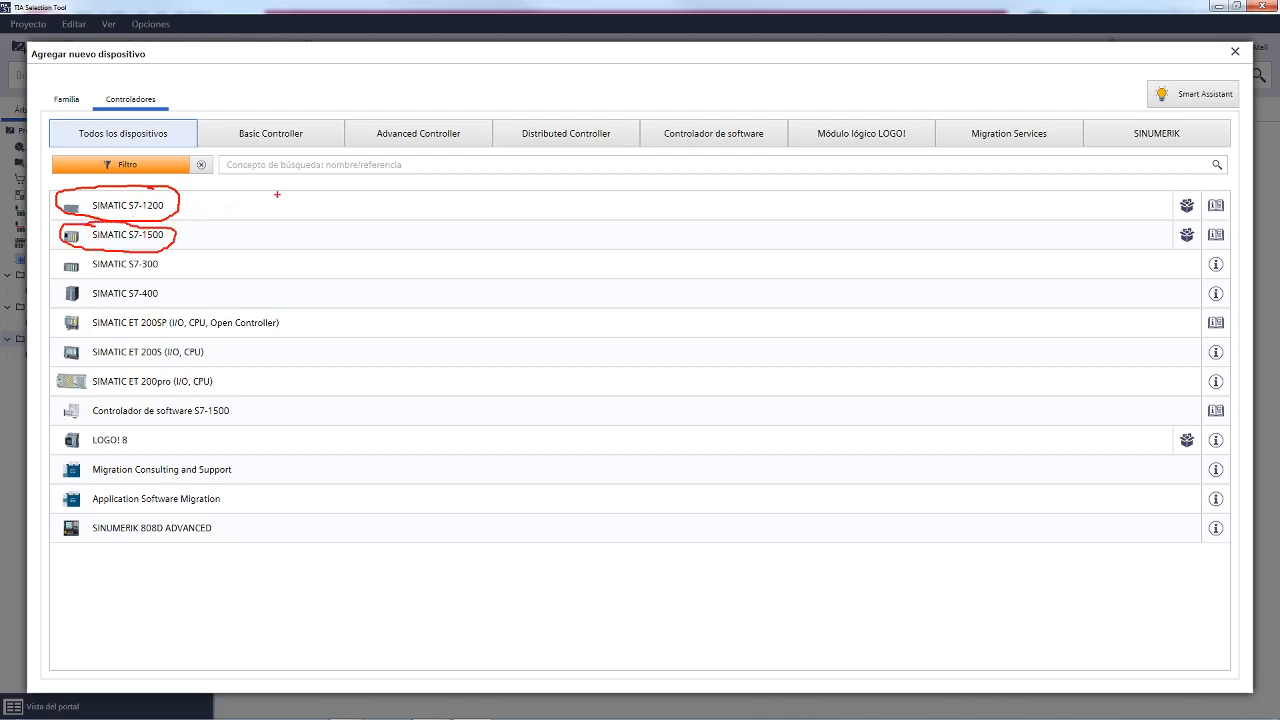
{"action": "mouse_move", "coordinate": [161, 307]}
{"action": "left_mouse_down"}
{"action": "mouse_move", "coordinate": [70, 306]}
{"action": "mouse_move", "coordinate": [100, 339]}
{"action": "mouse_move", "coordinate": [163, 328]}
{"action": "mouse_move", "coordinate": [170, 311]}
{"action": "left_mouse_up"}
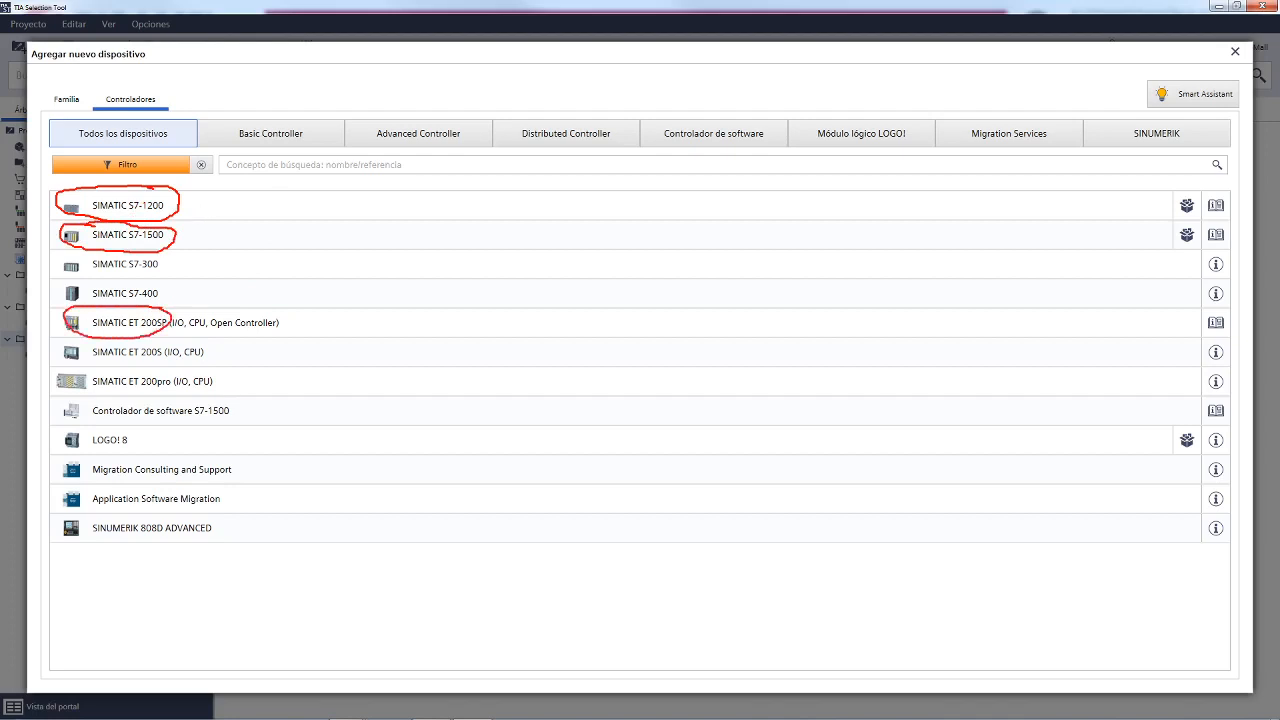
{"action": "left_click_drag", "start_coordinate": [167, 266], "coordinate": [208, 291]}
{"action": "left_click_drag", "start_coordinate": [217, 354], "coordinate": [257, 353]}
{"action": "key", "text": "Escape"}
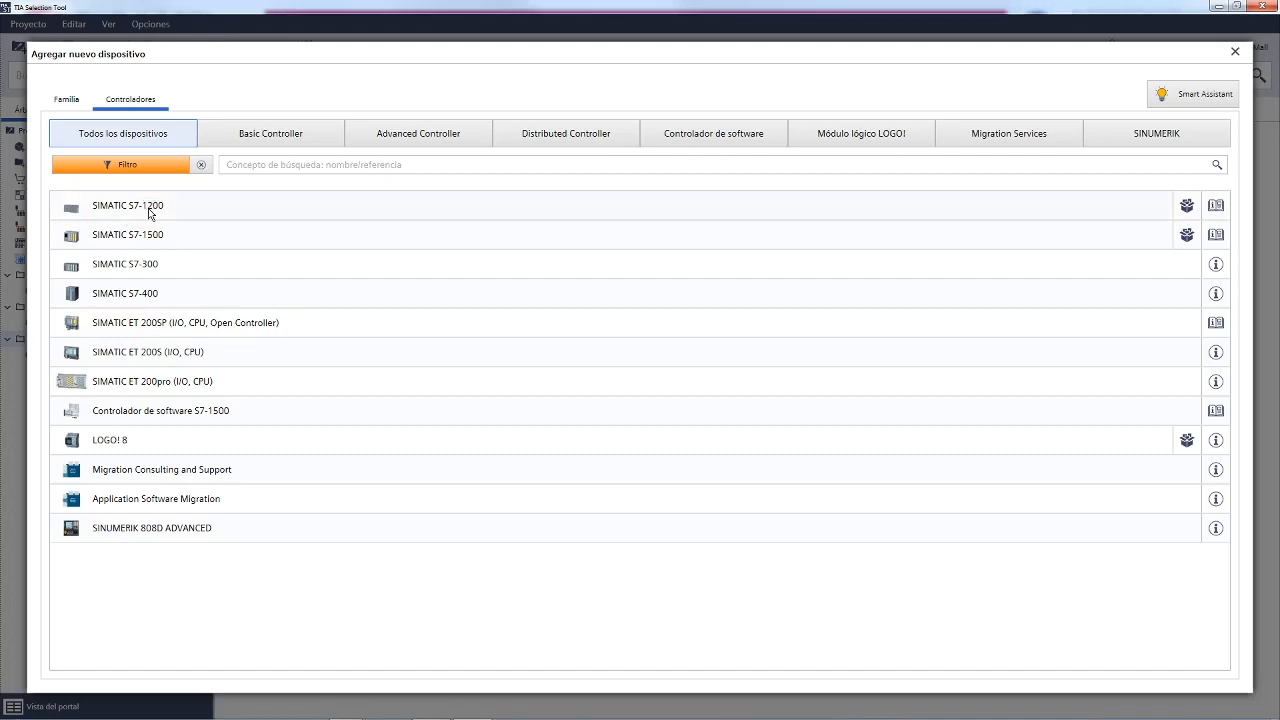
{"action": "double_click", "coordinate": [155, 212]}
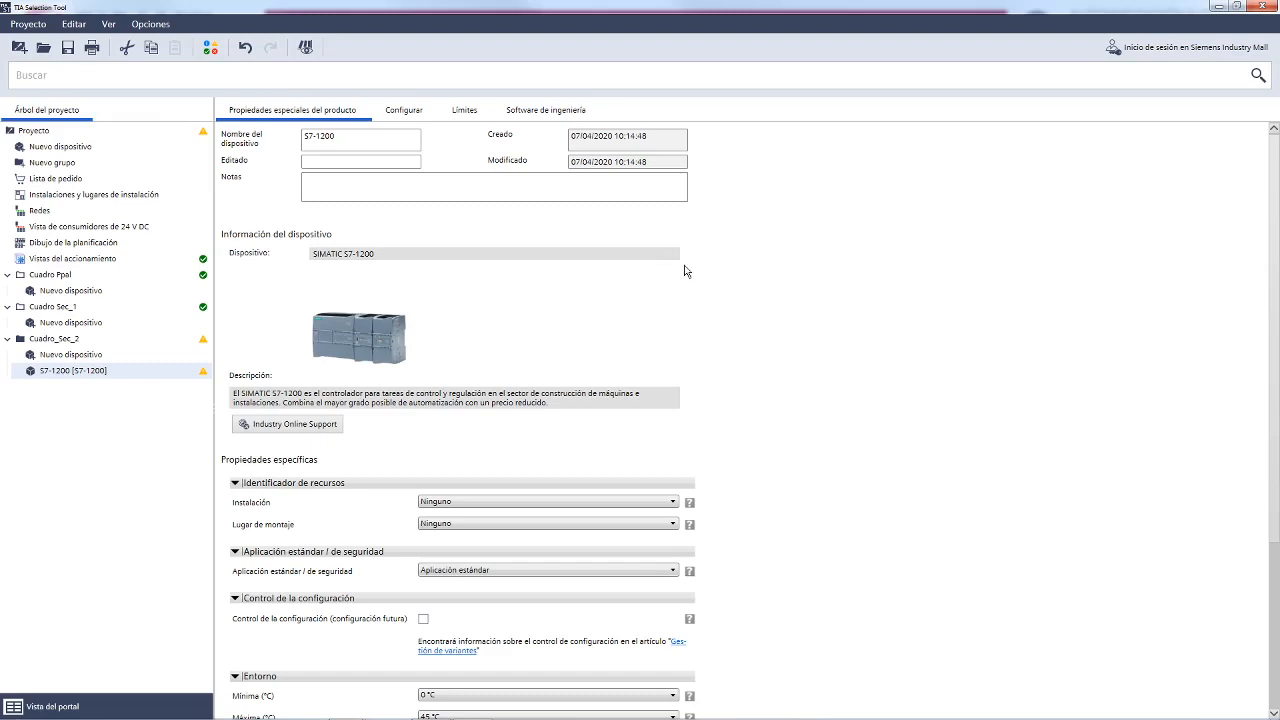
Select Aplicación estándar as the standard/safety application type in the S7-1200's specific properties.
{"action": "scroll", "coordinate": [772, 295], "scroll_direction": "down", "scroll_amount": 3}
{"action": "scroll", "coordinate": [775, 297], "scroll_direction": "down", "scroll_amount": 1}
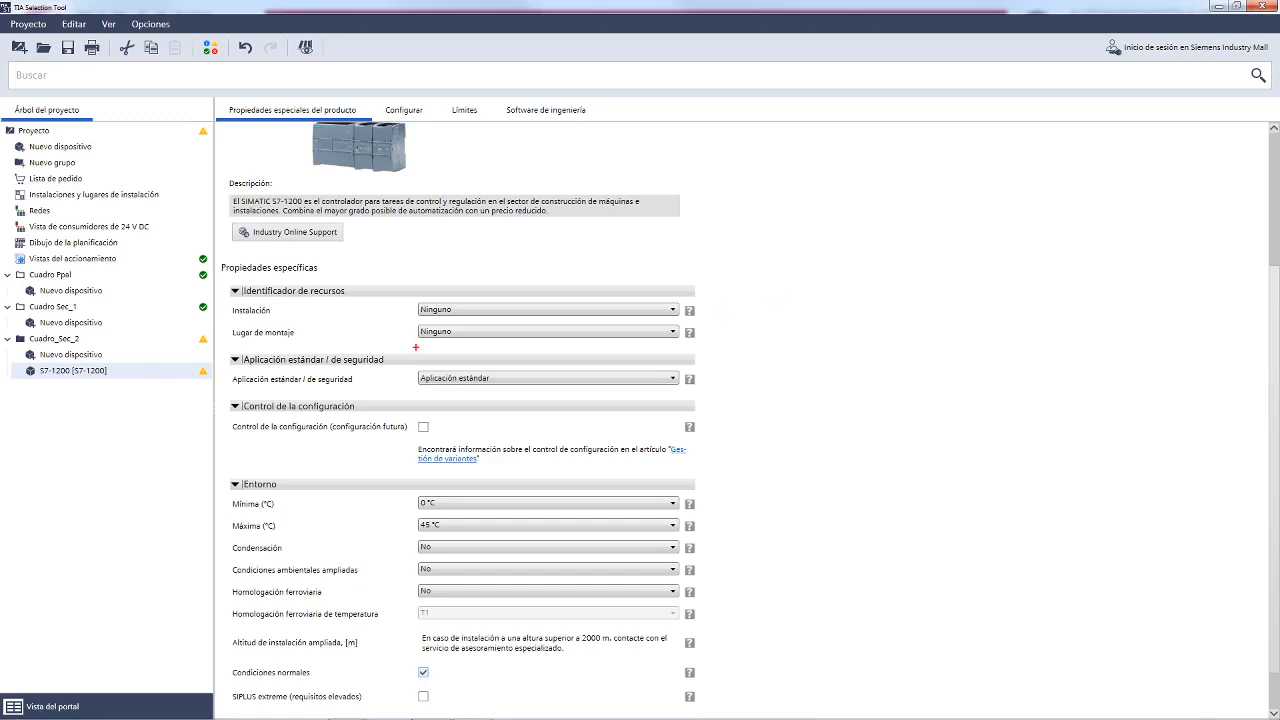
{"action": "mouse_move", "coordinate": [402, 346]}
{"action": "left_mouse_down"}
{"action": "mouse_move", "coordinate": [238, 344]}
{"action": "mouse_move", "coordinate": [222, 386]}
{"action": "mouse_move", "coordinate": [632, 405]}
{"action": "mouse_move", "coordinate": [700, 343]}
{"action": "mouse_move", "coordinate": [378, 346]}
{"action": "left_mouse_up"}
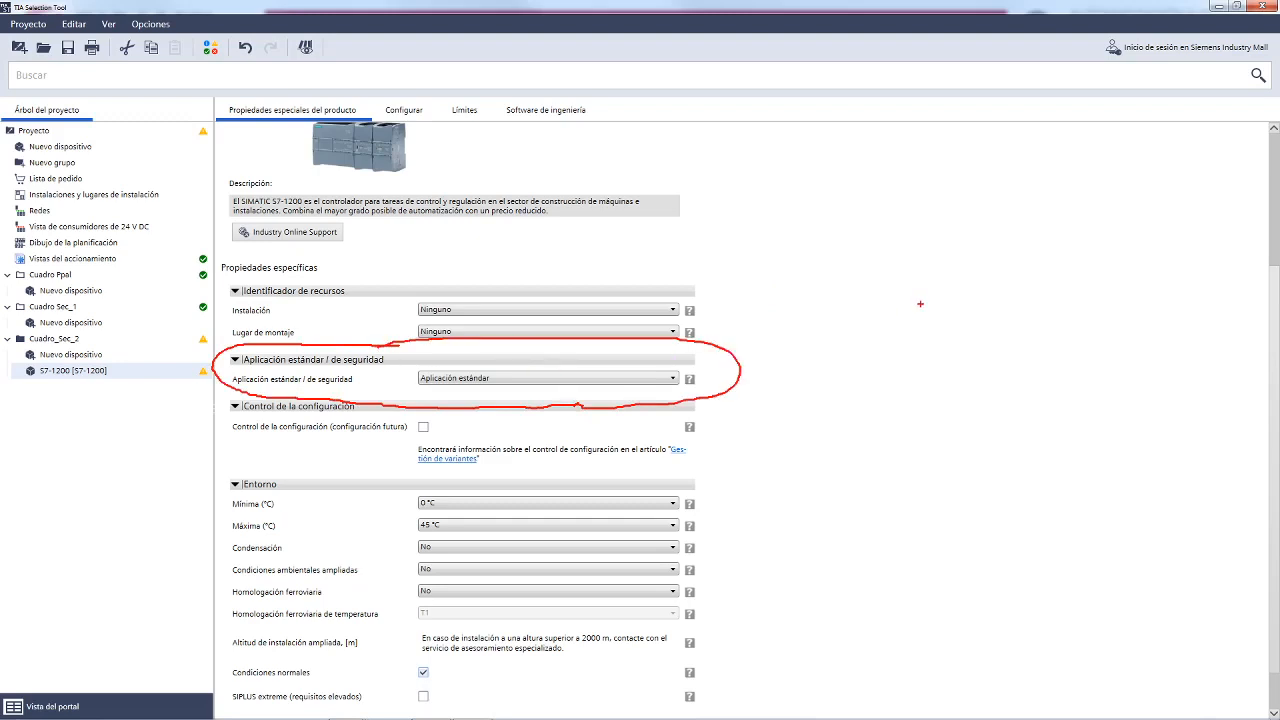
{"action": "key", "text": "Escape"}
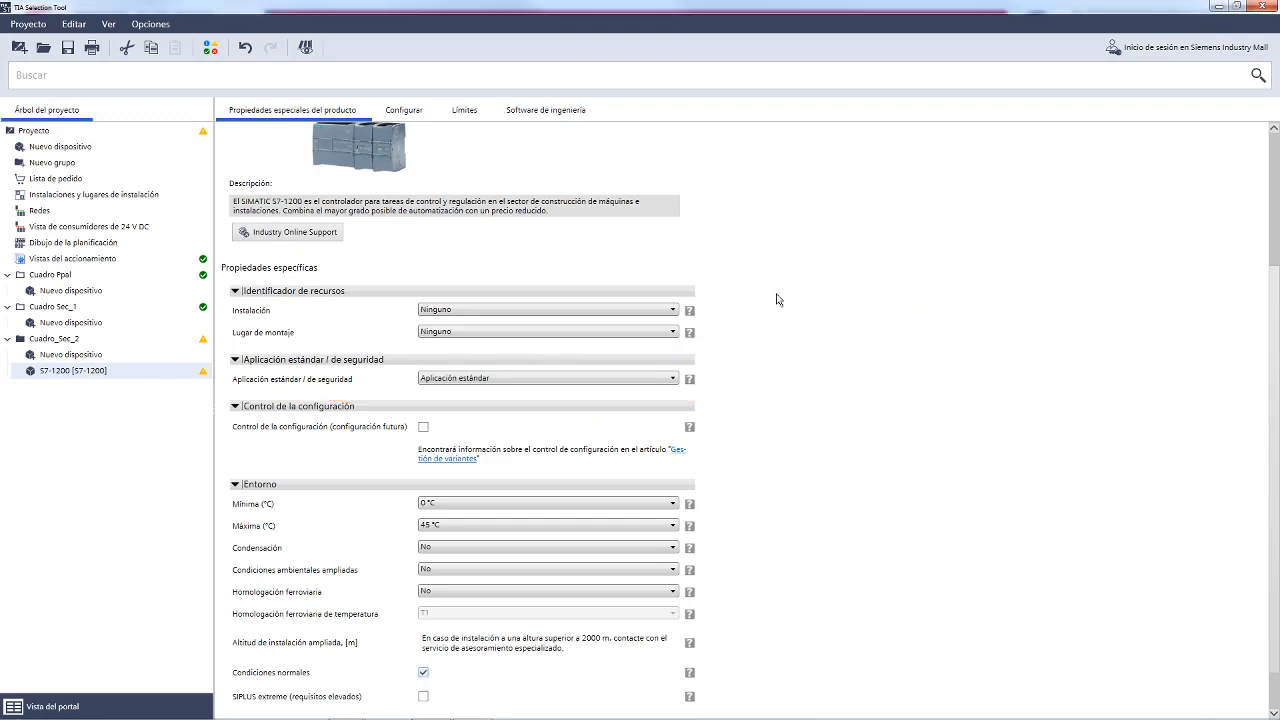
{"action": "left_click", "coordinate": [673, 379]}
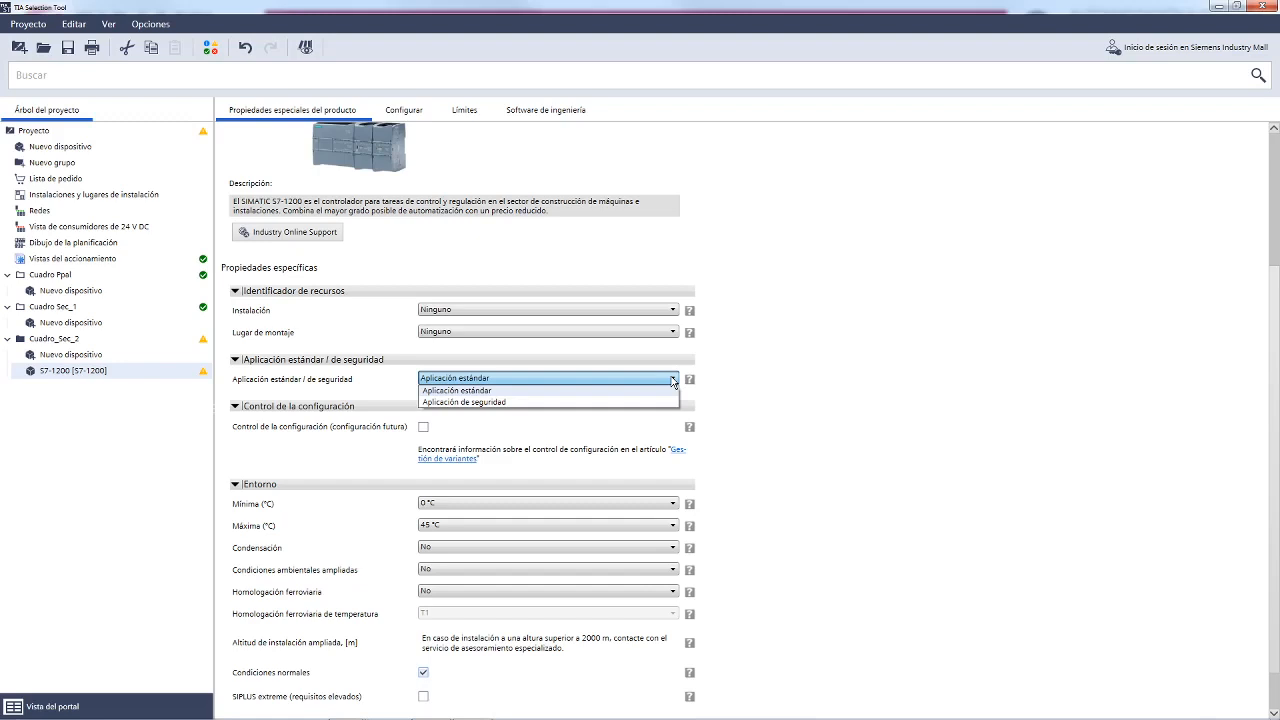
{"action": "left_click", "coordinate": [486, 391]}
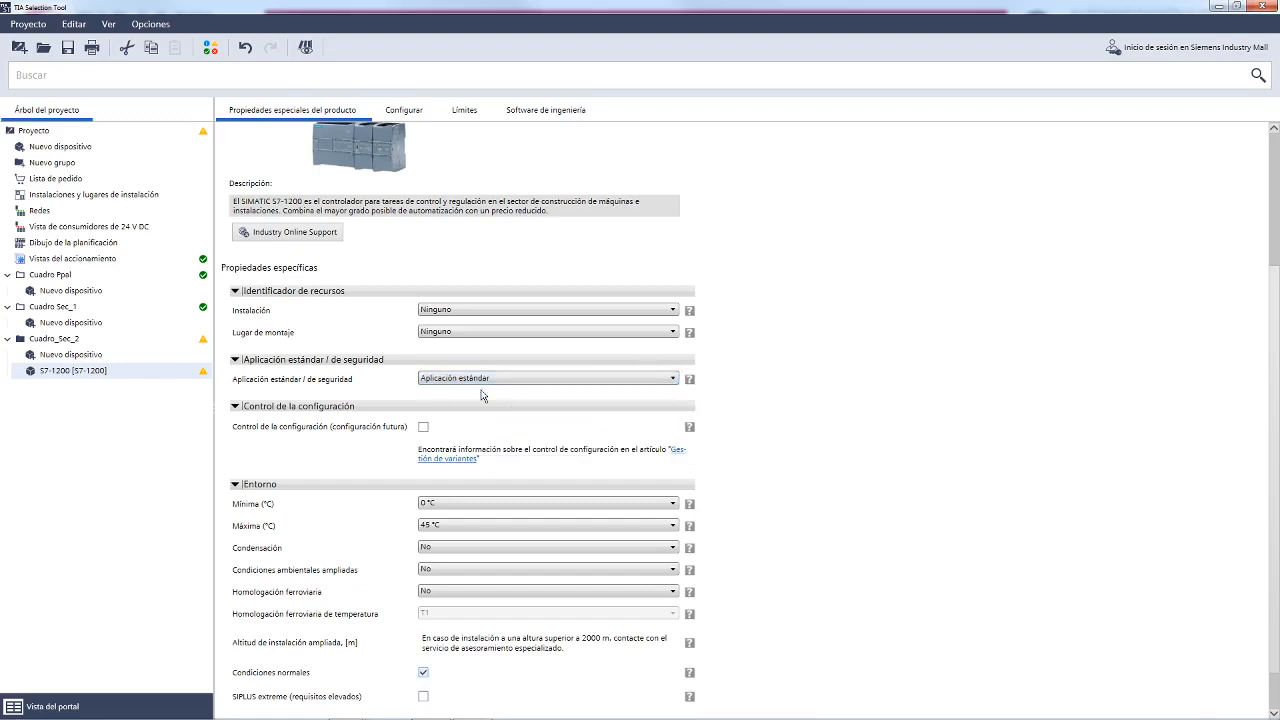
Open the S7-1200's hardware configuration, widen the catalogue and examine the SM 1226 safety digital modules.
{"action": "left_click", "coordinate": [410, 110]}
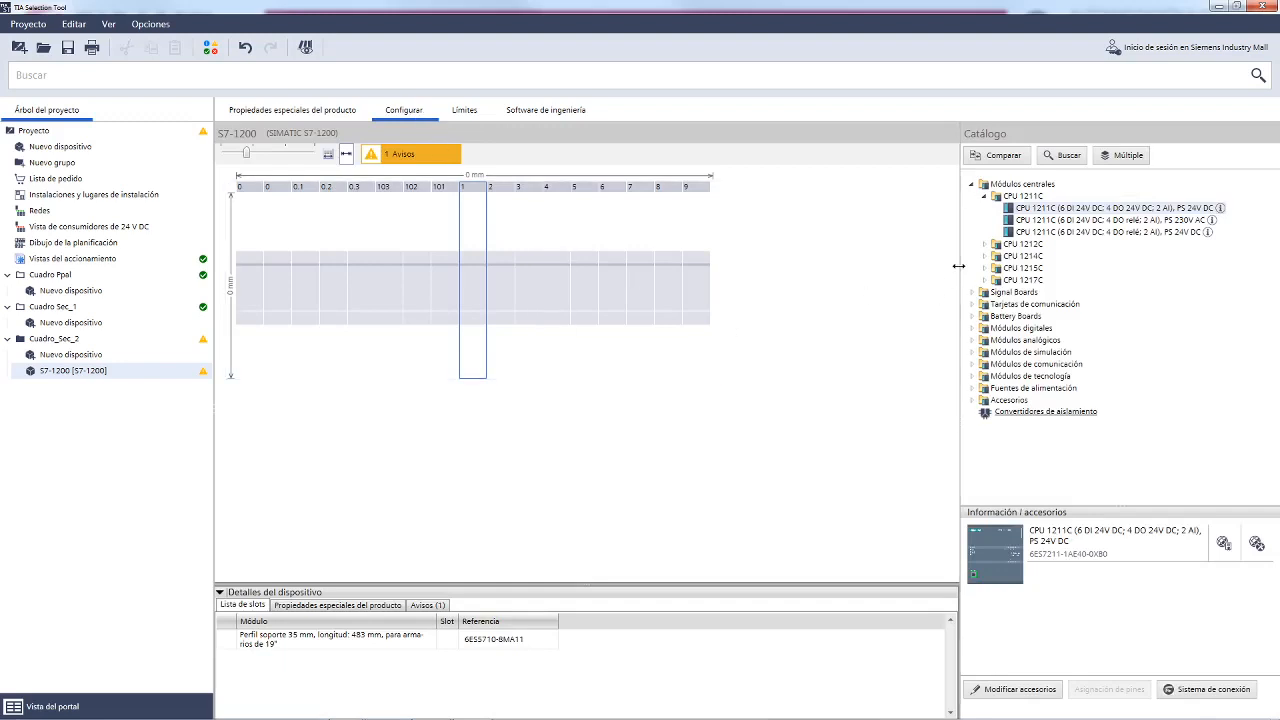
{"action": "left_click_drag", "start_coordinate": [959, 270], "coordinate": [846, 261]}
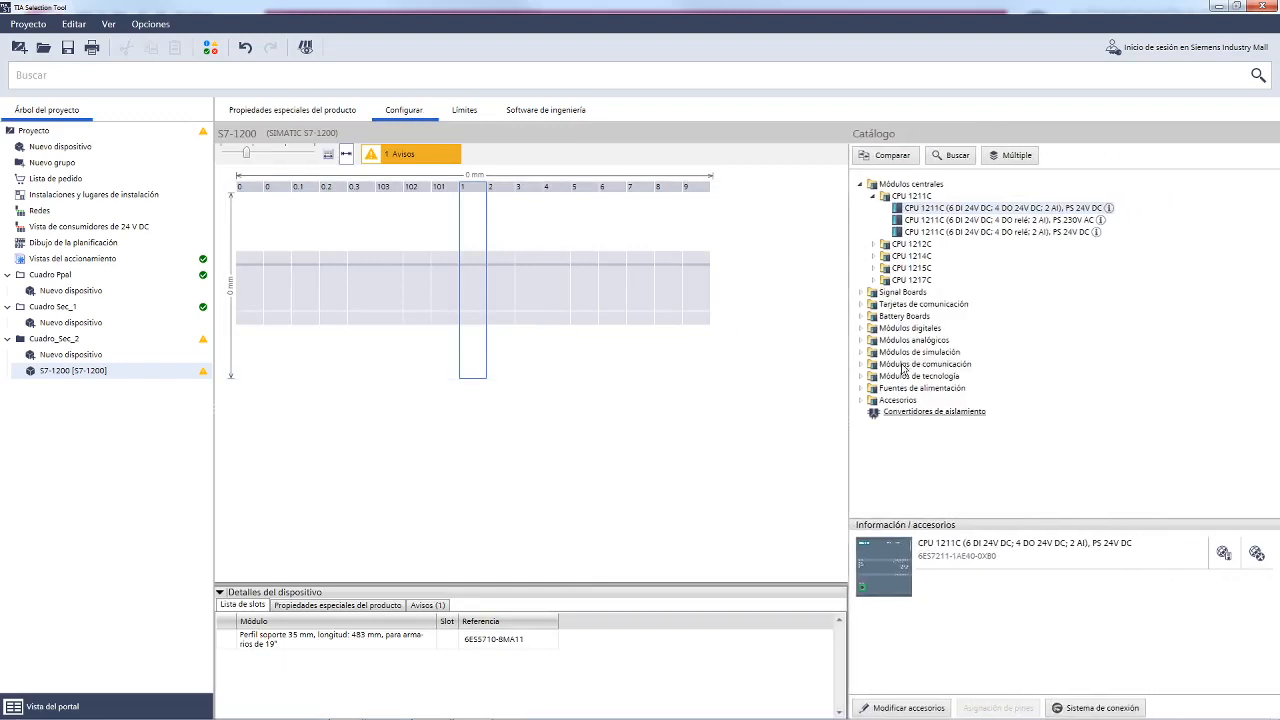
{"action": "left_click", "coordinate": [861, 329]}
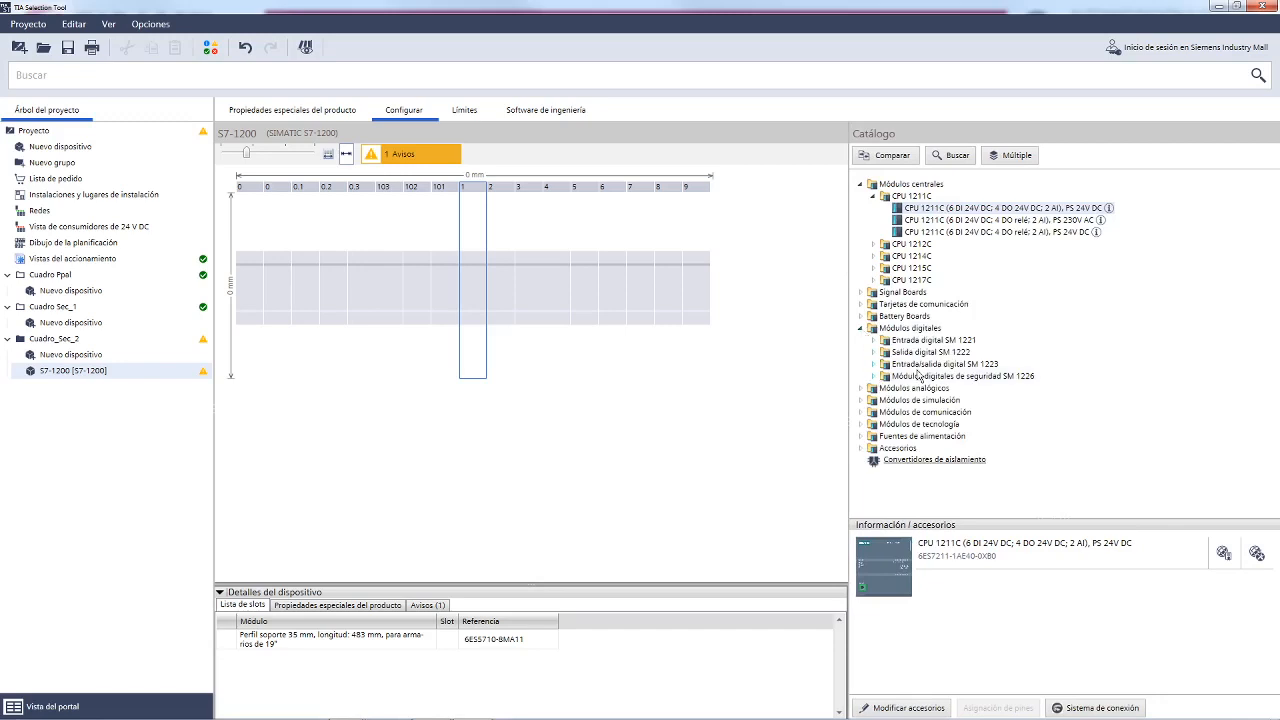
{"action": "left_click", "coordinate": [874, 377]}
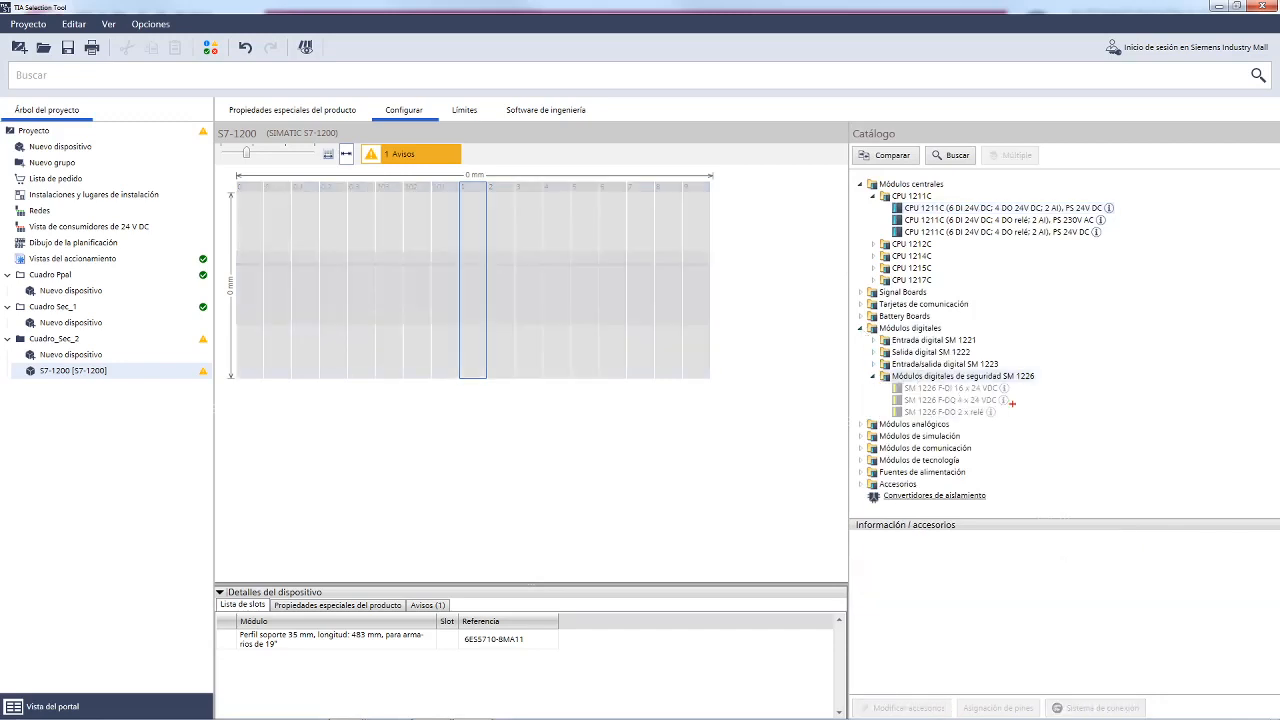
{"action": "mouse_move", "coordinate": [1036, 376]}
{"action": "left_mouse_down"}
{"action": "mouse_move", "coordinate": [882, 380]}
{"action": "mouse_move", "coordinate": [908, 428]}
{"action": "mouse_move", "coordinate": [1040, 414]}
{"action": "mouse_move", "coordinate": [1018, 384]}
{"action": "left_mouse_up"}
{"action": "left_click", "coordinate": [241, 643]}
Change the S7-1200's application type to Aplicación de seguridad in its product properties.
{"action": "left_click", "coordinate": [312, 112]}
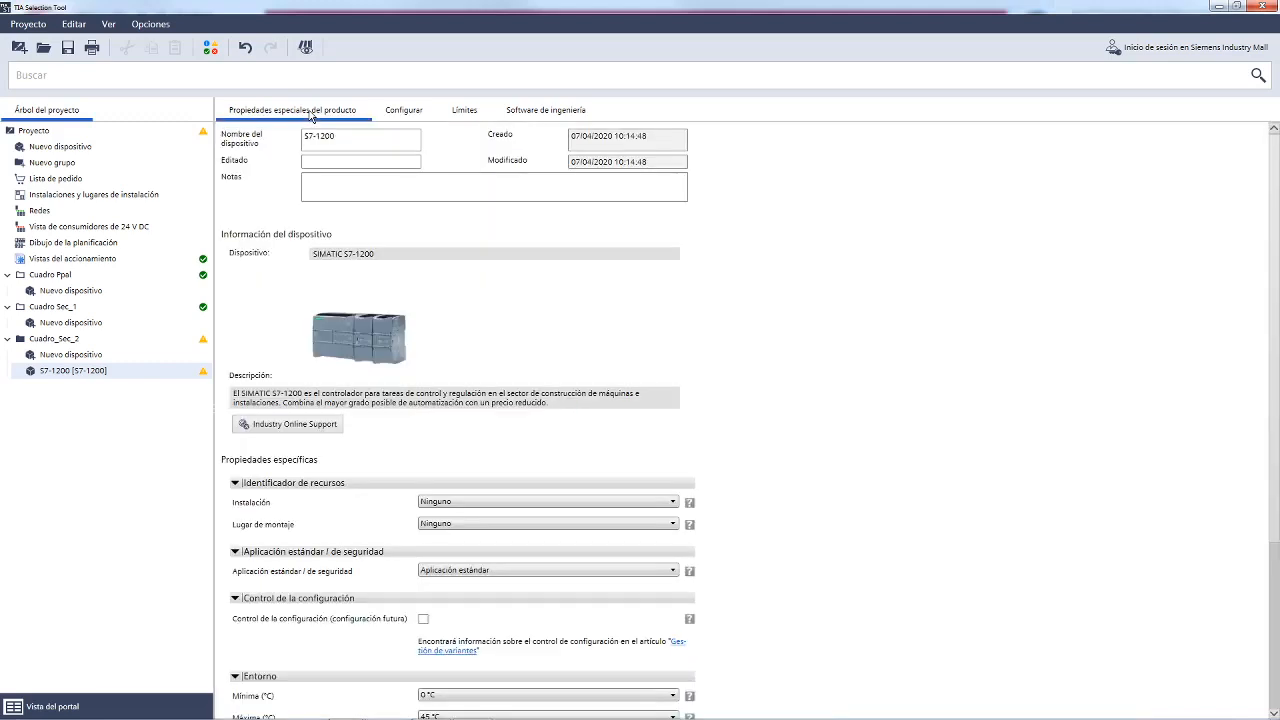
{"action": "left_click", "coordinate": [519, 568]}
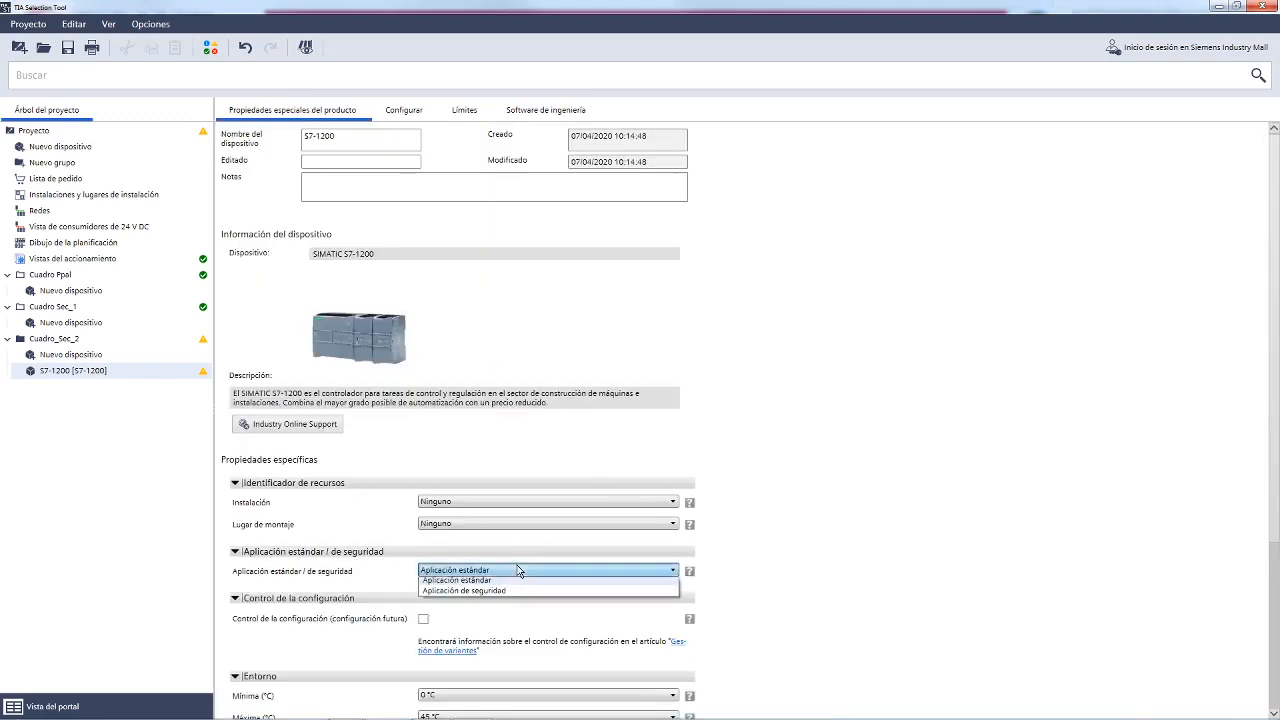
{"action": "left_click", "coordinate": [505, 594]}
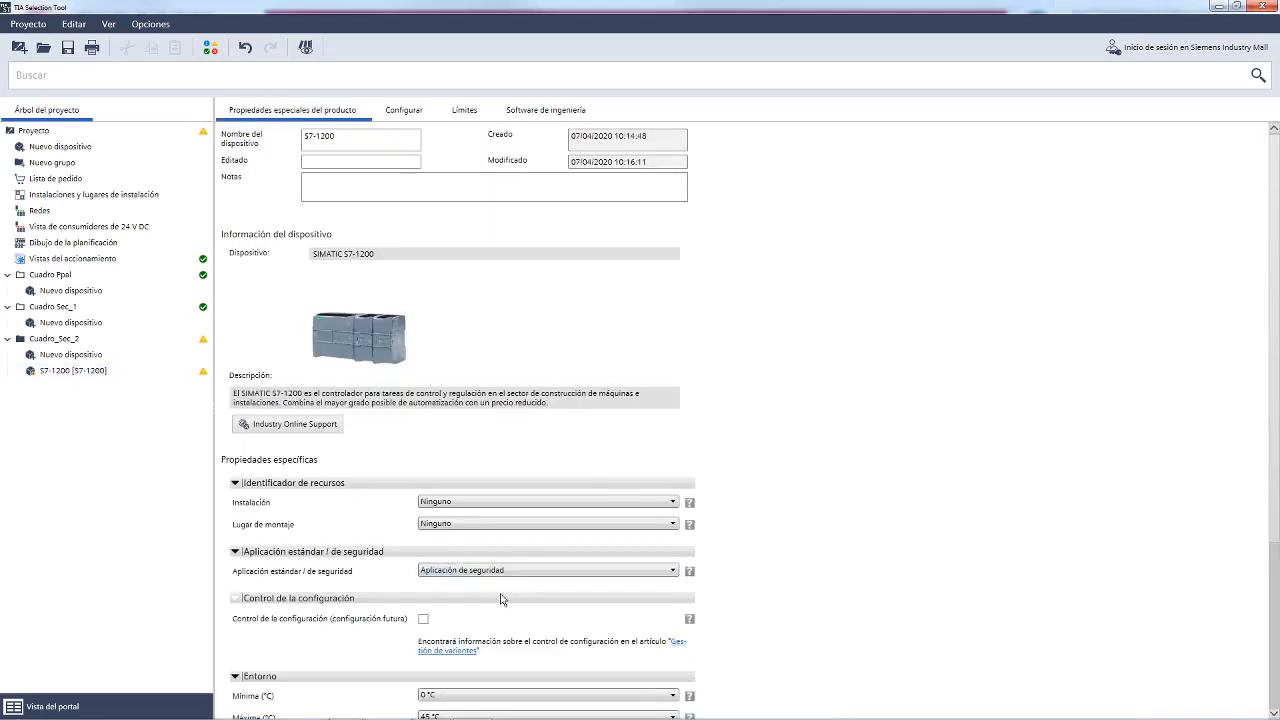
Examine the SM 1226 safety digital modules and the CPU 1214C fail-safe variants in the S7-1200's configuration catalogue.
{"action": "left_click", "coordinate": [412, 114]}
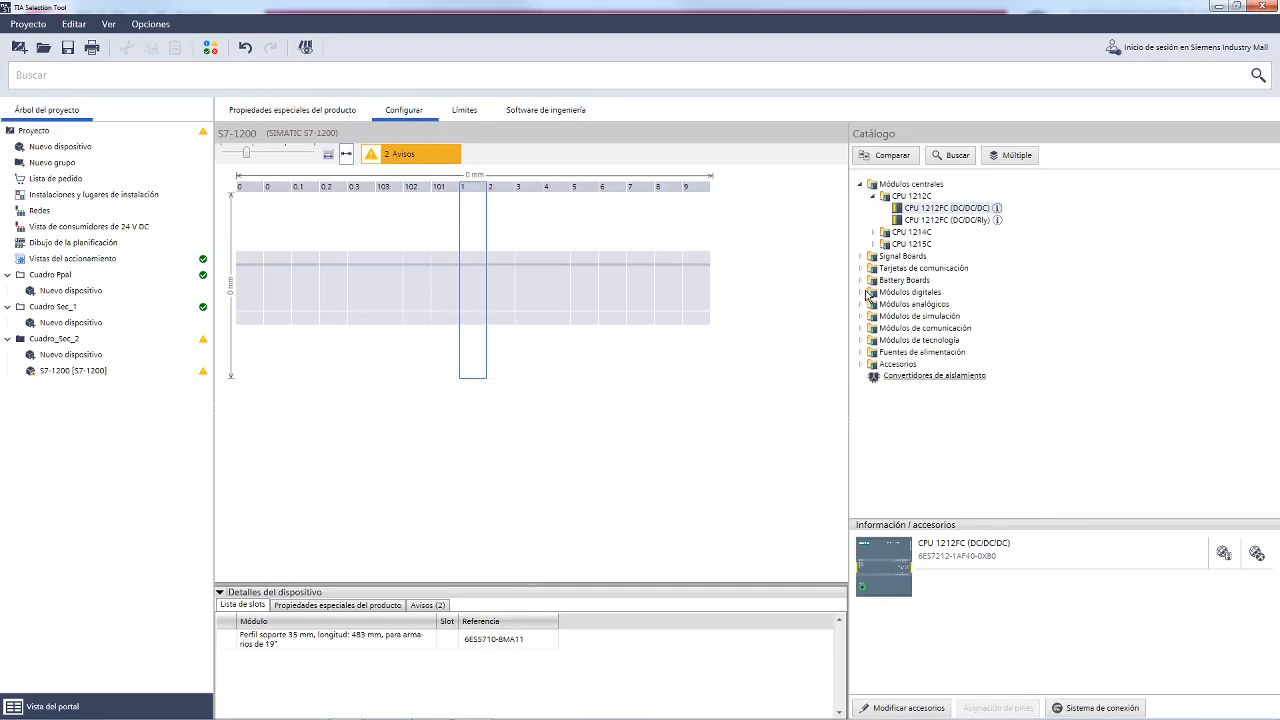
{"action": "left_click", "coordinate": [861, 293]}
{"action": "left_click", "coordinate": [874, 340]}
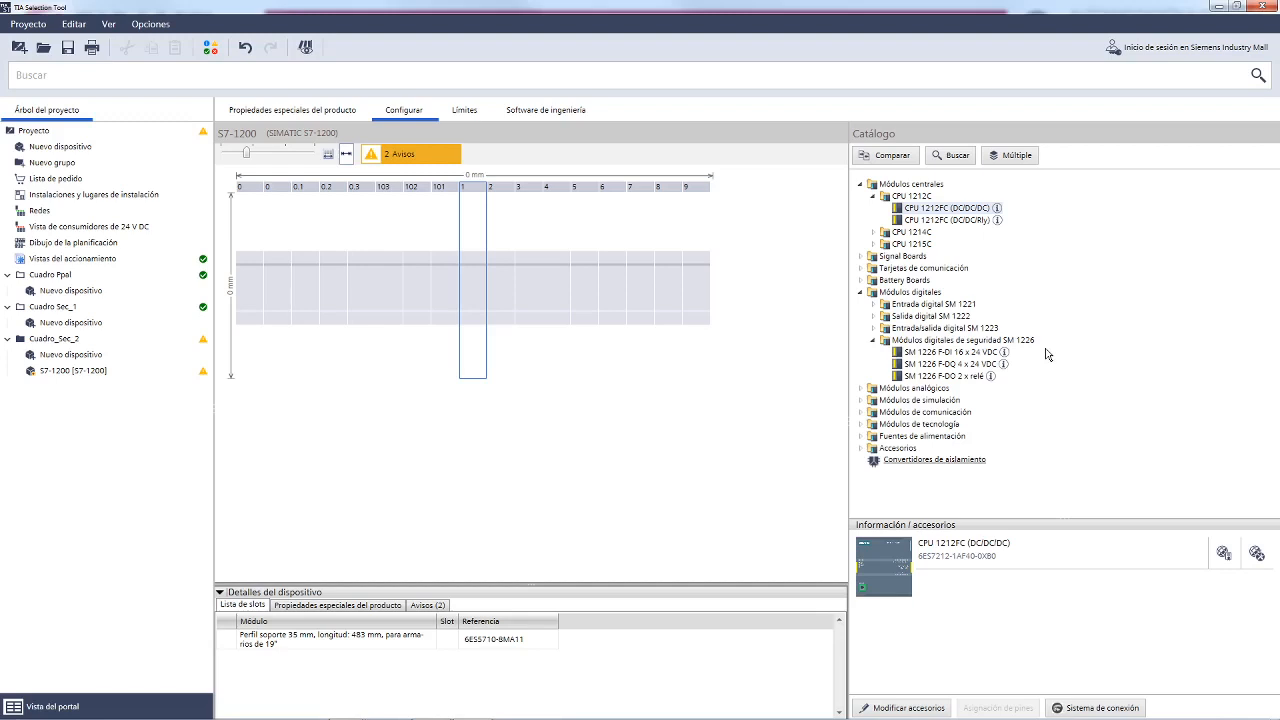
{"action": "mouse_move", "coordinate": [1034, 341]}
{"action": "left_mouse_down"}
{"action": "mouse_move", "coordinate": [892, 340]}
{"action": "mouse_move", "coordinate": [898, 384]}
{"action": "mouse_move", "coordinate": [1046, 370]}
{"action": "mouse_move", "coordinate": [1012, 341]}
{"action": "left_mouse_up"}
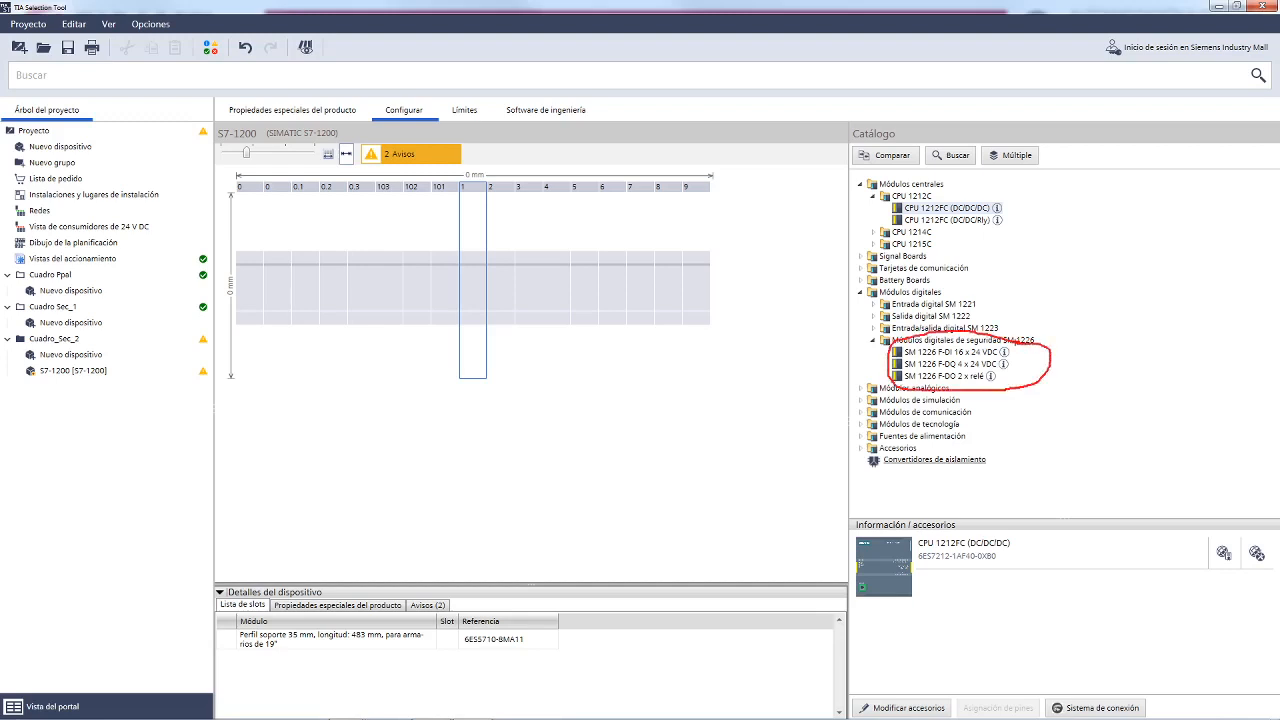
{"action": "key", "text": "Escape"}
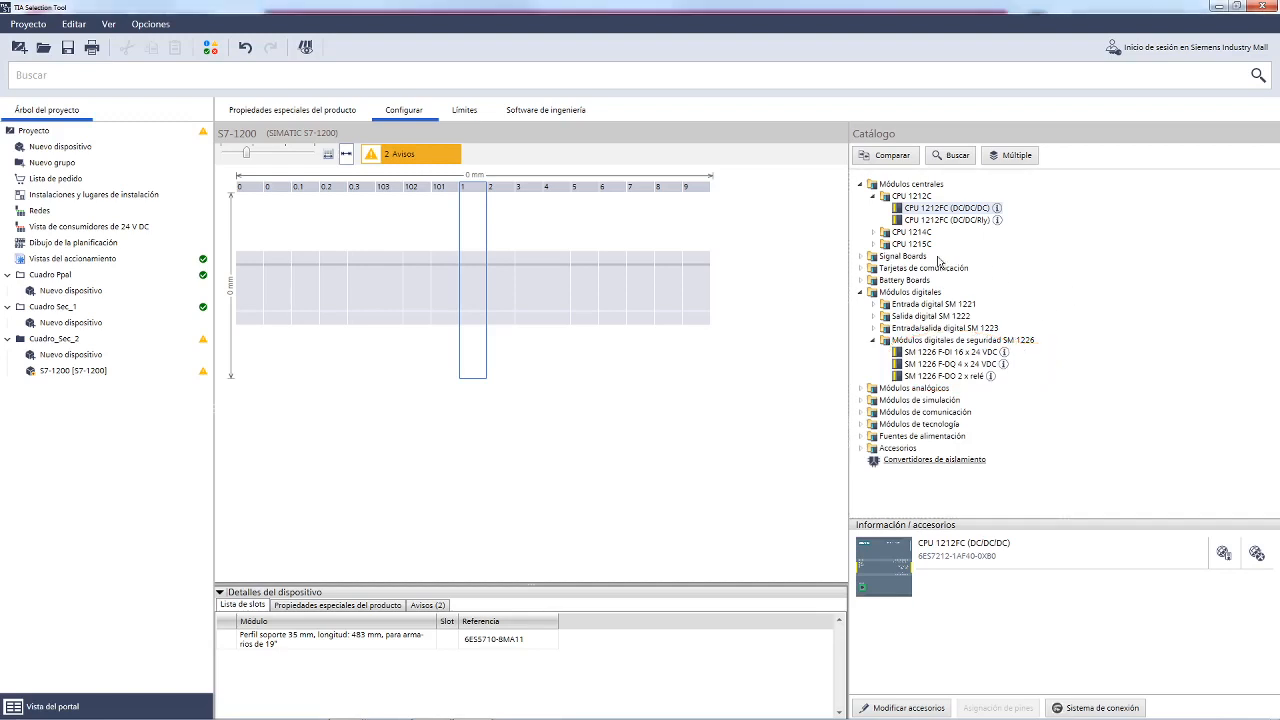
{"action": "left_click", "coordinate": [873, 233]}
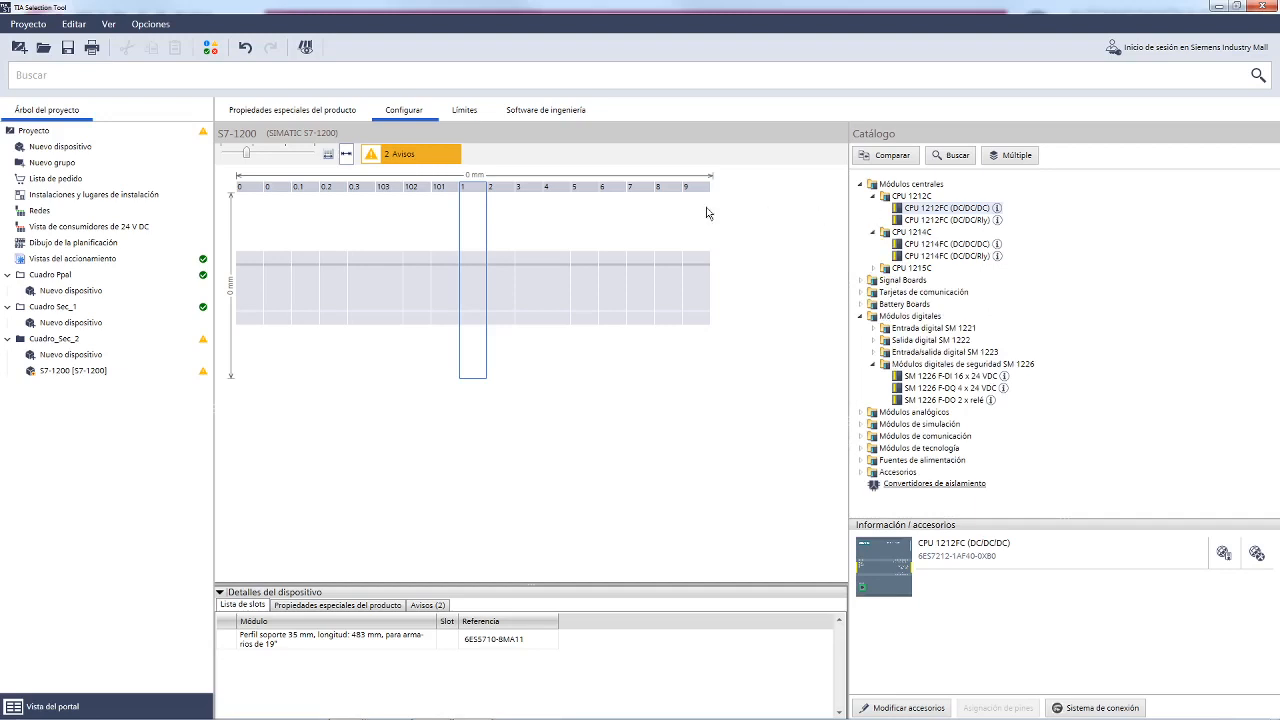
{"action": "left_click", "coordinate": [475, 219]}
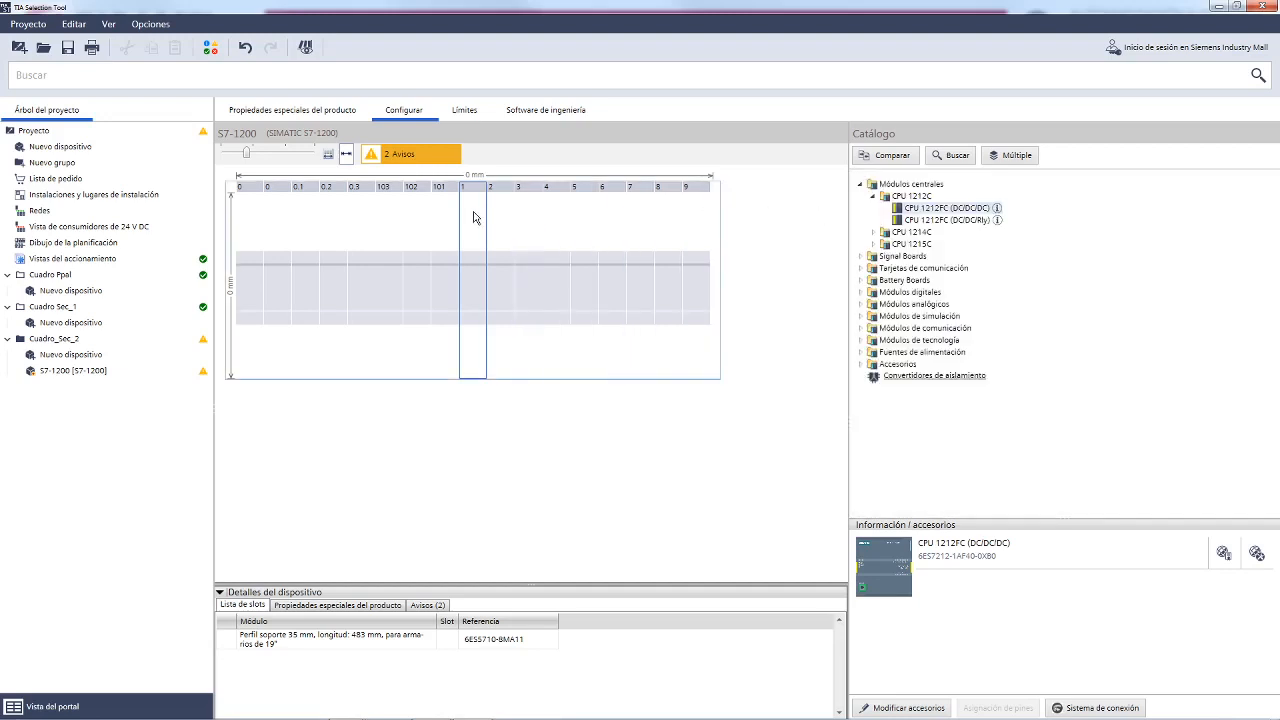
Set the S7-1200's application type back to Aplicación estándar.
{"action": "left_click", "coordinate": [312, 117]}
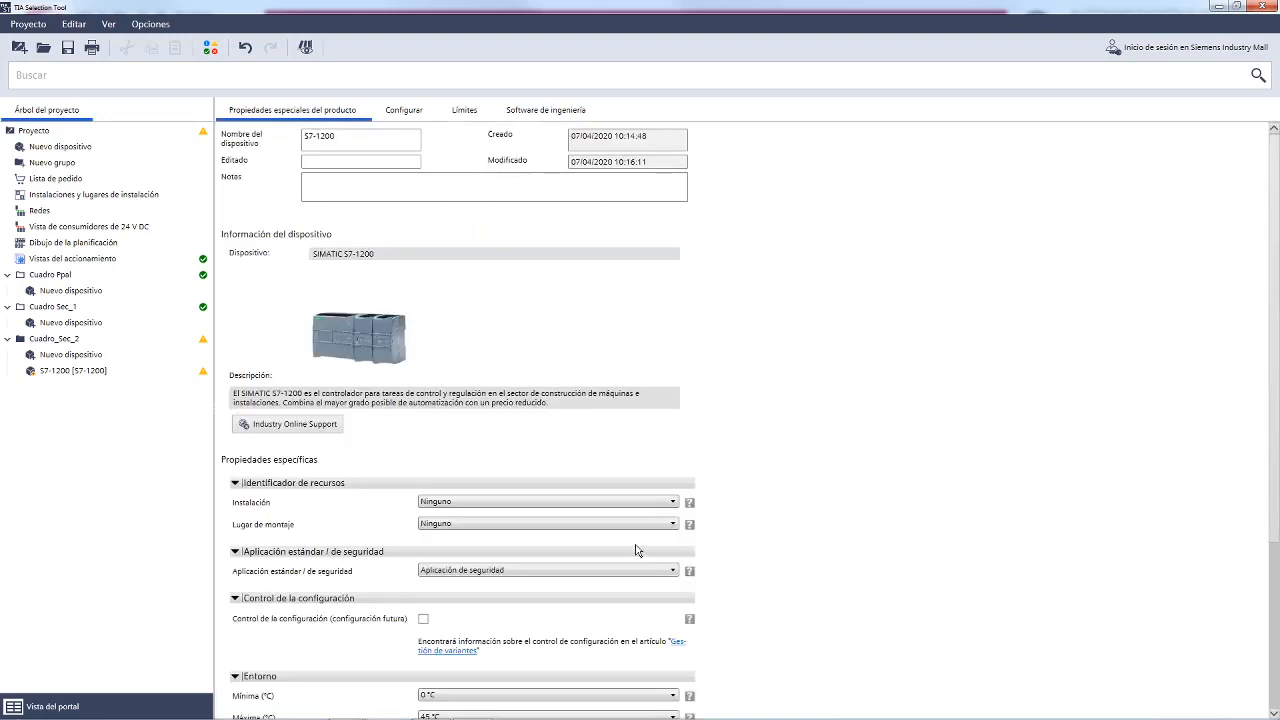
{"action": "left_click", "coordinate": [524, 570]}
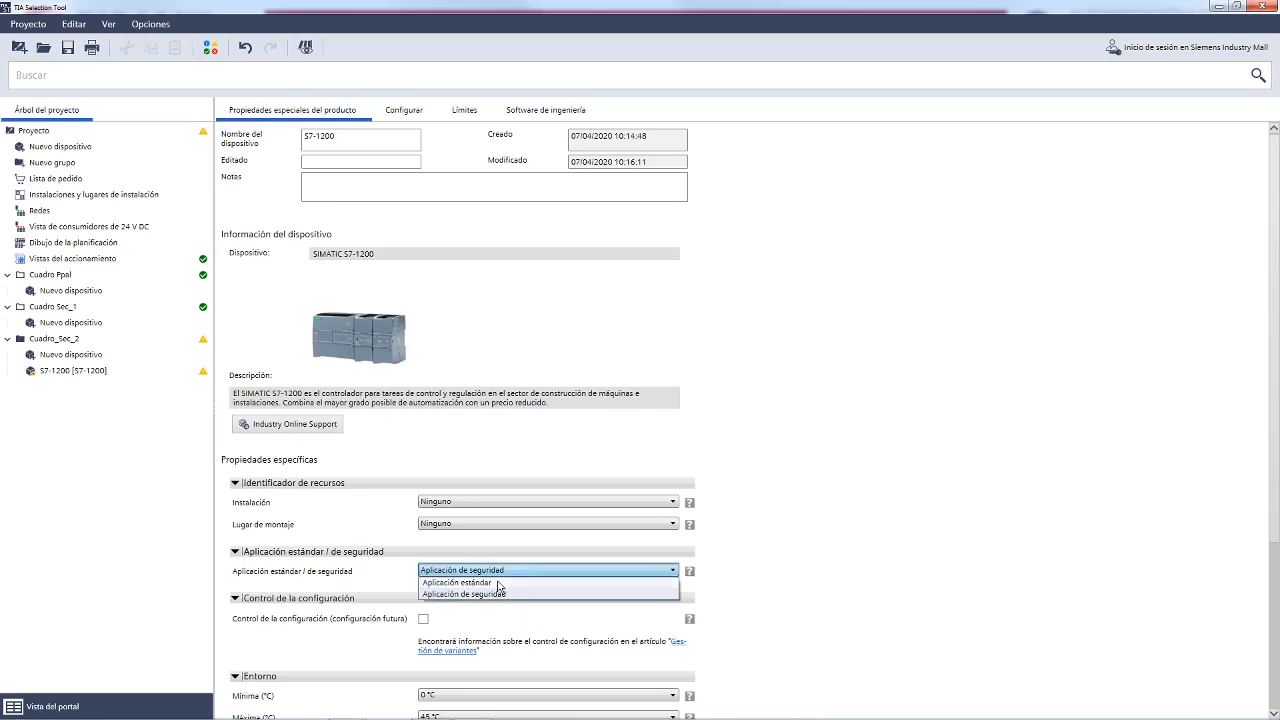
{"action": "left_click", "coordinate": [494, 582]}
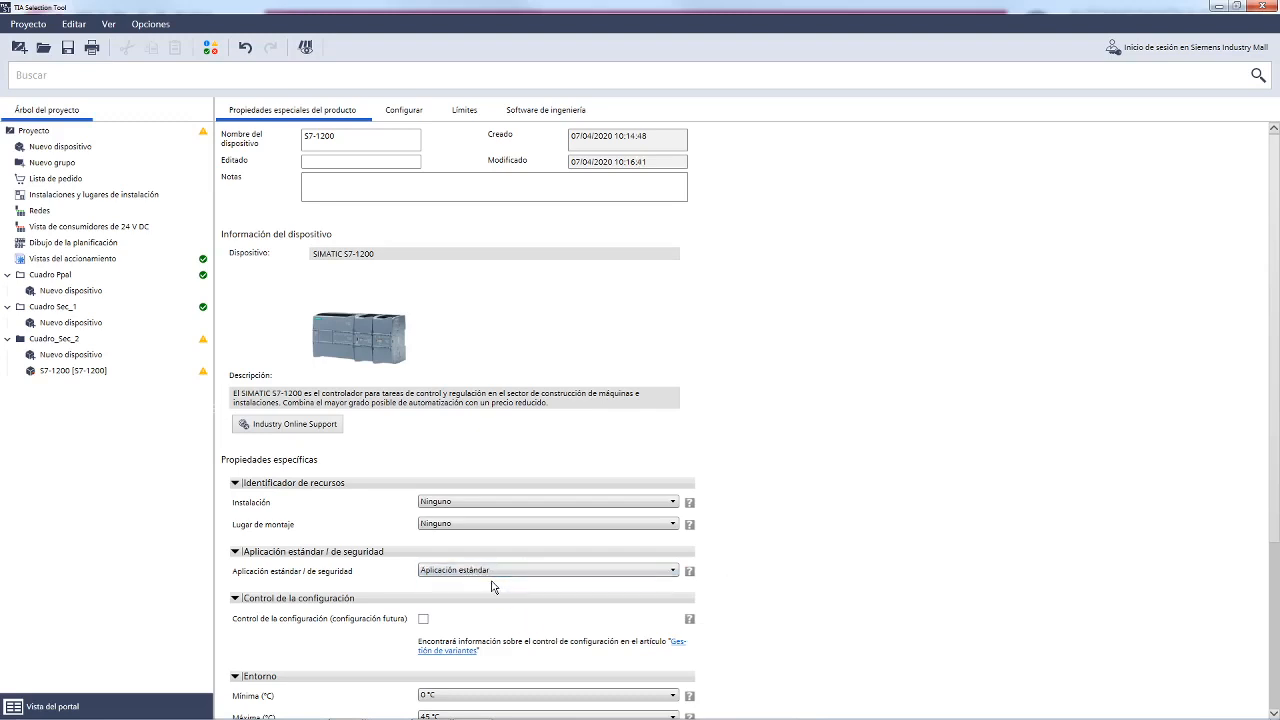
Place the CPU 1211C (6 DI 24V DC; 4 DO 24V DC; 2 AI), PS 24V DC in slot 1, accepting no memory card.
{"action": "left_click", "coordinate": [405, 117]}
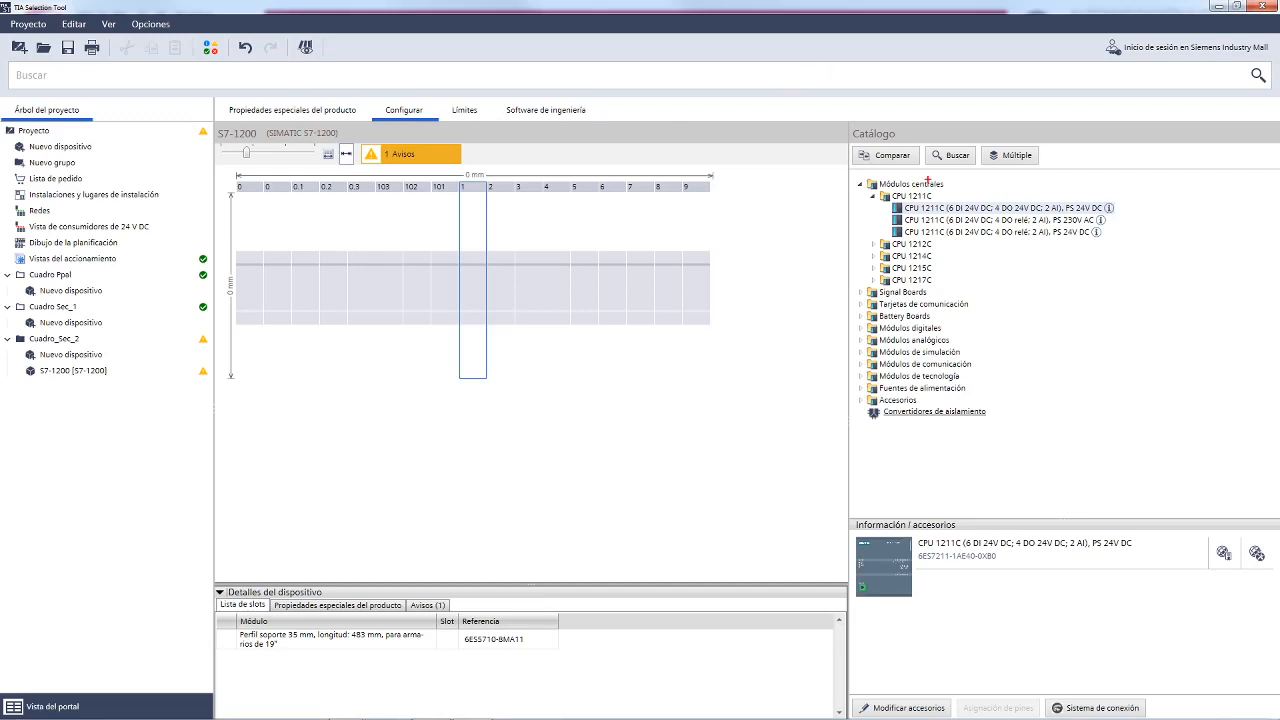
{"action": "mouse_move", "coordinate": [927, 179]}
{"action": "left_mouse_down"}
{"action": "mouse_move", "coordinate": [848, 178]}
{"action": "mouse_move", "coordinate": [917, 198]}
{"action": "mouse_move", "coordinate": [952, 172]}
{"action": "left_mouse_up"}
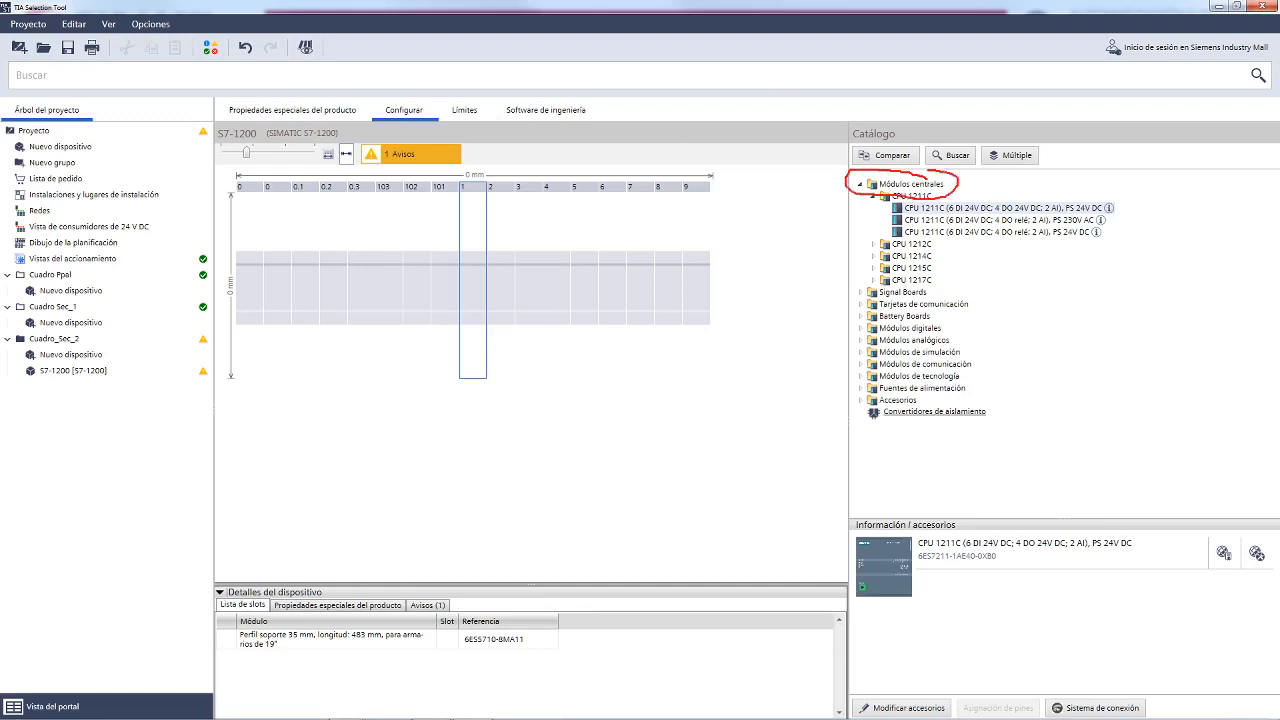
{"action": "key", "text": "Escape"}
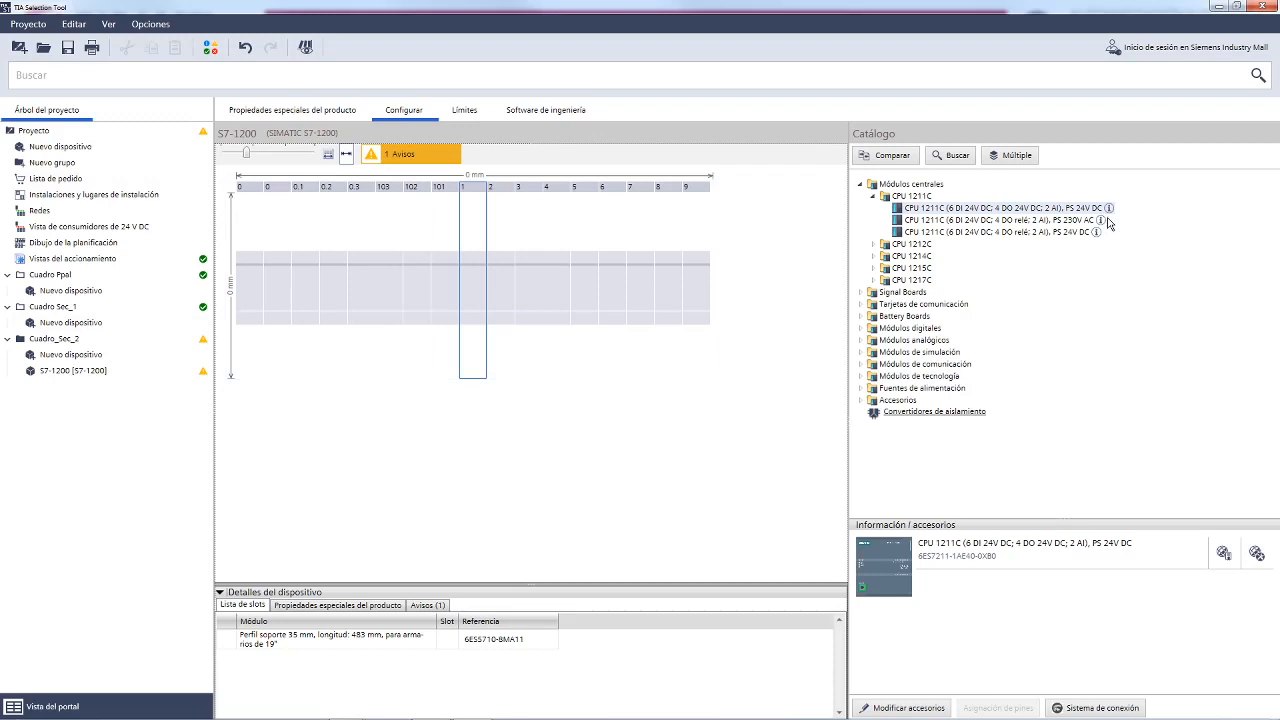
{"action": "mouse_move", "coordinate": [1108, 215]}
{"action": "mouse_move", "coordinate": [1127, 196]}
{"action": "left_mouse_down"}
{"action": "mouse_move", "coordinate": [1110, 199]}
{"action": "mouse_move", "coordinate": [1112, 218]}
{"action": "mouse_move", "coordinate": [1136, 198]}
{"action": "left_mouse_up"}
{"action": "mouse_move", "coordinate": [1110, 209]}
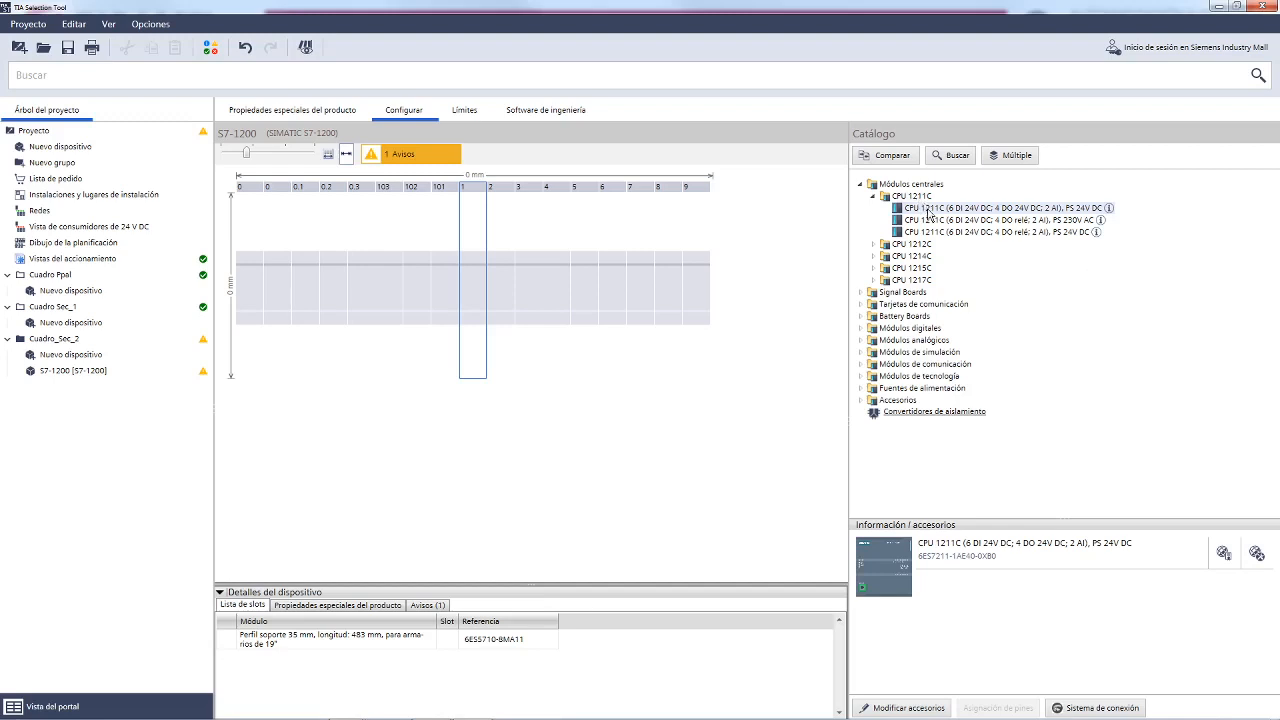
{"action": "left_click_drag", "start_coordinate": [921, 210], "coordinate": [479, 214]}
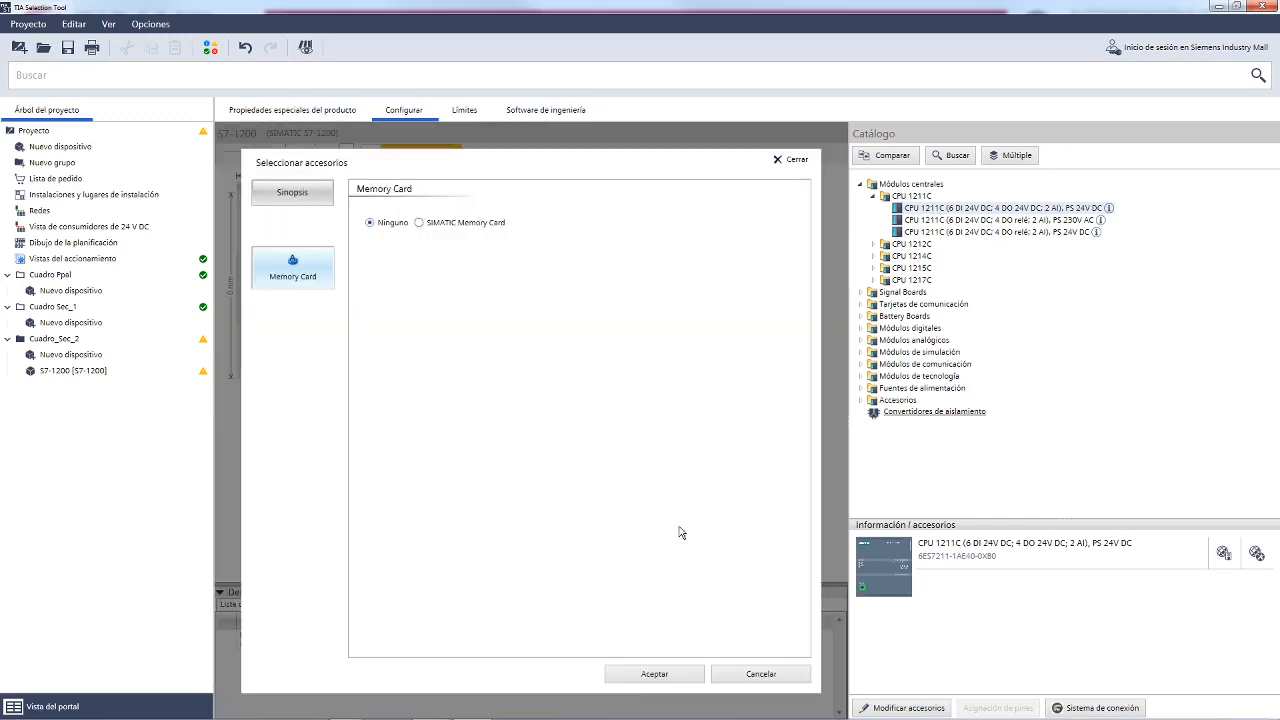
{"action": "left_click", "coordinate": [654, 674]}
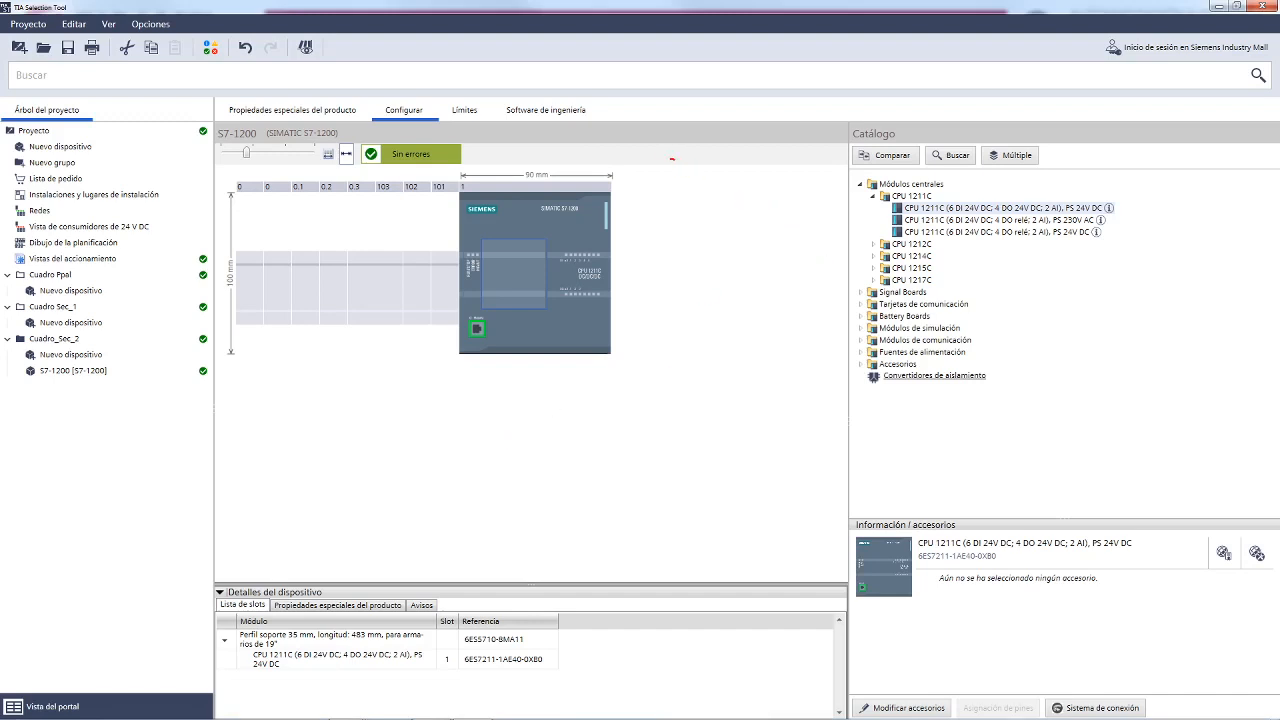
{"action": "mouse_move", "coordinate": [675, 158]}
{"action": "left_mouse_down"}
{"action": "mouse_move", "coordinate": [630, 162]}
{"action": "mouse_move", "coordinate": [606, 240]}
{"action": "mouse_move", "coordinate": [607, 356]}
{"action": "mouse_move", "coordinate": [716, 274]}
{"action": "mouse_move", "coordinate": [692, 168]}
{"action": "mouse_move", "coordinate": [676, 160]}
{"action": "left_mouse_up"}
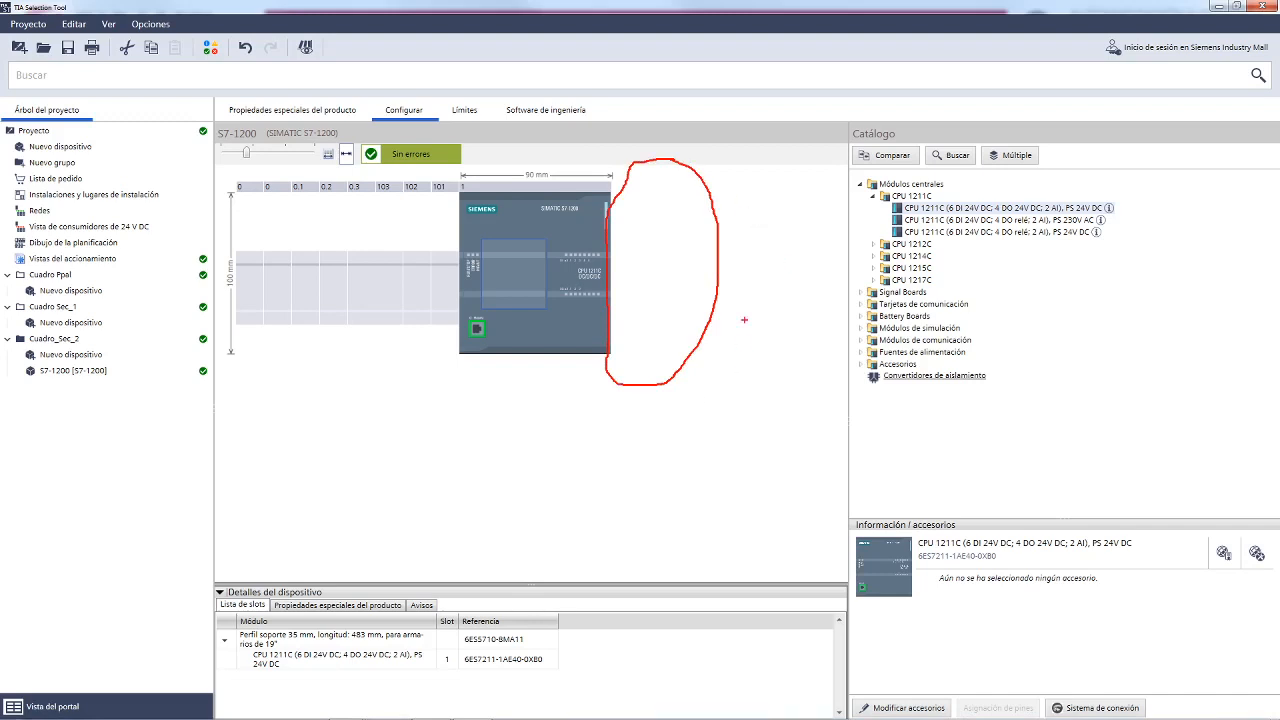
{"action": "mouse_move", "coordinate": [447, 164]}
{"action": "left_mouse_down"}
{"action": "mouse_move", "coordinate": [364, 170]}
{"action": "mouse_move", "coordinate": [356, 300]}
{"action": "mouse_move", "coordinate": [446, 358]}
{"action": "mouse_move", "coordinate": [461, 178]}
{"action": "mouse_move", "coordinate": [429, 163]}
{"action": "left_mouse_up"}
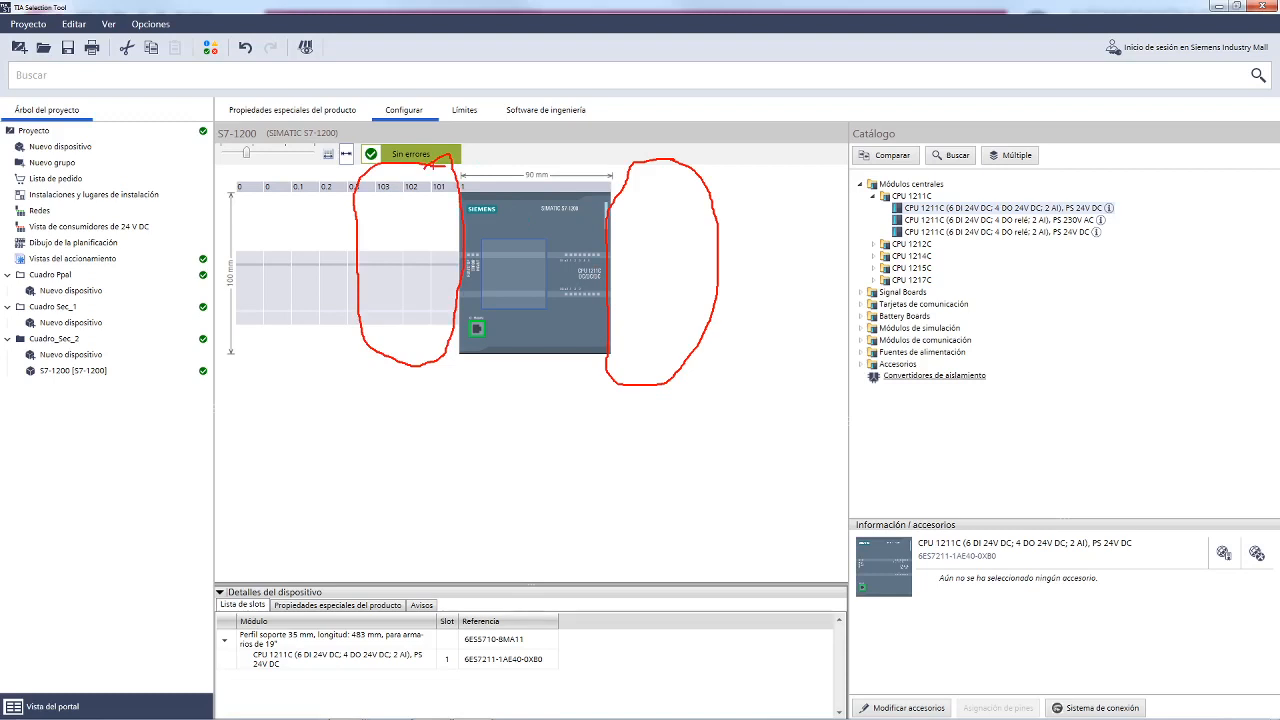
{"action": "key", "text": "Escape"}
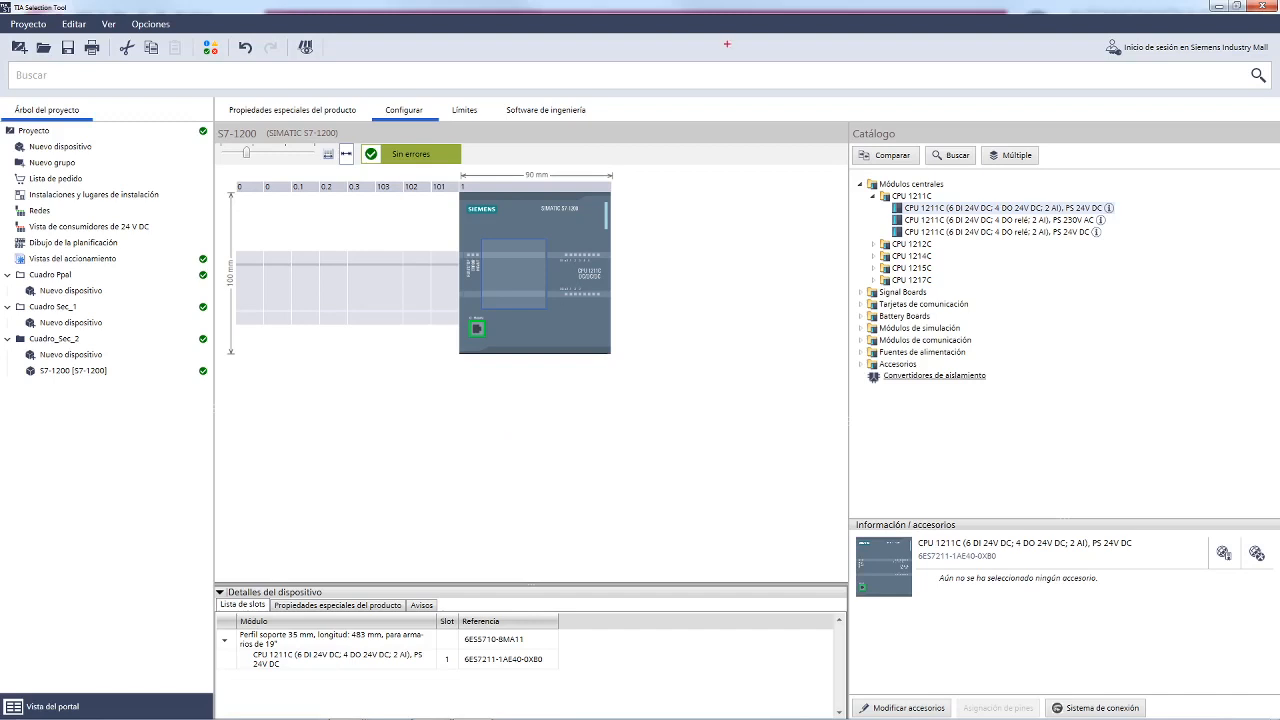
{"action": "mouse_move", "coordinate": [656, 162]}
{"action": "left_mouse_down"}
{"action": "mouse_move", "coordinate": [613, 206]}
{"action": "mouse_move", "coordinate": [601, 300]}
{"action": "mouse_move", "coordinate": [611, 357]}
{"action": "mouse_move", "coordinate": [736, 202]}
{"action": "mouse_move", "coordinate": [645, 161]}
{"action": "left_mouse_up"}
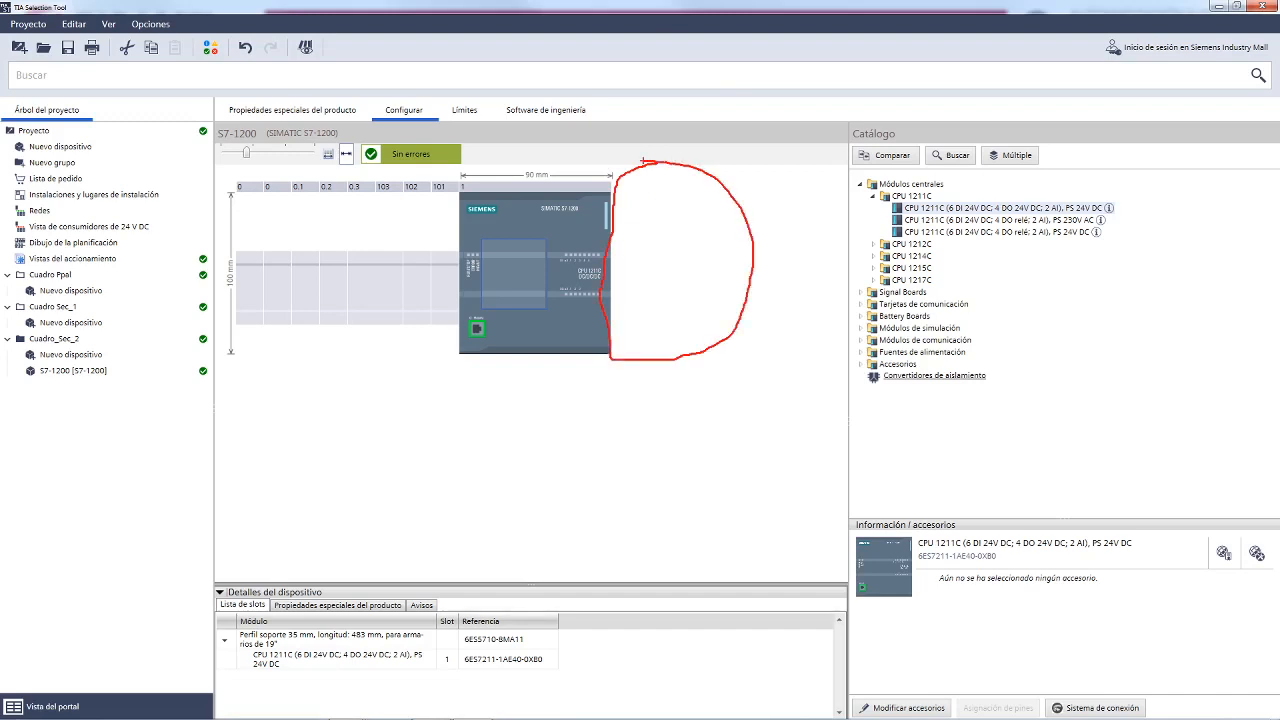
{"action": "key", "text": "Escape"}
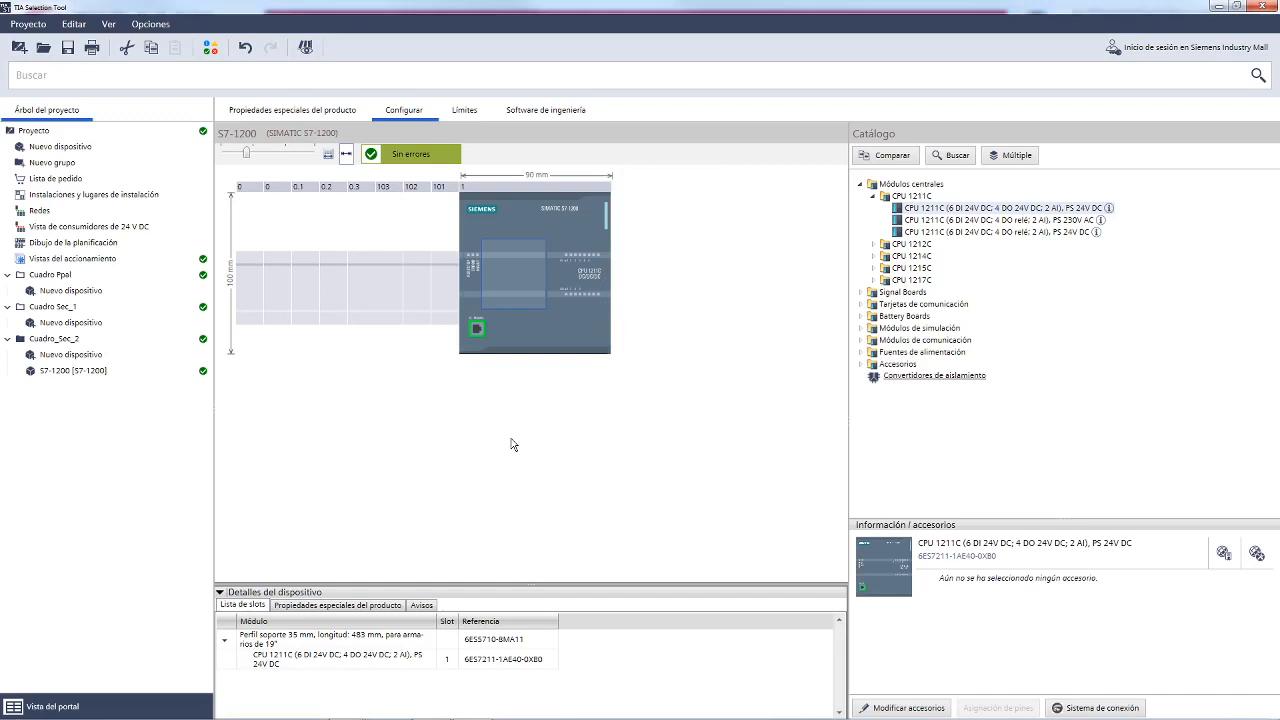
{"action": "key", "text": "ctrl+2"}
{"action": "mouse_move", "coordinate": [476, 327]}
{"action": "left_mouse_down"}
{"action": "mouse_move", "coordinate": [481, 452]}
{"action": "mouse_move", "coordinate": [788, 450]}
{"action": "left_mouse_up"}
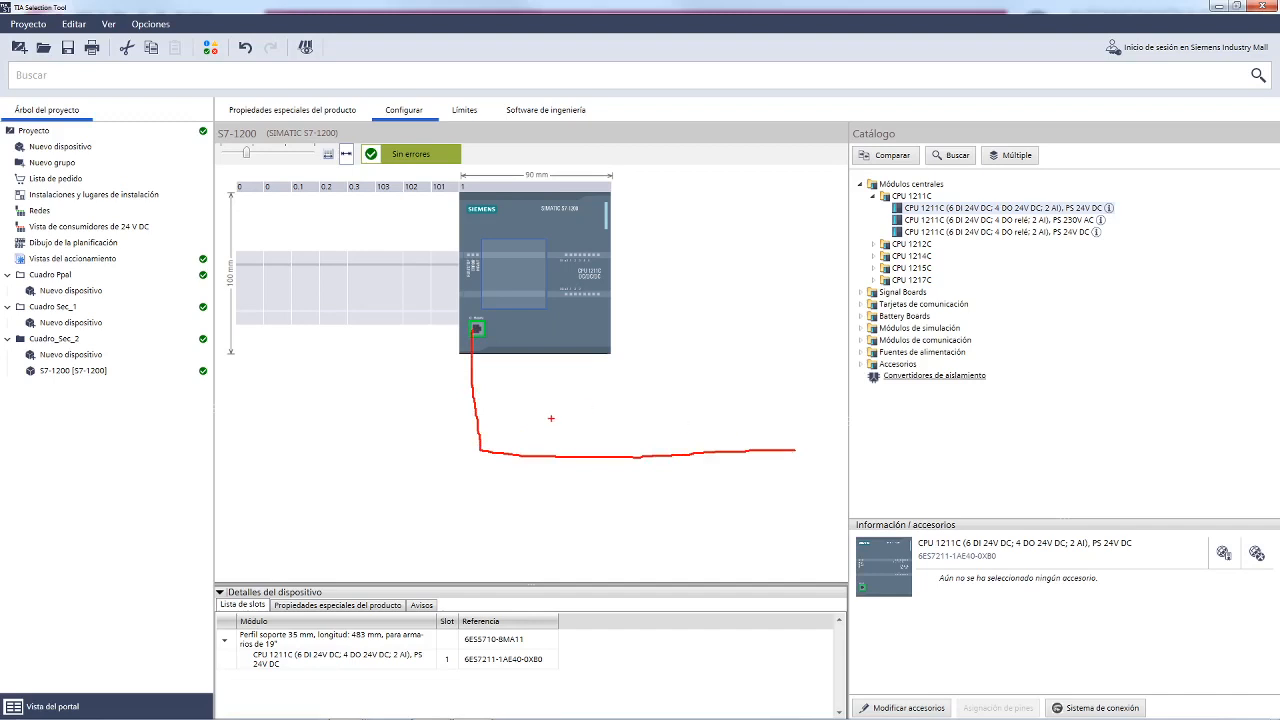
{"action": "left_click_drag", "start_coordinate": [535, 416], "coordinate": [537, 439]}
{"action": "mouse_move", "coordinate": [535, 415]}
{"action": "left_mouse_down"}
{"action": "mouse_move", "coordinate": [552, 413]}
{"action": "mouse_move", "coordinate": [538, 428]}
{"action": "mouse_move", "coordinate": [568, 414]}
{"action": "mouse_move", "coordinate": [576, 438]}
{"action": "mouse_move", "coordinate": [594, 419]}
{"action": "mouse_move", "coordinate": [607, 440]}
{"action": "mouse_move", "coordinate": [626, 415]}
{"action": "mouse_move", "coordinate": [621, 427]}
{"action": "mouse_move", "coordinate": [653, 440]}
{"action": "mouse_move", "coordinate": [684, 418]}
{"action": "mouse_move", "coordinate": [708, 433]}
{"action": "mouse_move", "coordinate": [742, 414]}
{"action": "mouse_move", "coordinate": [731, 435]}
{"action": "left_mouse_up"}
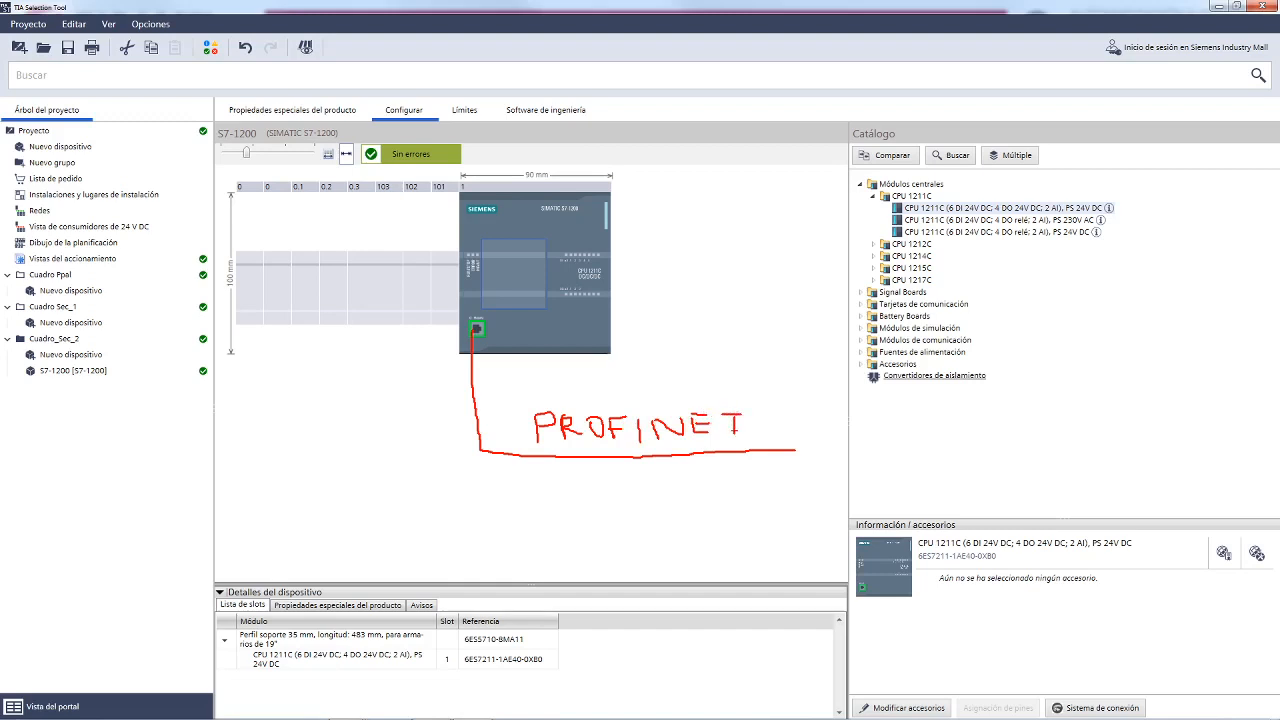
{"action": "left_click_drag", "start_coordinate": [565, 504], "coordinate": [574, 556]}
{"action": "mouse_move", "coordinate": [566, 502]}
{"action": "left_mouse_down"}
{"action": "mouse_move", "coordinate": [738, 500]}
{"action": "mouse_move", "coordinate": [702, 548]}
{"action": "mouse_move", "coordinate": [576, 550]}
{"action": "mouse_move", "coordinate": [626, 521]}
{"action": "mouse_move", "coordinate": [599, 516]}
{"action": "mouse_move", "coordinate": [663, 514]}
{"action": "mouse_move", "coordinate": [648, 538]}
{"action": "mouse_move", "coordinate": [668, 518]}
{"action": "mouse_move", "coordinate": [684, 539]}
{"action": "mouse_move", "coordinate": [685, 520]}
{"action": "mouse_move", "coordinate": [699, 538]}
{"action": "mouse_move", "coordinate": [705, 522]}
{"action": "mouse_move", "coordinate": [708, 537]}
{"action": "mouse_move", "coordinate": [738, 525]}
{"action": "mouse_move", "coordinate": [735, 538]}
{"action": "mouse_move", "coordinate": [746, 518]}
{"action": "mouse_move", "coordinate": [737, 529]}
{"action": "left_mouse_up"}
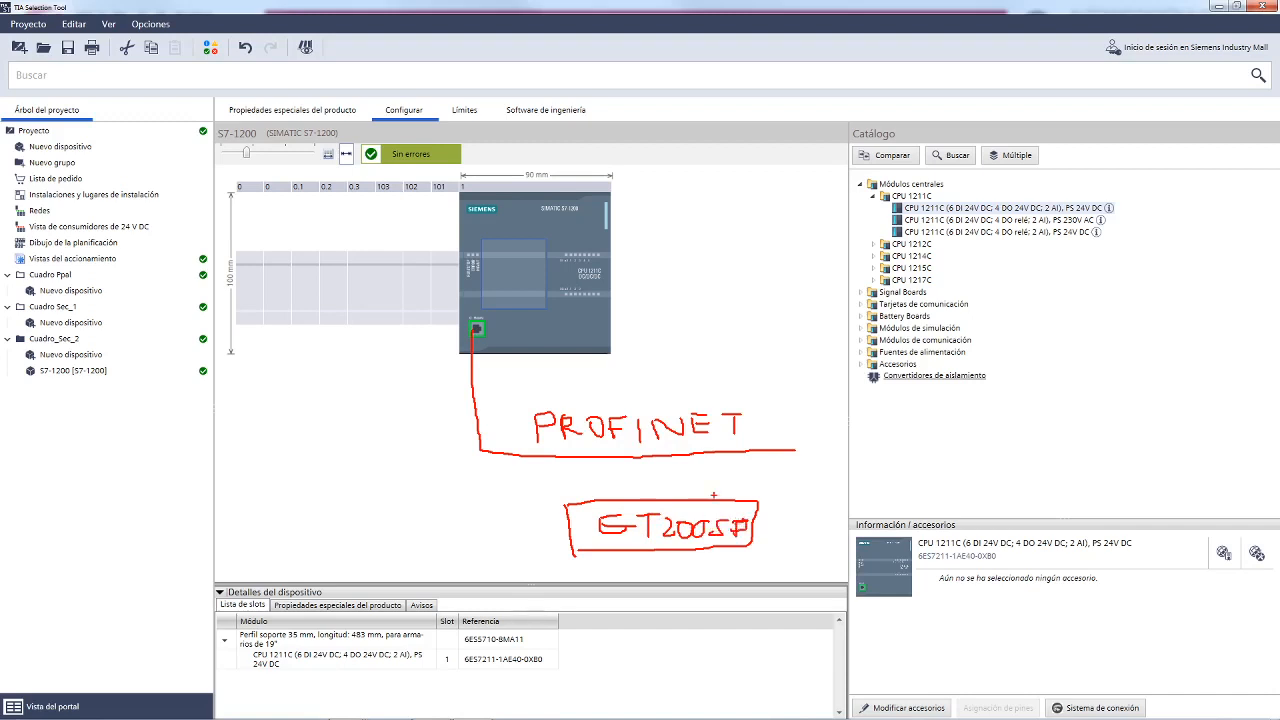
{"action": "left_click_drag", "start_coordinate": [675, 456], "coordinate": [672, 498]}
{"action": "left_click_drag", "start_coordinate": [682, 453], "coordinate": [672, 456]}
{"action": "mouse_move", "coordinate": [461, 531]}
{"action": "left_mouse_down"}
{"action": "mouse_move", "coordinate": [548, 540]}
{"action": "mouse_move", "coordinate": [525, 546]}
{"action": "left_mouse_up"}
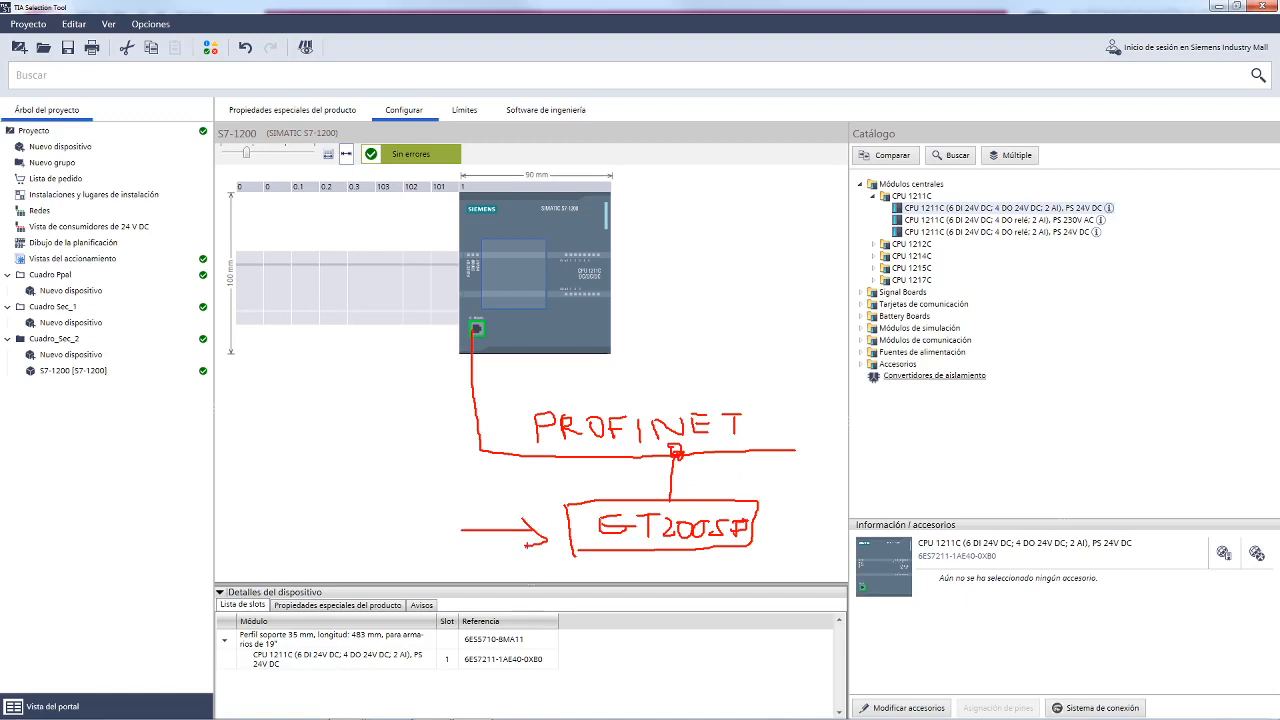
{"action": "key", "text": "Escape"}
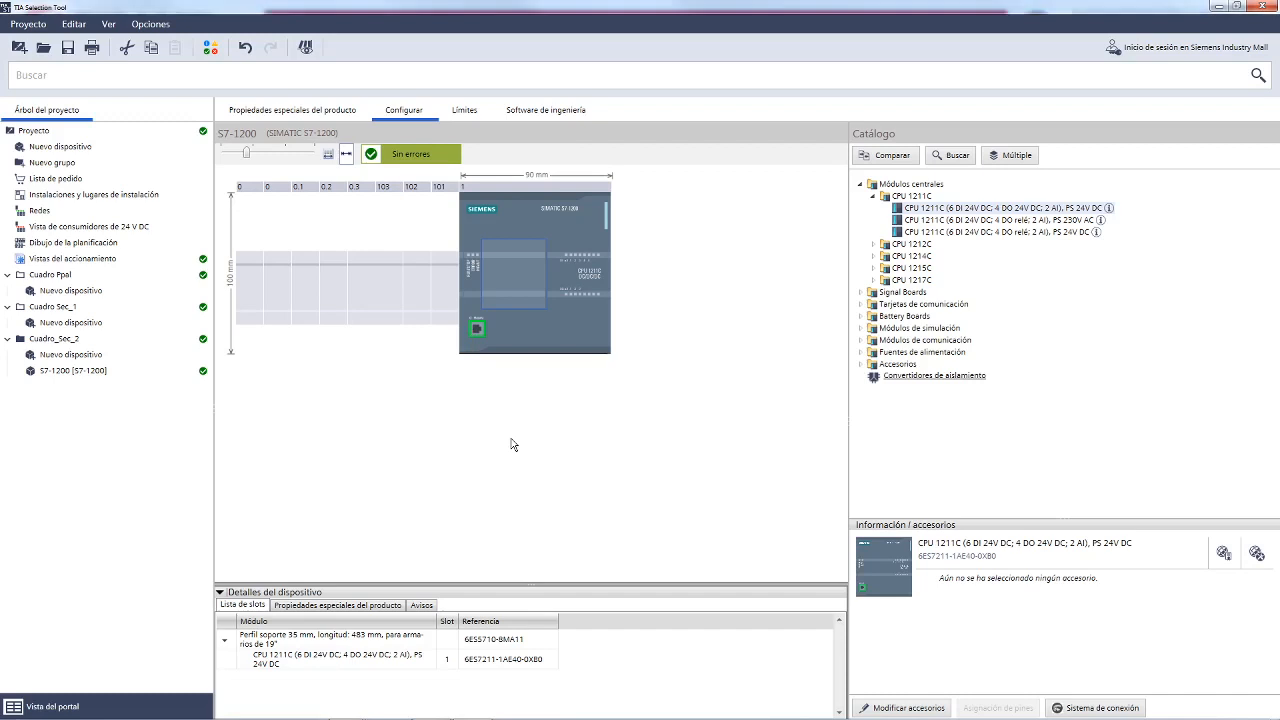
Replace the CPU in slot 1 with the CPU 1212C (8 DI 24V DC; 6 DO 24V DC; 2 AI), PS 24V DC.
{"action": "left_click", "coordinate": [874, 245]}
{"action": "left_click_drag", "start_coordinate": [942, 258], "coordinate": [585, 240]}
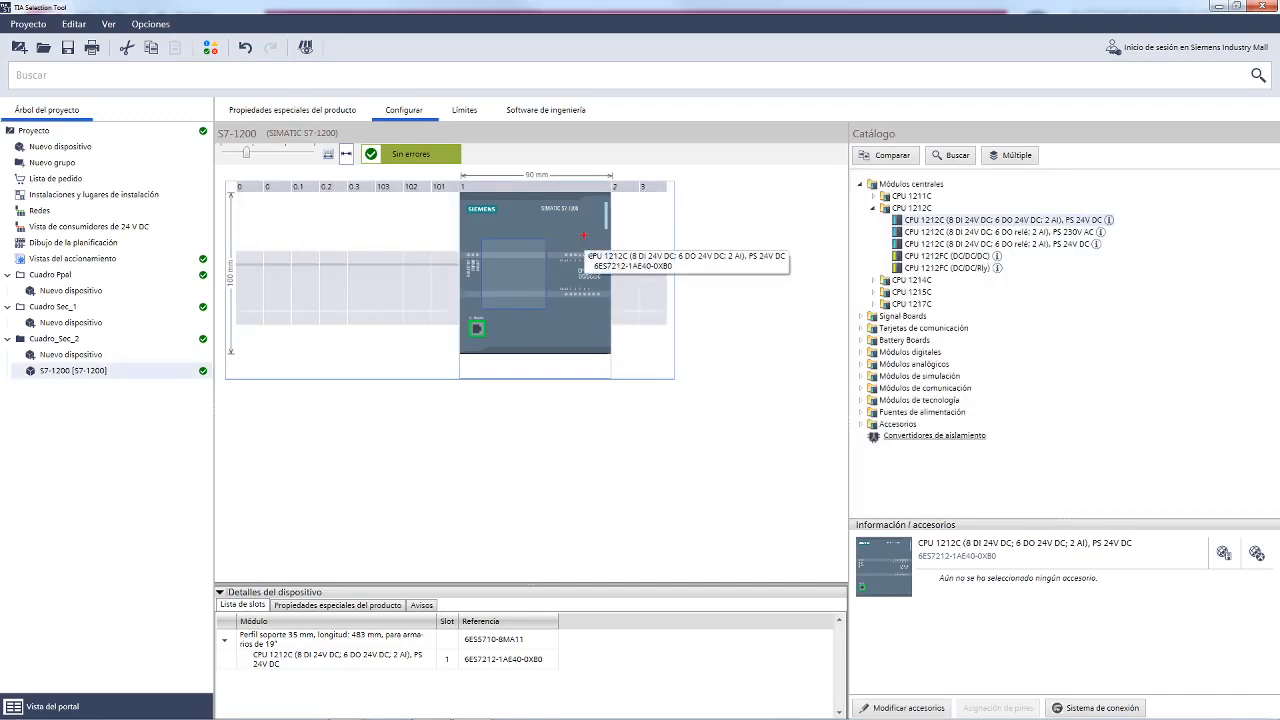
{"action": "mouse_move", "coordinate": [690, 172]}
{"action": "left_mouse_down"}
{"action": "mouse_move", "coordinate": [656, 165]}
{"action": "mouse_move", "coordinate": [598, 232]}
{"action": "mouse_move", "coordinate": [612, 340]}
{"action": "mouse_move", "coordinate": [694, 212]}
{"action": "mouse_move", "coordinate": [682, 168]}
{"action": "left_mouse_up"}
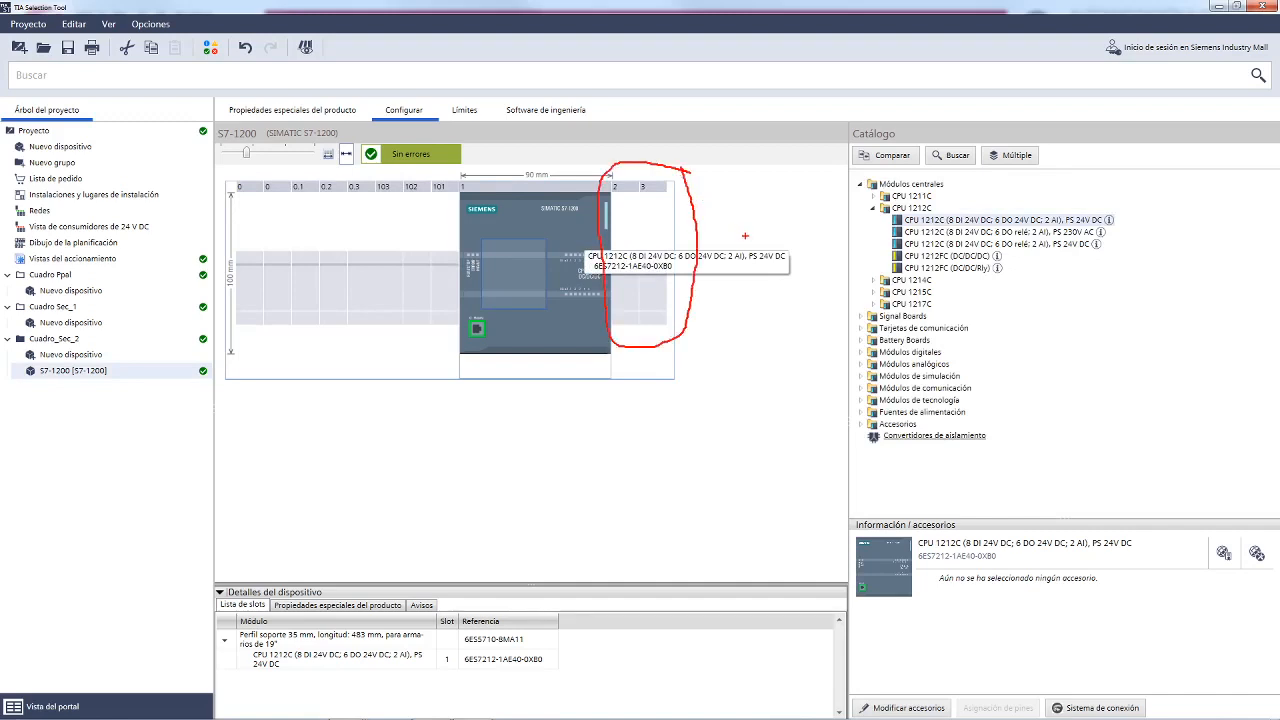
{"action": "key", "text": "Escape"}
Replace the CPU in slot 1 with the CPU 1214C (14 DI 24V DC; 10 DO 24V DC; 2 AI), PS 24V DC, and widen the configuration area.
{"action": "left_click", "coordinate": [873, 280]}
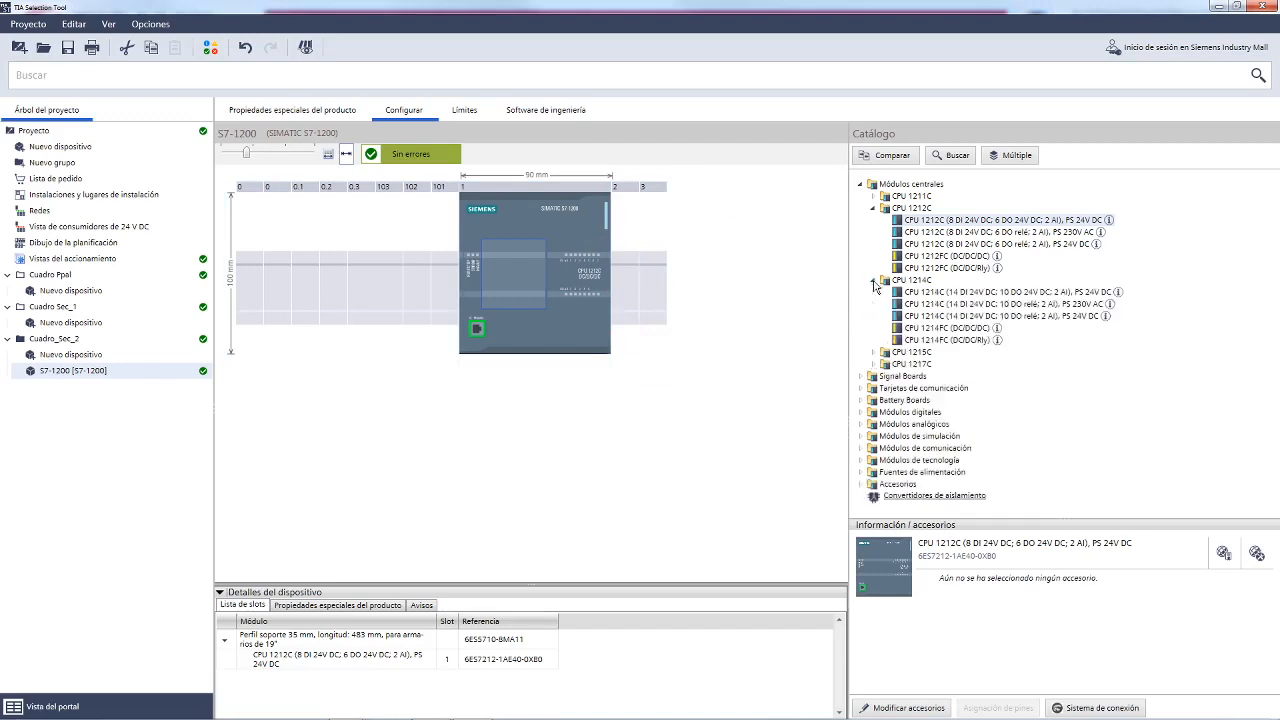
{"action": "left_click", "coordinate": [938, 292]}
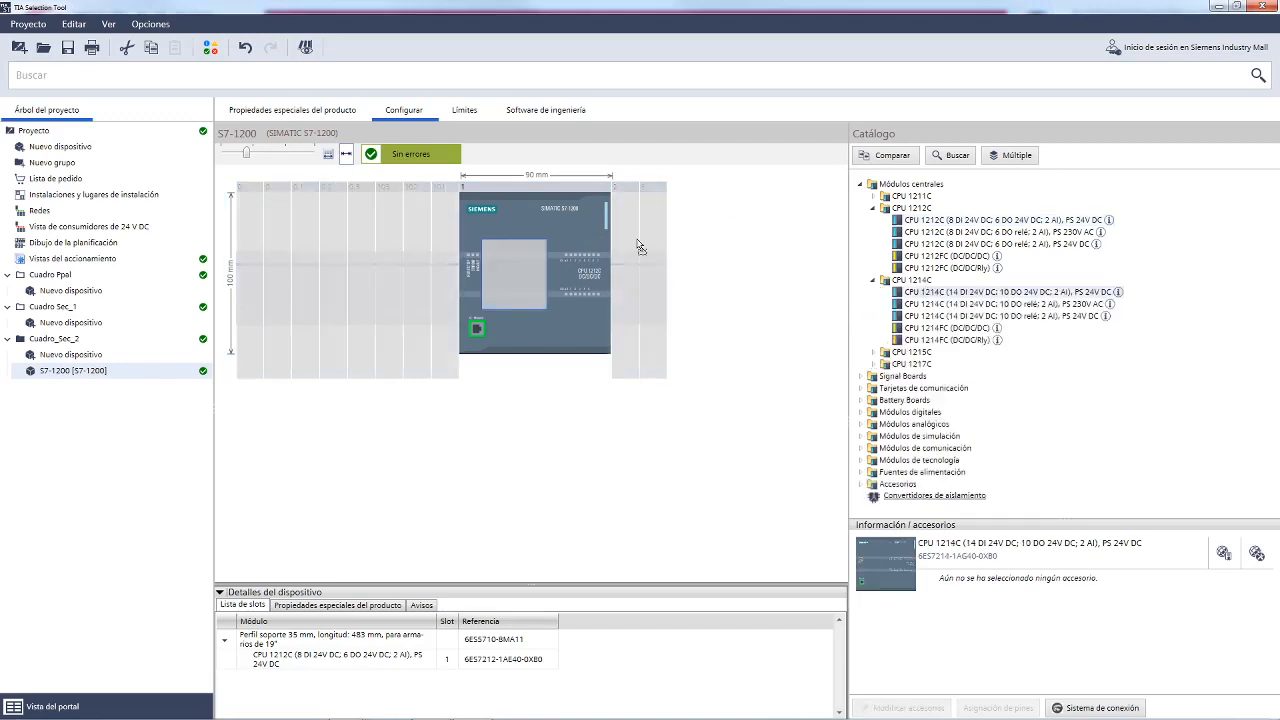
{"action": "left_click_drag", "start_coordinate": [586, 231], "coordinate": [586, 234]}
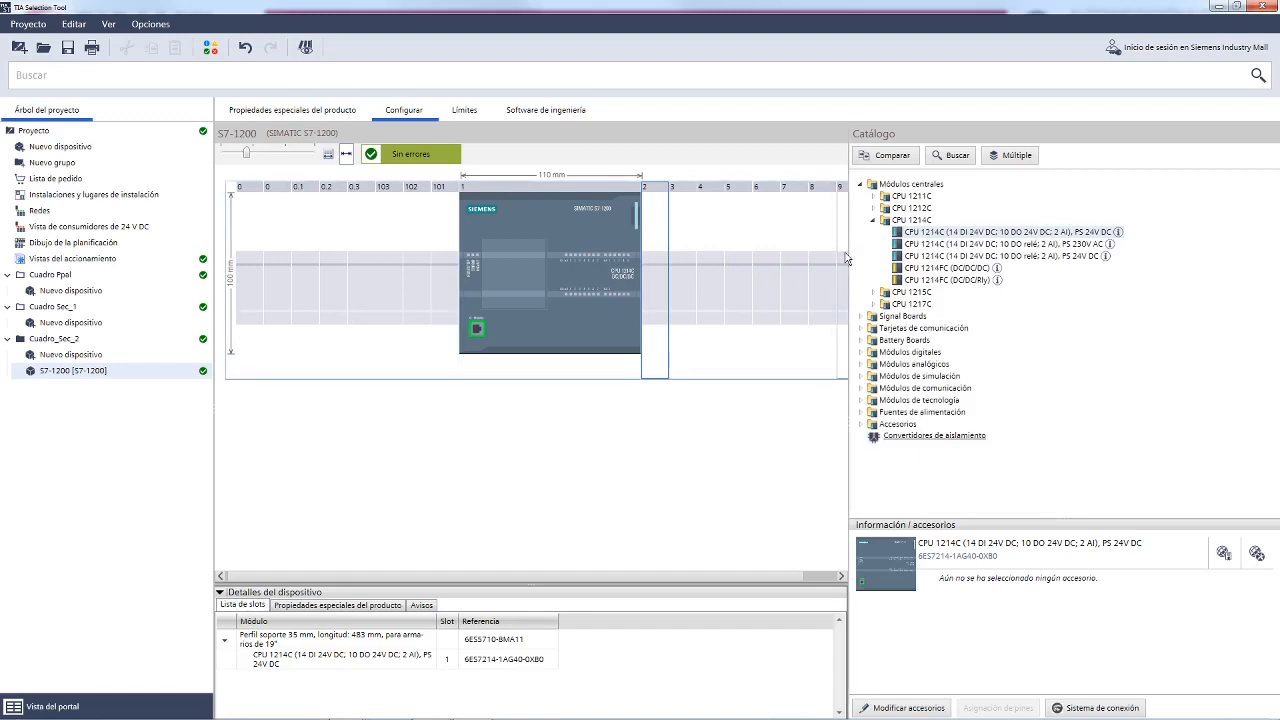
{"action": "left_click_drag", "start_coordinate": [848, 252], "coordinate": [909, 251]}
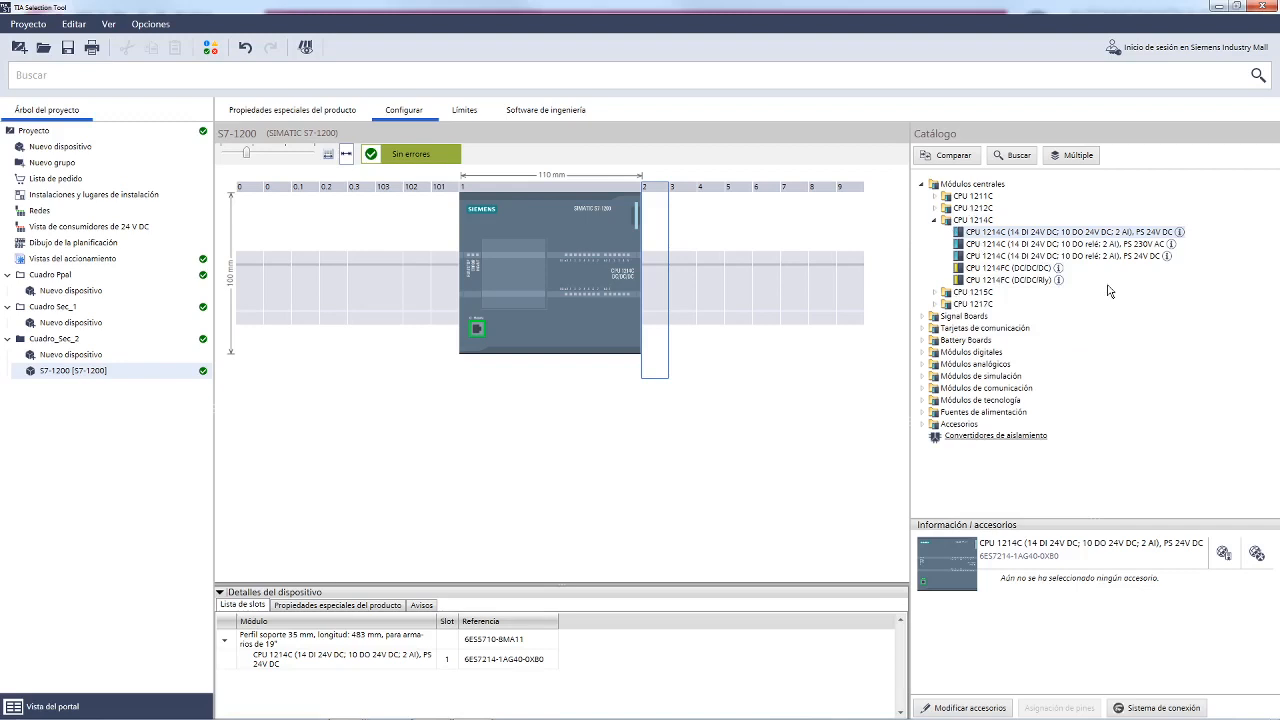
{"action": "mouse_move", "coordinate": [1068, 258]}
{"action": "left_mouse_down"}
{"action": "mouse_move", "coordinate": [974, 247]}
{"action": "mouse_move", "coordinate": [942, 270]}
{"action": "mouse_move", "coordinate": [1060, 274]}
{"action": "mouse_move", "coordinate": [1066, 257]}
{"action": "left_mouse_up"}
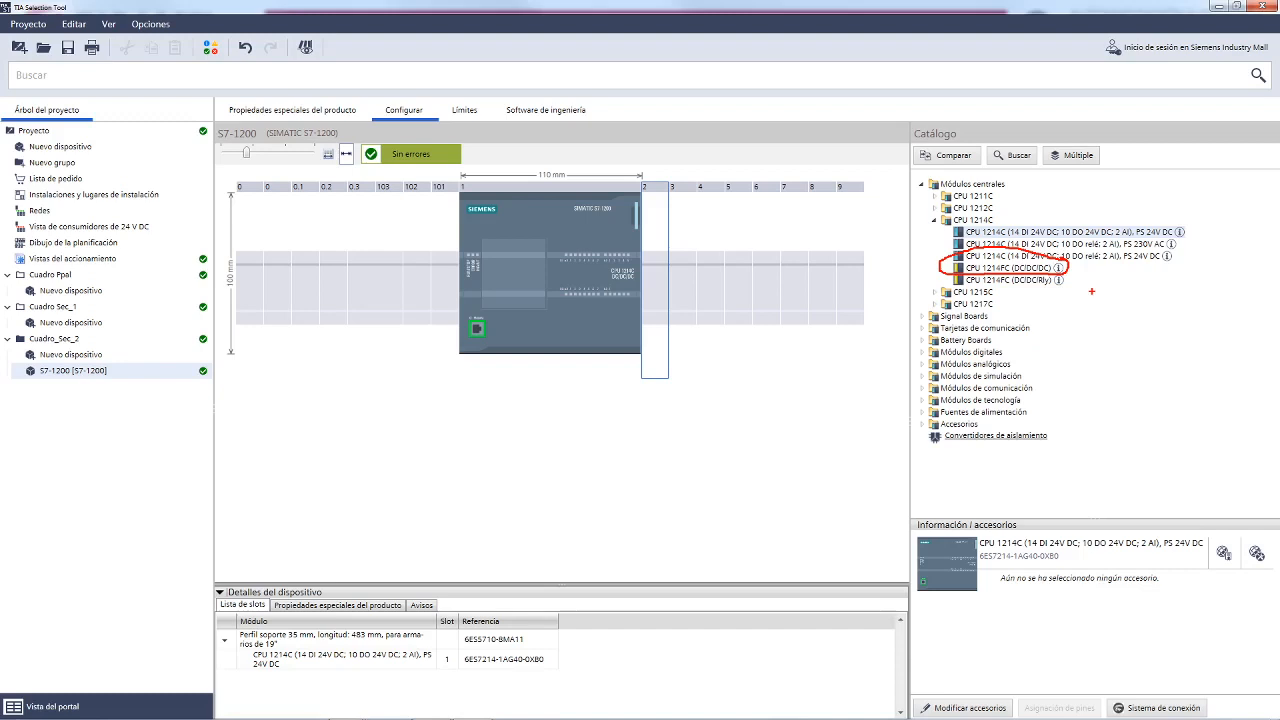
{"action": "key", "text": "Escape"}
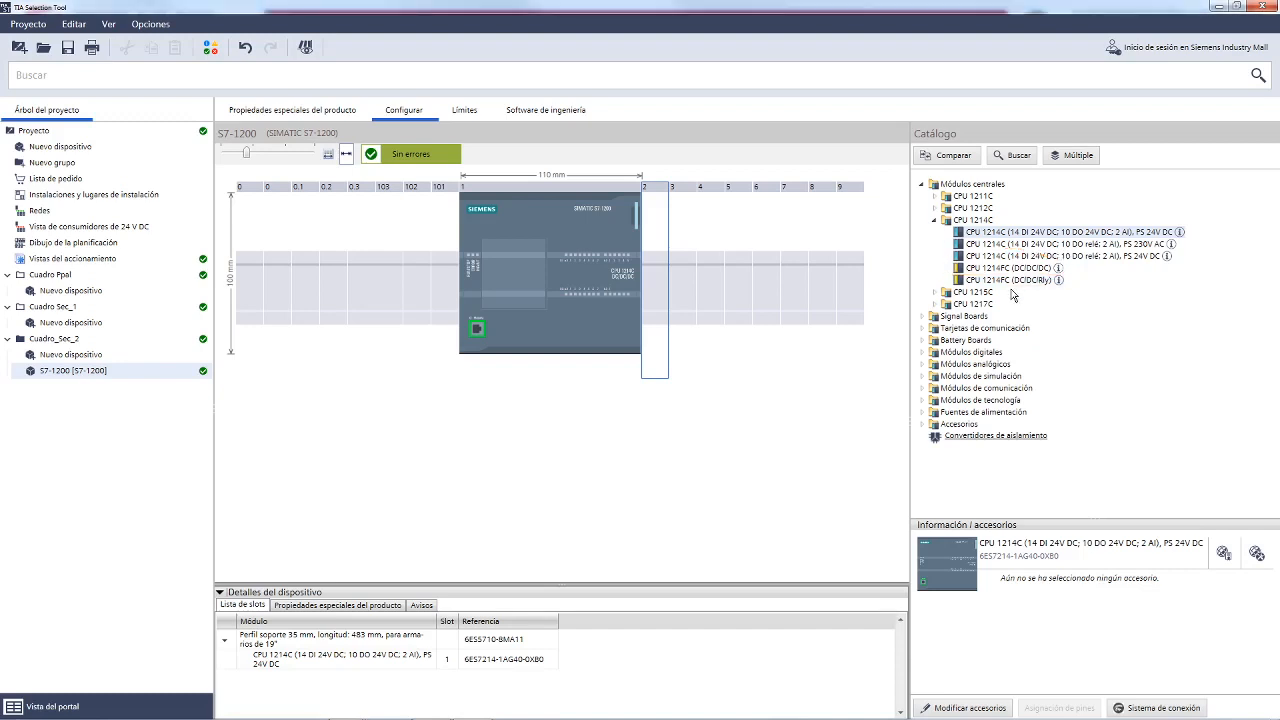
{"action": "key", "text": "ctrl+2"}
Collapse the central modules and examine the Signal Boards categories available for the CPU 1214C in the catalogue.
{"action": "left_click", "coordinate": [923, 185]}
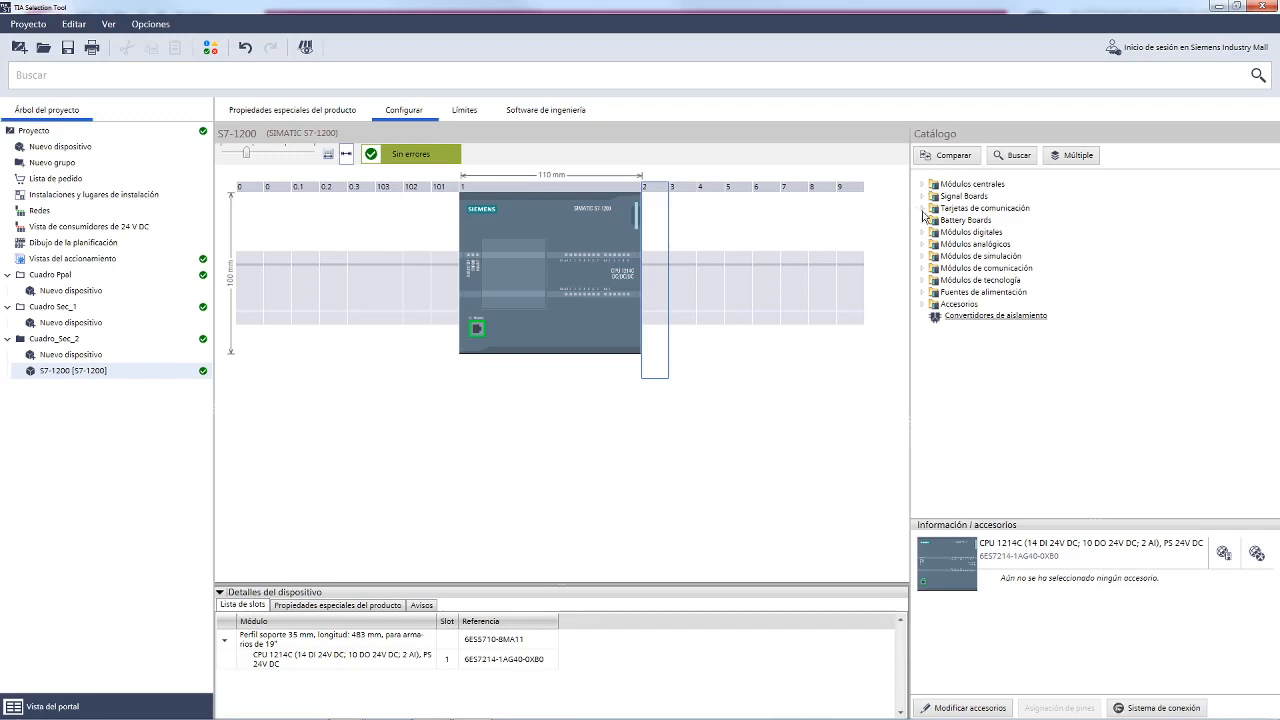
{"action": "left_click", "coordinate": [922, 197]}
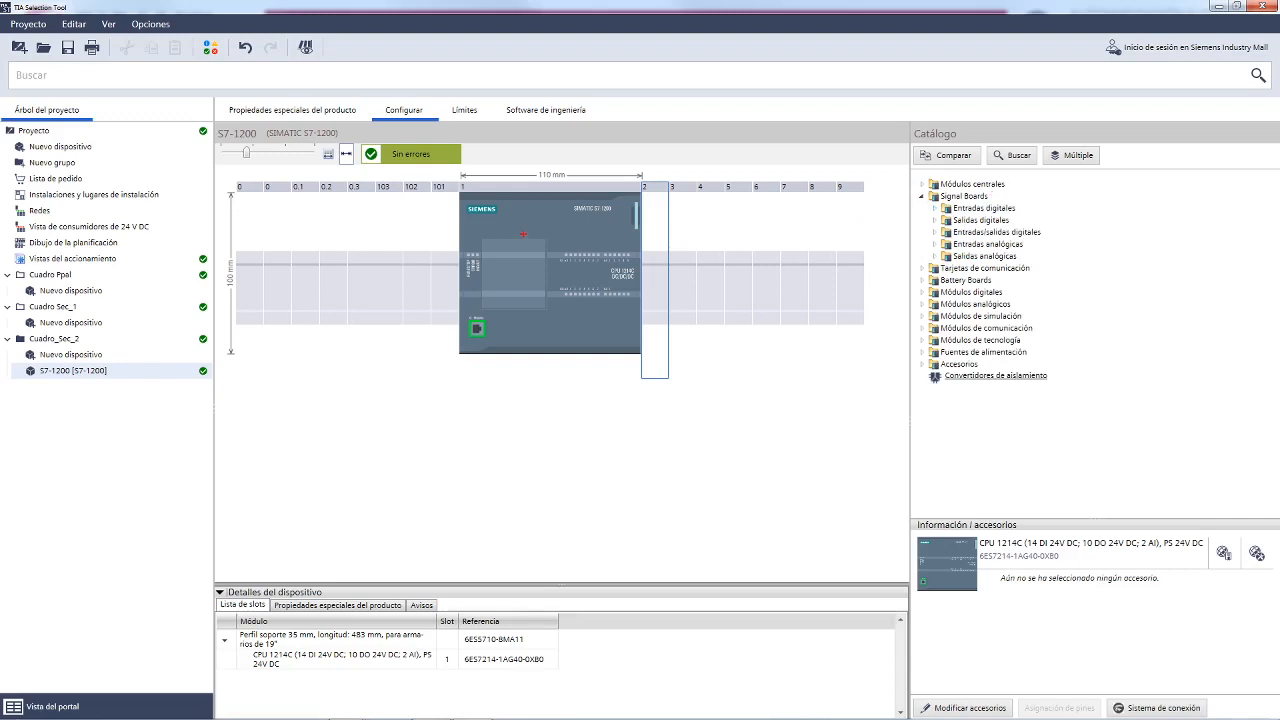
{"action": "mouse_move", "coordinate": [536, 225]}
{"action": "left_mouse_down"}
{"action": "mouse_move", "coordinate": [481, 229]}
{"action": "mouse_move", "coordinate": [471, 286]}
{"action": "mouse_move", "coordinate": [496, 330]}
{"action": "mouse_move", "coordinate": [572, 308]}
{"action": "mouse_move", "coordinate": [558, 234]}
{"action": "left_mouse_up"}
{"action": "mouse_move", "coordinate": [584, 258]}
{"action": "left_mouse_down"}
{"action": "mouse_move", "coordinate": [800, 244]}
{"action": "mouse_move", "coordinate": [918, 208]}
{"action": "mouse_move", "coordinate": [923, 226]}
{"action": "mouse_move", "coordinate": [931, 211]}
{"action": "left_mouse_up"}
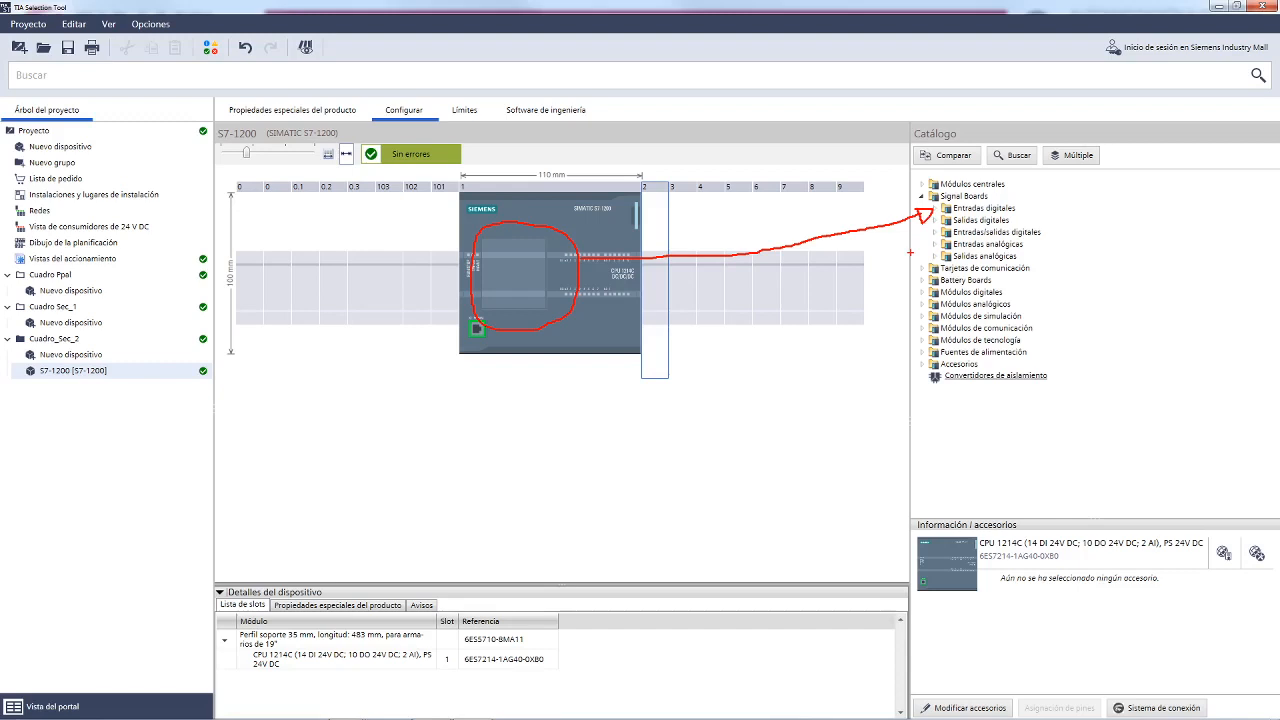
{"action": "key", "text": "Escape"}
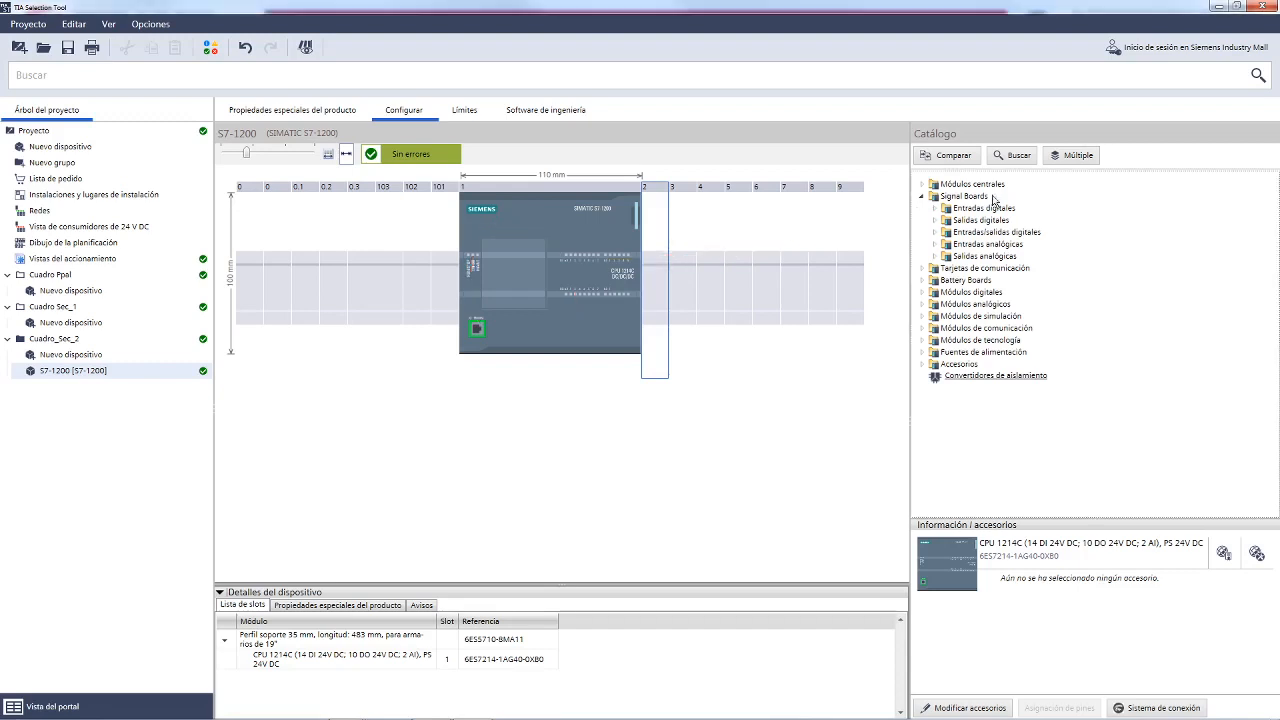
Place the Communication Board CB 1241 RS485 from the point-to-point communication boards in the CPU 1214C's board slot.
{"action": "left_click", "coordinate": [922, 268]}
{"action": "left_click", "coordinate": [934, 280]}
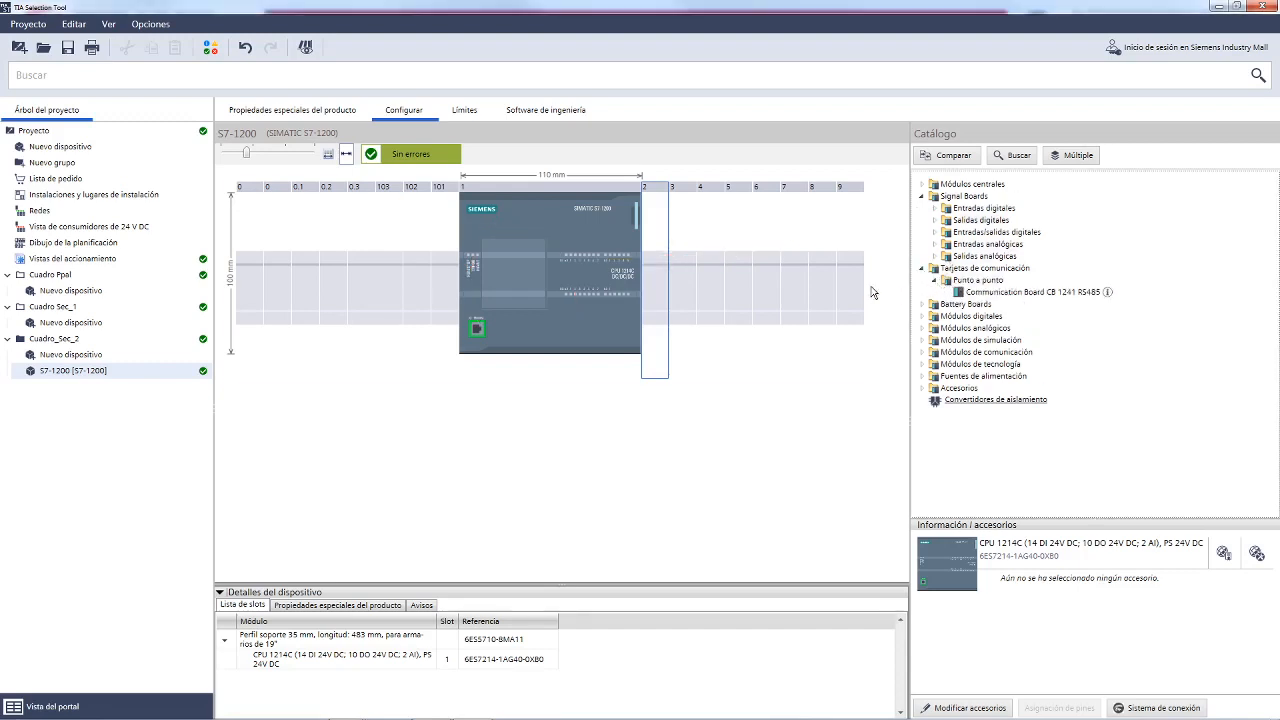
{"action": "left_click_drag", "start_coordinate": [873, 291], "coordinate": [807, 289]}
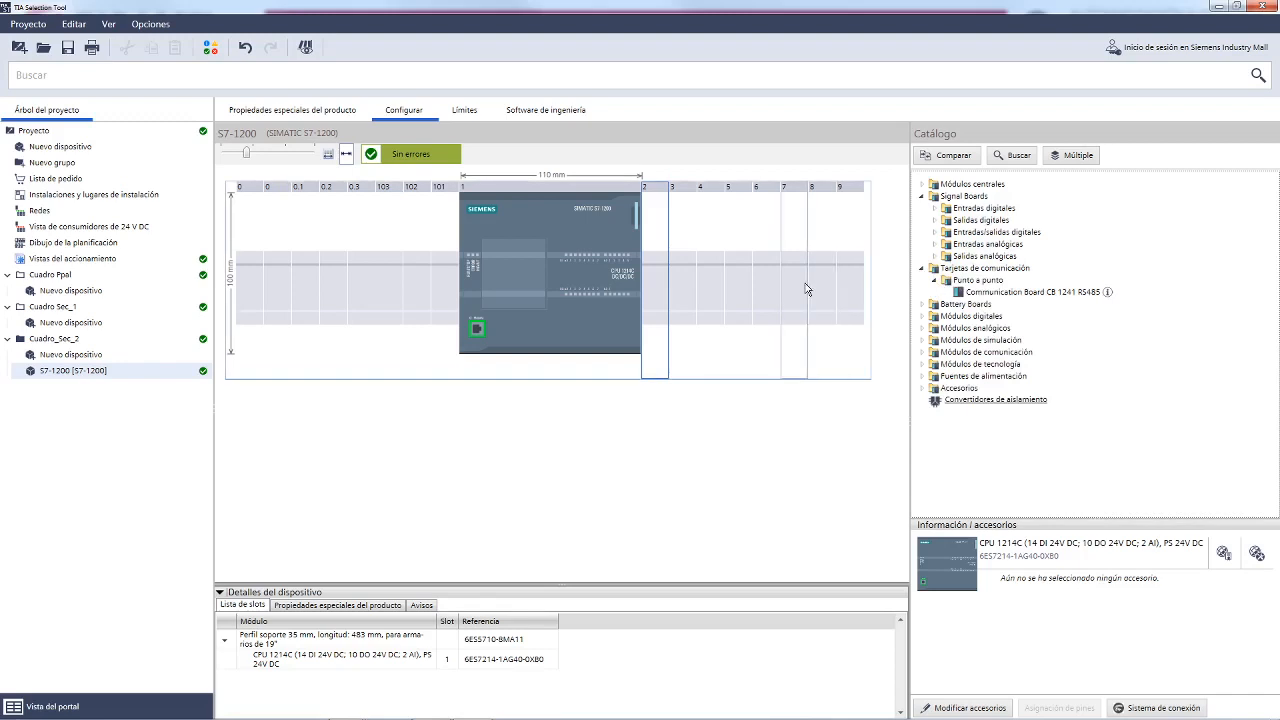
{"action": "key", "text": "ctrl+2"}
{"action": "mouse_move", "coordinate": [547, 220]}
{"action": "left_mouse_down"}
{"action": "mouse_move", "coordinate": [488, 234]}
{"action": "mouse_move", "coordinate": [578, 300]}
{"action": "mouse_move", "coordinate": [546, 225]}
{"action": "left_mouse_up"}
{"action": "mouse_move", "coordinate": [586, 284]}
{"action": "left_mouse_down"}
{"action": "mouse_move", "coordinate": [818, 301]}
{"action": "mouse_move", "coordinate": [942, 294]}
{"action": "mouse_move", "coordinate": [930, 301]}
{"action": "left_mouse_up"}
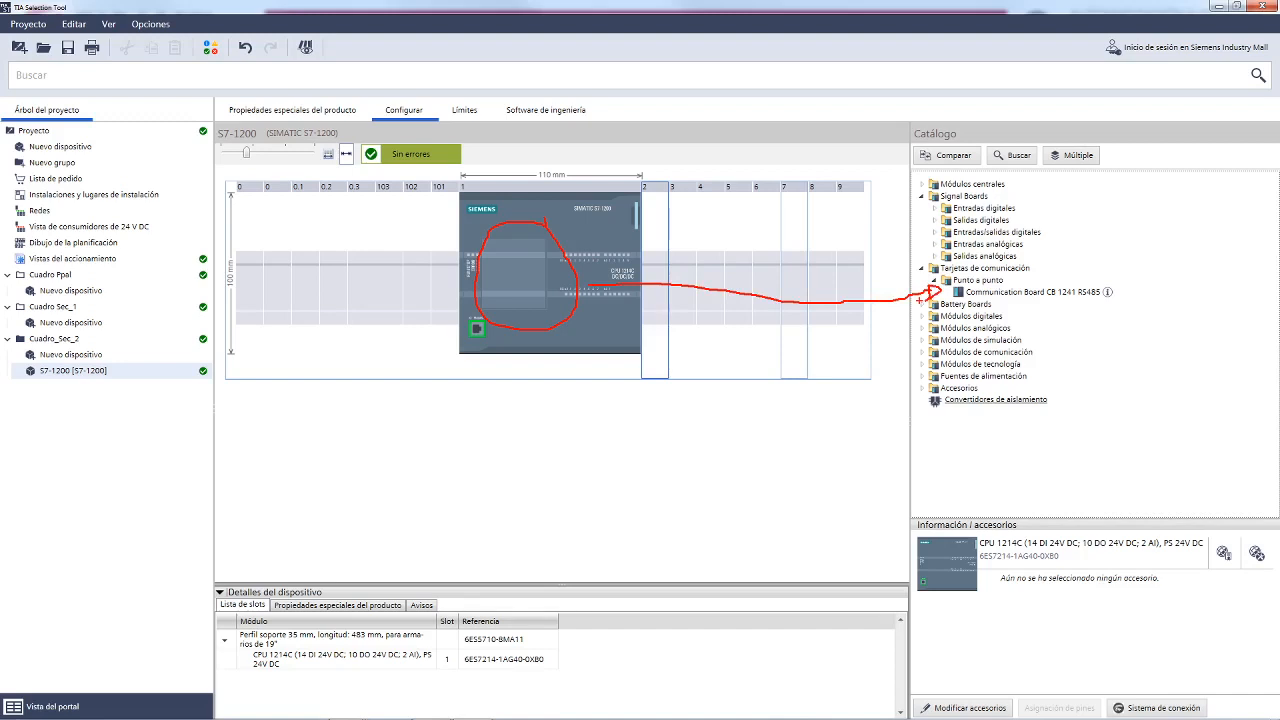
{"action": "left_click", "coordinate": [1010, 295]}
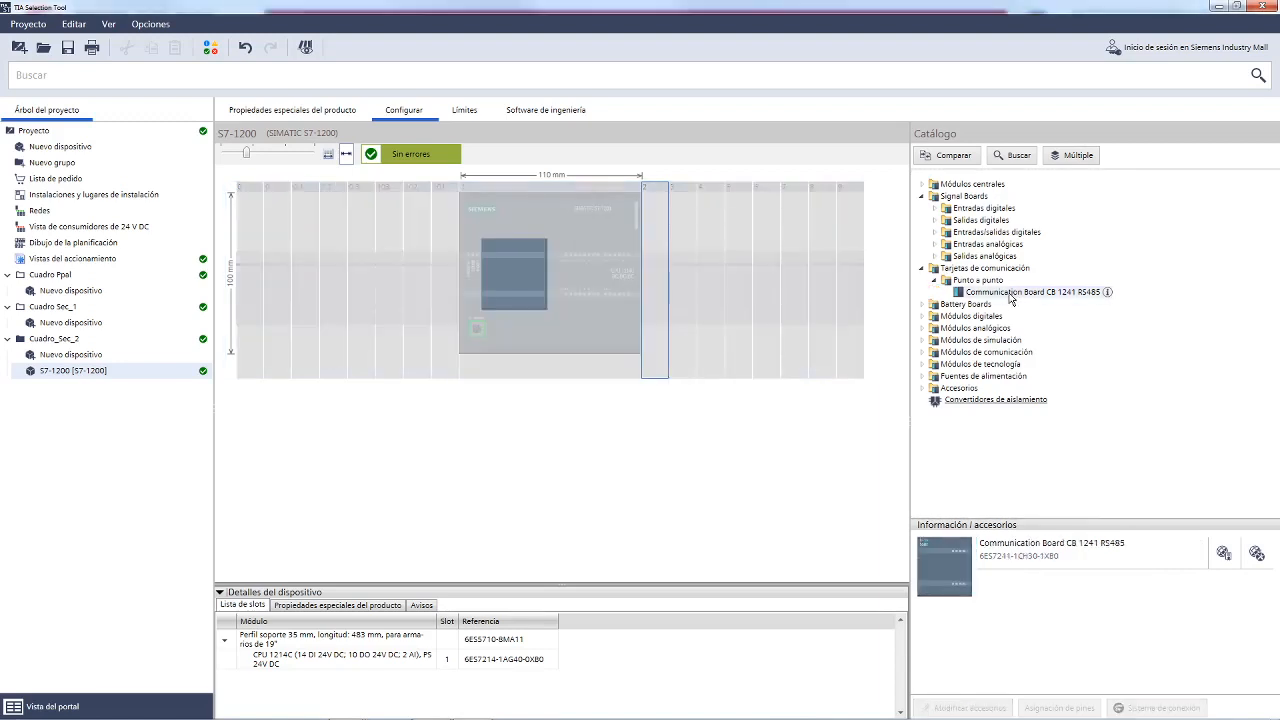
{"action": "left_click_drag", "start_coordinate": [1010, 295], "coordinate": [525, 270]}
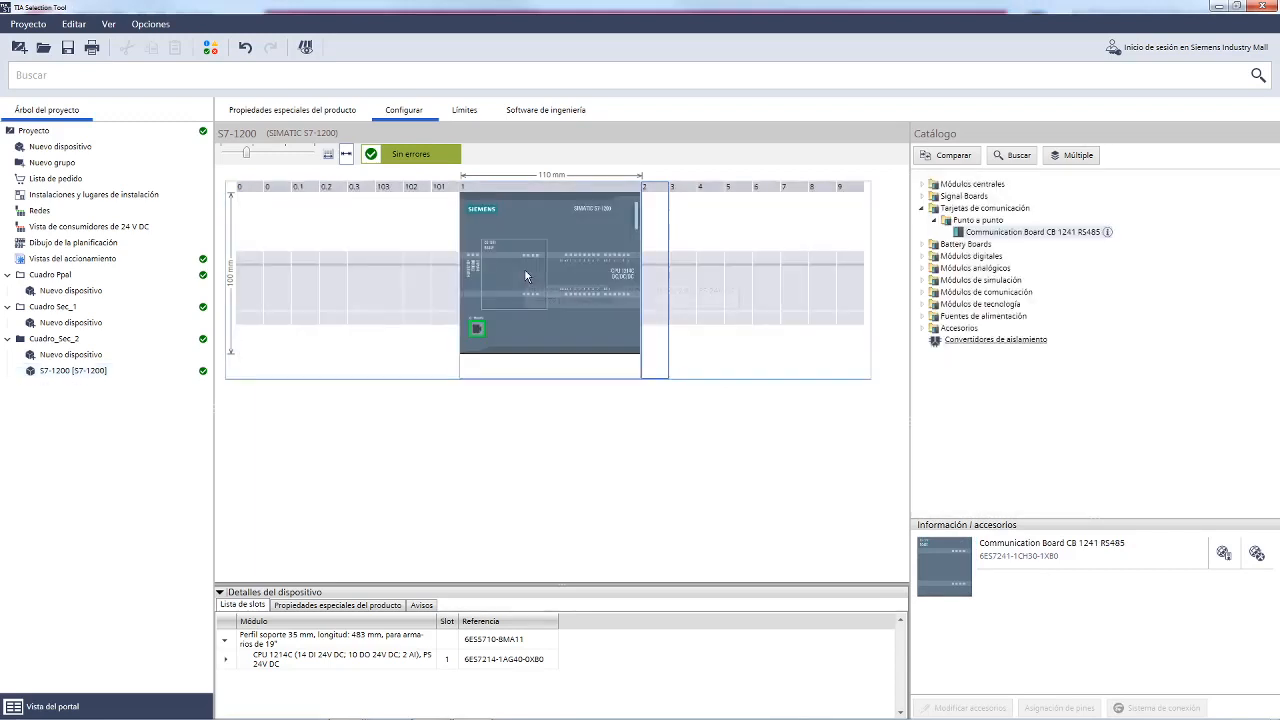
Fit the analogue input Signal Board AI, 1x12 bits, +-10V o 0-20mA in the CPU 1214C's board slot, replacing the communication board.
{"action": "left_click", "coordinate": [924, 197]}
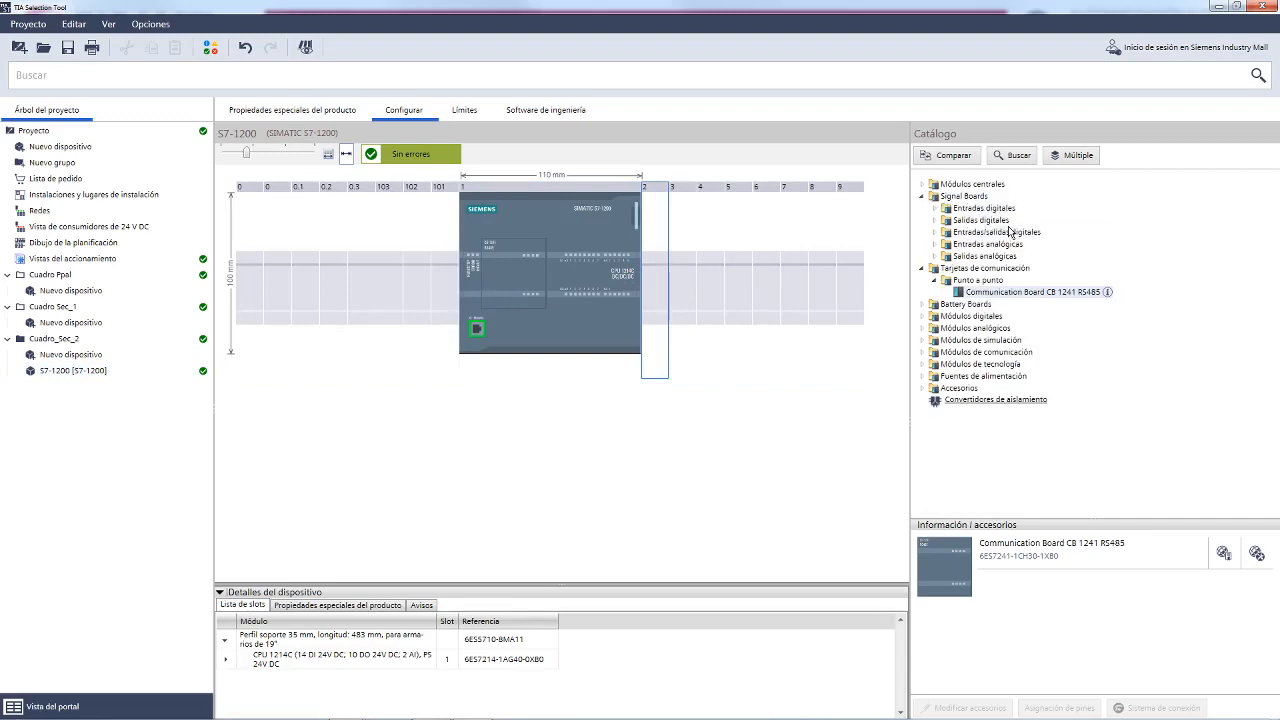
{"action": "left_click", "coordinate": [936, 245]}
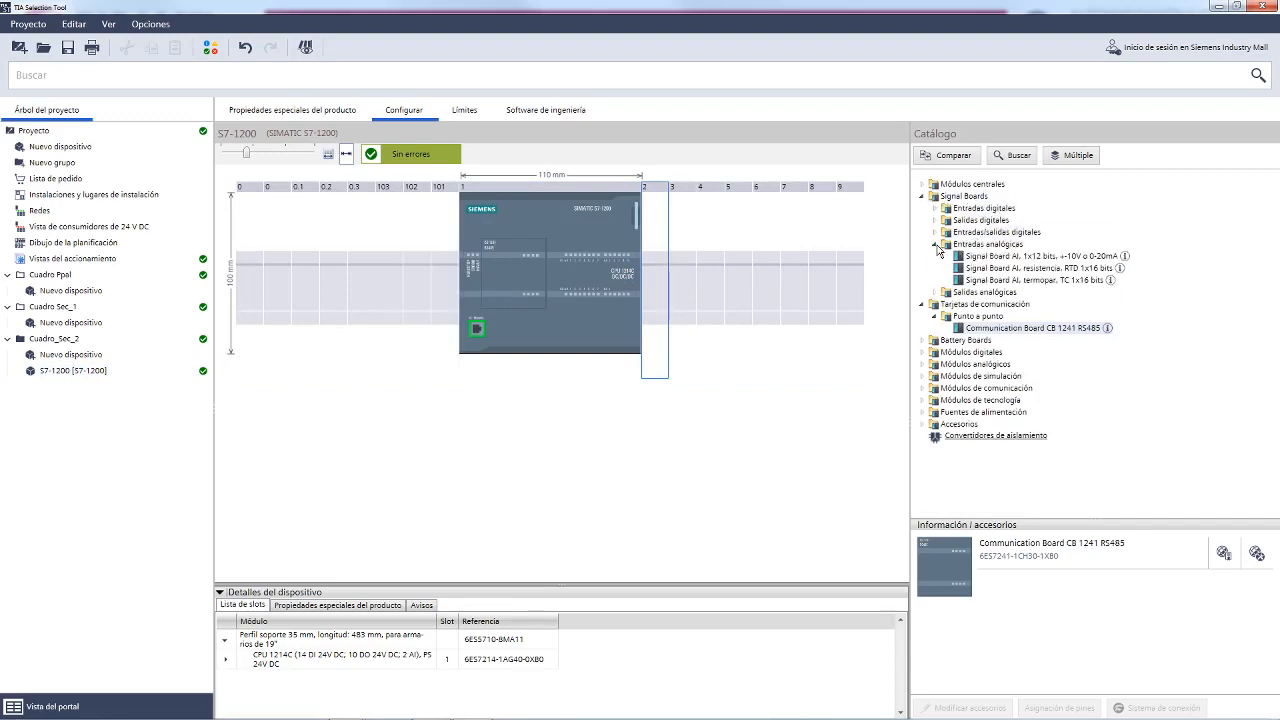
{"action": "left_click", "coordinate": [988, 256]}
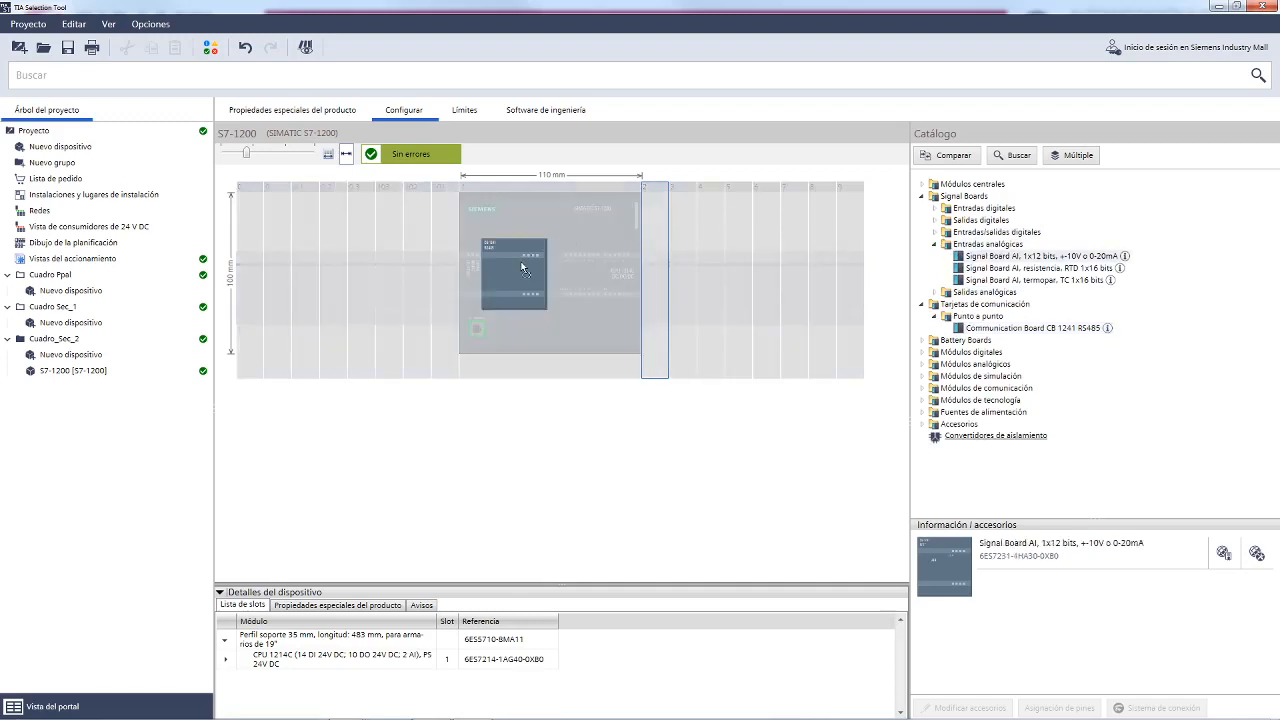
{"action": "left_click_drag", "start_coordinate": [521, 266], "coordinate": [520, 264]}
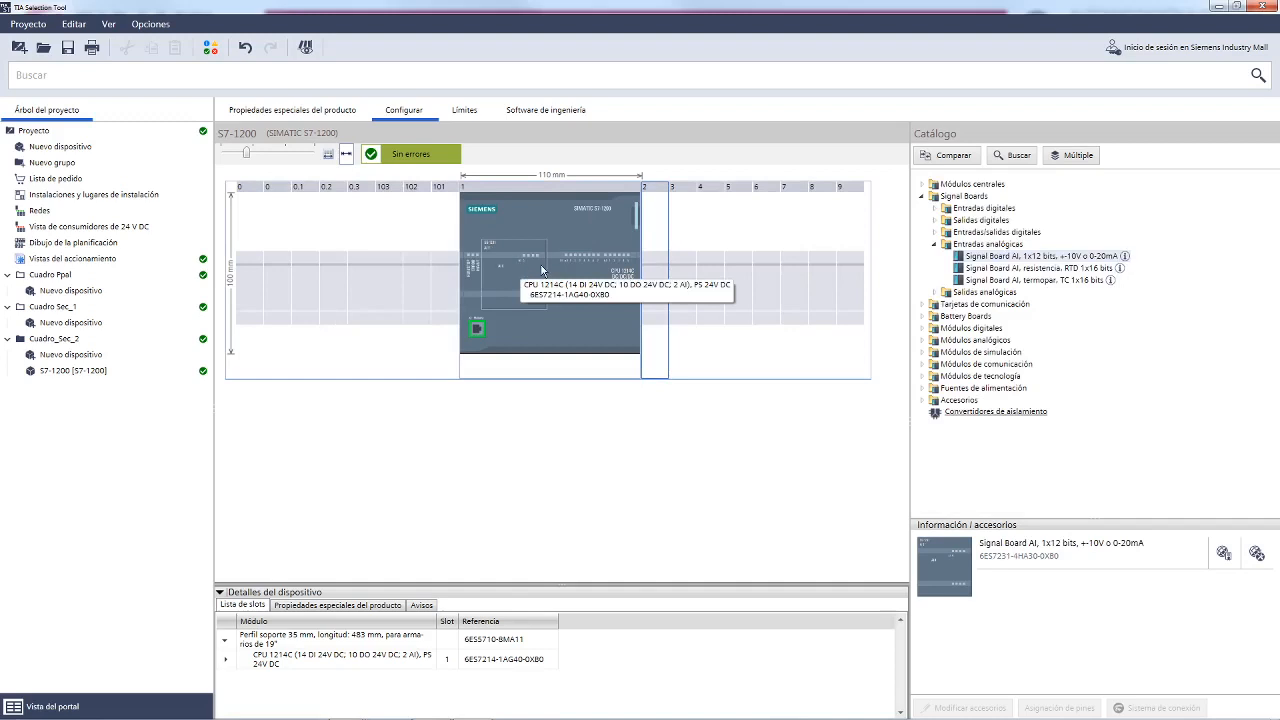
{"action": "left_click", "coordinate": [921, 196]}
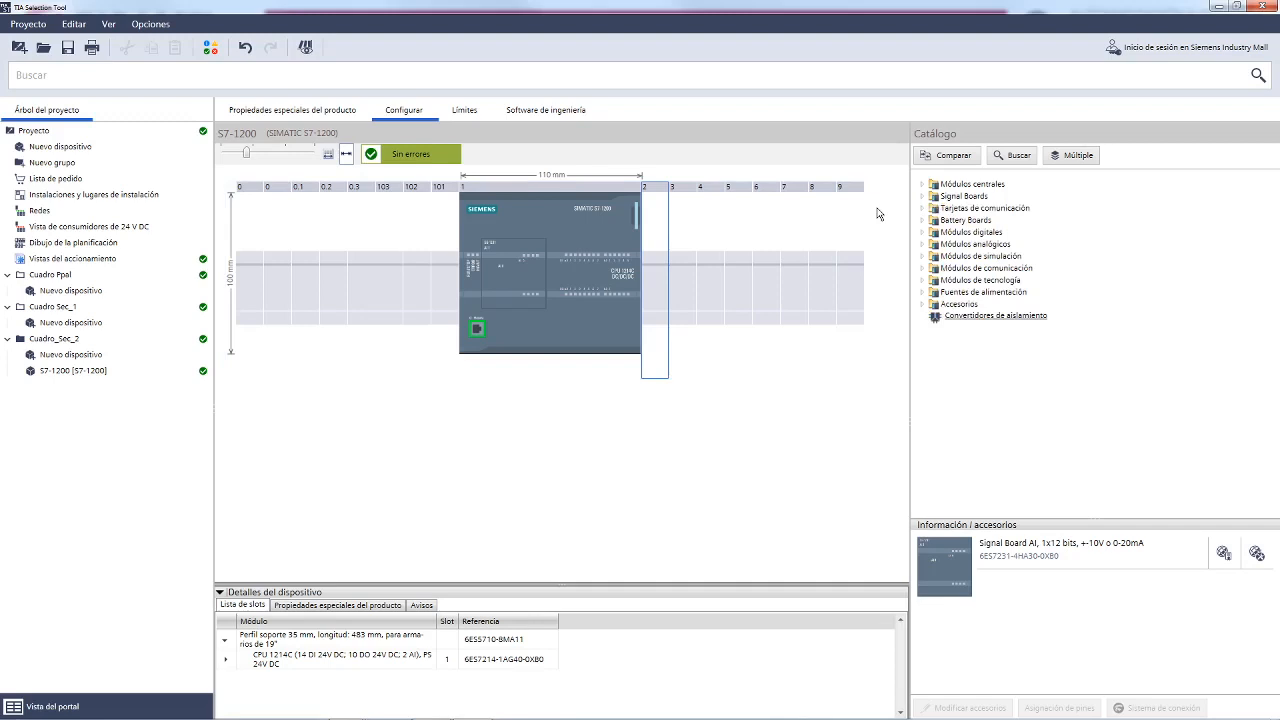
{"action": "mouse_move", "coordinate": [993, 228]}
{"action": "left_mouse_down"}
{"action": "mouse_move", "coordinate": [922, 223]}
{"action": "mouse_move", "coordinate": [942, 247]}
{"action": "mouse_move", "coordinate": [1012, 240]}
{"action": "mouse_move", "coordinate": [978, 222]}
{"action": "left_mouse_up"}
{"action": "key", "text": "Escape"}
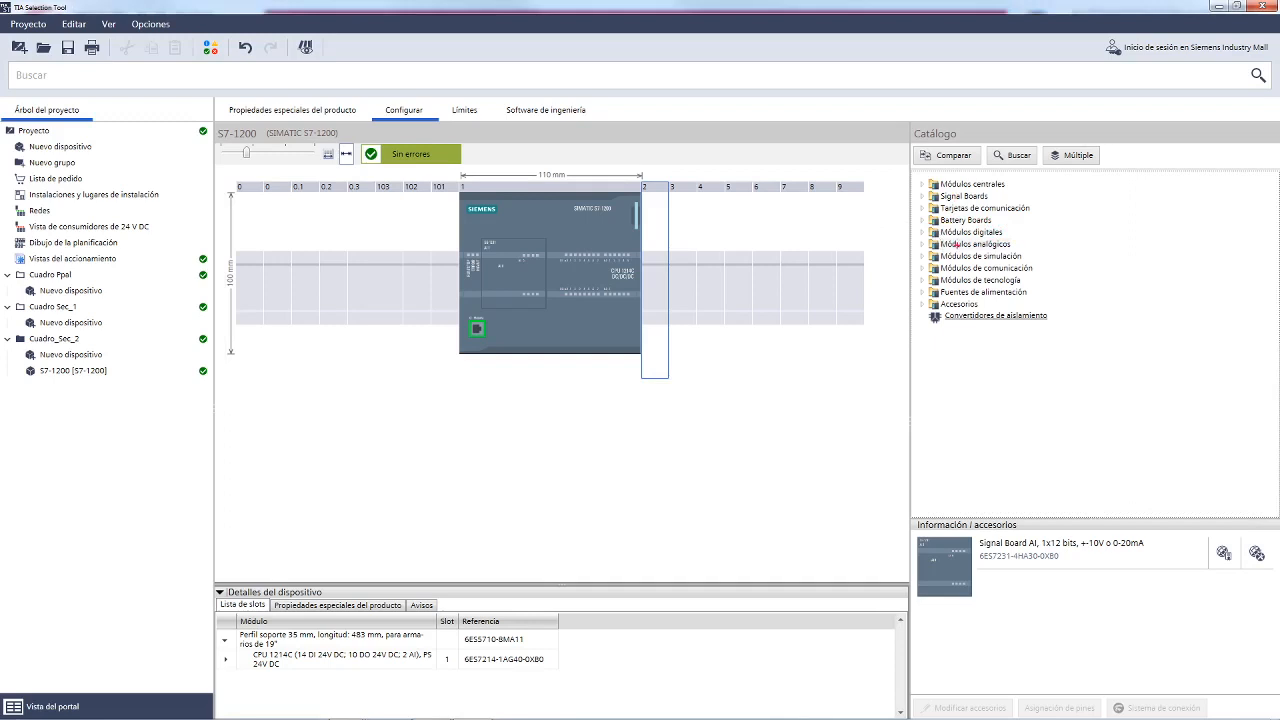
{"action": "mouse_move", "coordinate": [956, 237]}
{"action": "left_mouse_down"}
{"action": "mouse_move", "coordinate": [921, 238]}
{"action": "mouse_move", "coordinate": [938, 255]}
{"action": "mouse_move", "coordinate": [1008, 257]}
{"action": "mouse_move", "coordinate": [1011, 241]}
{"action": "mouse_move", "coordinate": [955, 239]}
{"action": "left_mouse_up"}
{"action": "key", "text": "Escape"}
{"action": "mouse_move", "coordinate": [933, 257]}
{"action": "left_mouse_down"}
{"action": "mouse_move", "coordinate": [902, 270]}
{"action": "mouse_move", "coordinate": [994, 287]}
{"action": "mouse_move", "coordinate": [1048, 277]}
{"action": "mouse_move", "coordinate": [948, 262]}
{"action": "left_mouse_up"}
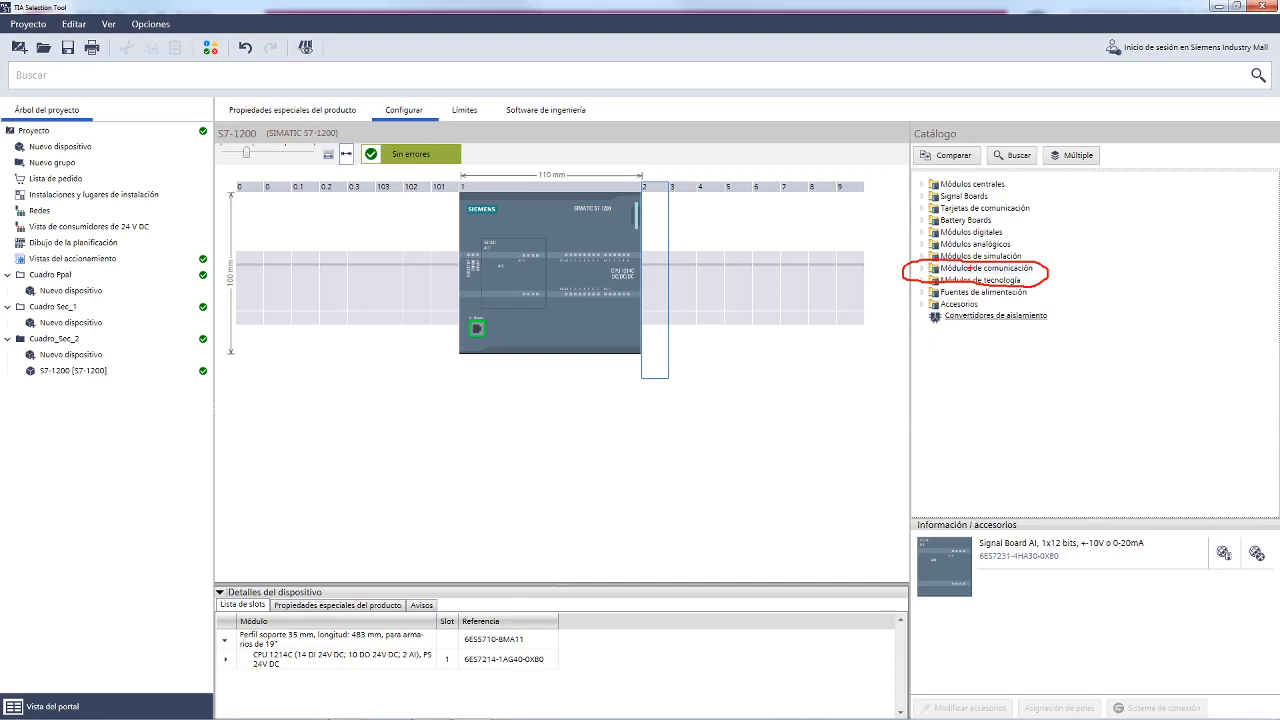
{"action": "key", "text": "Escape"}
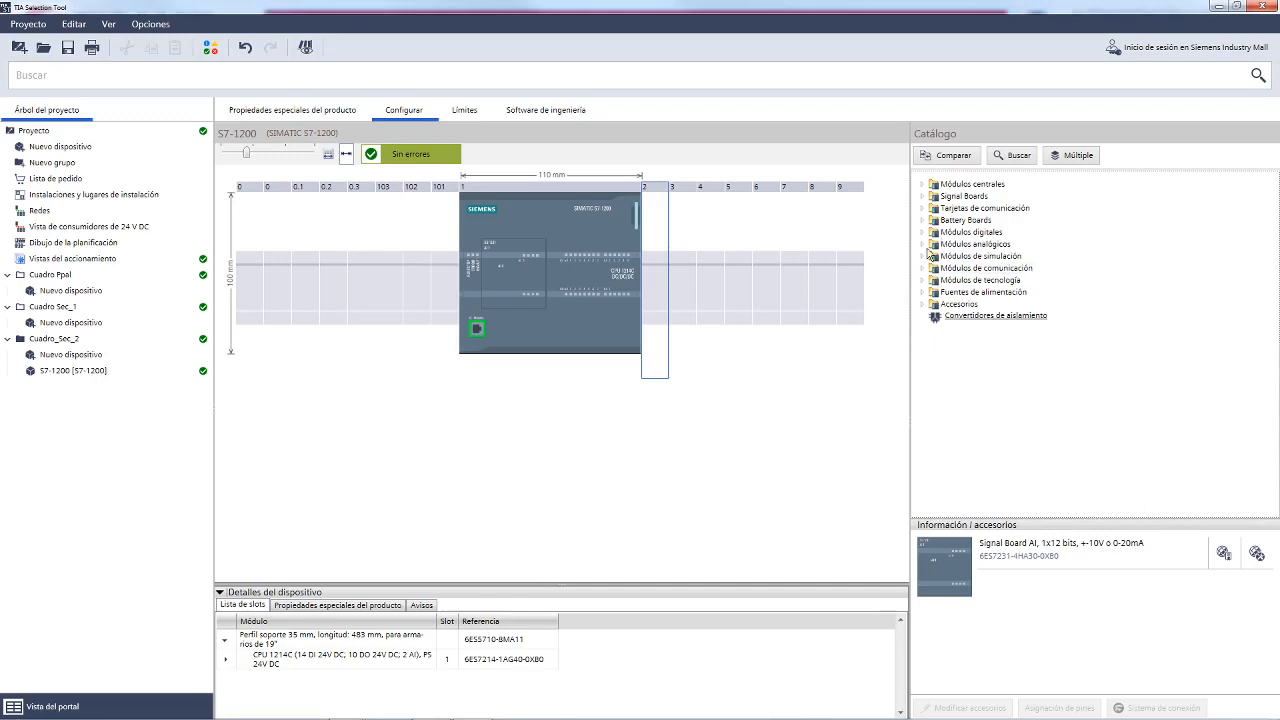
Place the digital input modules 8 DI, 24V DC in slot 2 and 16 DI, 24V DC in slot 3.
{"action": "left_click", "coordinate": [924, 233]}
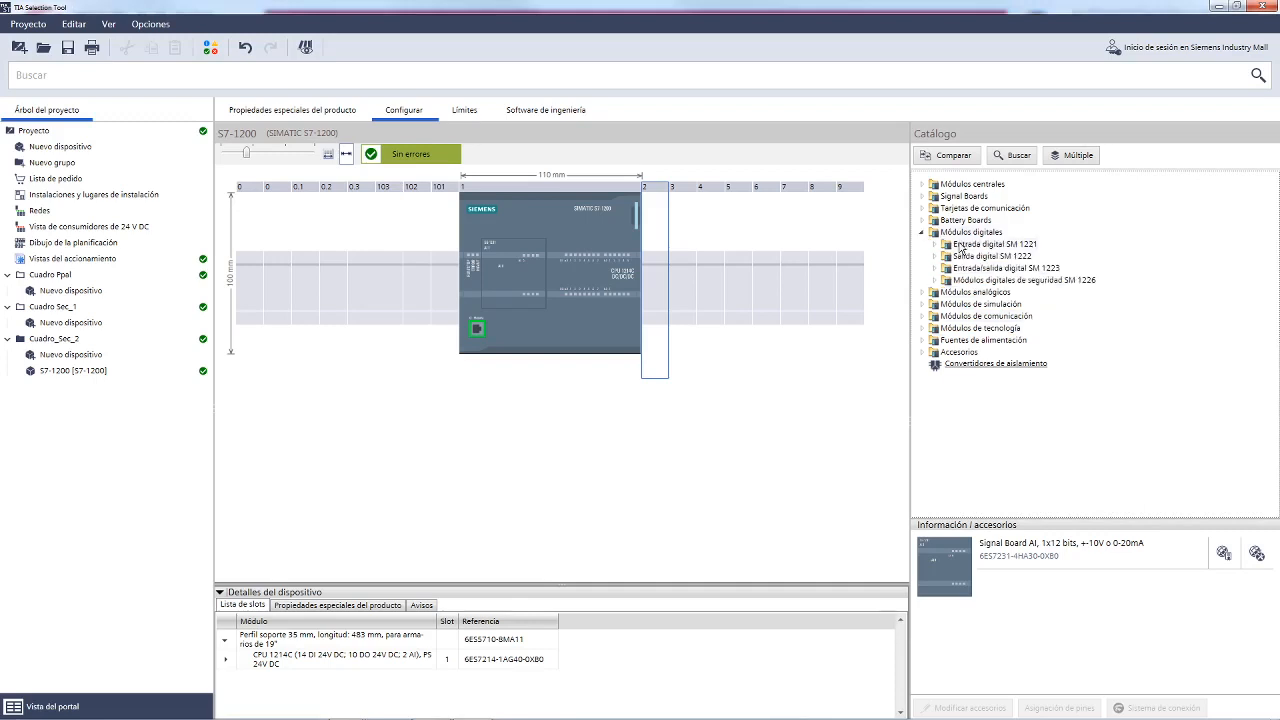
{"action": "double_click", "coordinate": [1016, 245]}
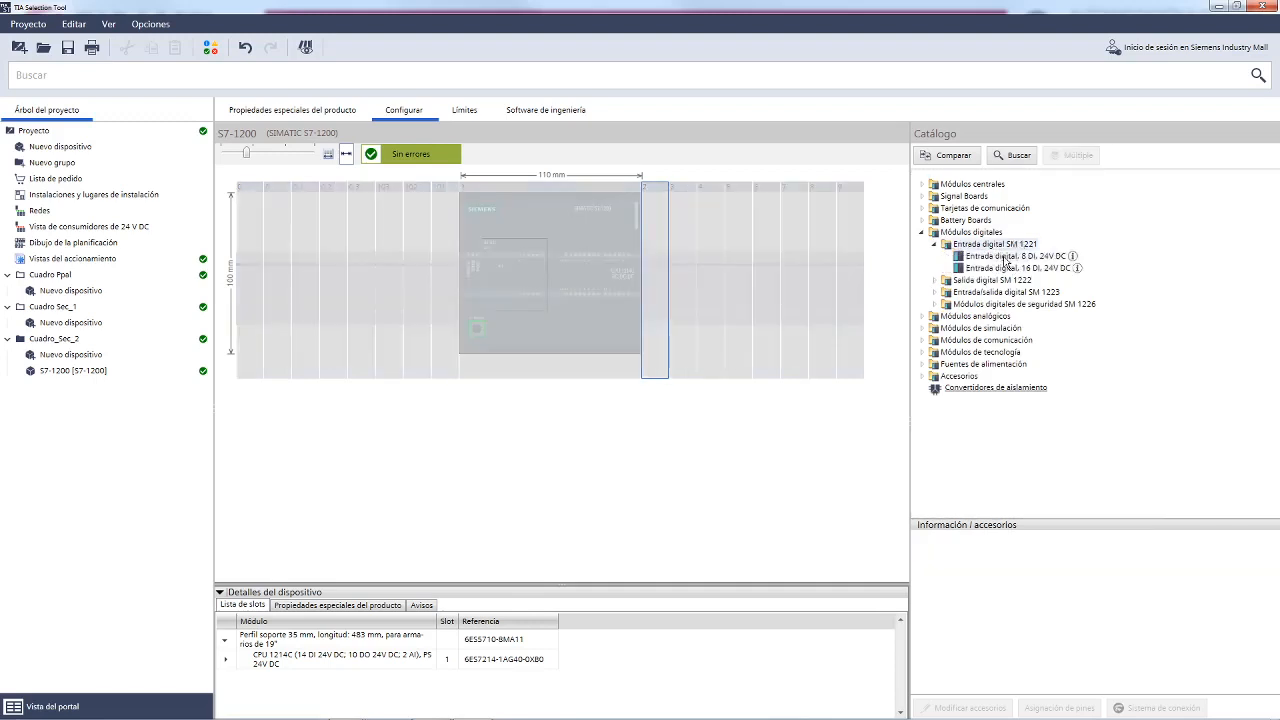
{"action": "double_click", "coordinate": [992, 281]}
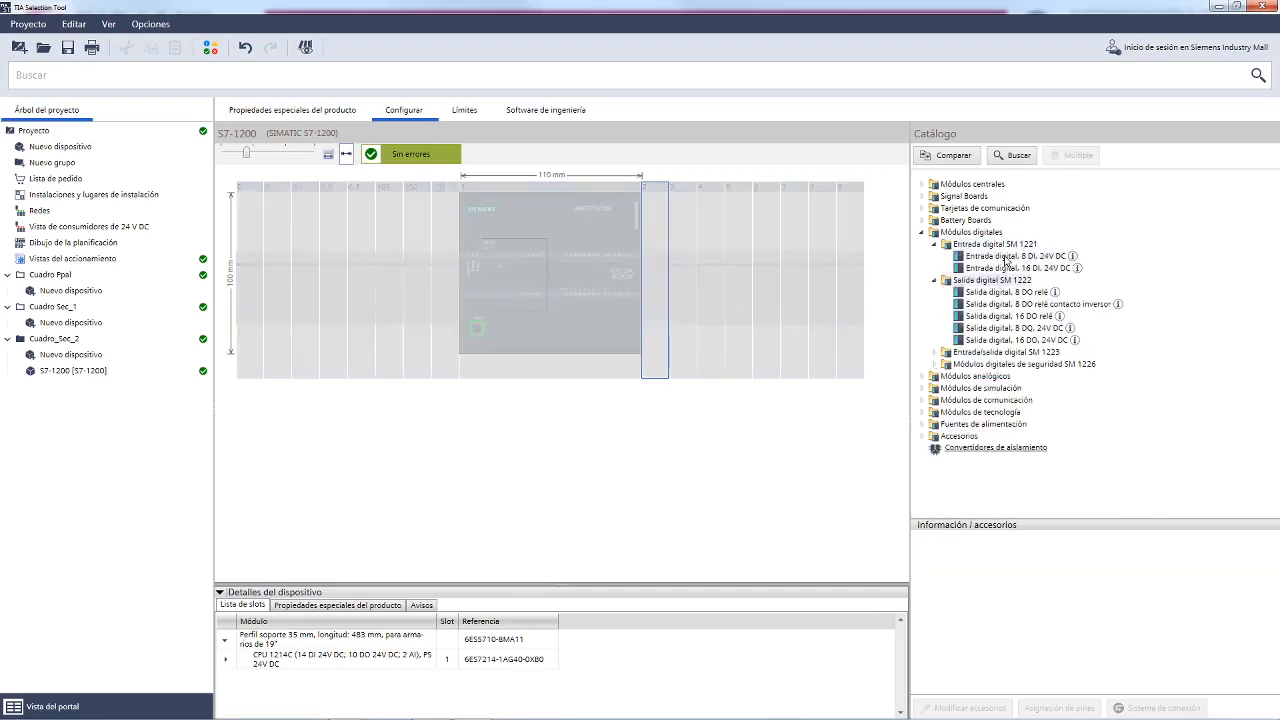
{"action": "left_click", "coordinate": [1006, 258]}
{"action": "left_click_drag", "start_coordinate": [1006, 260], "coordinate": [657, 241]}
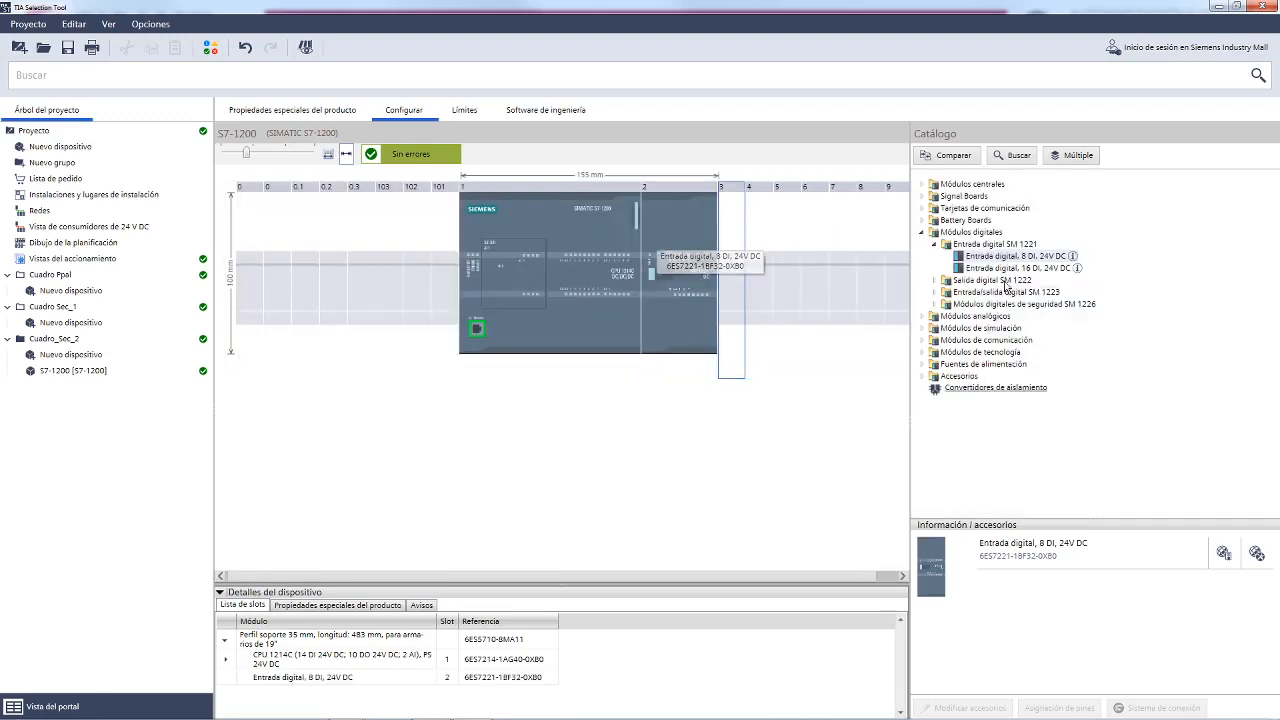
{"action": "left_click_drag", "start_coordinate": [1010, 270], "coordinate": [736, 260]}
{"action": "left_click_drag", "start_coordinate": [858, 283], "coordinate": [1000, 272]}
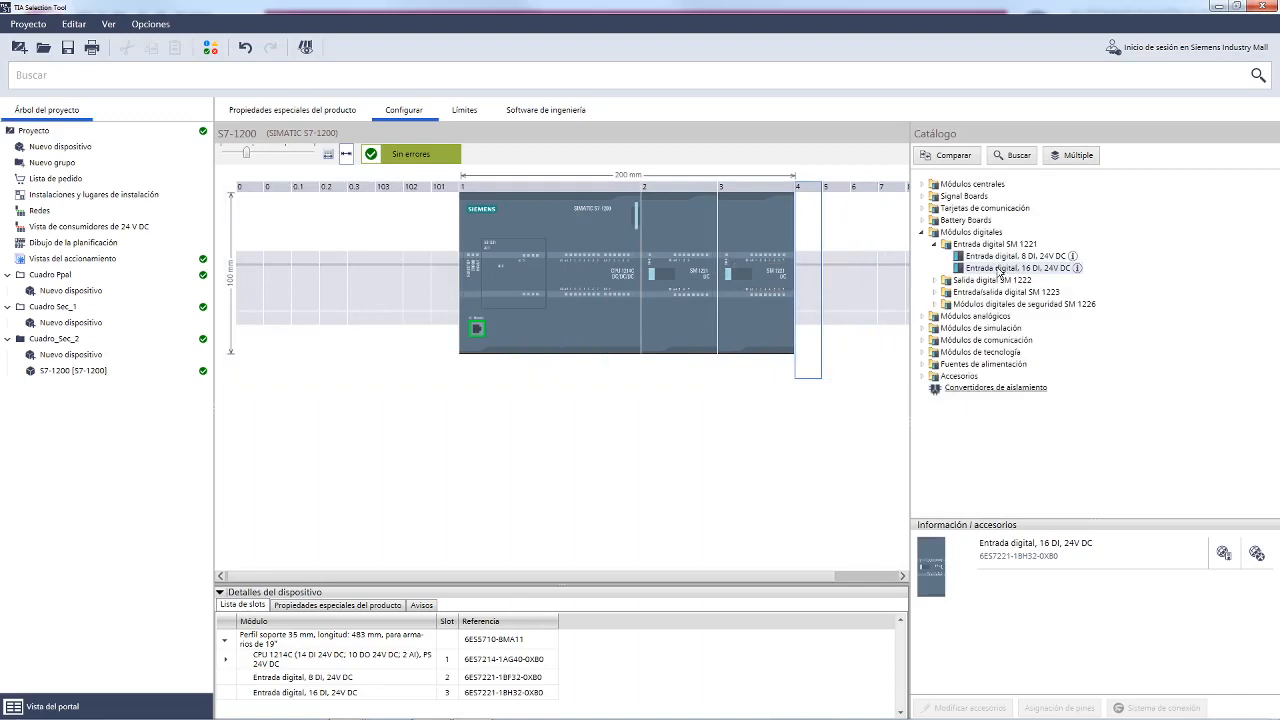
Place the digital input/output module 16 DI, 24V DC / 16 DO, 24V DC in slot 4 and collapse its catalogue category.
{"action": "left_click", "coordinate": [935, 292]}
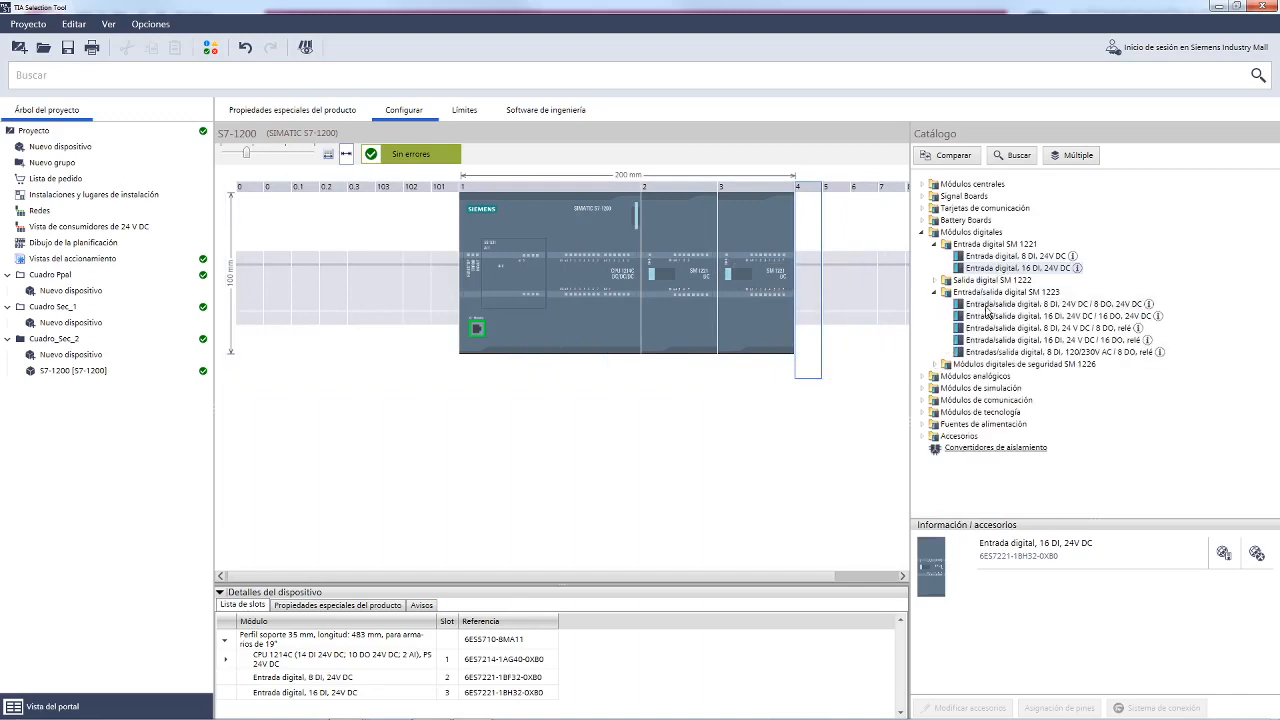
{"action": "left_click_drag", "start_coordinate": [997, 316], "coordinate": [812, 278]}
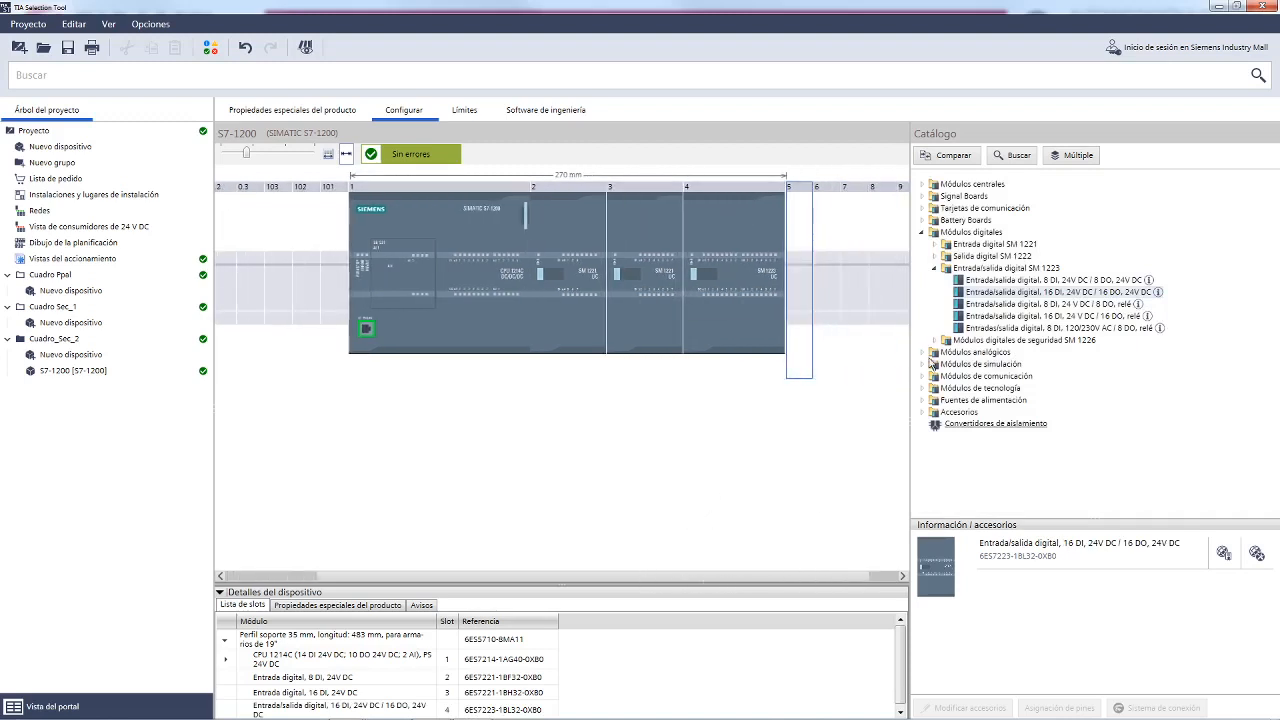
{"action": "left_click", "coordinate": [935, 268]}
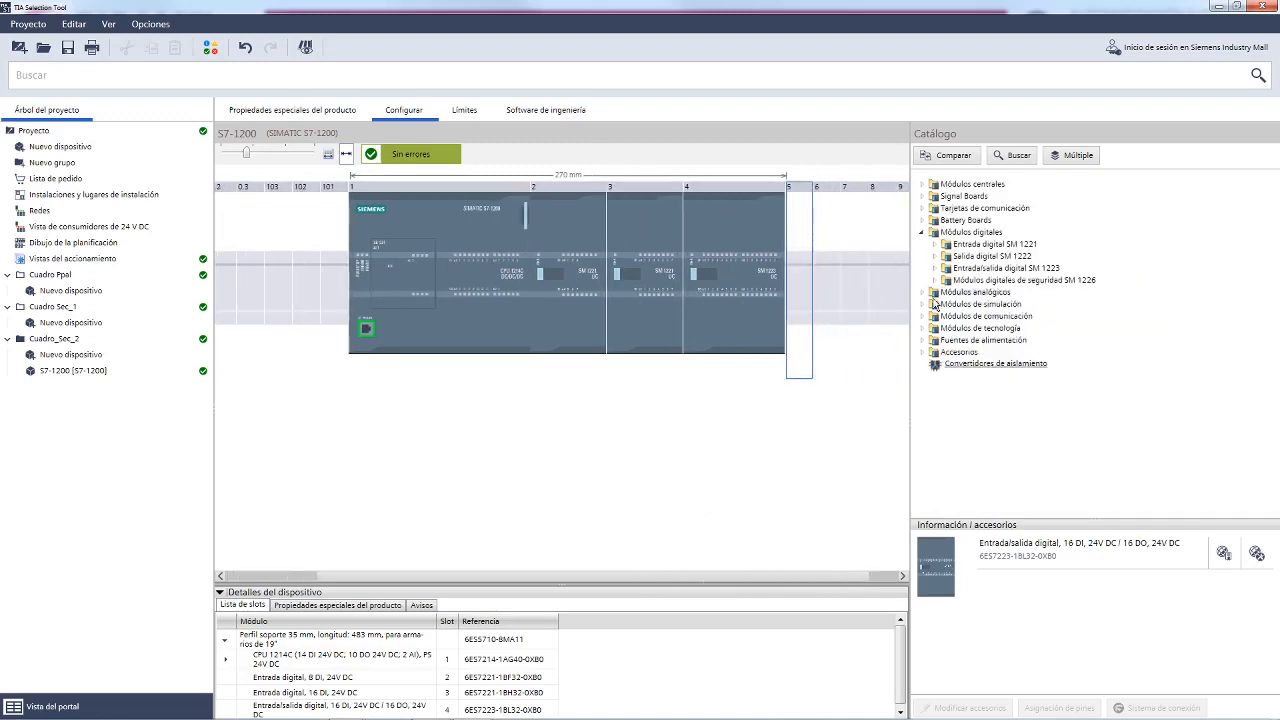
Examine the analogue input SM 1231 modules offered in the catalogue.
{"action": "left_click", "coordinate": [925, 294]}
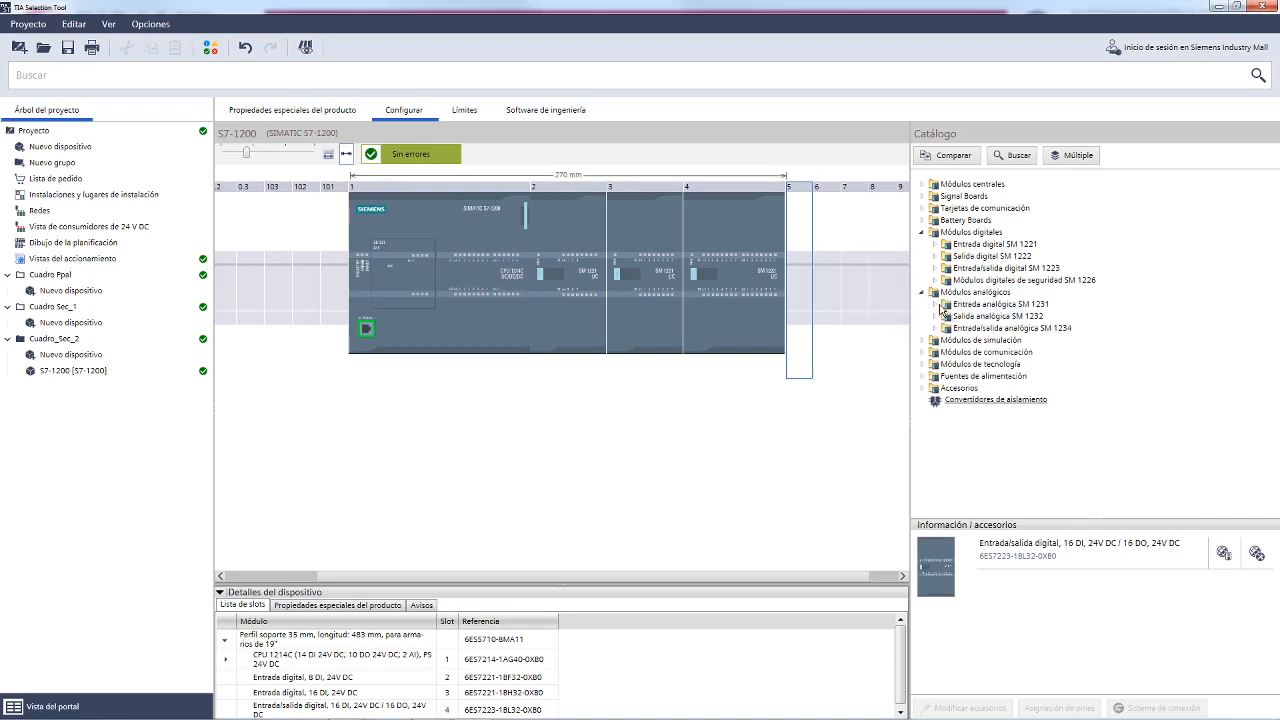
{"action": "left_click", "coordinate": [936, 304]}
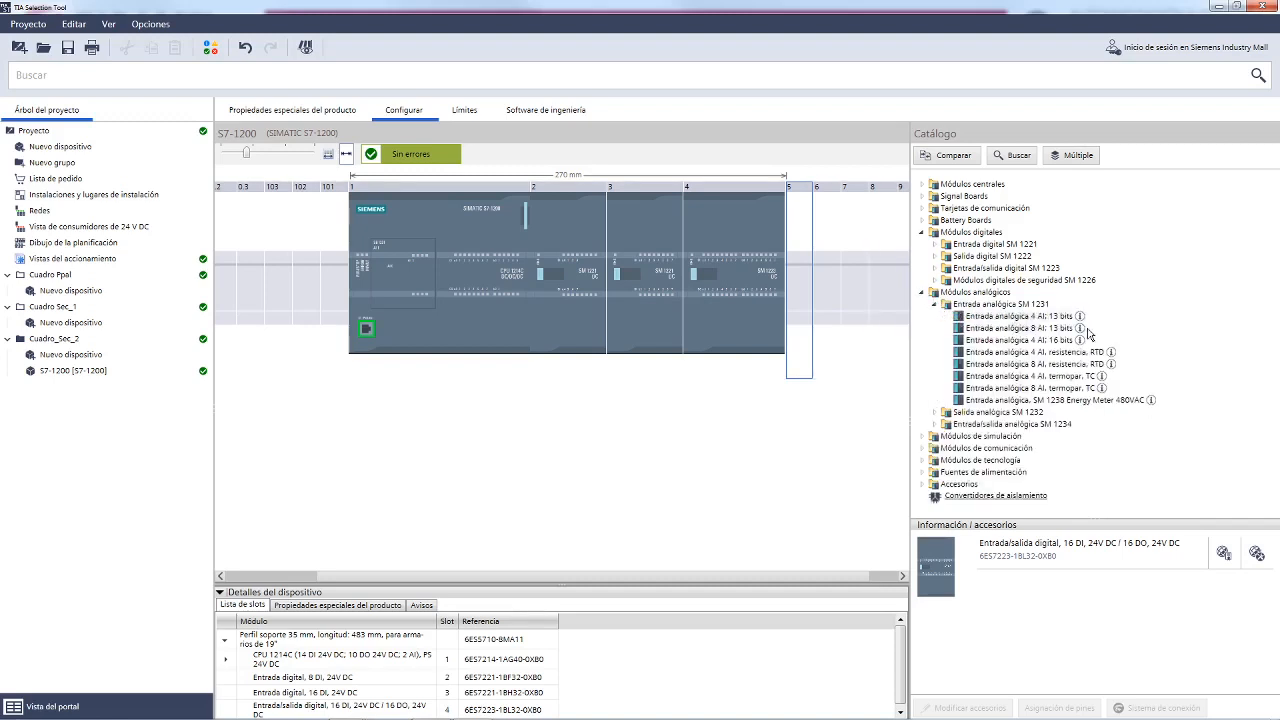
{"action": "mouse_move", "coordinate": [1080, 318]}
{"action": "key", "text": "ctrl+2"}
{"action": "mouse_move", "coordinate": [1237, 532]}
{"action": "left_mouse_down"}
{"action": "mouse_move", "coordinate": [1211, 583]}
{"action": "mouse_move", "coordinate": [1236, 531]}
{"action": "mouse_move", "coordinate": [1252, 535]}
{"action": "mouse_move", "coordinate": [1262, 577]}
{"action": "mouse_move", "coordinate": [1271, 535]}
{"action": "mouse_move", "coordinate": [1258, 529]}
{"action": "left_mouse_up"}
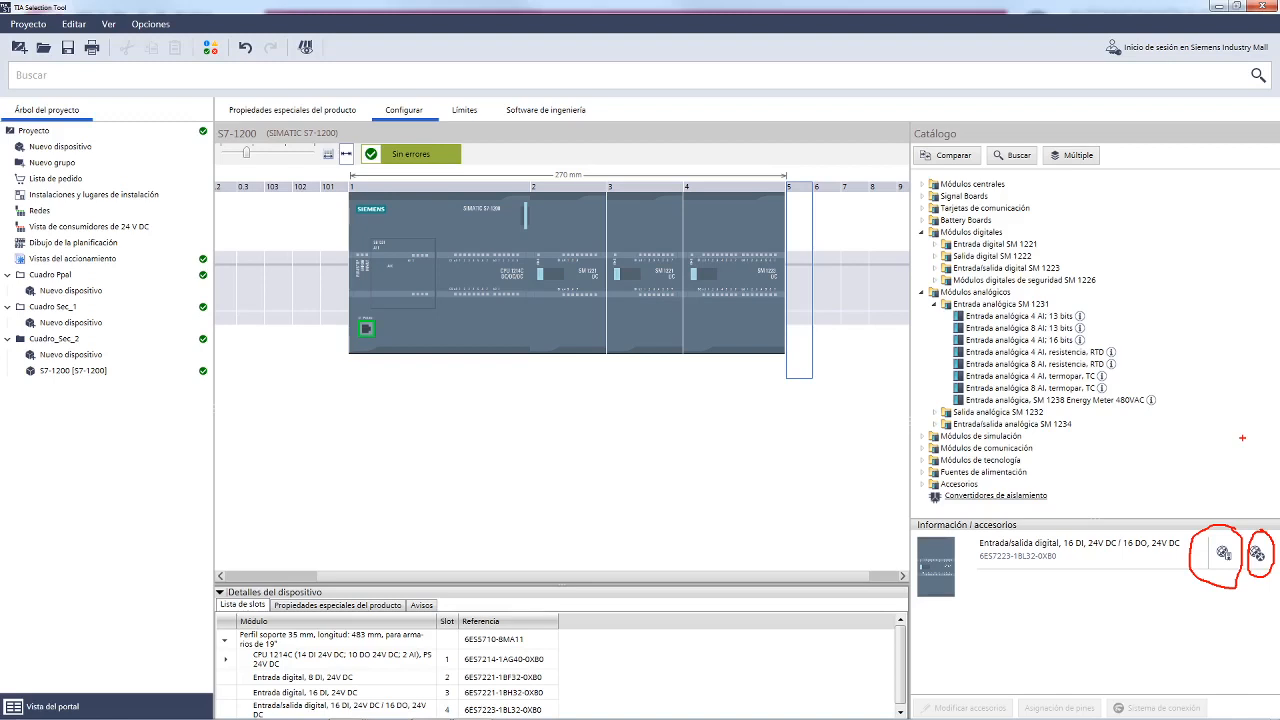
{"action": "key", "text": "Escape"}
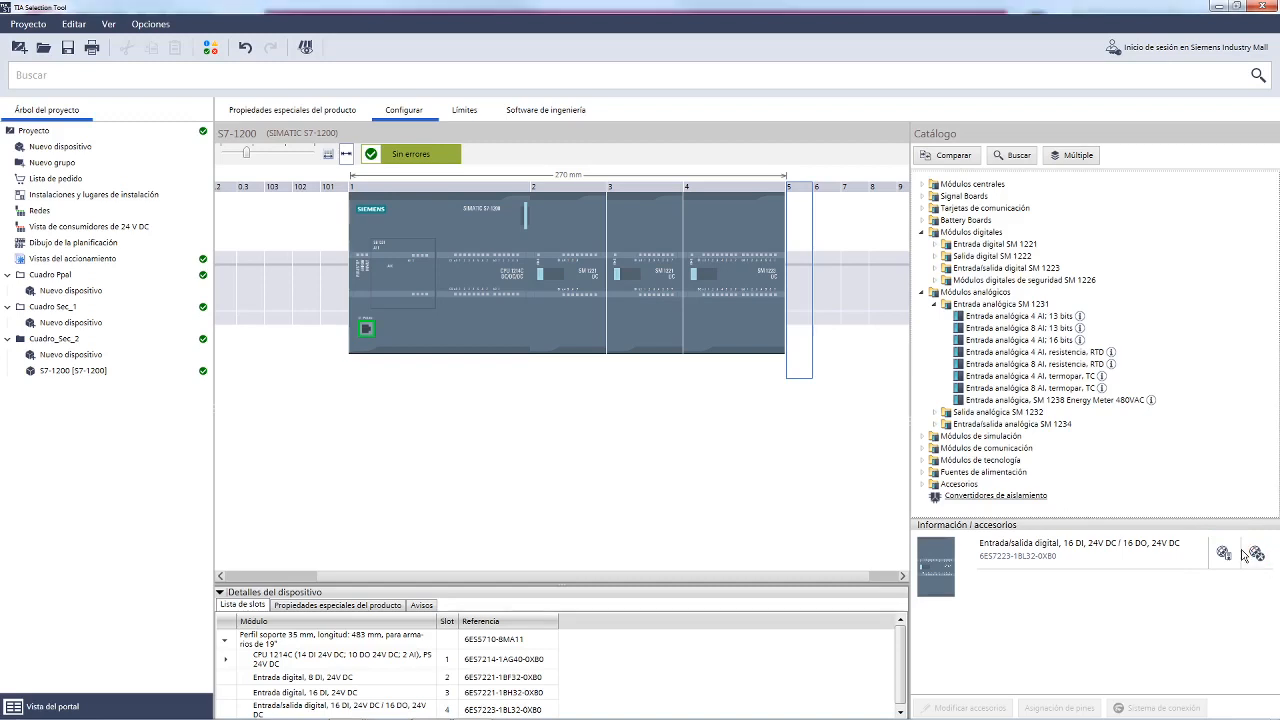
{"action": "mouse_move", "coordinate": [1272, 530]}
{"action": "left_mouse_down"}
{"action": "mouse_move", "coordinate": [1234, 534]}
{"action": "mouse_move", "coordinate": [1272, 564]}
{"action": "mouse_move", "coordinate": [1264, 524]}
{"action": "left_mouse_up"}
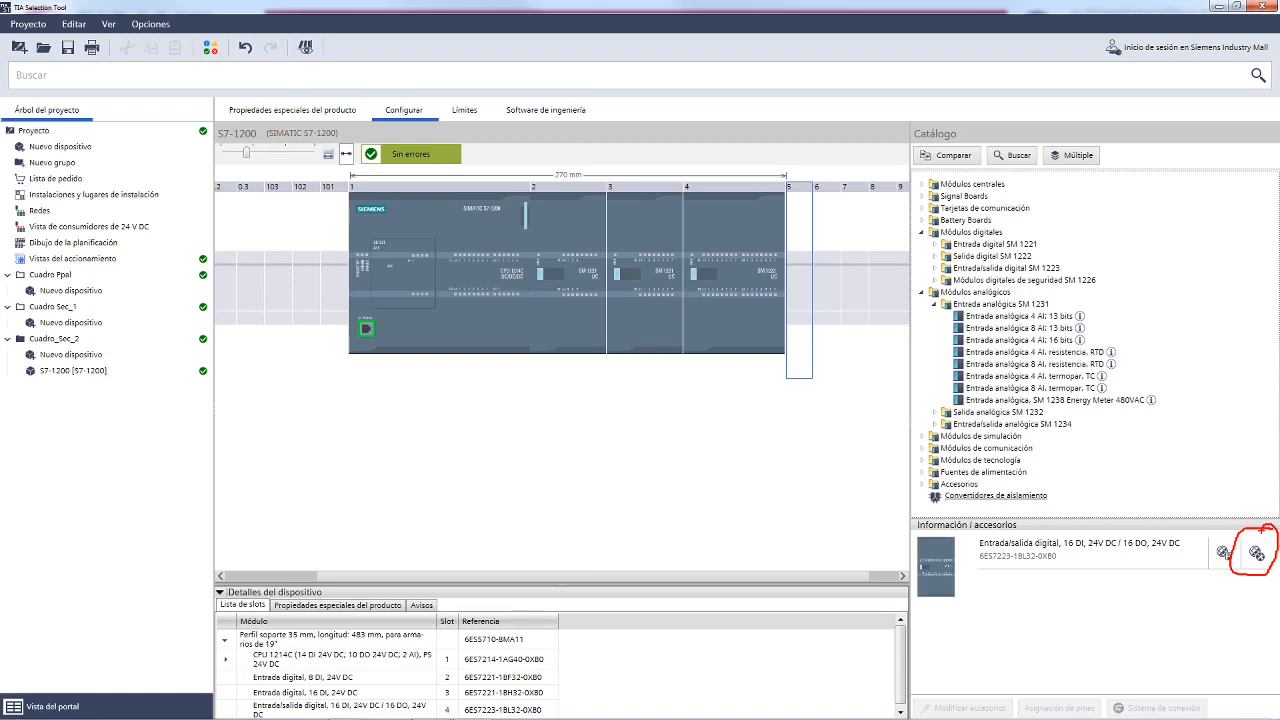
{"action": "key", "text": "Escape"}
Review the online certificates for the 16 DI / 16 DO module 6ES7223-1BL32-0XB0, then close the browser.
{"action": "left_click", "coordinate": [1224, 553]}
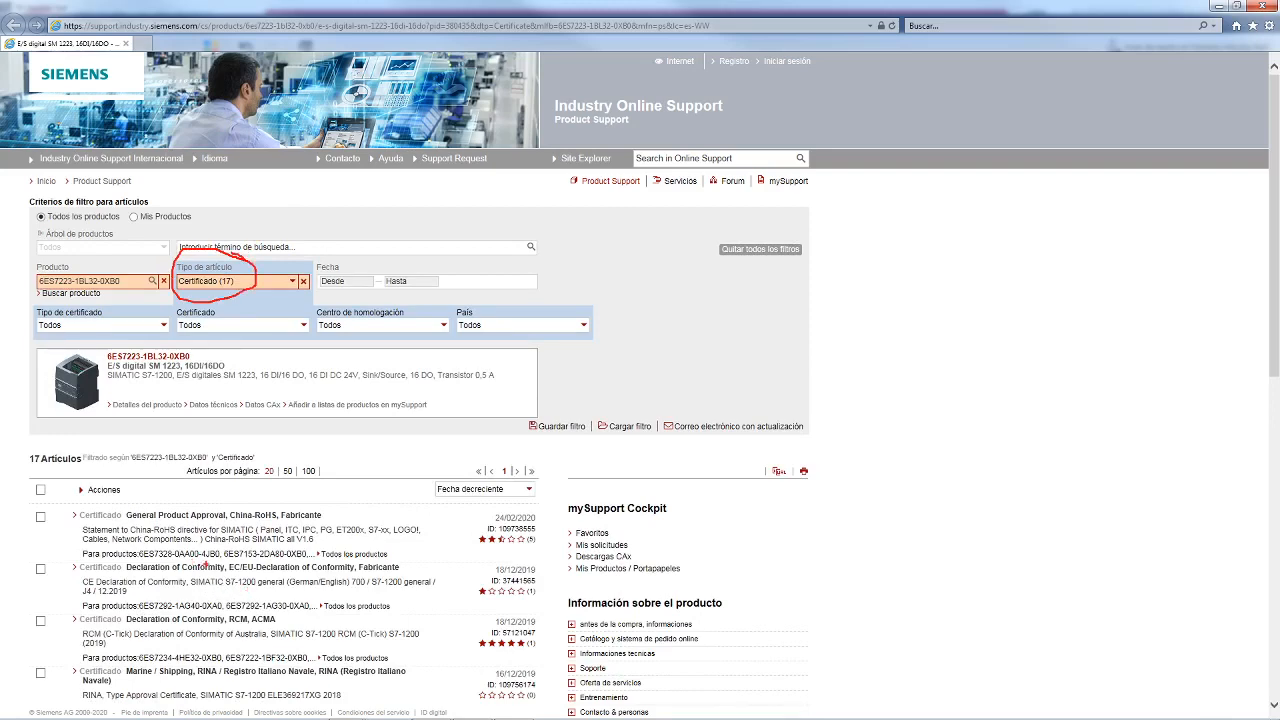
{"action": "scroll", "coordinate": [318, 190], "scroll_direction": "down", "scroll_amount": 2}
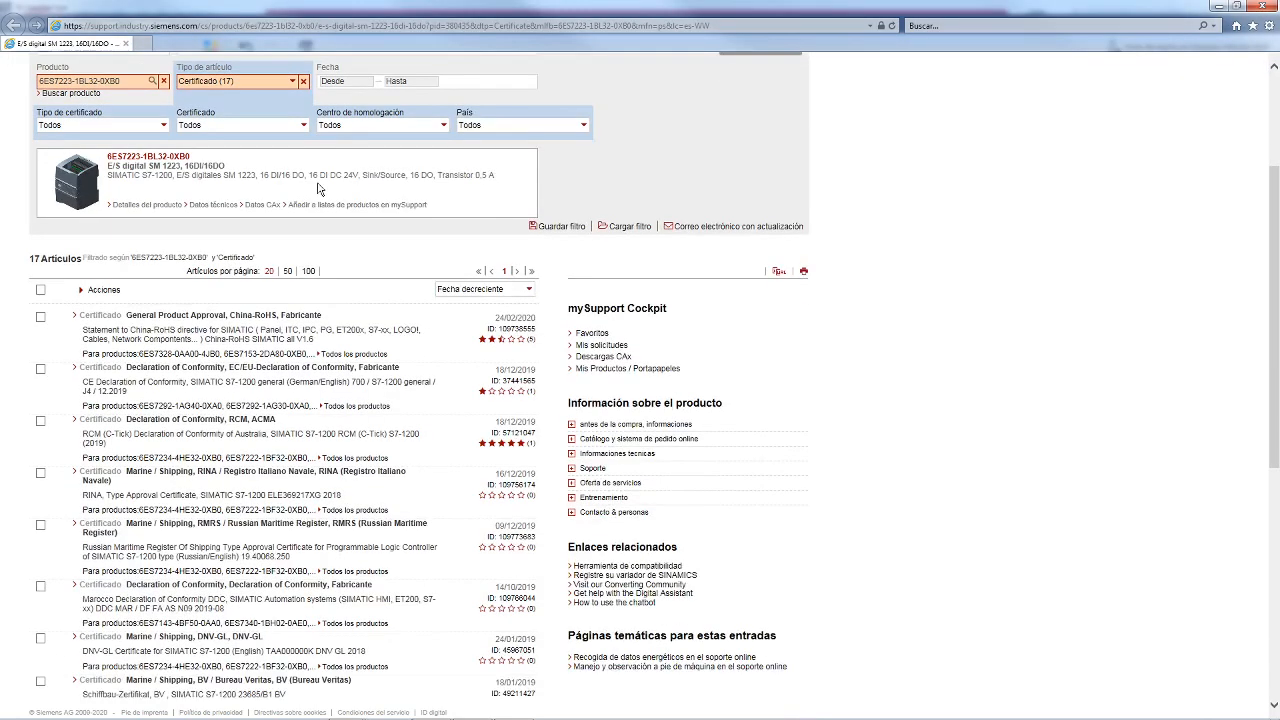
{"action": "left_click", "coordinate": [1263, 8]}
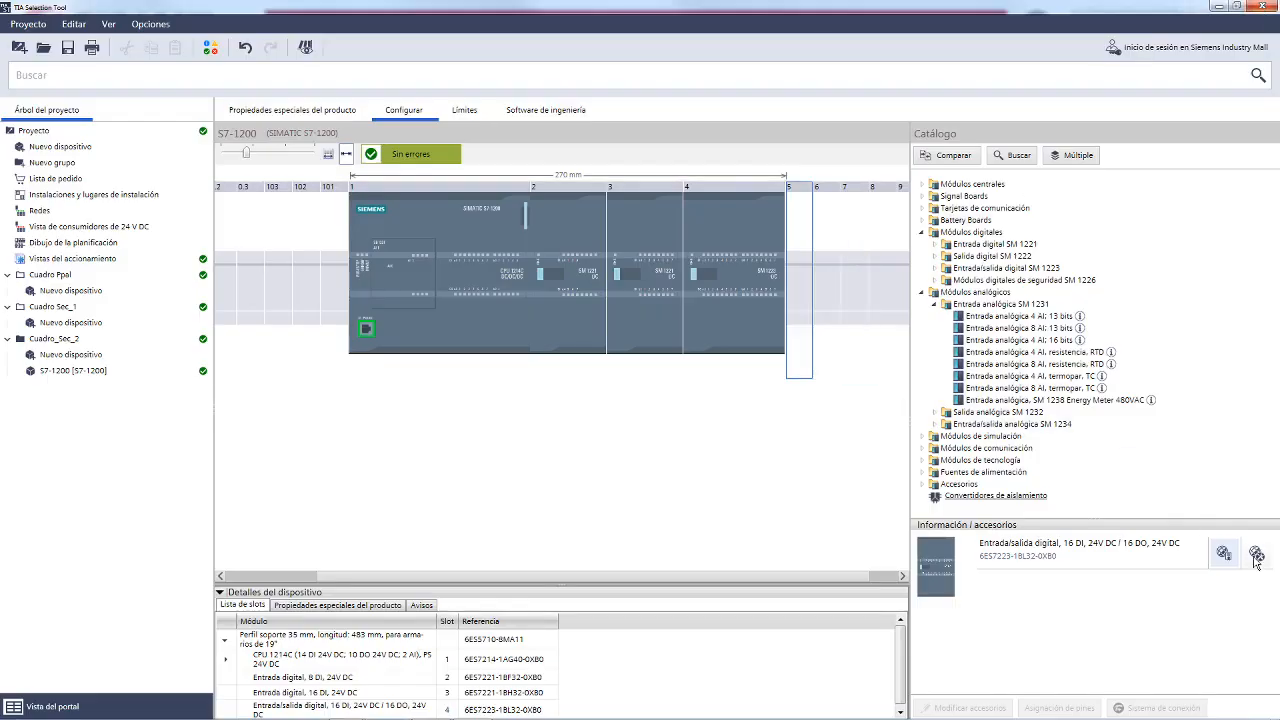
Open the Industry Online Support page for 6ES7223-1BL32-0XB0 and look through its listed articles.
{"action": "left_click", "coordinate": [1223, 553]}
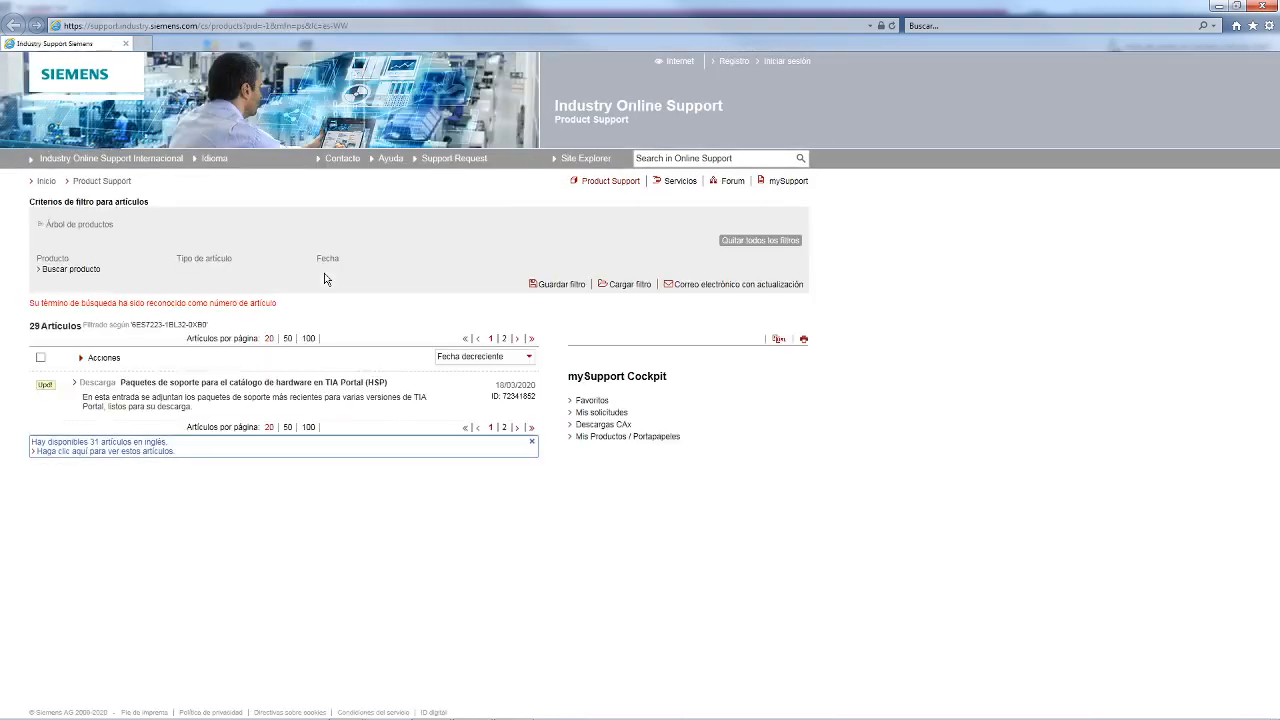
{"action": "scroll", "coordinate": [293, 370], "scroll_direction": "down", "scroll_amount": 1}
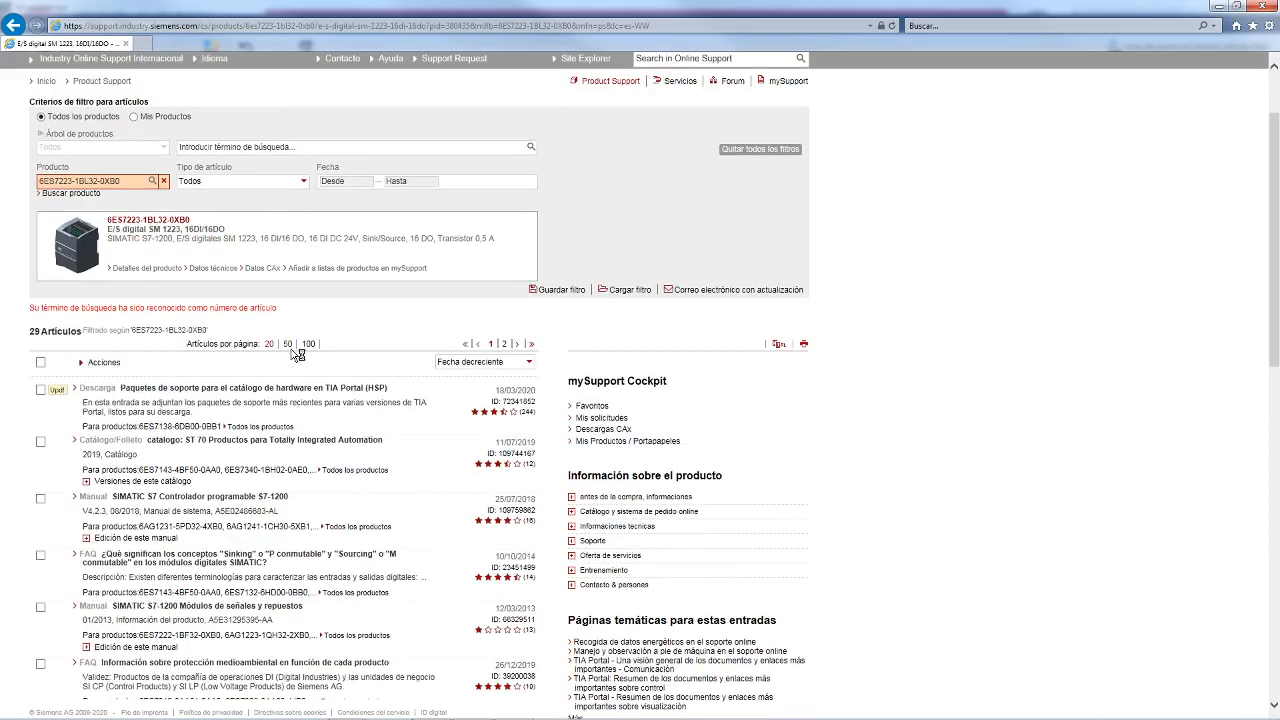
{"action": "scroll", "coordinate": [293, 355], "scroll_direction": "down", "scroll_amount": 2}
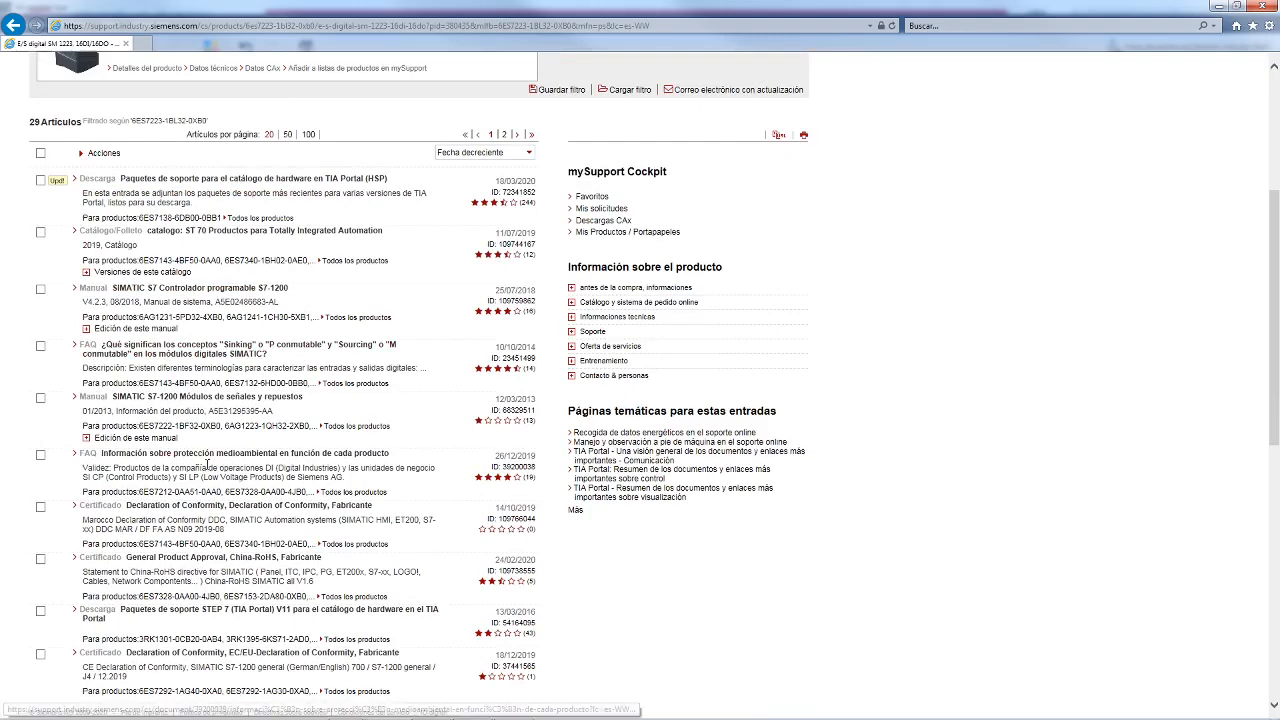
{"action": "scroll", "coordinate": [212, 462], "scroll_direction": "down", "scroll_amount": 1}
{"action": "scroll", "coordinate": [250, 466], "scroll_direction": "down", "scroll_amount": 1}
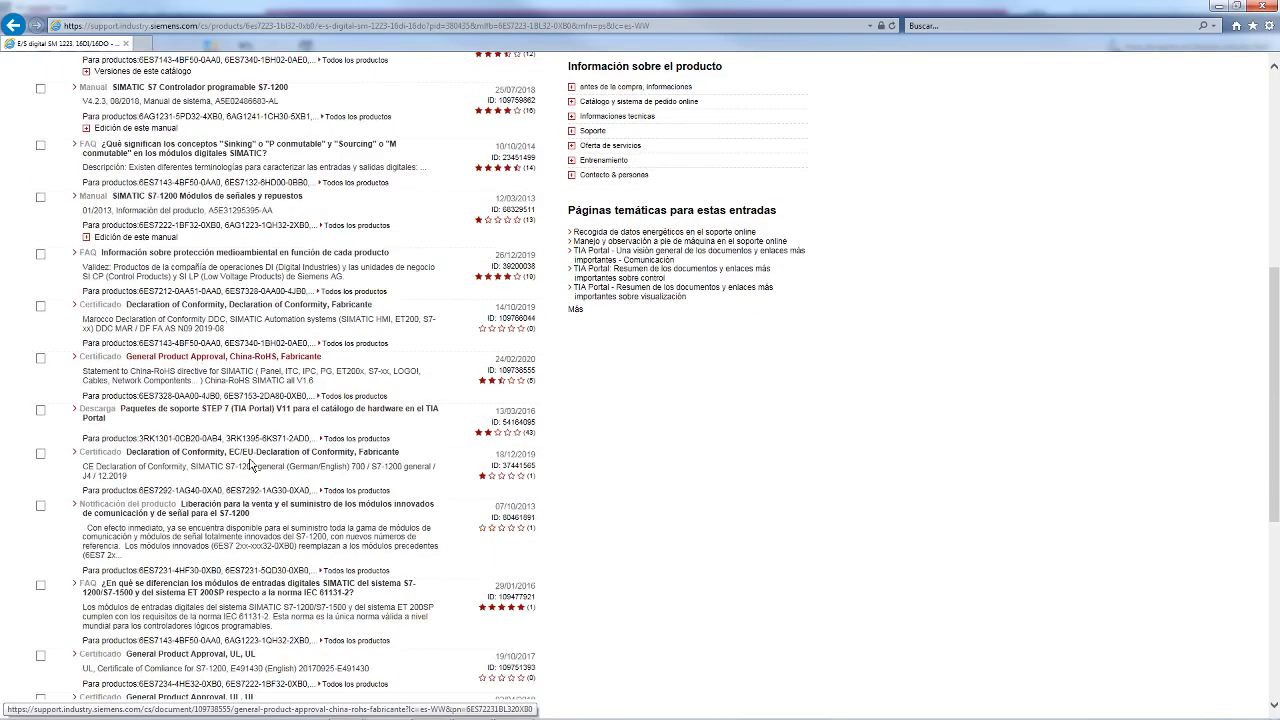
{"action": "scroll", "coordinate": [214, 443], "scroll_direction": "down", "scroll_amount": 2}
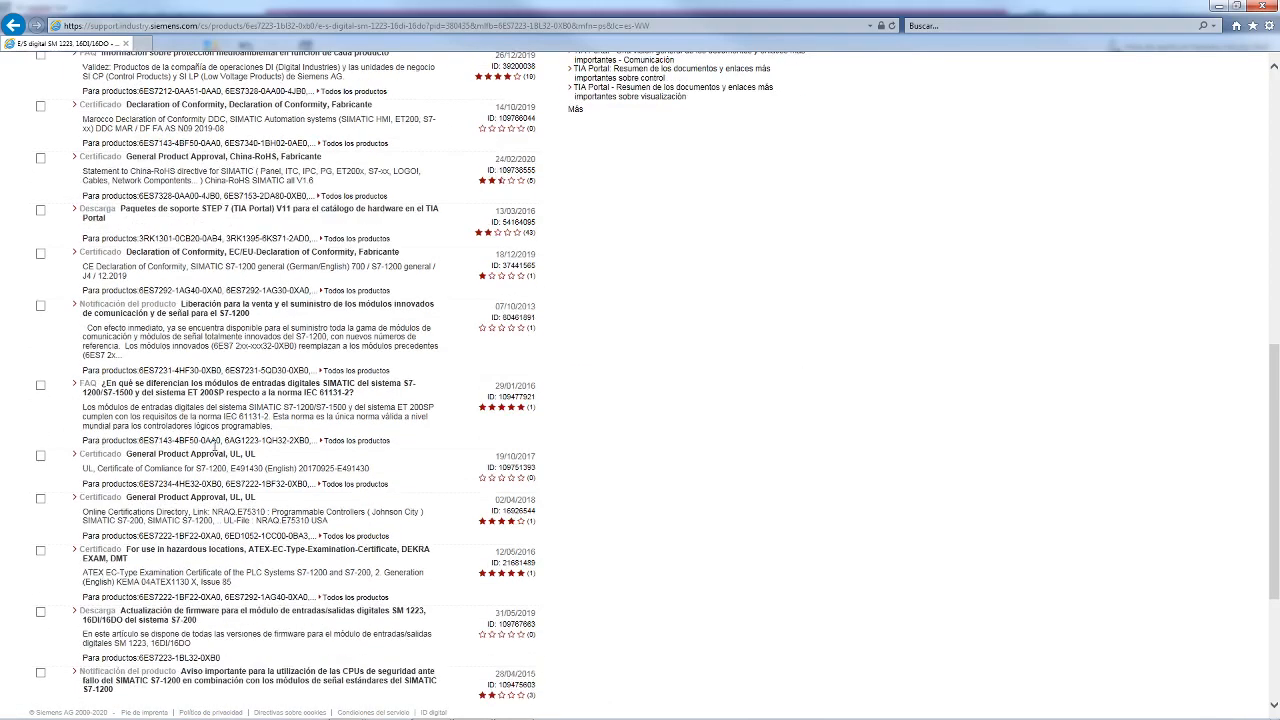
{"action": "scroll", "coordinate": [214, 446], "scroll_direction": "up", "scroll_amount": 10}
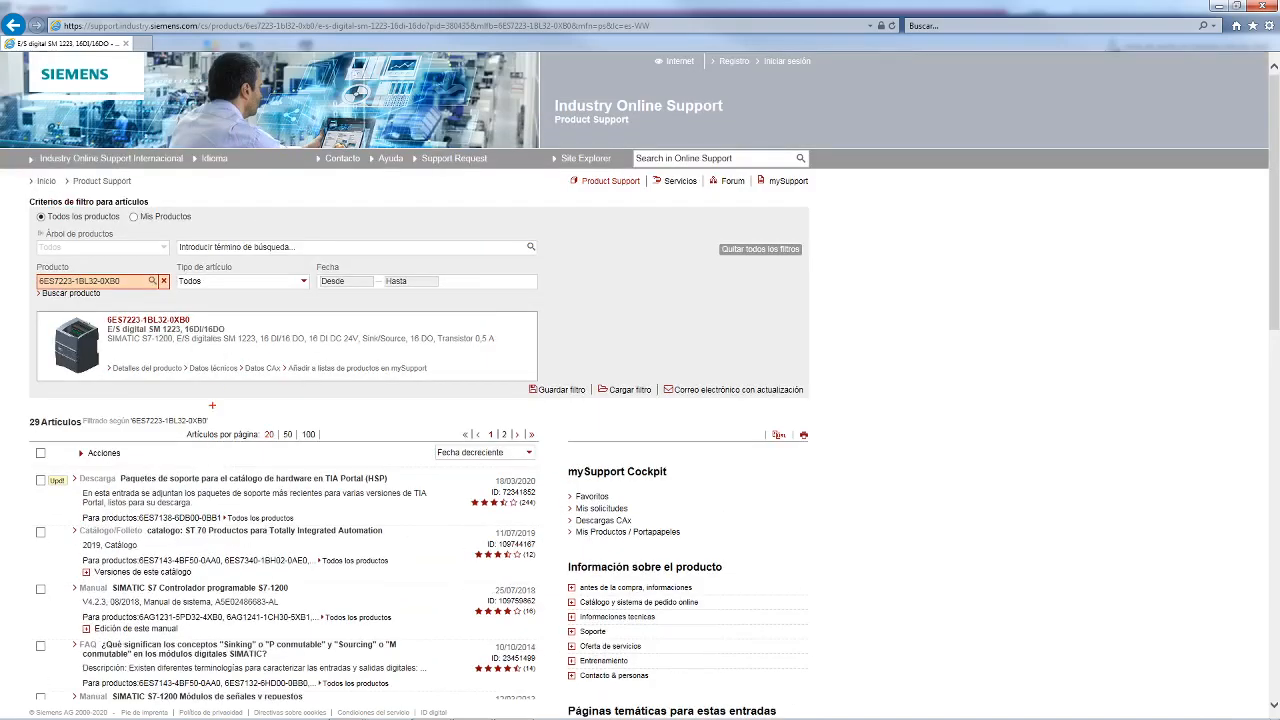
Open the technical data of the SM 1223 digital module 6ES7223-1BL32-0XB0 from its product summary.
{"action": "mouse_move", "coordinate": [233, 356]}
{"action": "left_mouse_down"}
{"action": "mouse_move", "coordinate": [184, 363]}
{"action": "mouse_move", "coordinate": [217, 386]}
{"action": "mouse_move", "coordinate": [234, 352]}
{"action": "left_mouse_up"}
{"action": "key", "text": "Escape"}
{"action": "left_click", "coordinate": [213, 370]}
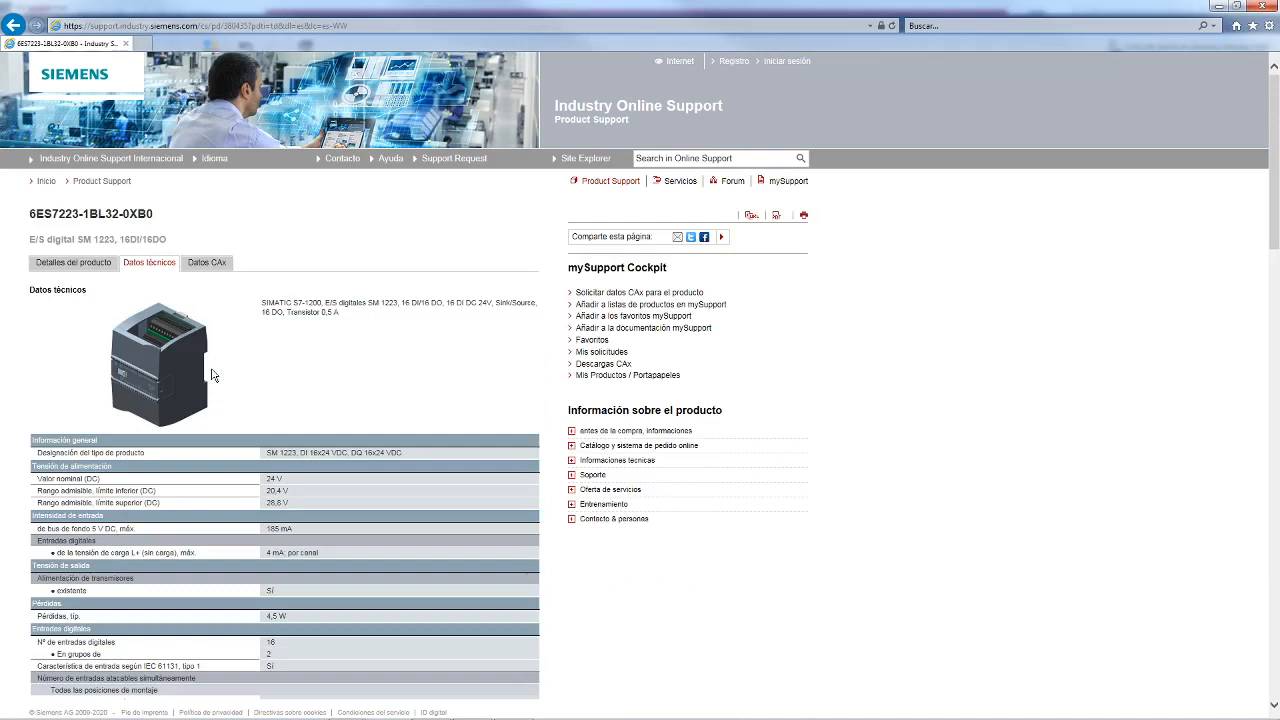
Copy the URL of the technical data page, allowing clipboard access, and close the browser to return to TIA Selection Tool.
{"action": "left_click", "coordinate": [752, 217]}
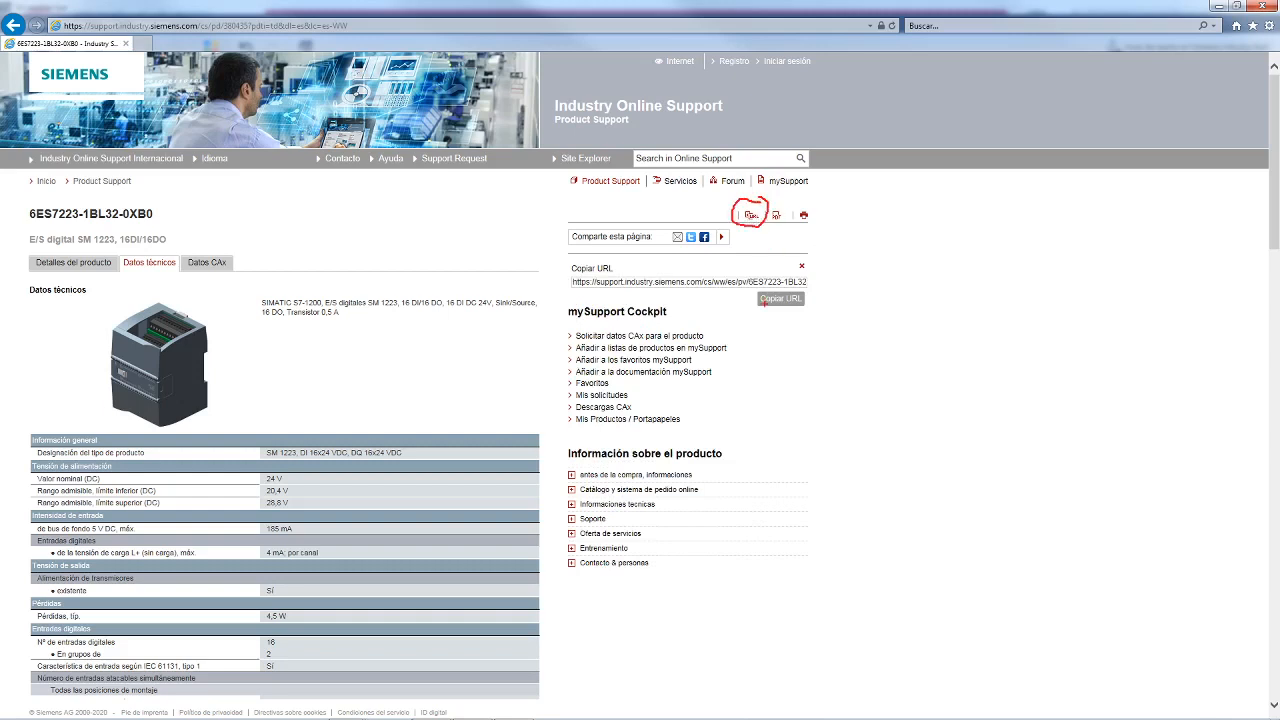
{"action": "left_click", "coordinate": [777, 306]}
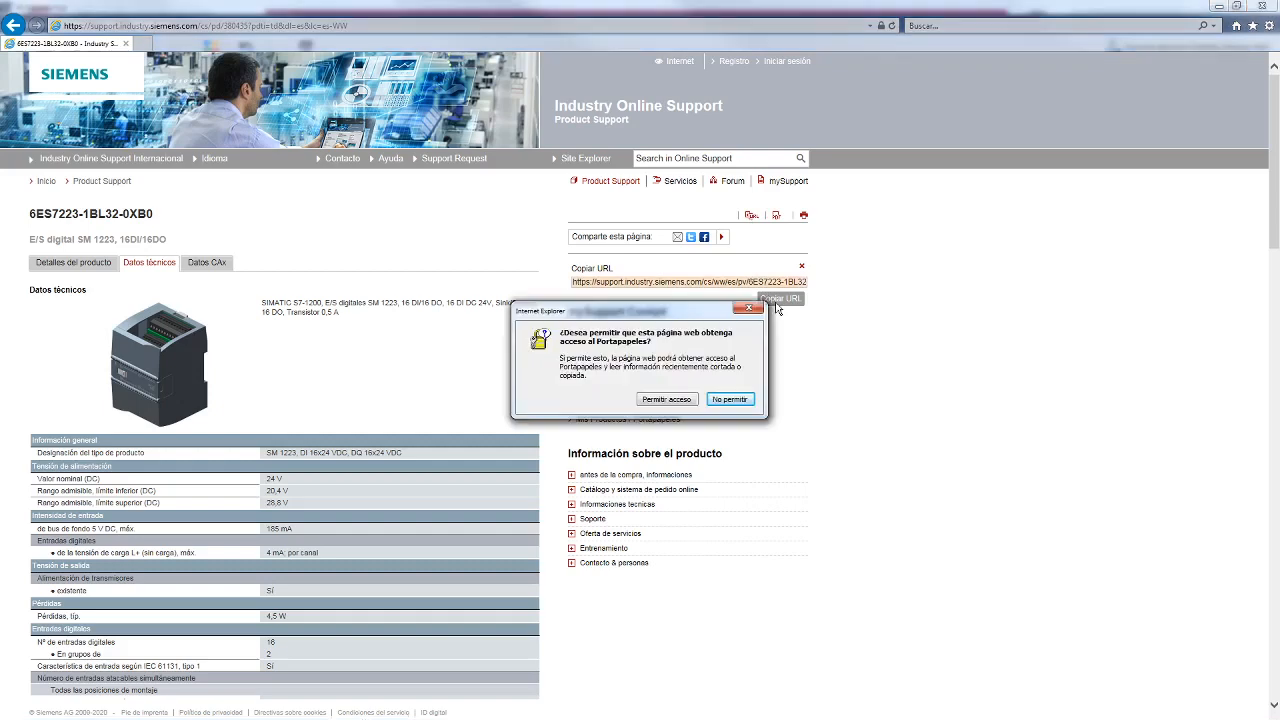
{"action": "left_click", "coordinate": [676, 402]}
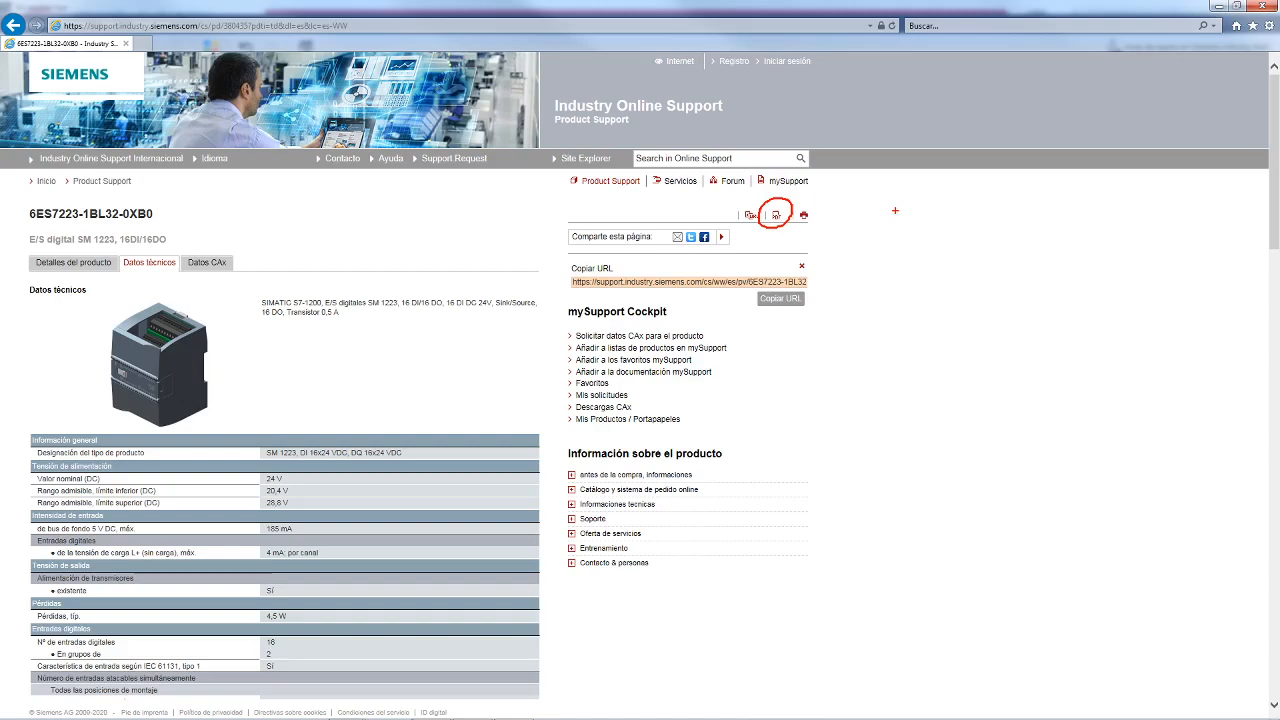
{"action": "key", "text": "Escape"}
{"action": "left_click", "coordinate": [1261, 7]}
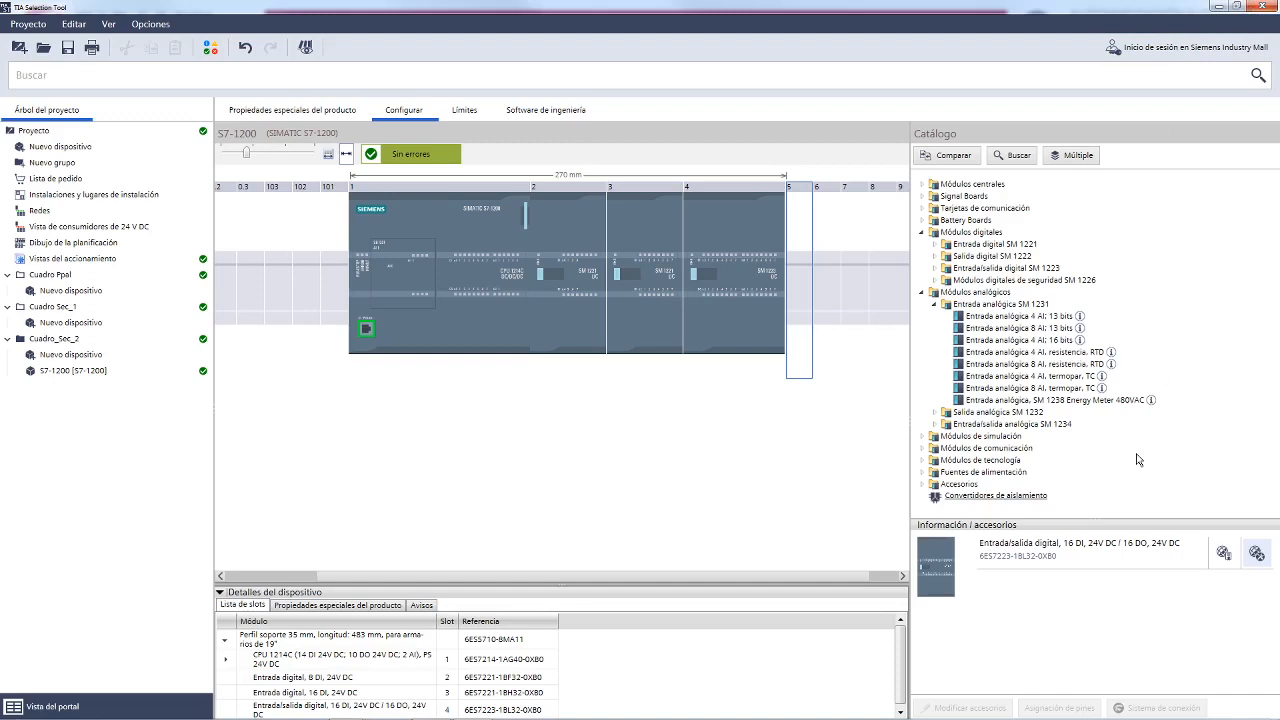
Select the analogue input 4 AI, resistencia, RTD in the catalogue to view its article information.
{"action": "left_click", "coordinate": [1066, 353]}
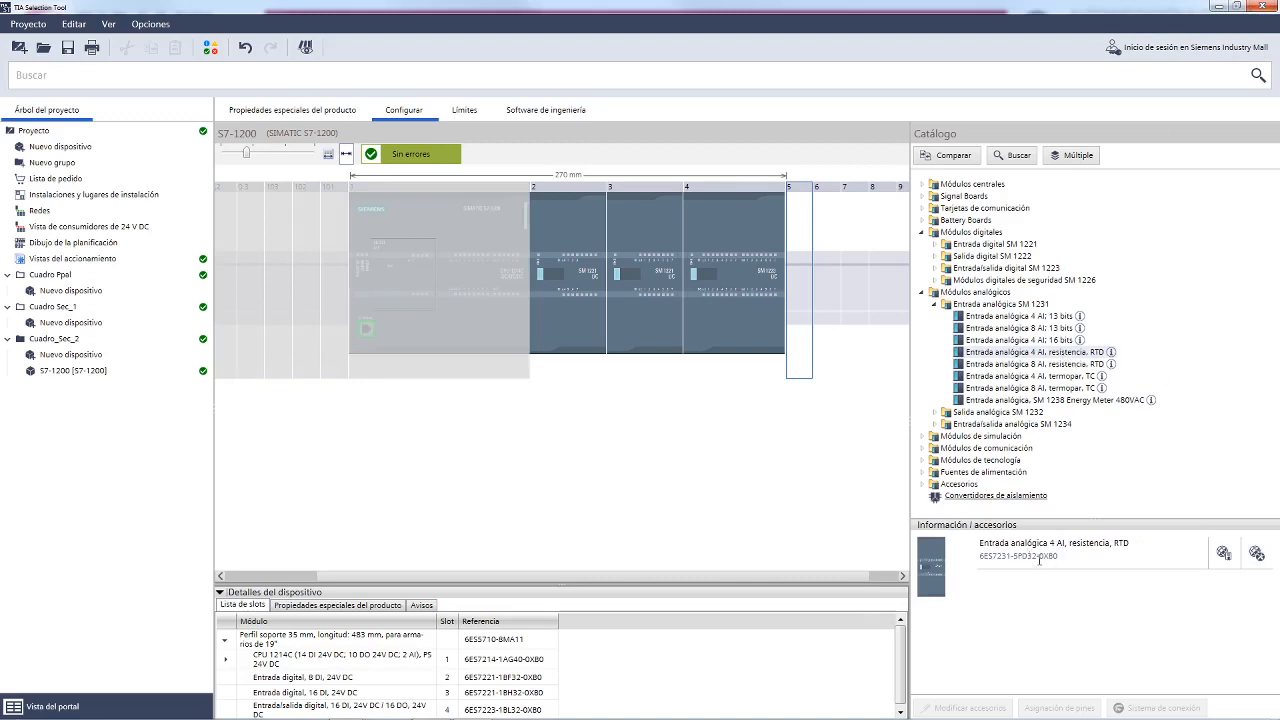
{"action": "mouse_move", "coordinate": [1128, 521]}
{"action": "left_mouse_down"}
{"action": "mouse_move", "coordinate": [1098, 516]}
{"action": "mouse_move", "coordinate": [979, 558]}
{"action": "mouse_move", "coordinate": [1142, 533]}
{"action": "left_mouse_up"}
{"action": "mouse_move", "coordinate": [1252, 527]}
{"action": "left_mouse_down"}
{"action": "mouse_move", "coordinate": [1205, 536]}
{"action": "mouse_move", "coordinate": [1270, 562]}
{"action": "mouse_move", "coordinate": [1262, 532]}
{"action": "left_mouse_up"}
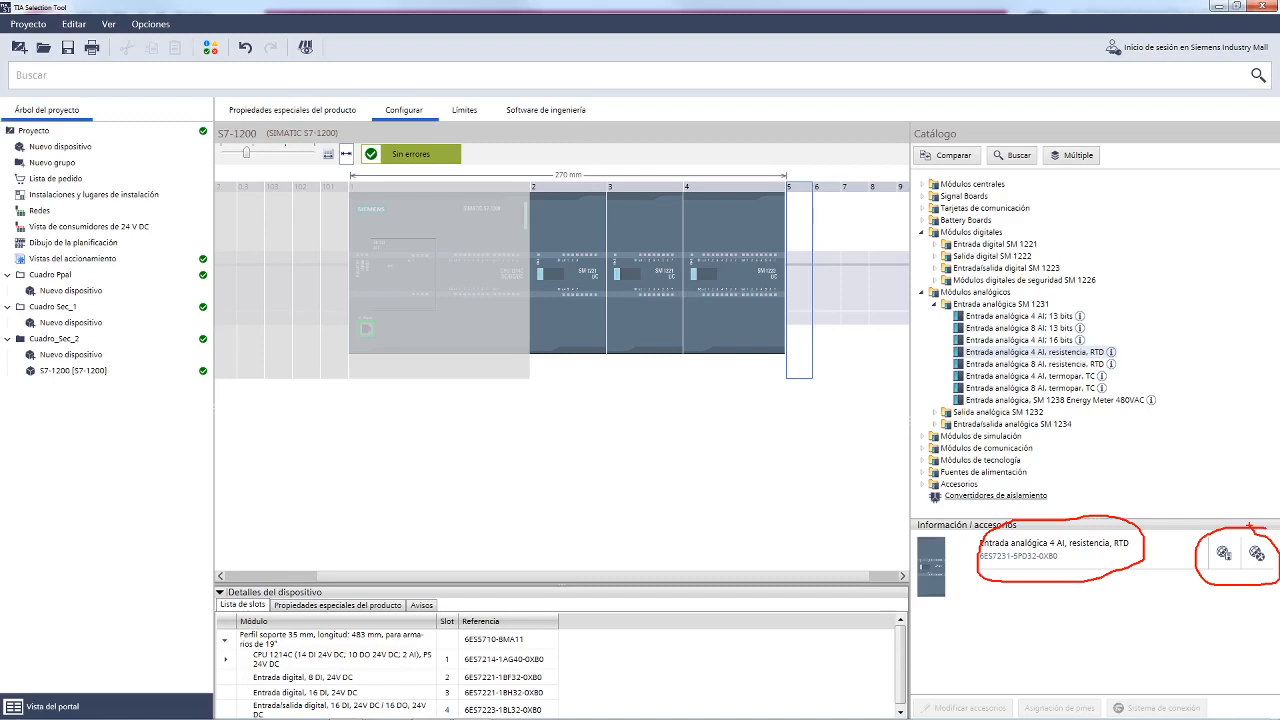
Collapse the digital and analogue modules, and select the communication module CM 1241, RS232 to see which slots accept it.
{"action": "left_click", "coordinate": [923, 232]}
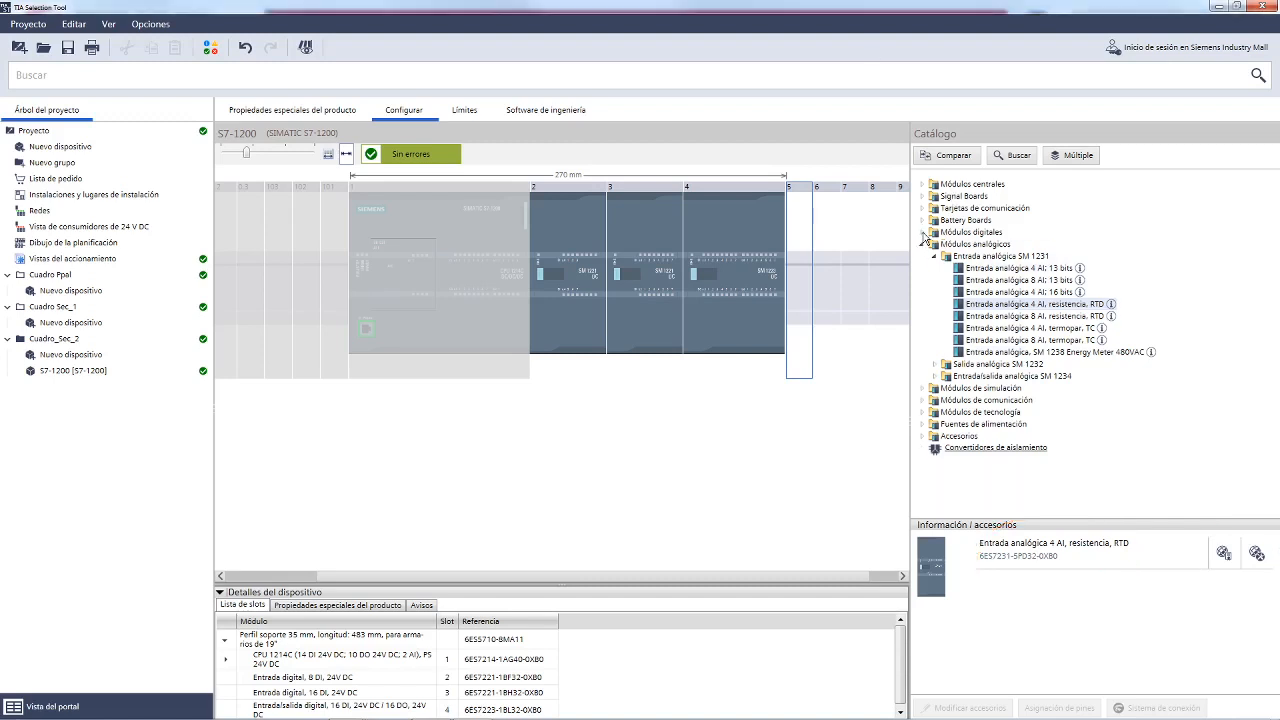
{"action": "left_click", "coordinate": [923, 245]}
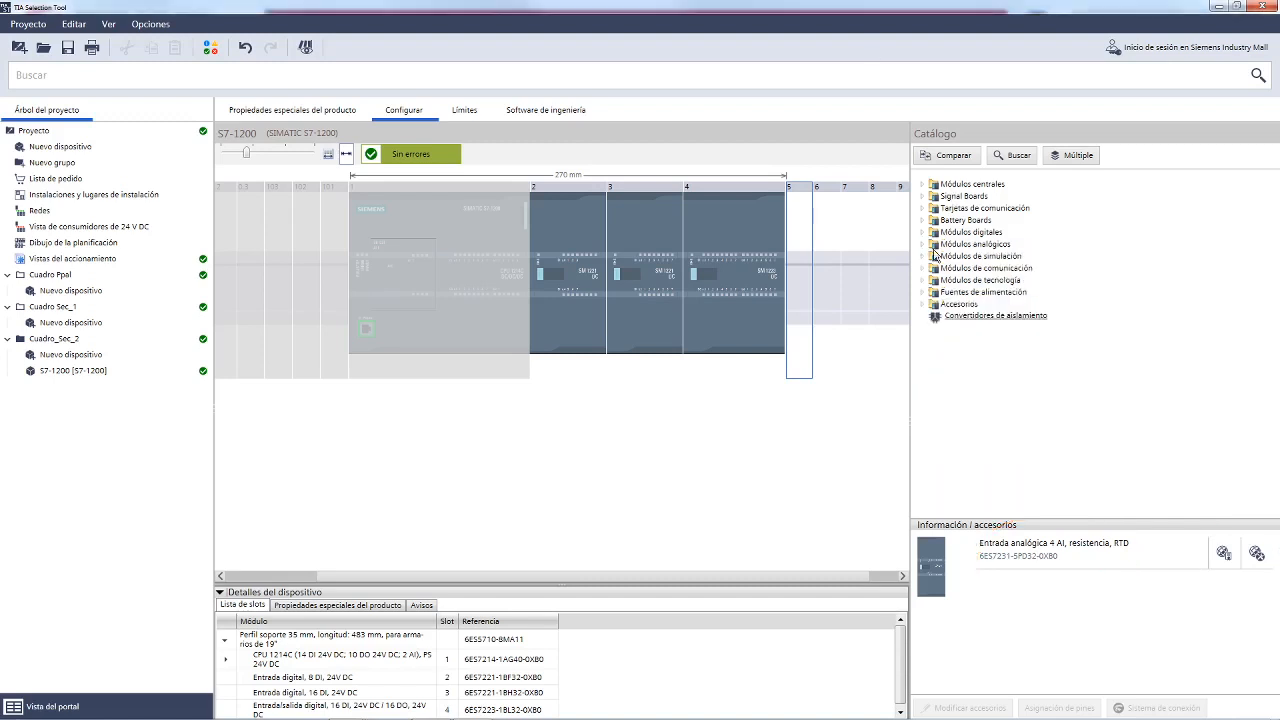
{"action": "left_click", "coordinate": [923, 268]}
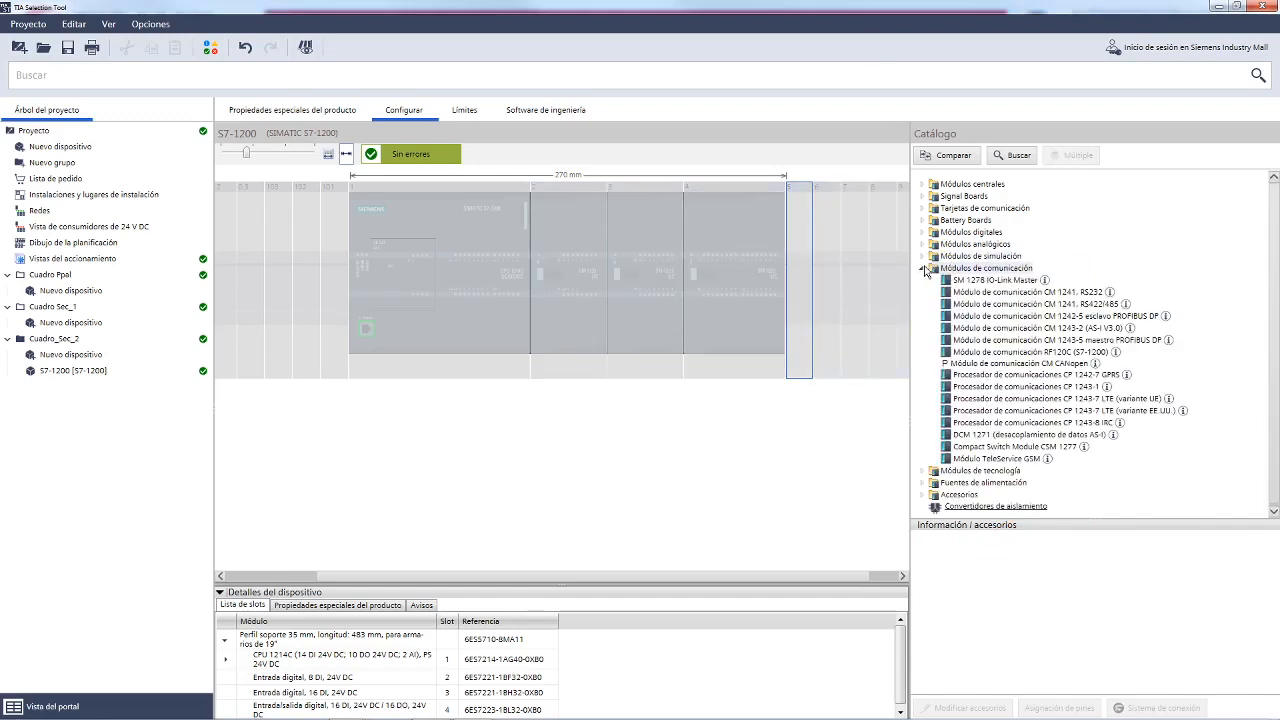
{"action": "left_click", "coordinate": [926, 268]}
{"action": "left_click", "coordinate": [926, 268]}
{"action": "left_click", "coordinate": [995, 292]}
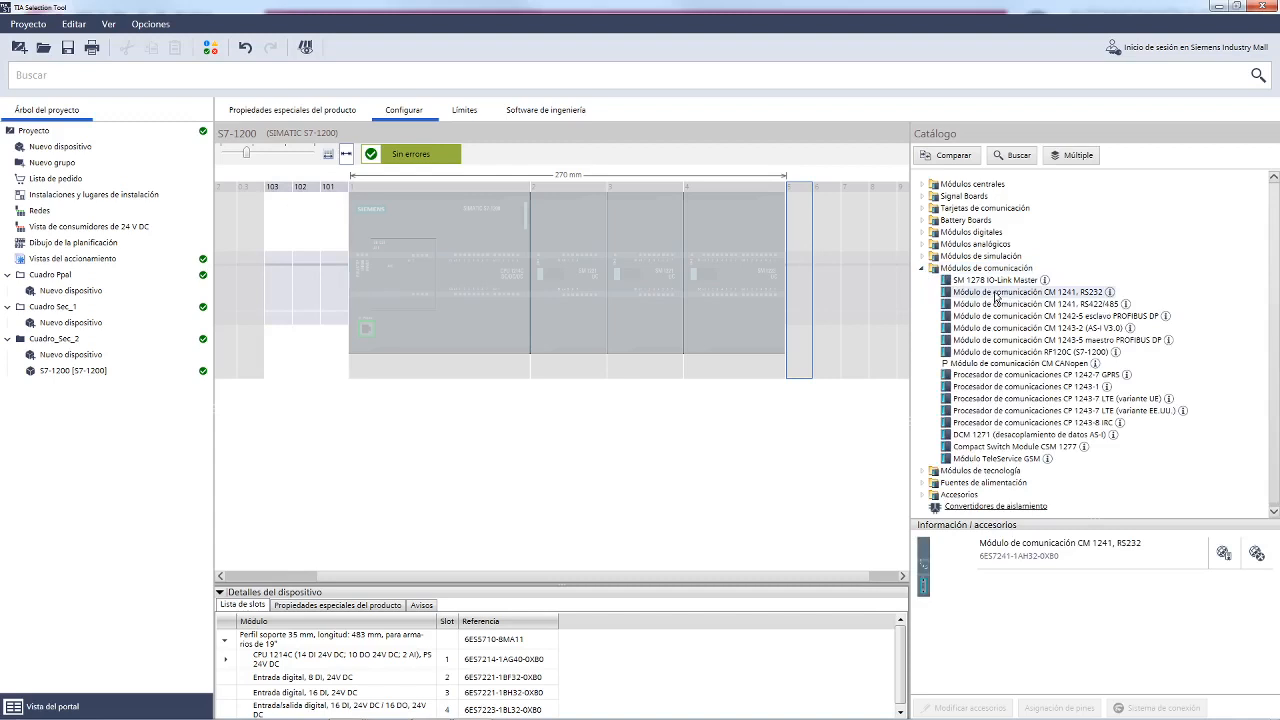
{"action": "key", "text": "ctrl+2"}
{"action": "mouse_move", "coordinate": [350, 173]}
{"action": "left_mouse_down"}
{"action": "mouse_move", "coordinate": [302, 166]}
{"action": "mouse_move", "coordinate": [258, 180]}
{"action": "mouse_move", "coordinate": [232, 300]}
{"action": "mouse_move", "coordinate": [337, 402]}
{"action": "mouse_move", "coordinate": [381, 214]}
{"action": "mouse_move", "coordinate": [350, 174]}
{"action": "left_mouse_up"}
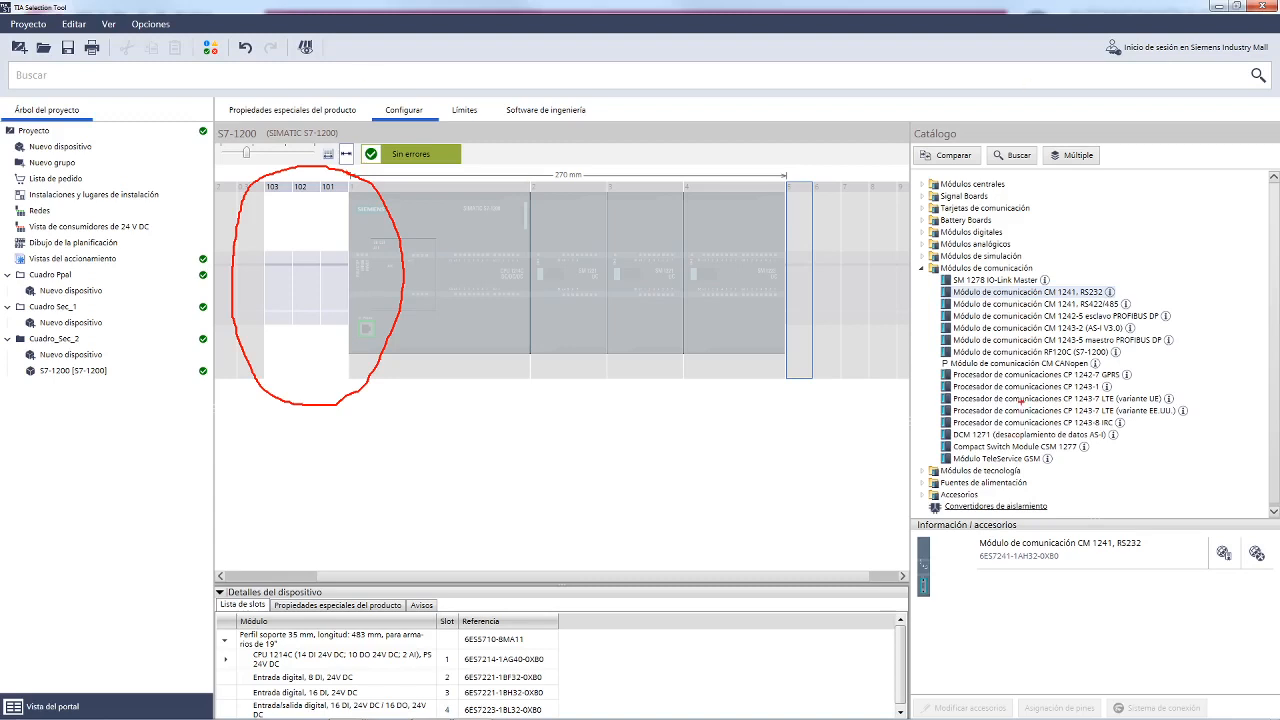
{"action": "key", "text": "Escape"}
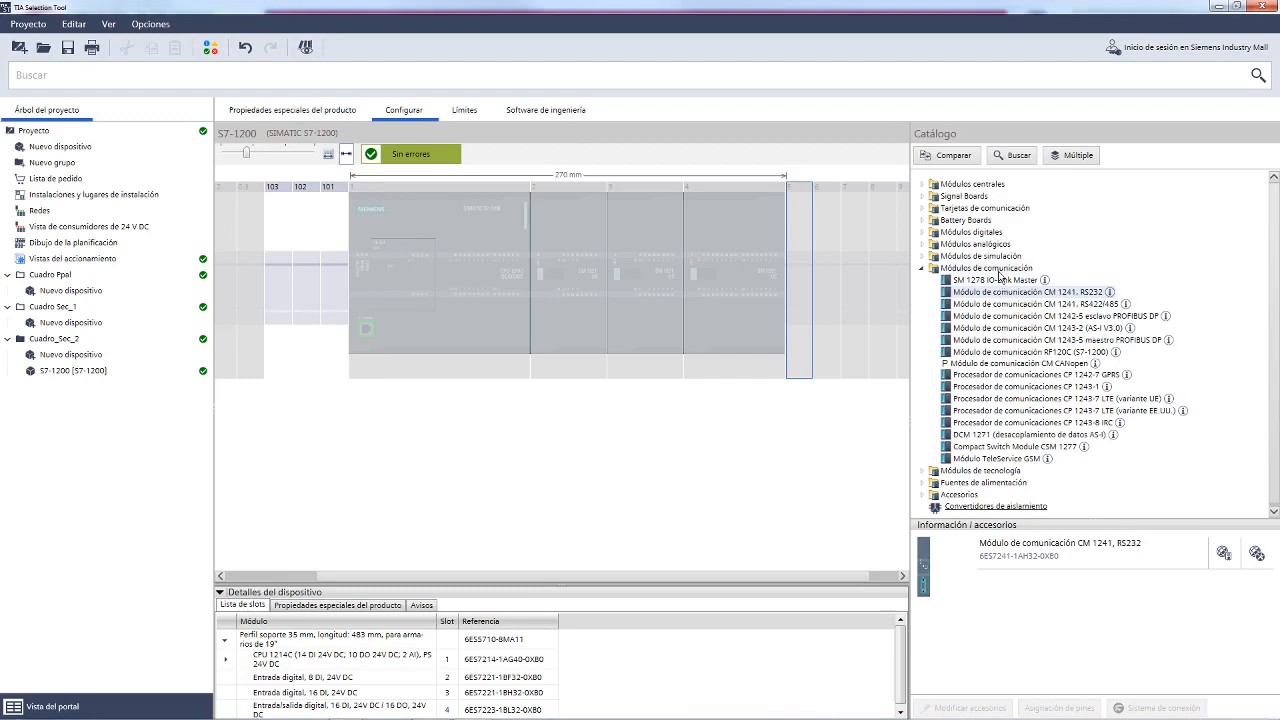
View the article information of the communication modules CM 1241 RS422/485, CM 1242-5 esclavo PROFIBUS DP and CM 1243-2 (AS-I V3.0).
{"action": "left_click", "coordinate": [1062, 305]}
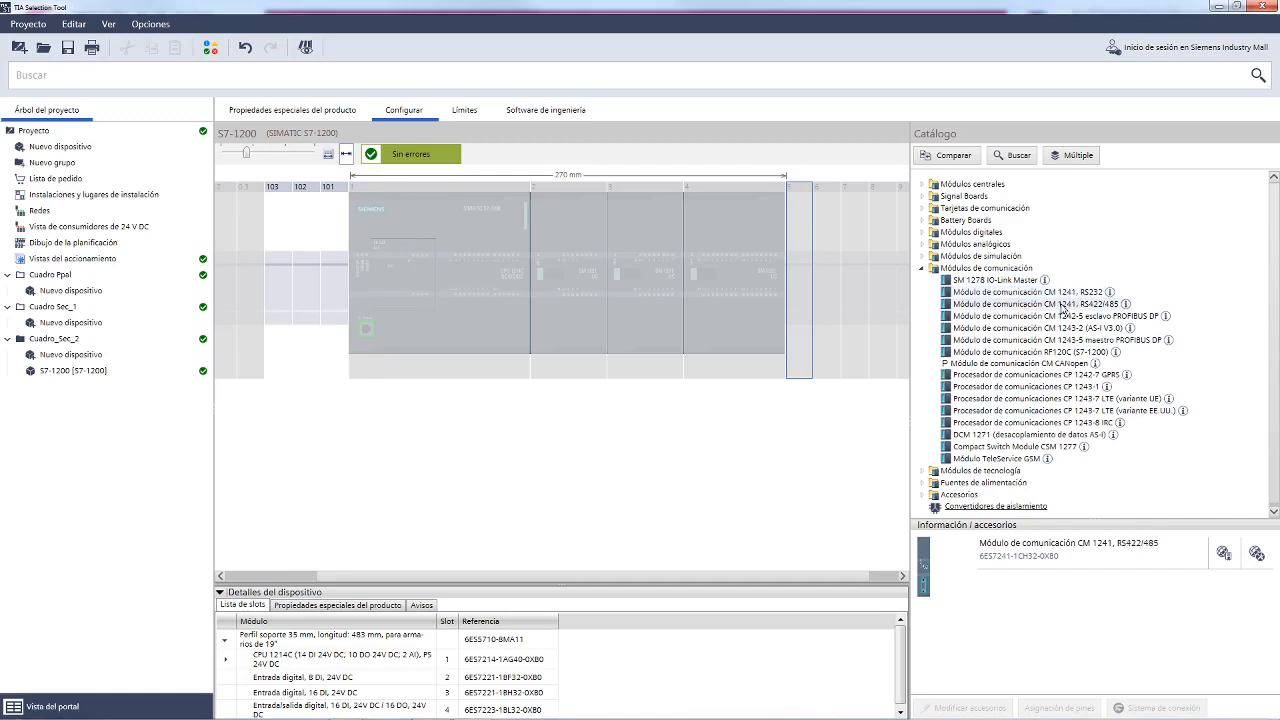
{"action": "left_click", "coordinate": [1105, 316]}
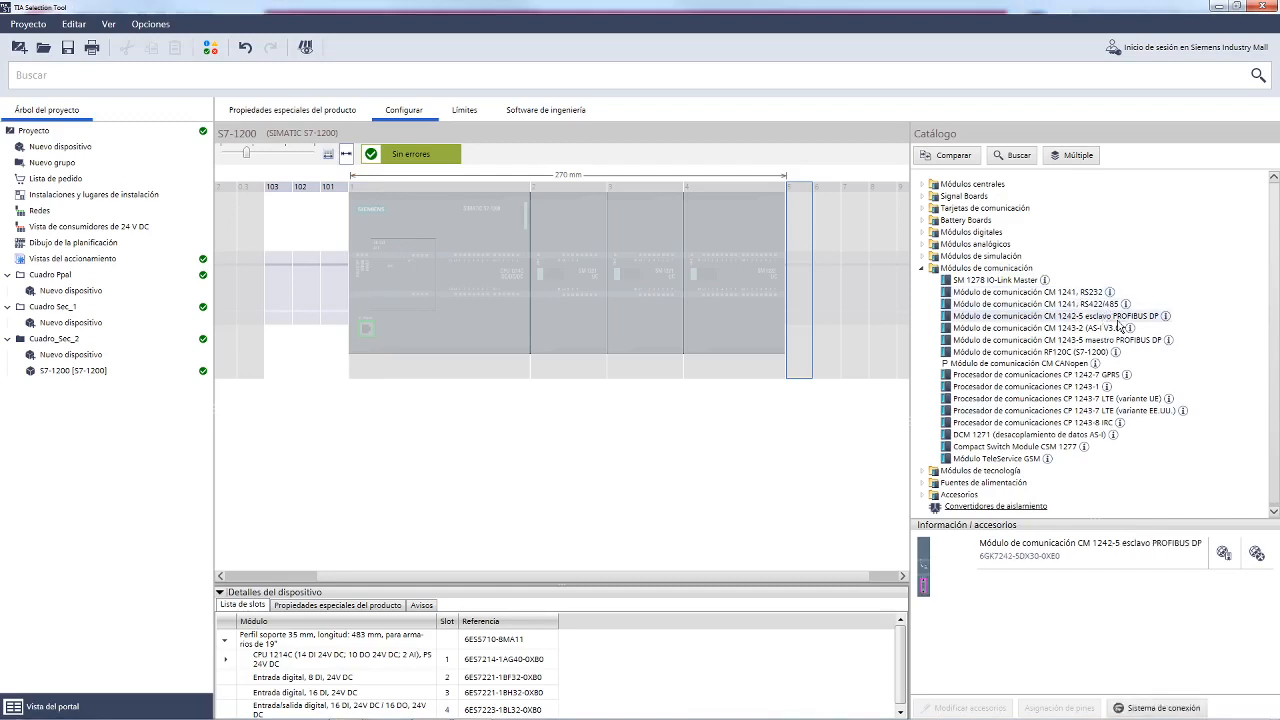
{"action": "left_click", "coordinate": [1103, 329]}
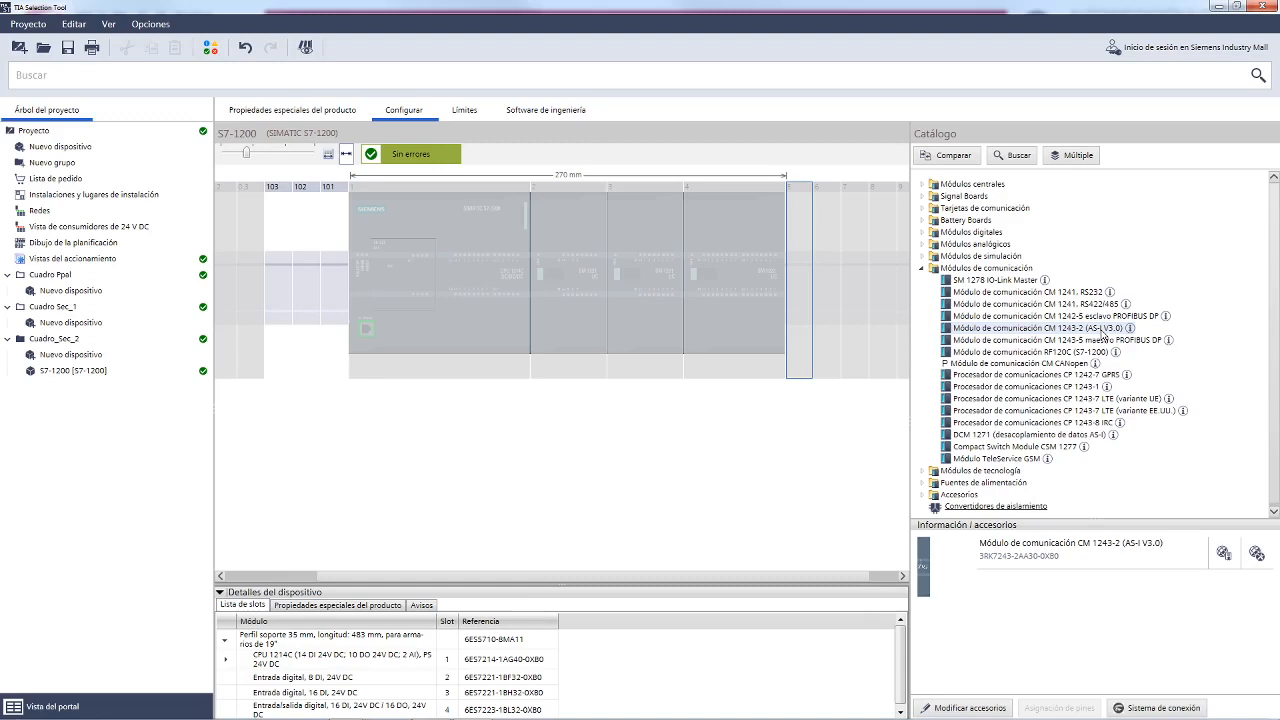
Place the communication module CM 1241, RS422/485 in slot 101 of the S7-1200 and collapse the communication modules.
{"action": "left_click", "coordinate": [922, 268]}
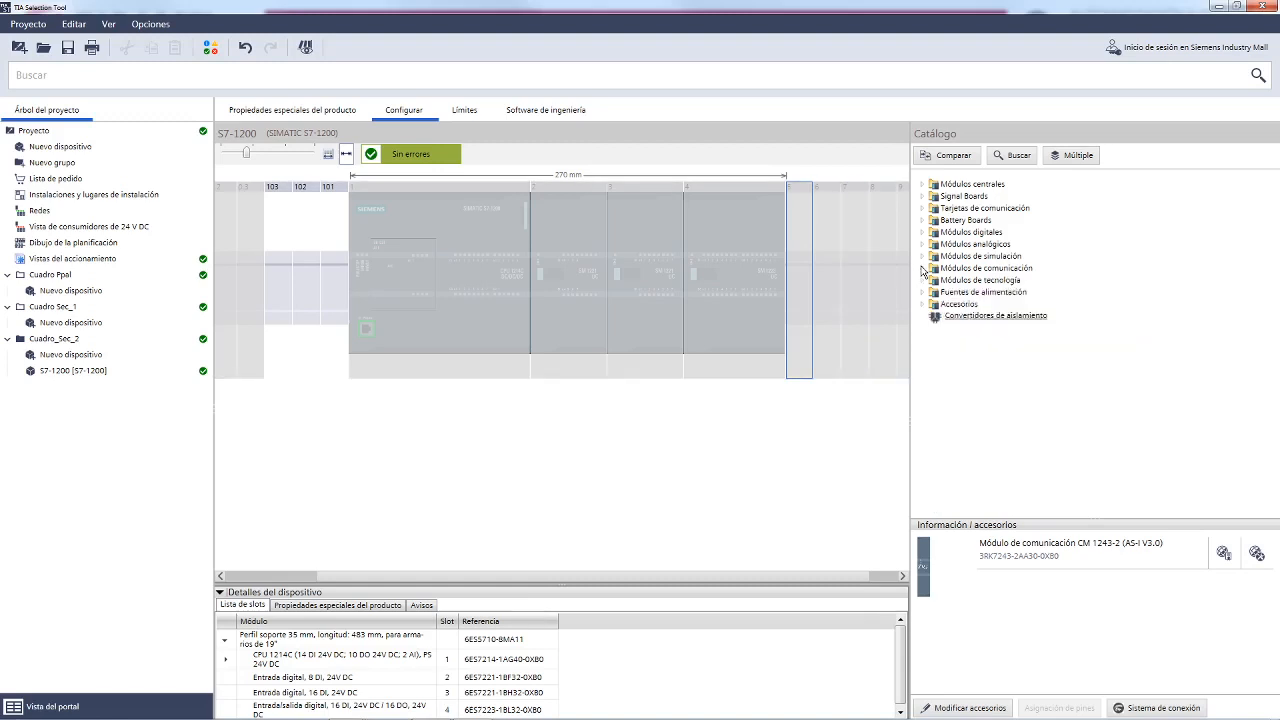
{"action": "left_click", "coordinate": [922, 268]}
{"action": "left_click", "coordinate": [1000, 304]}
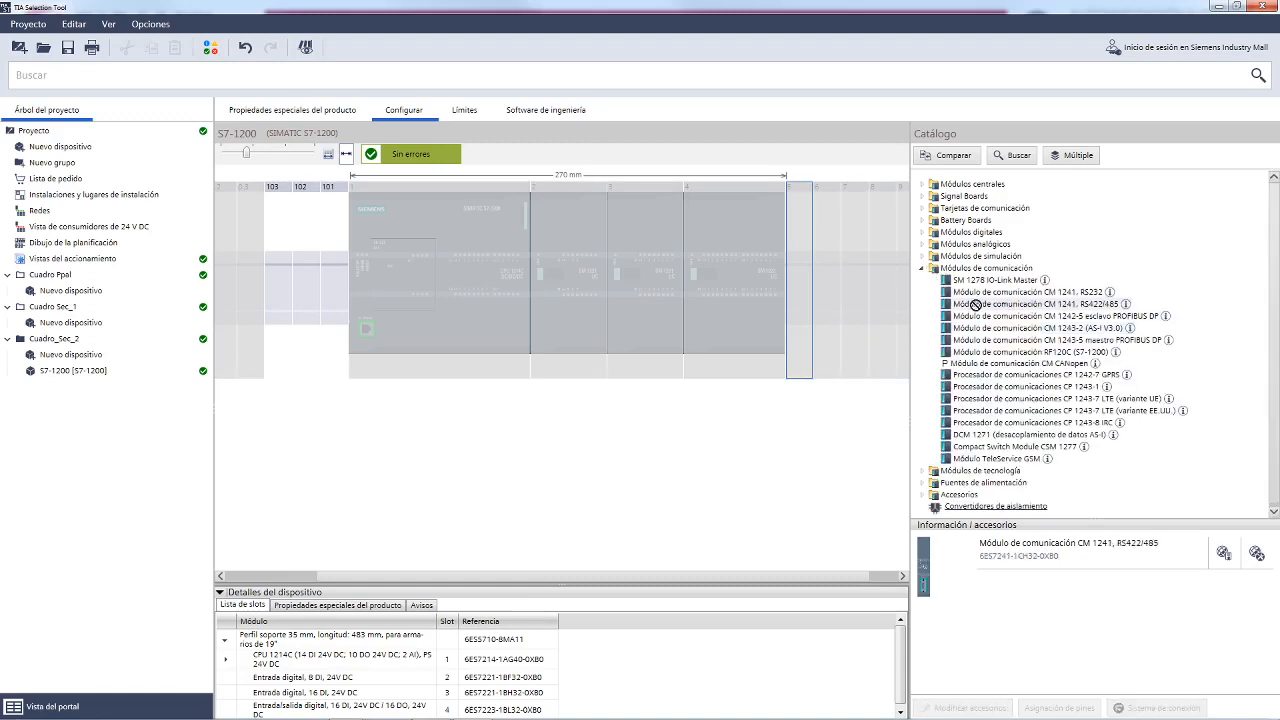
{"action": "left_click_drag", "start_coordinate": [320, 240], "coordinate": [344, 245]}
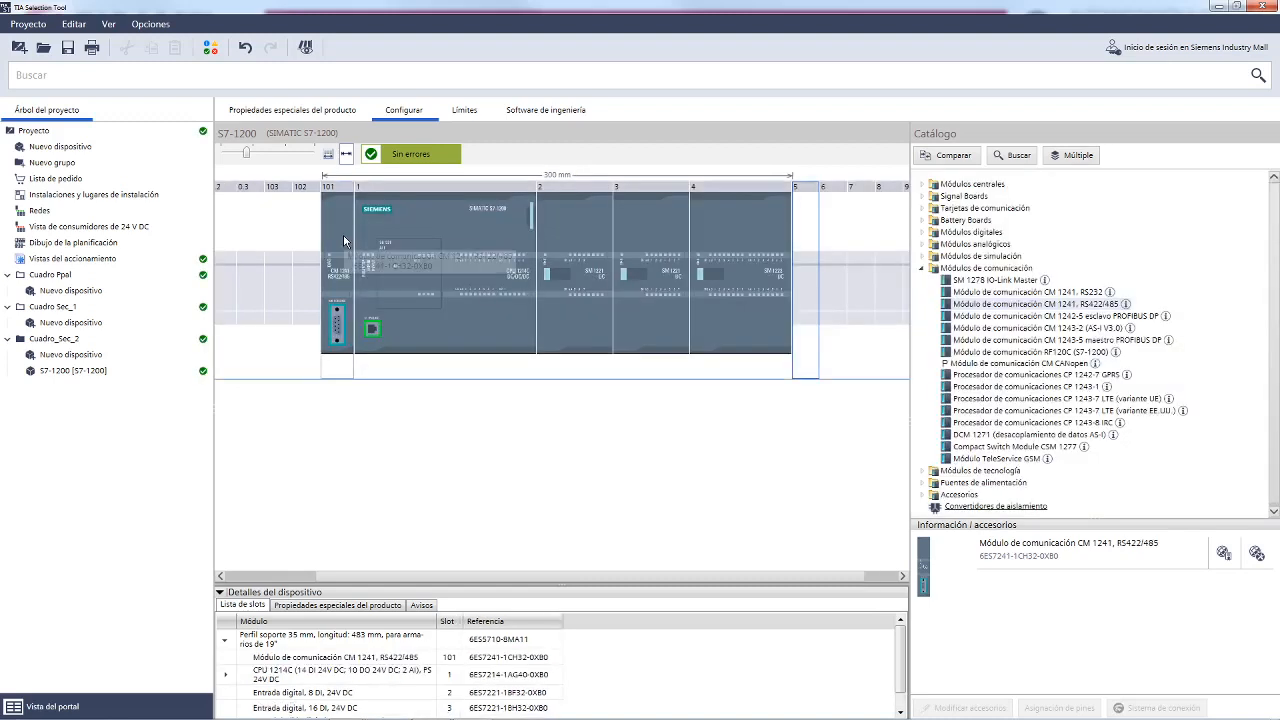
{"action": "left_click", "coordinate": [922, 268]}
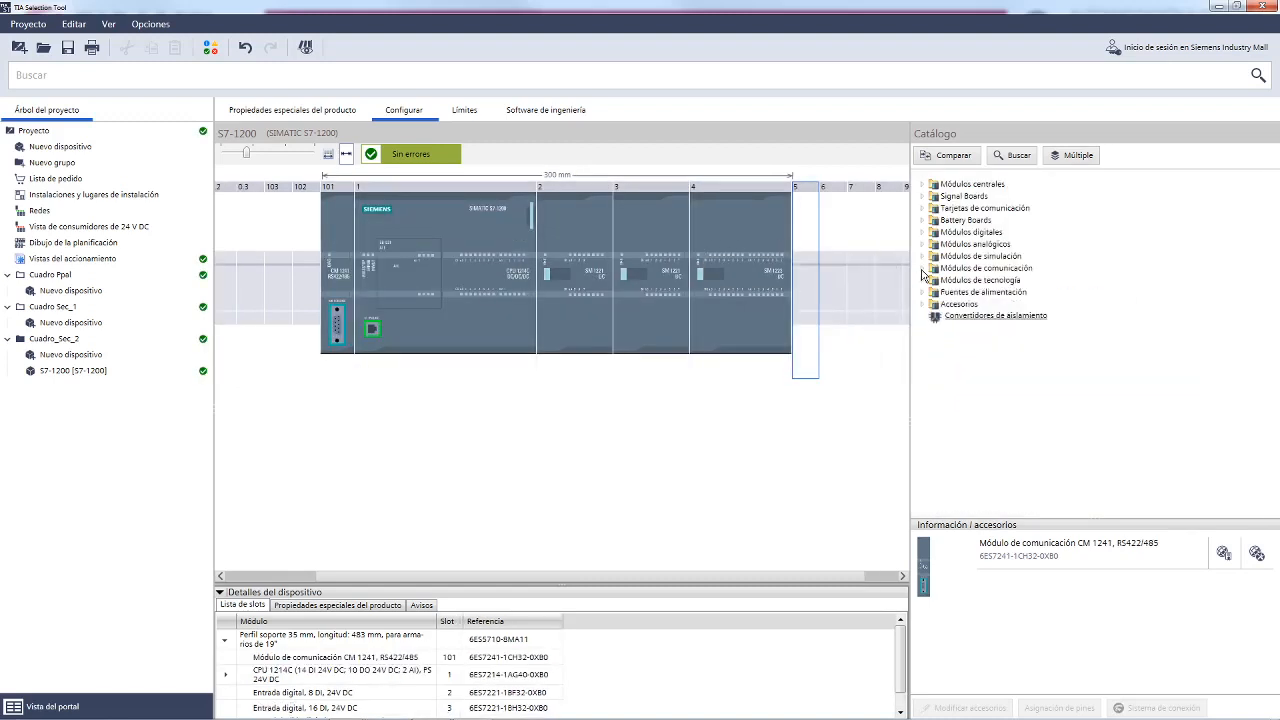
Try to place the SIWAREX WP231 weighing module in slot 5 of the S7-1200, cancelling its accessories selection.
{"action": "left_click", "coordinate": [924, 281]}
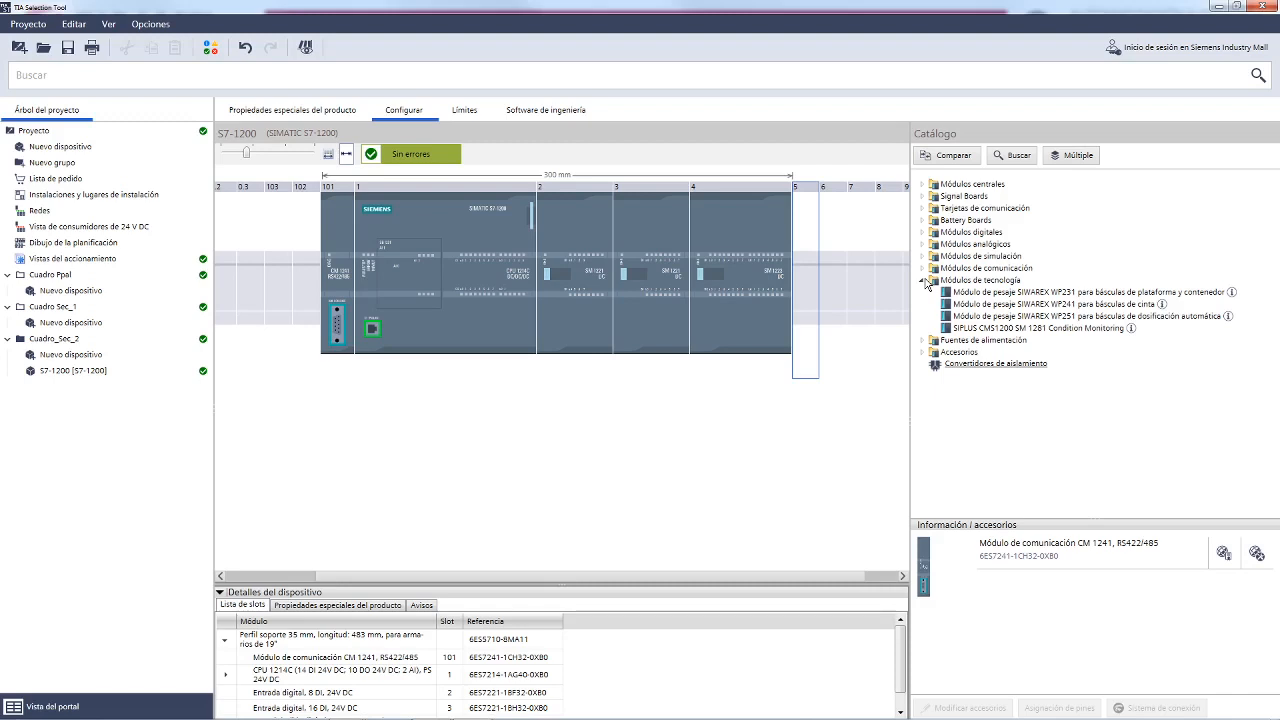
{"action": "left_click_drag", "start_coordinate": [1046, 294], "coordinate": [810, 266]}
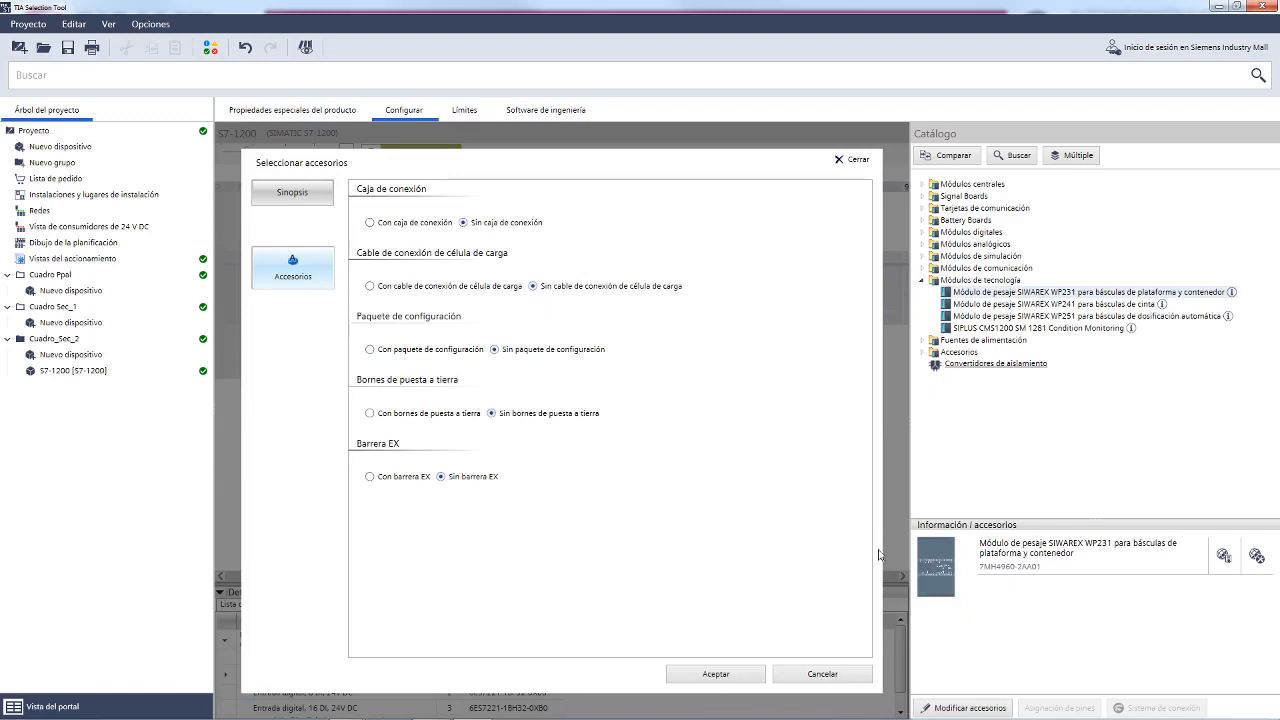
{"action": "left_click", "coordinate": [822, 674]}
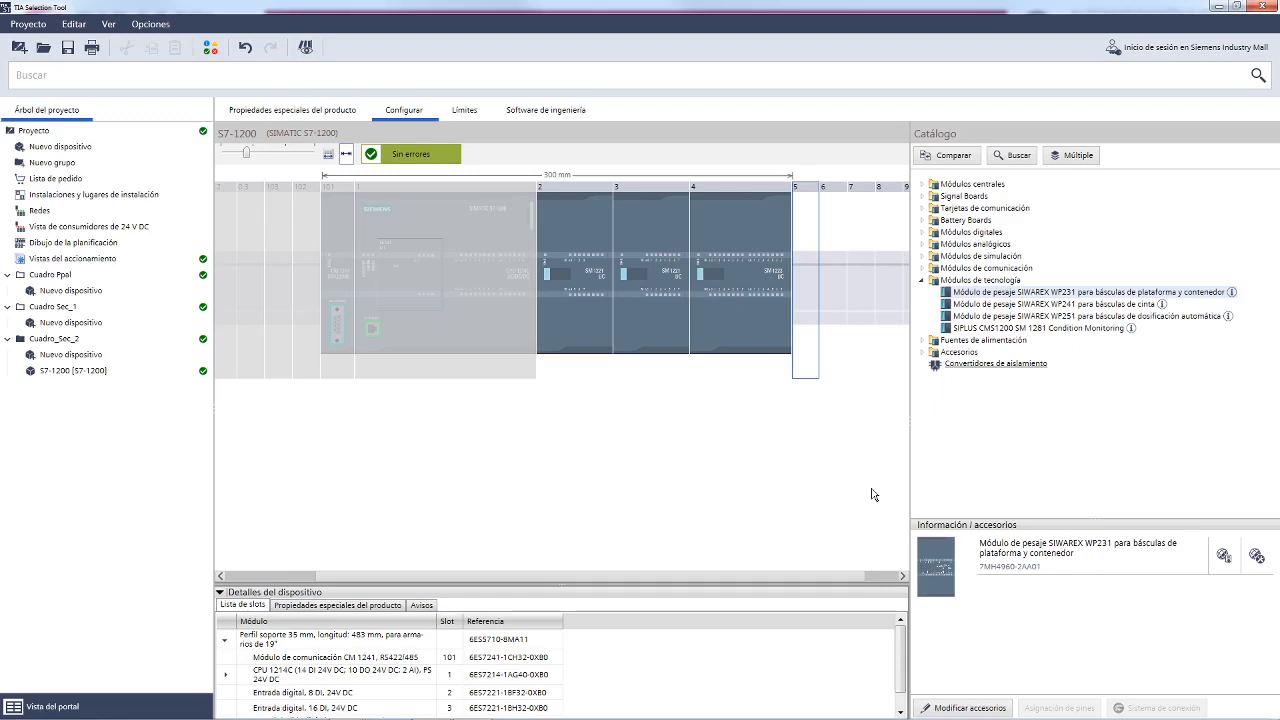
{"action": "left_click_drag", "start_coordinate": [872, 494], "coordinate": [828, 277]}
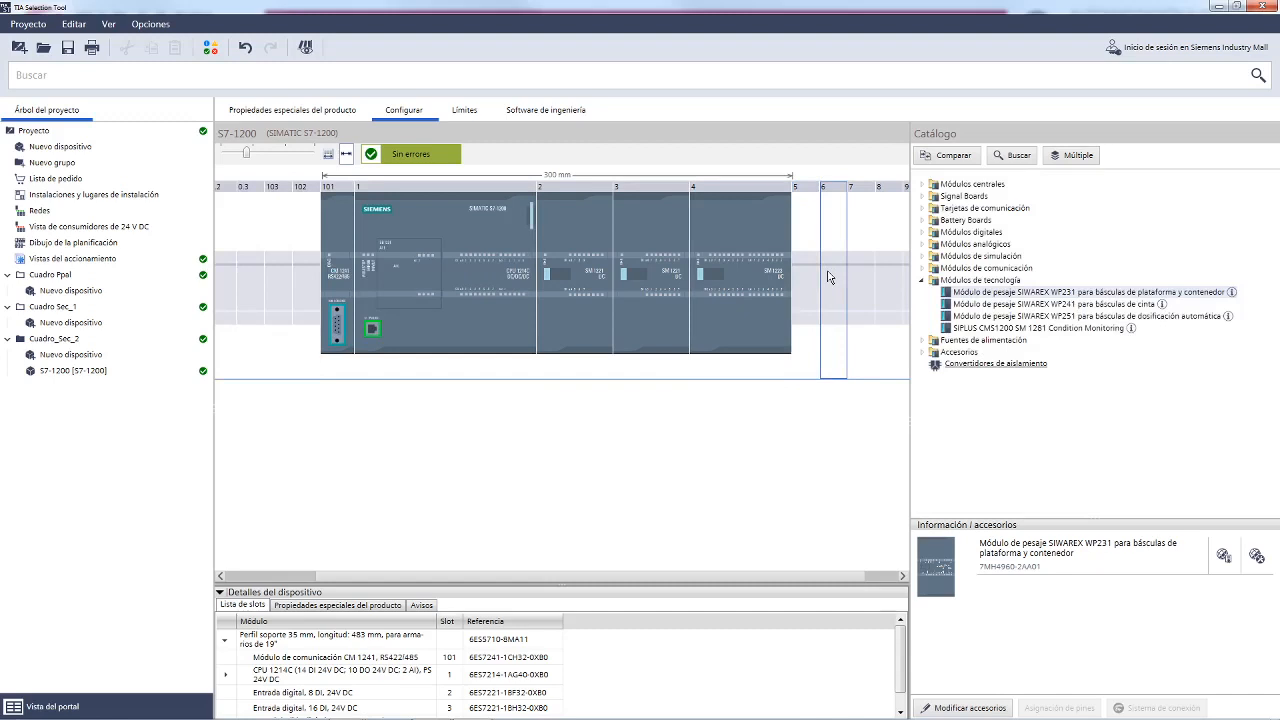
{"action": "left_click_drag", "start_coordinate": [828, 277], "coordinate": [742, 279]}
{"action": "mouse_move", "coordinate": [441, 237]}
{"action": "left_mouse_down"}
{"action": "mouse_move", "coordinate": [372, 240]}
{"action": "mouse_move", "coordinate": [415, 324]}
{"action": "mouse_move", "coordinate": [447, 232]}
{"action": "mouse_move", "coordinate": [440, 213]}
{"action": "left_mouse_up"}
{"action": "mouse_move", "coordinate": [834, 151]}
{"action": "left_mouse_down"}
{"action": "mouse_move", "coordinate": [630, 145]}
{"action": "mouse_move", "coordinate": [538, 222]}
{"action": "mouse_move", "coordinate": [541, 352]}
{"action": "mouse_move", "coordinate": [848, 370]}
{"action": "mouse_move", "coordinate": [810, 147]}
{"action": "left_mouse_up"}
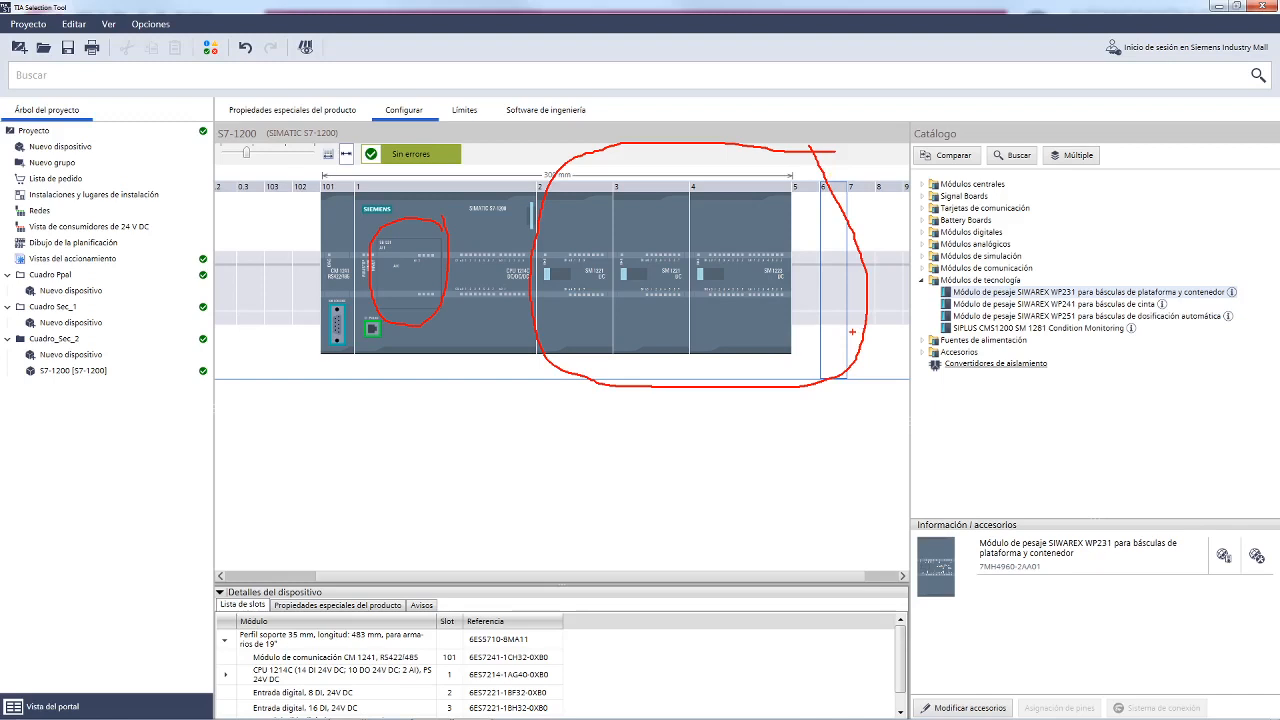
{"action": "mouse_move", "coordinate": [318, 168]}
{"action": "left_mouse_down"}
{"action": "mouse_move", "coordinate": [290, 168]}
{"action": "mouse_move", "coordinate": [254, 216]}
{"action": "mouse_move", "coordinate": [286, 354]}
{"action": "mouse_move", "coordinate": [341, 306]}
{"action": "left_mouse_up"}
{"action": "left_click_drag", "start_coordinate": [368, 244], "coordinate": [325, 156]}
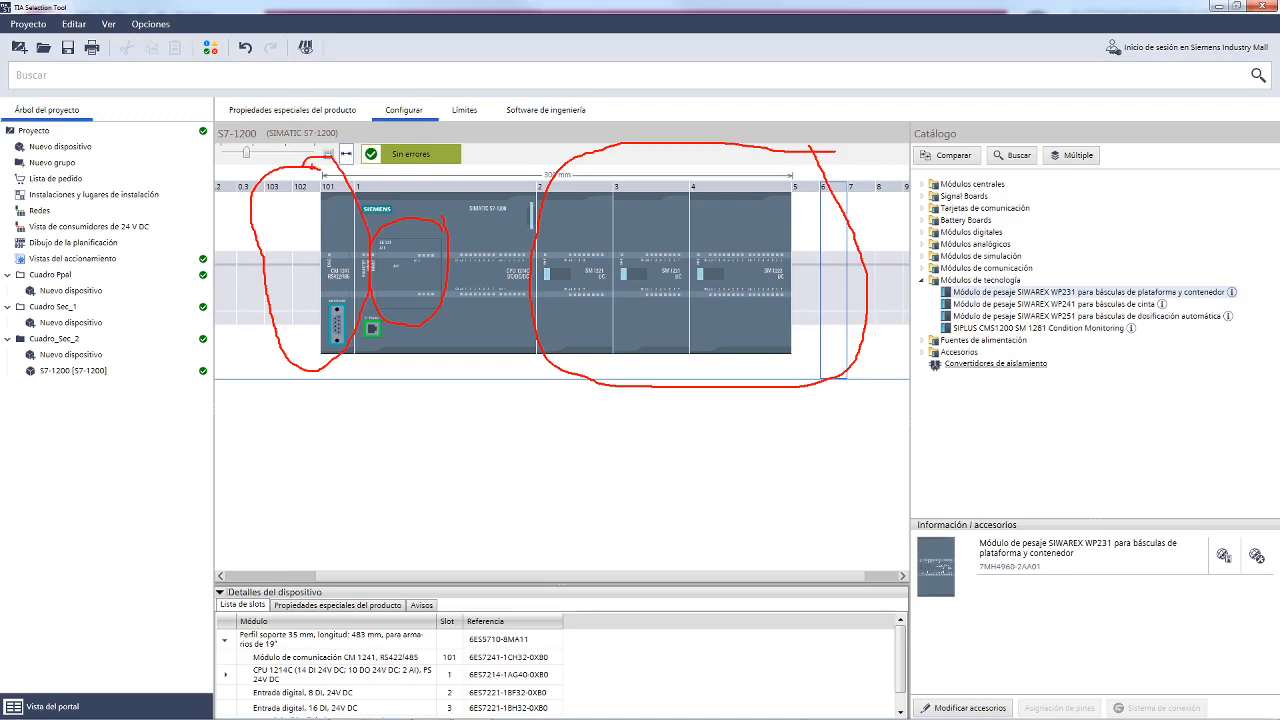
{"action": "key", "text": "Escape"}
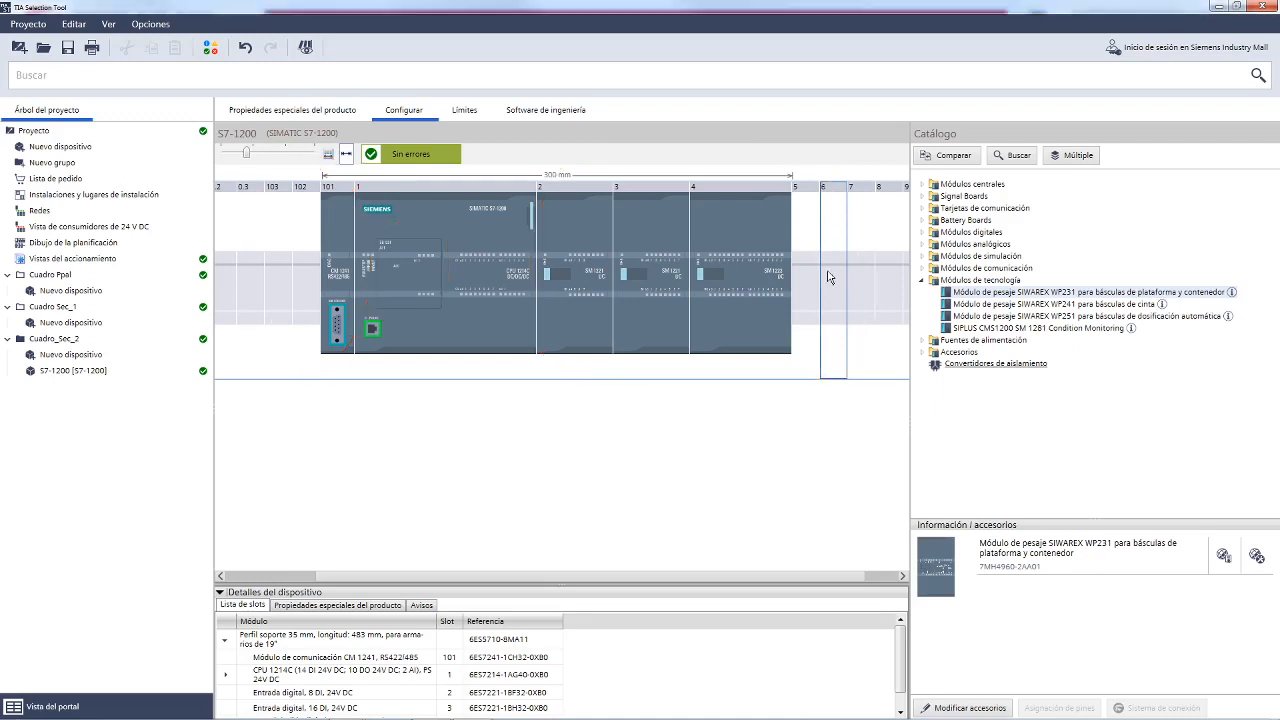
Switch to the running PowerPoint slide show about PLC/HMI and card selection.
{"action": "key", "text": "super"}
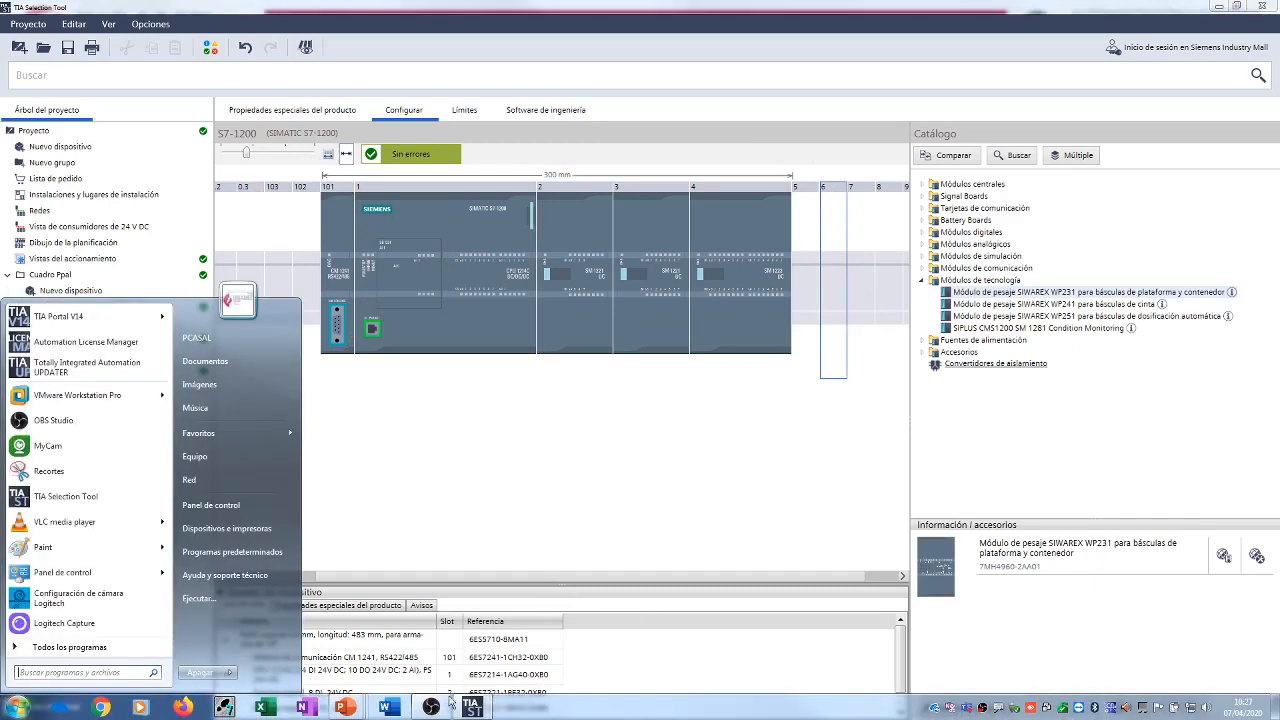
{"action": "left_click", "coordinate": [348, 706]}
{"action": "left_click", "coordinate": [372, 641]}
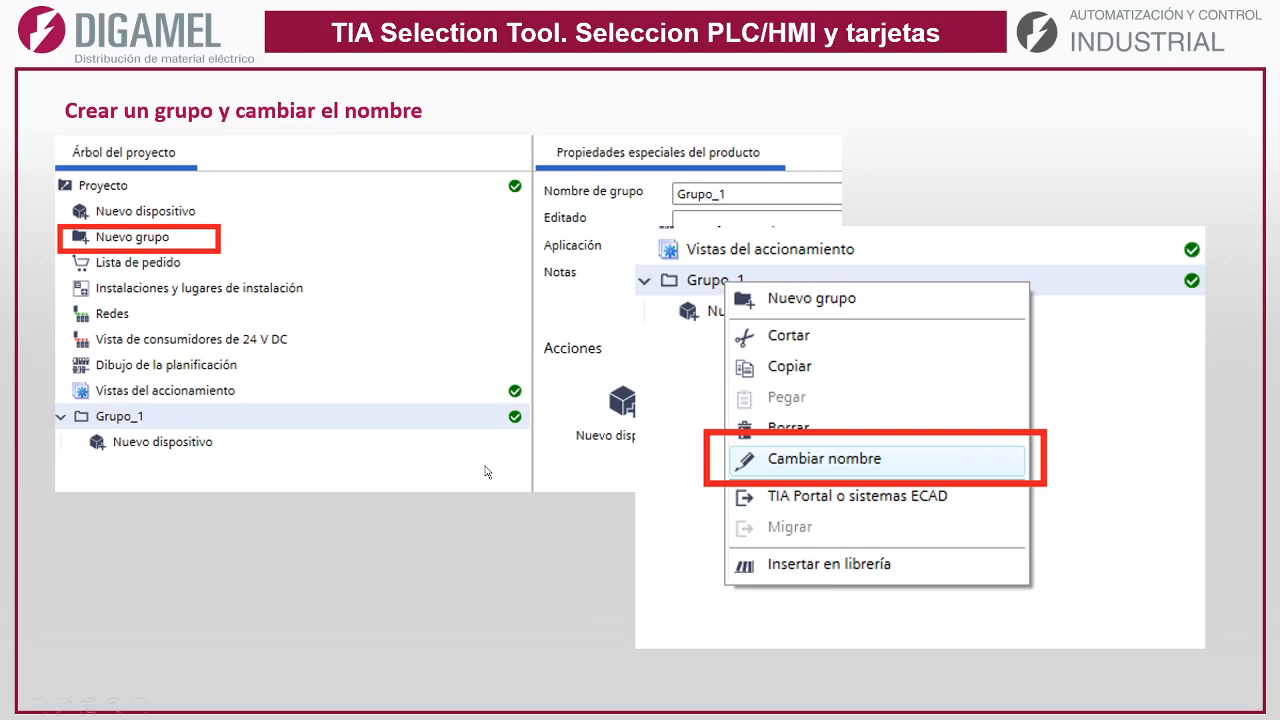
{"action": "left_click", "coordinate": [425, 383]}
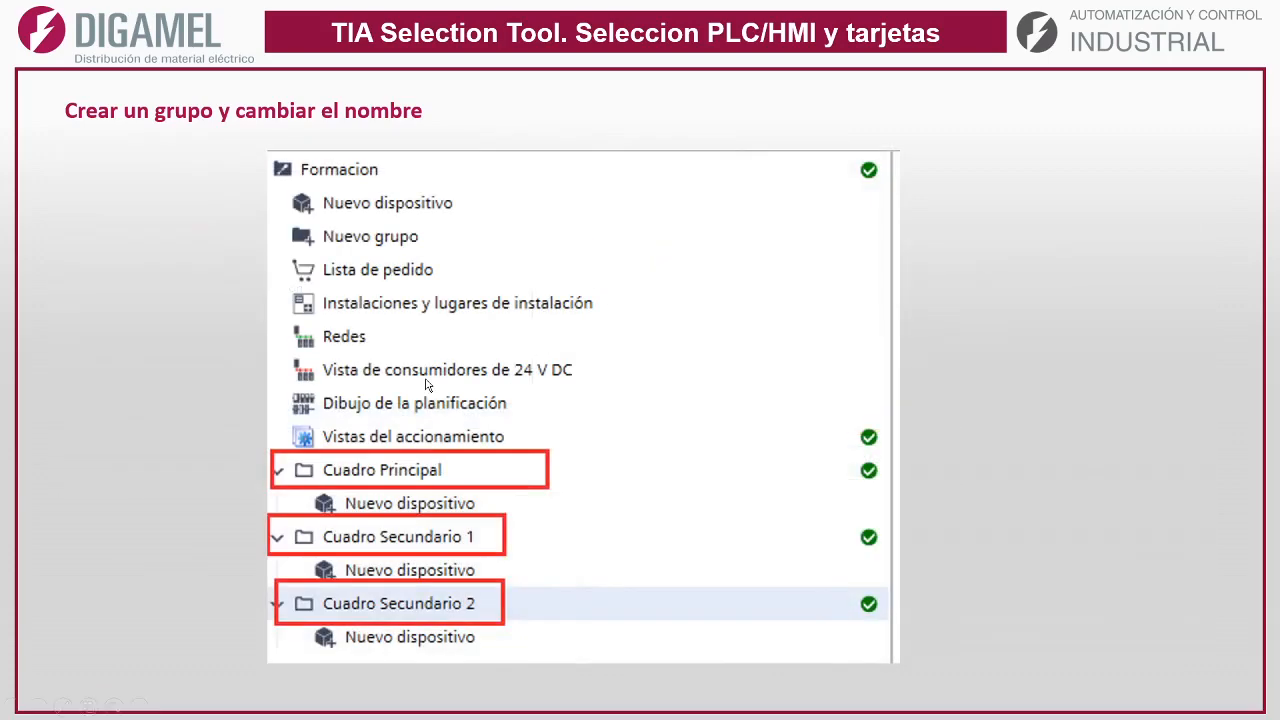
{"action": "left_click", "coordinate": [425, 383]}
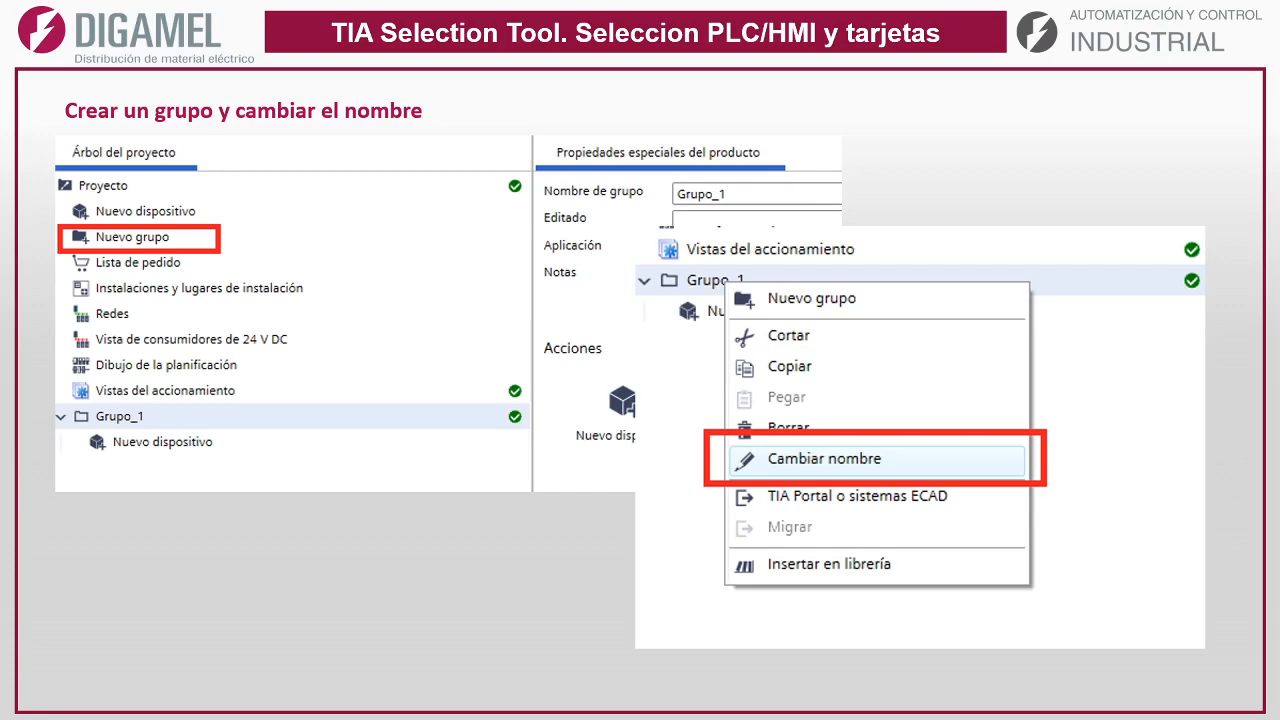
{"action": "key", "text": "Right"}
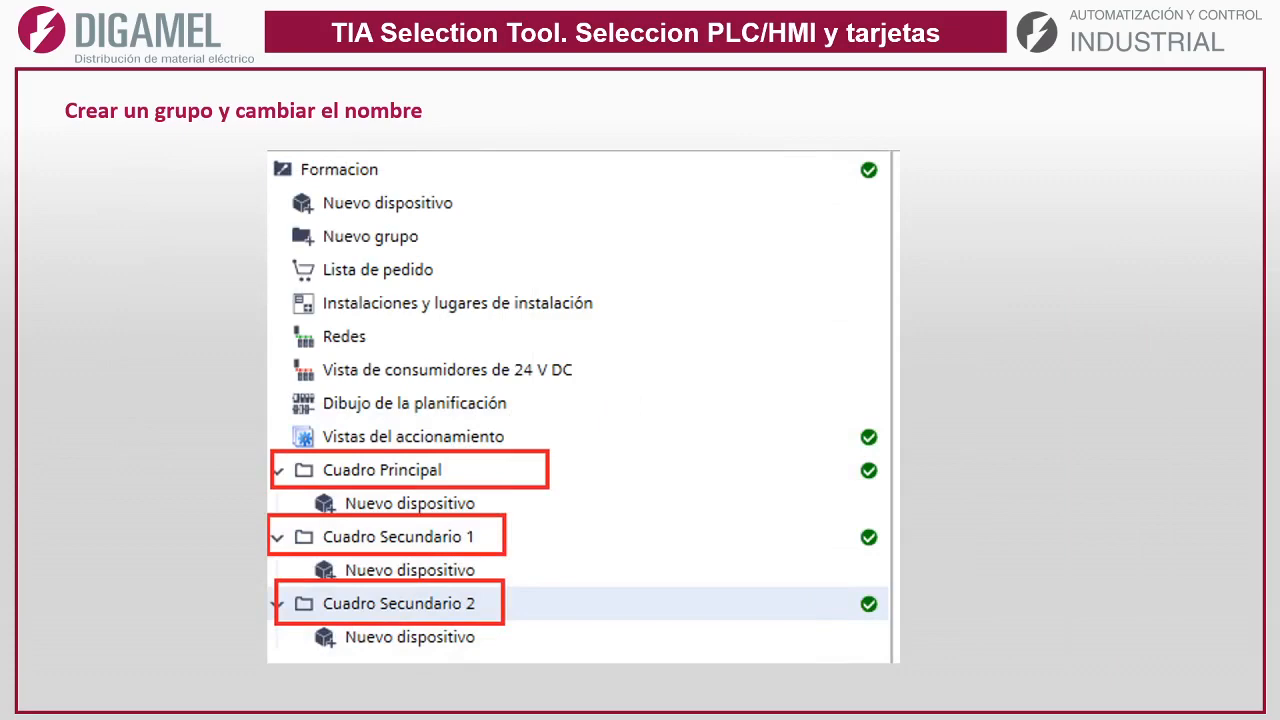
{"action": "left_click", "coordinate": [607, 187]}
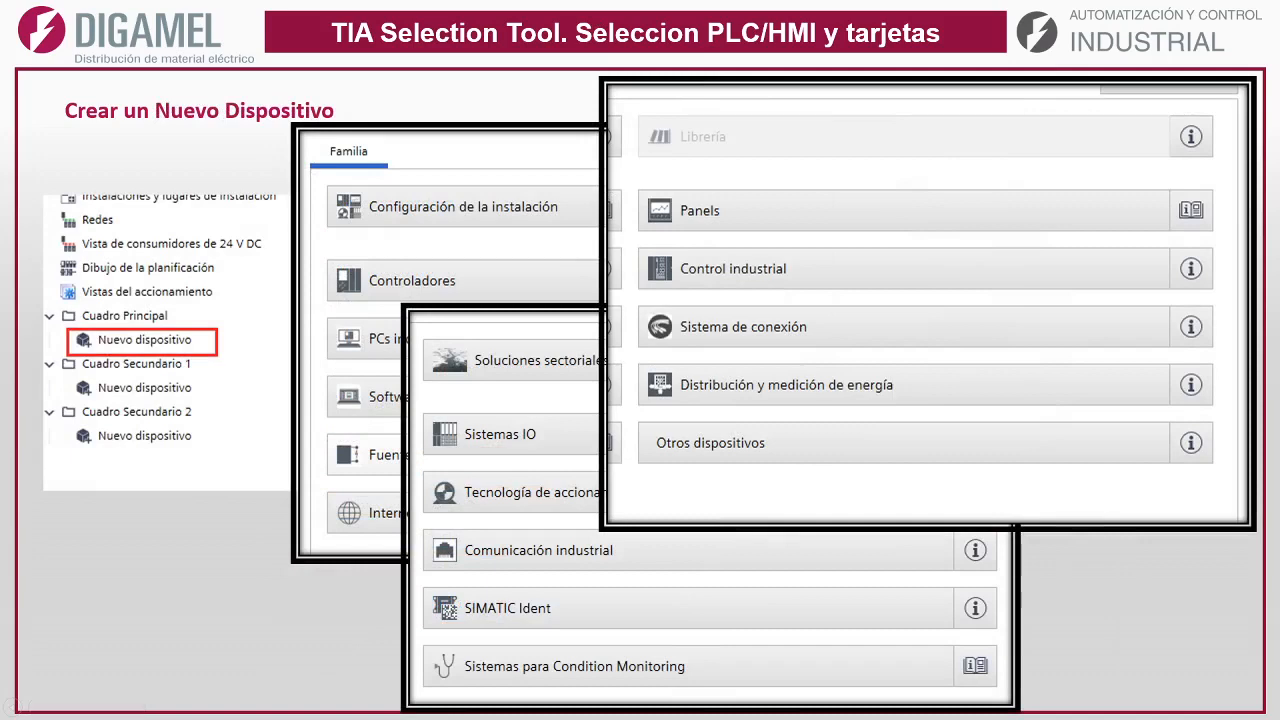
{"action": "left_click", "coordinate": [489, 316]}
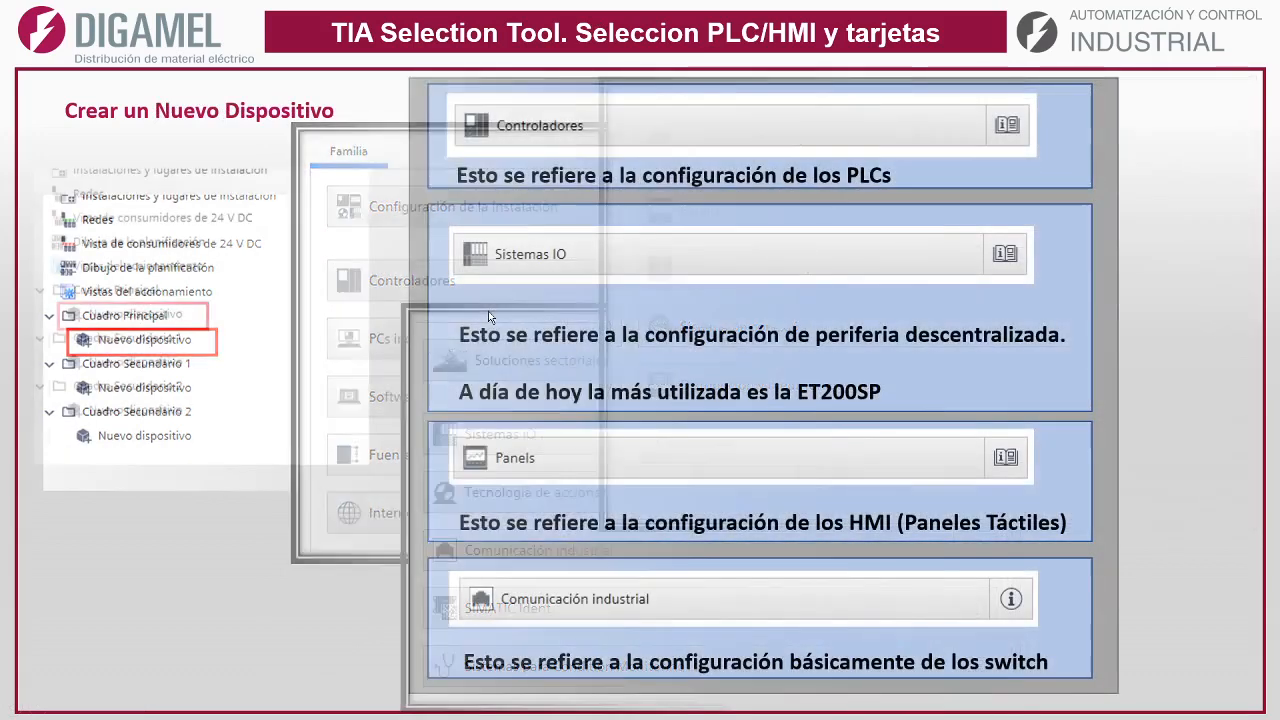
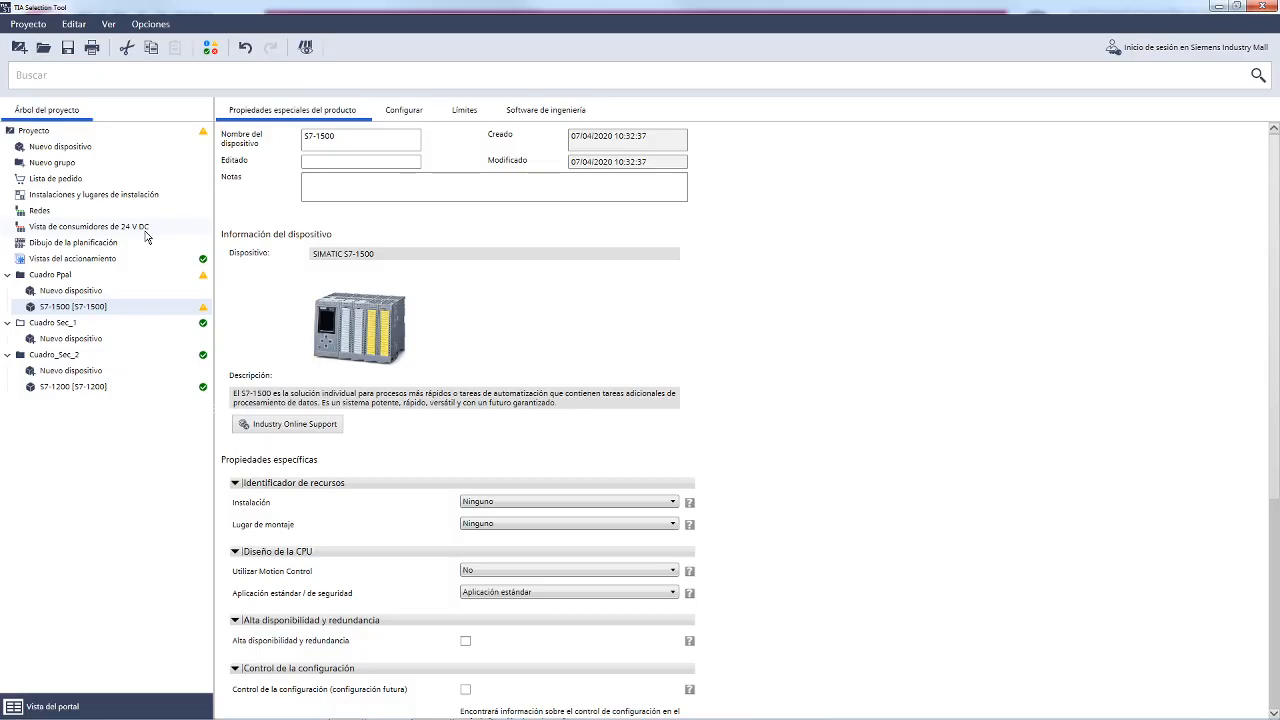
Examine the specific properties of Cuadro Ppal's S7-1500, focusing on the CPU's standard or safety application setting.
{"action": "scroll", "coordinate": [828, 308], "scroll_direction": "down", "scroll_amount": 1}
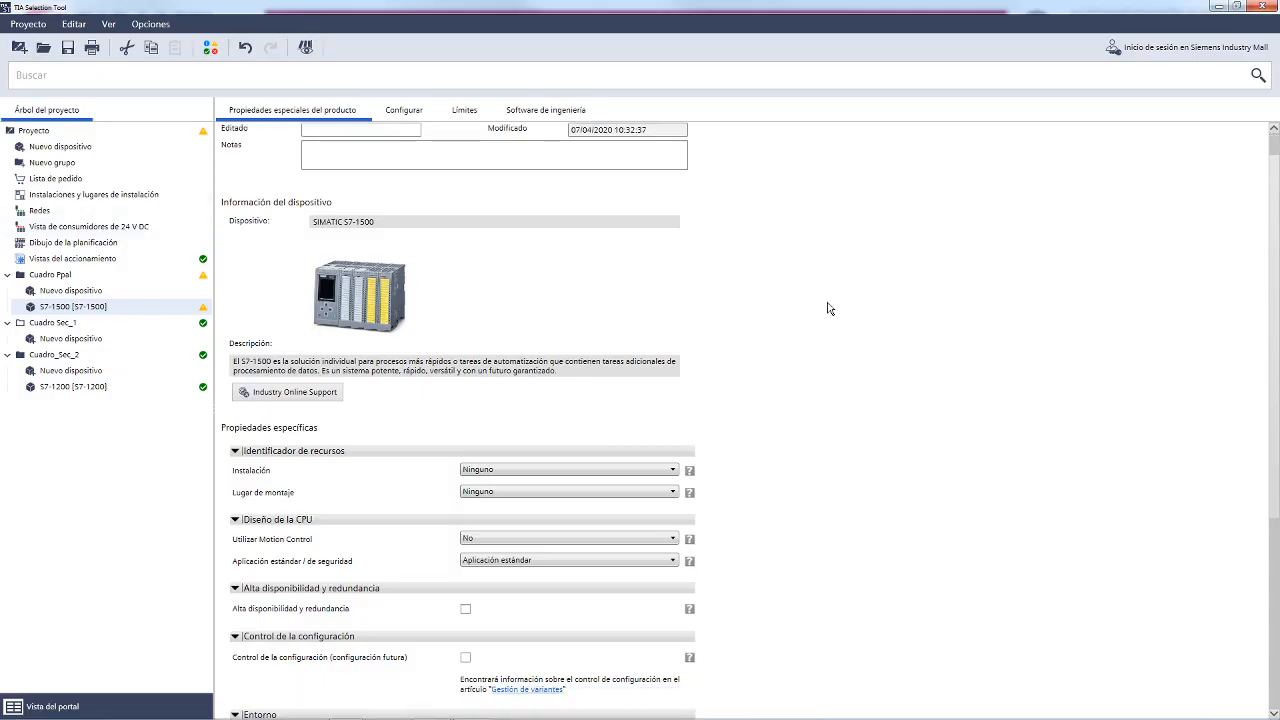
{"action": "scroll", "coordinate": [828, 308], "scroll_direction": "down", "scroll_amount": 1}
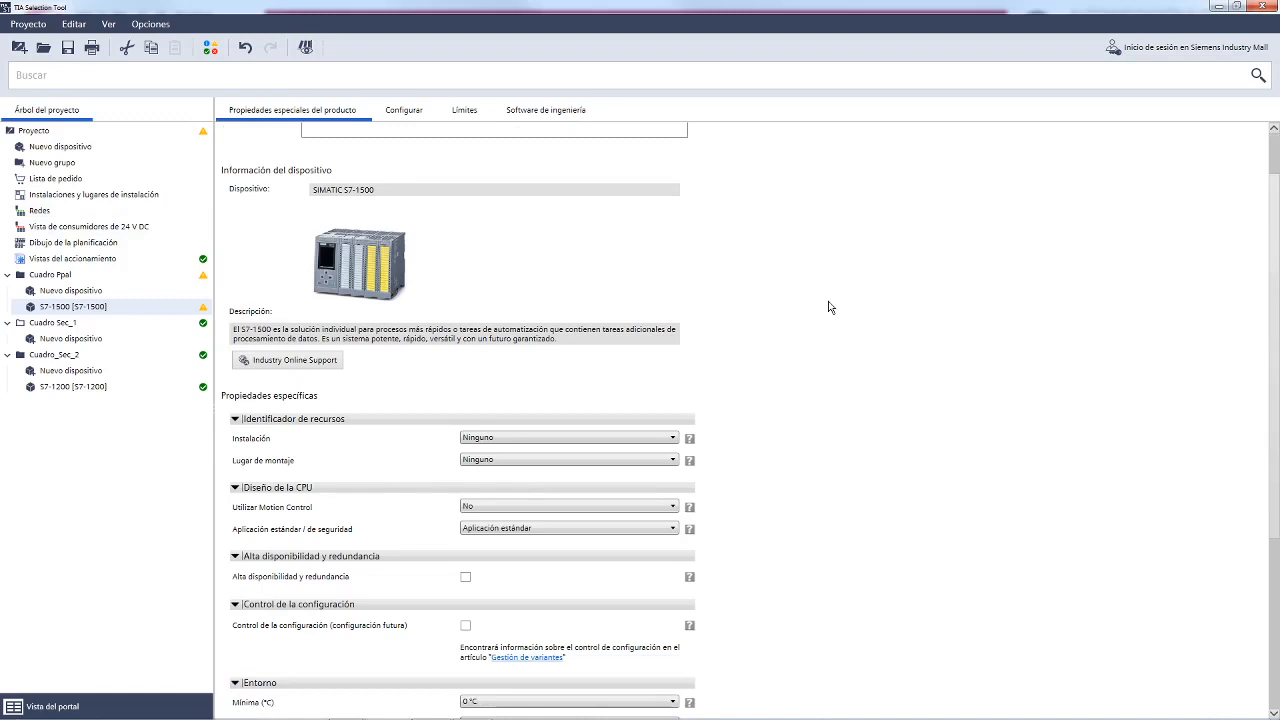
{"action": "mouse_move", "coordinate": [446, 514]}
{"action": "left_mouse_down"}
{"action": "mouse_move", "coordinate": [252, 509]}
{"action": "mouse_move", "coordinate": [290, 550]}
{"action": "mouse_move", "coordinate": [545, 548]}
{"action": "mouse_move", "coordinate": [730, 510]}
{"action": "mouse_move", "coordinate": [504, 500]}
{"action": "mouse_move", "coordinate": [430, 511]}
{"action": "left_mouse_up"}
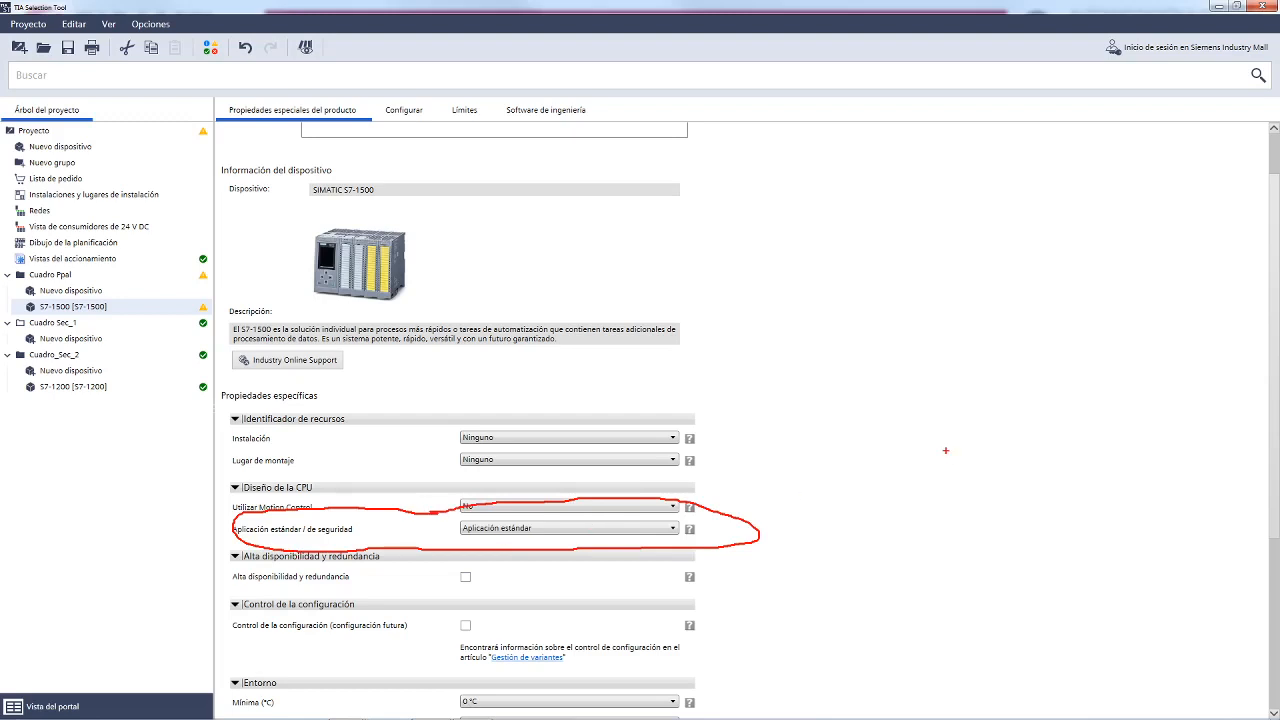
{"action": "key", "text": "Escape"}
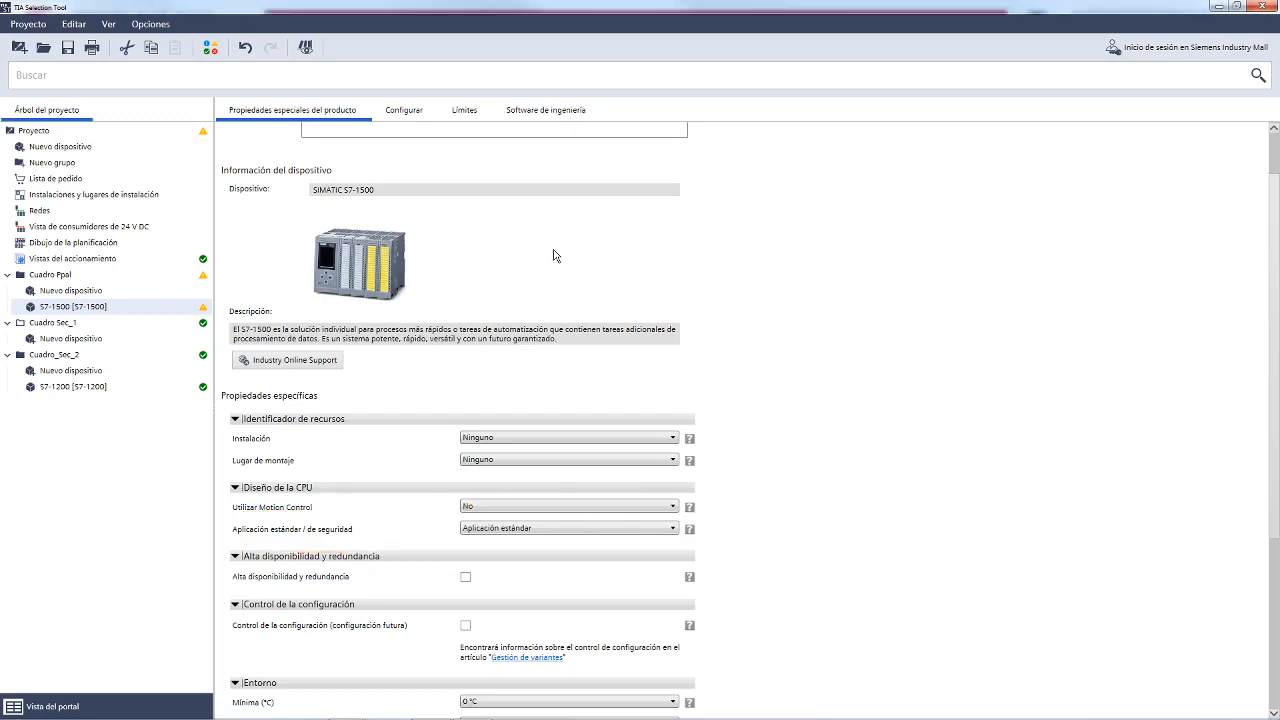
Open the S7-1500's hardware configuration and collapse the standard CPUs to see the central module families.
{"action": "left_click", "coordinate": [418, 117]}
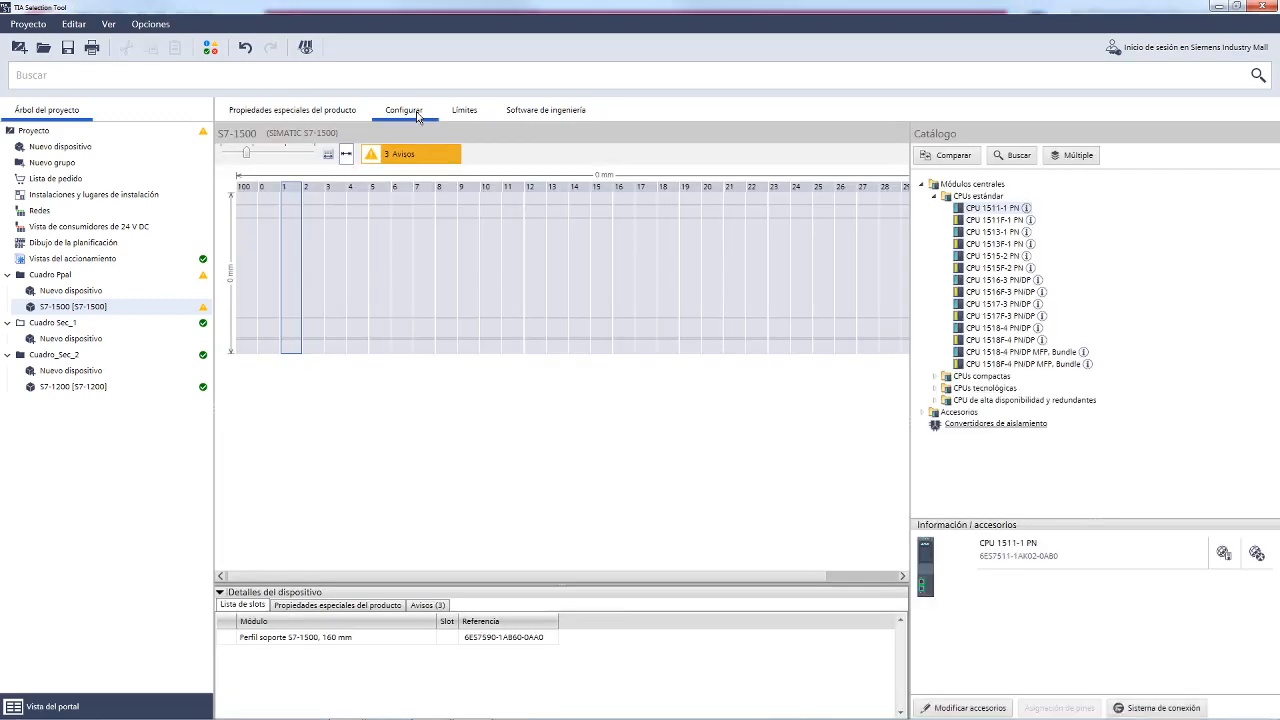
{"action": "left_click", "coordinate": [933, 197]}
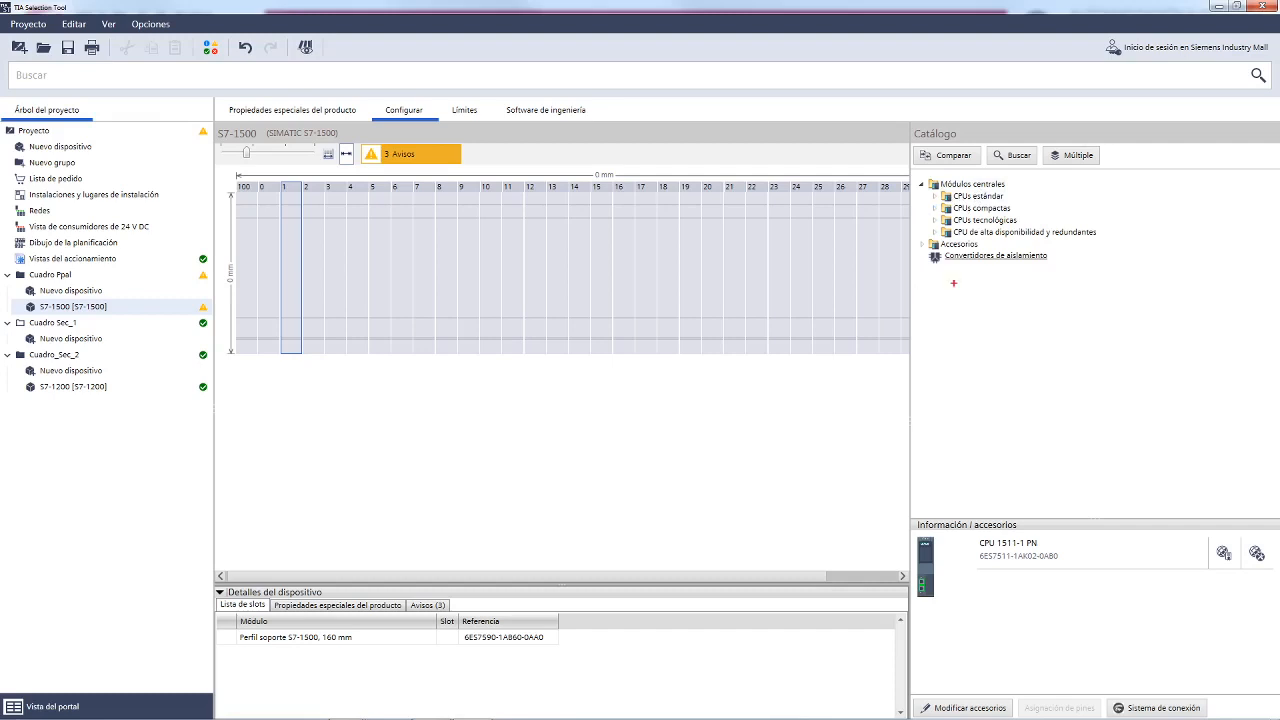
{"action": "mouse_move", "coordinate": [1020, 183]}
{"action": "left_mouse_down"}
{"action": "mouse_move", "coordinate": [966, 188]}
{"action": "mouse_move", "coordinate": [918, 222]}
{"action": "mouse_move", "coordinate": [1002, 244]}
{"action": "mouse_move", "coordinate": [1124, 236]}
{"action": "mouse_move", "coordinate": [1022, 186]}
{"action": "left_mouse_up"}
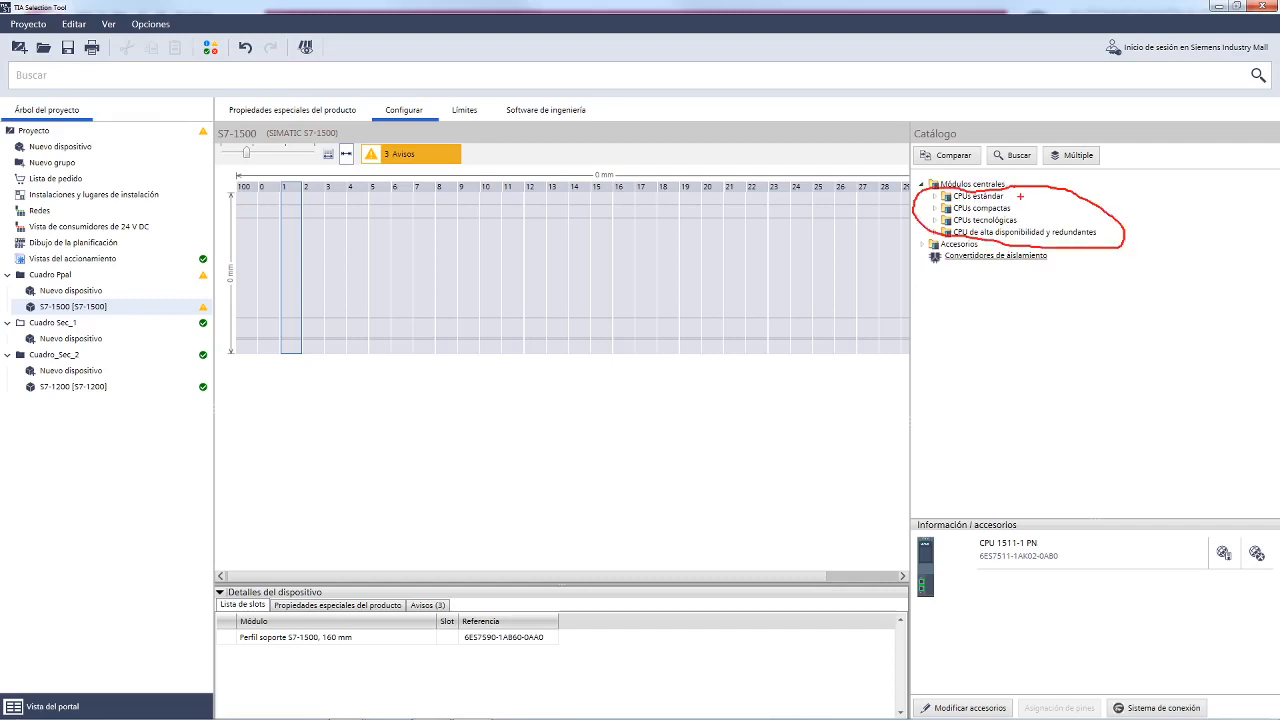
{"action": "key", "text": "Escape"}
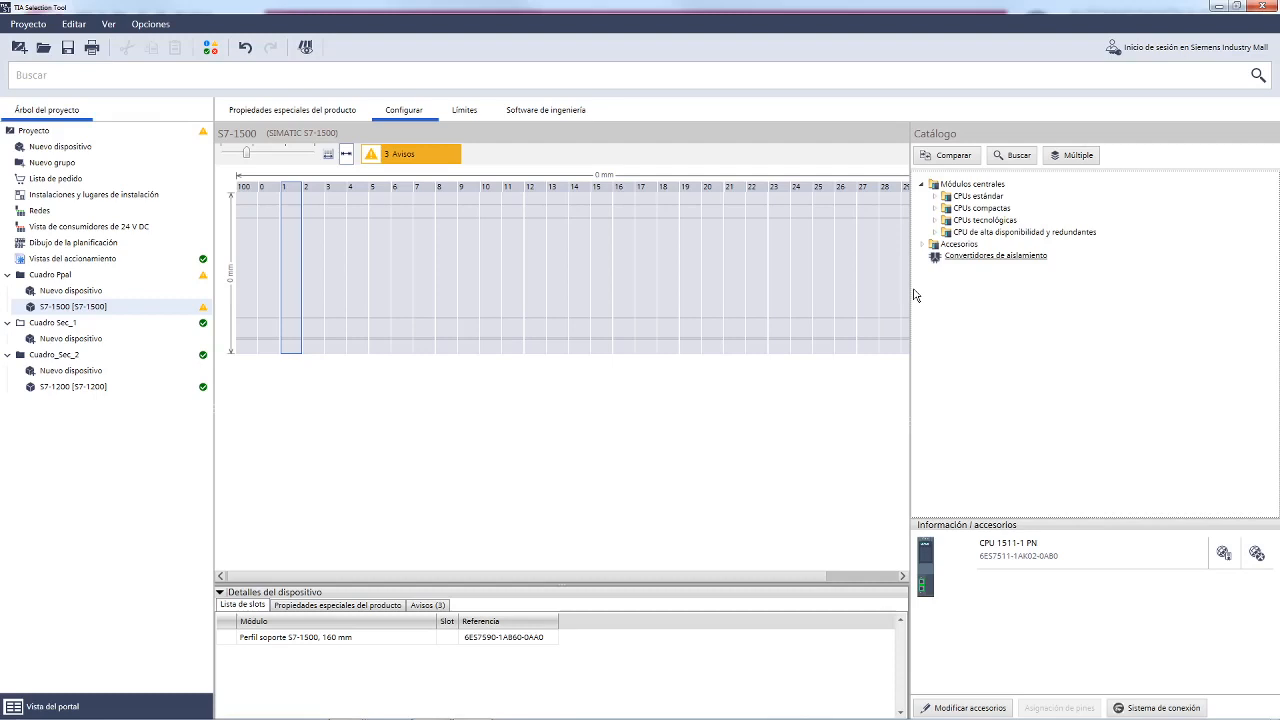
Expand the compact, technology and high-availability CPU families, viewing the article information of CPU 1511C-1 PN and CPU 1511T-1 PN.
{"action": "left_click", "coordinate": [934, 208]}
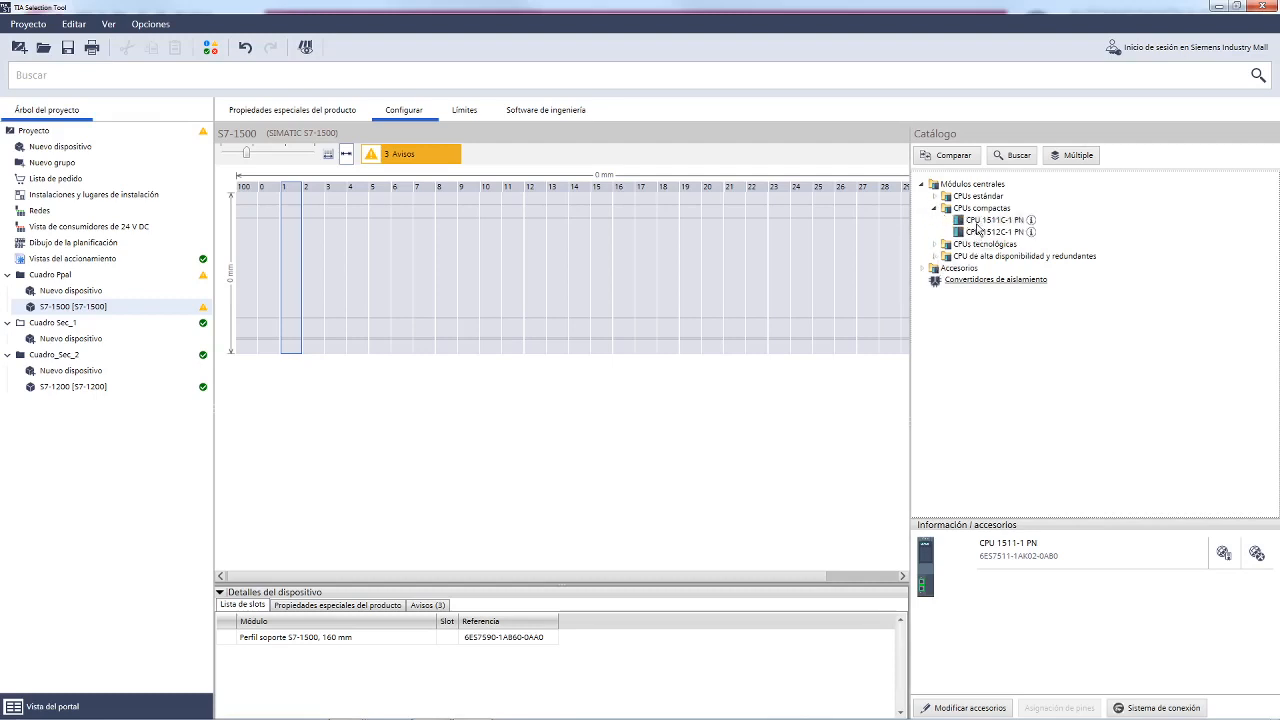
{"action": "left_click", "coordinate": [977, 224]}
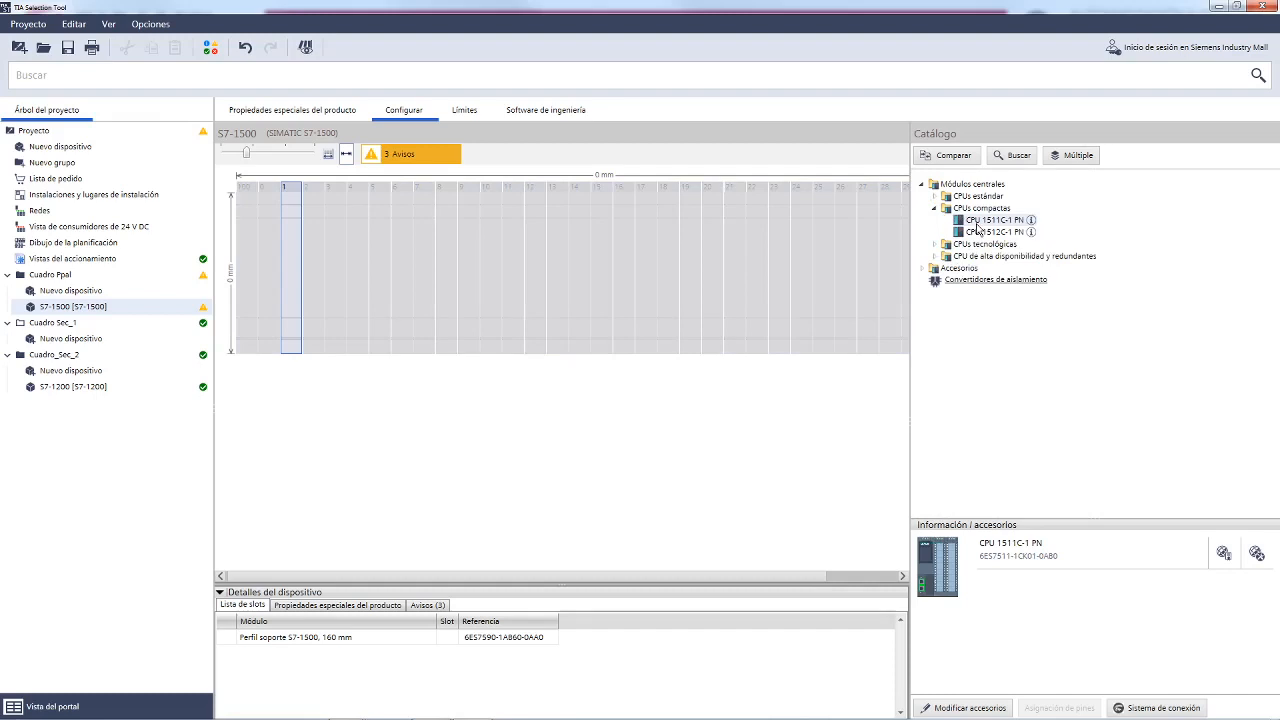
{"action": "double_click", "coordinate": [975, 245]}
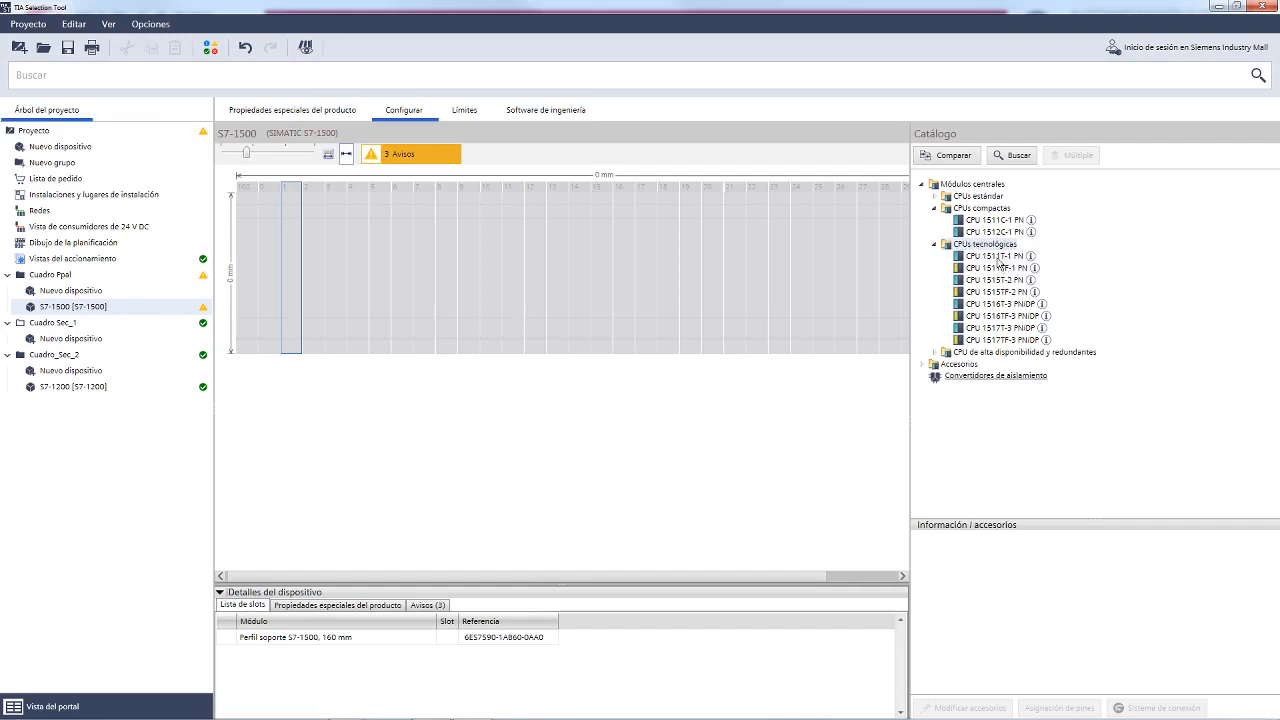
{"action": "left_click", "coordinate": [998, 258]}
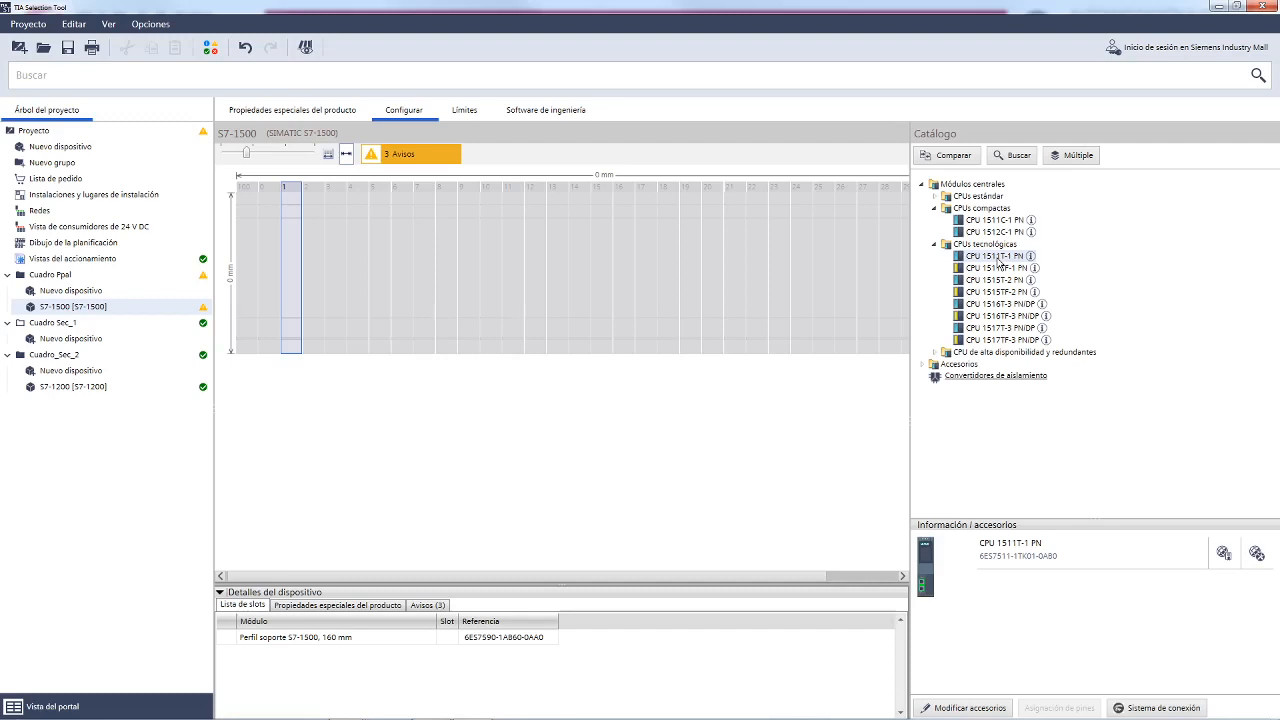
{"action": "left_click", "coordinate": [935, 352]}
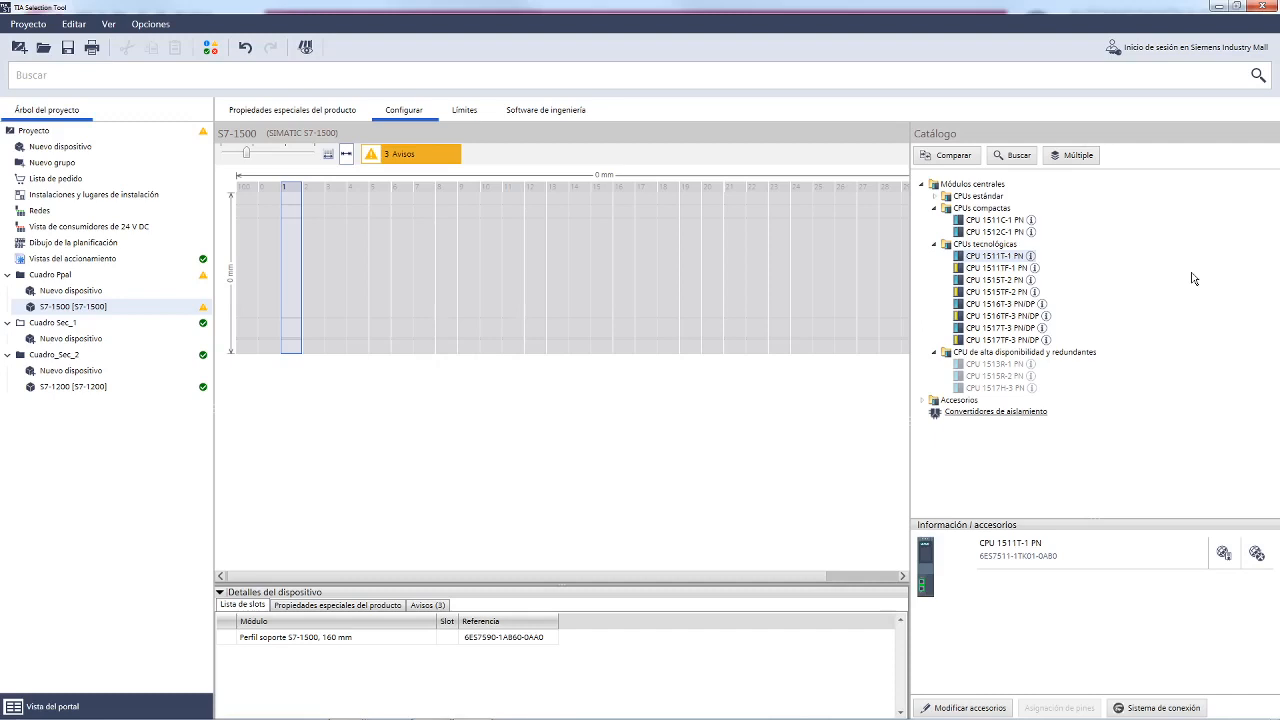
Place the compact CPU 1511C-1 PN in slot 1 of the S7-1500 rack and highlight its accessory and runtime options.
{"action": "left_click", "coordinate": [935, 352]}
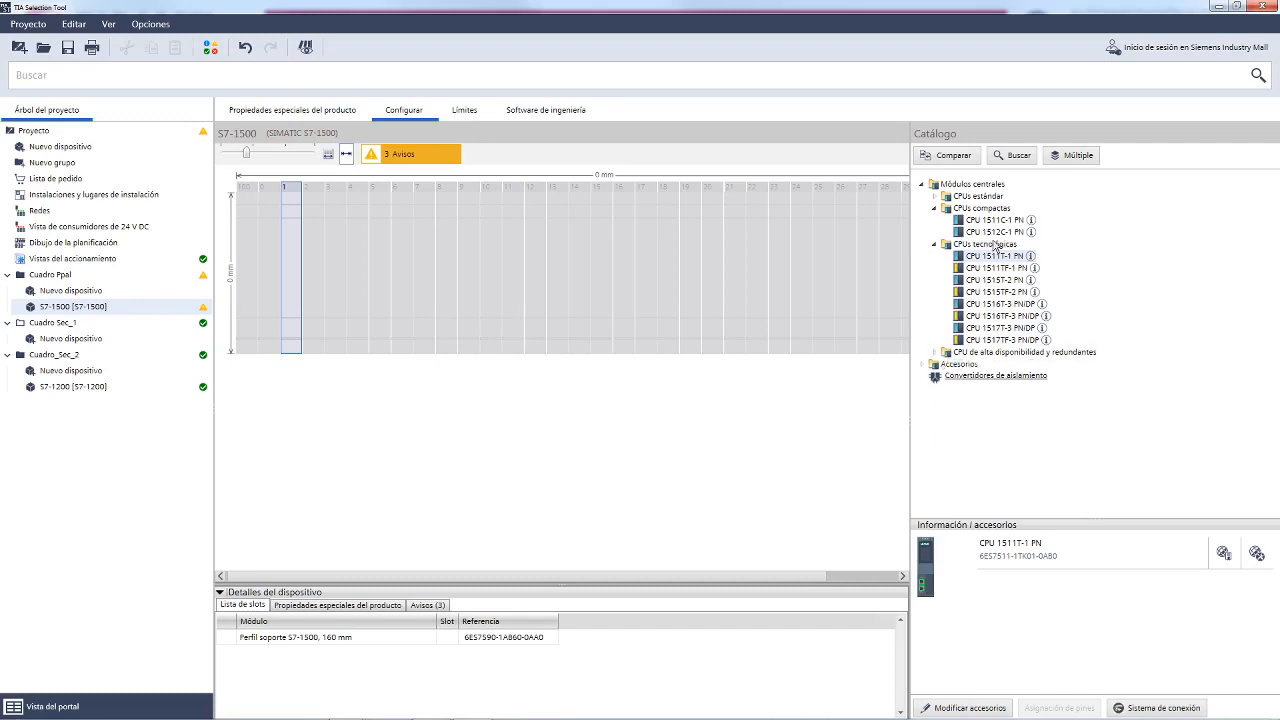
{"action": "left_click_drag", "start_coordinate": [990, 223], "coordinate": [298, 233]}
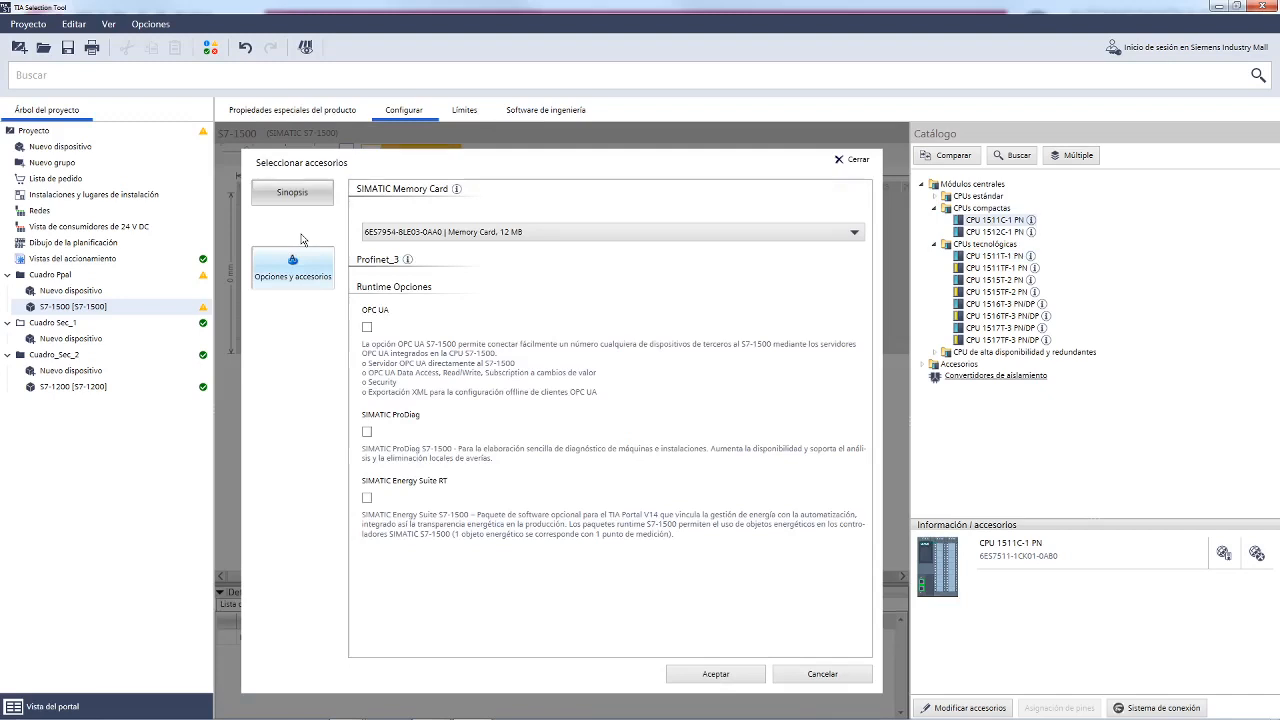
{"action": "mouse_move", "coordinate": [347, 151]}
{"action": "left_mouse_down"}
{"action": "mouse_move", "coordinate": [268, 148]}
{"action": "mouse_move", "coordinate": [260, 177]}
{"action": "mouse_move", "coordinate": [353, 150]}
{"action": "mouse_move", "coordinate": [341, 147]}
{"action": "left_mouse_up"}
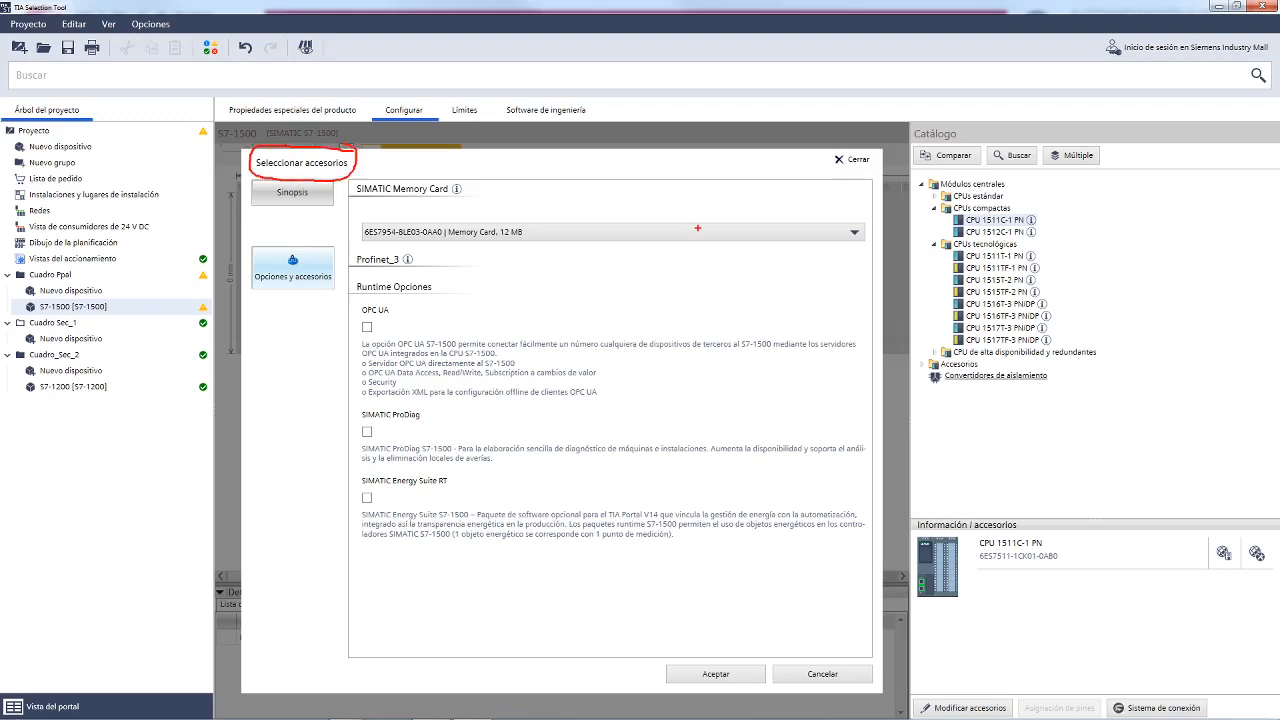
{"action": "key", "text": "Escape"}
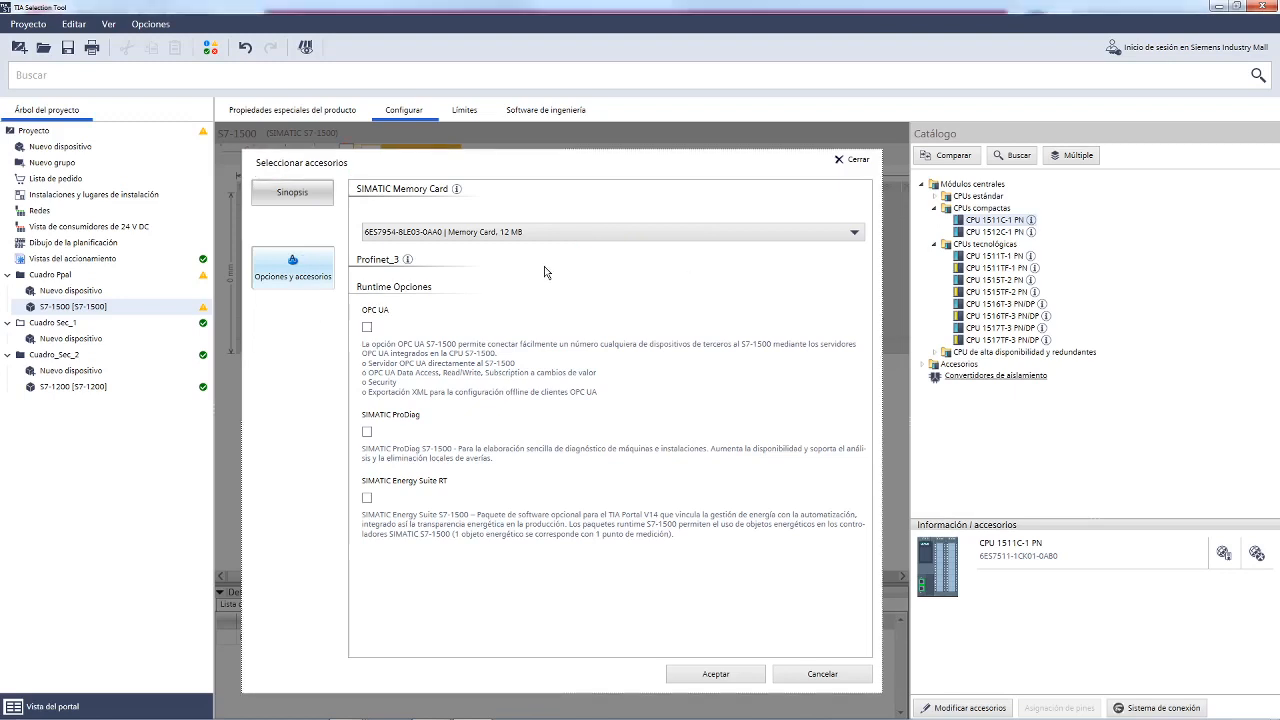
{"action": "key", "text": "ctrl+2"}
{"action": "mouse_move", "coordinate": [453, 271]}
{"action": "left_mouse_down"}
{"action": "mouse_move", "coordinate": [364, 263]}
{"action": "mouse_move", "coordinate": [301, 422]}
{"action": "mouse_move", "coordinate": [489, 597]}
{"action": "mouse_move", "coordinate": [640, 374]}
{"action": "mouse_move", "coordinate": [450, 272]}
{"action": "left_mouse_up"}
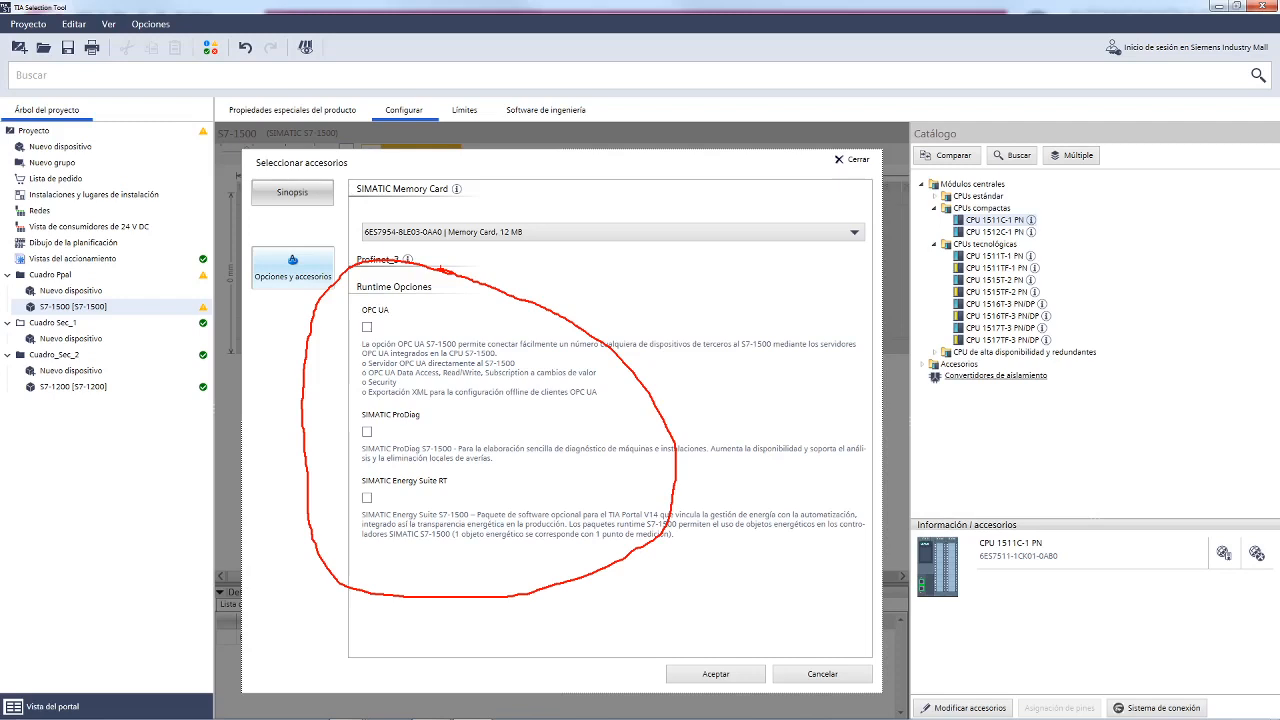
{"action": "key", "text": "Escape"}
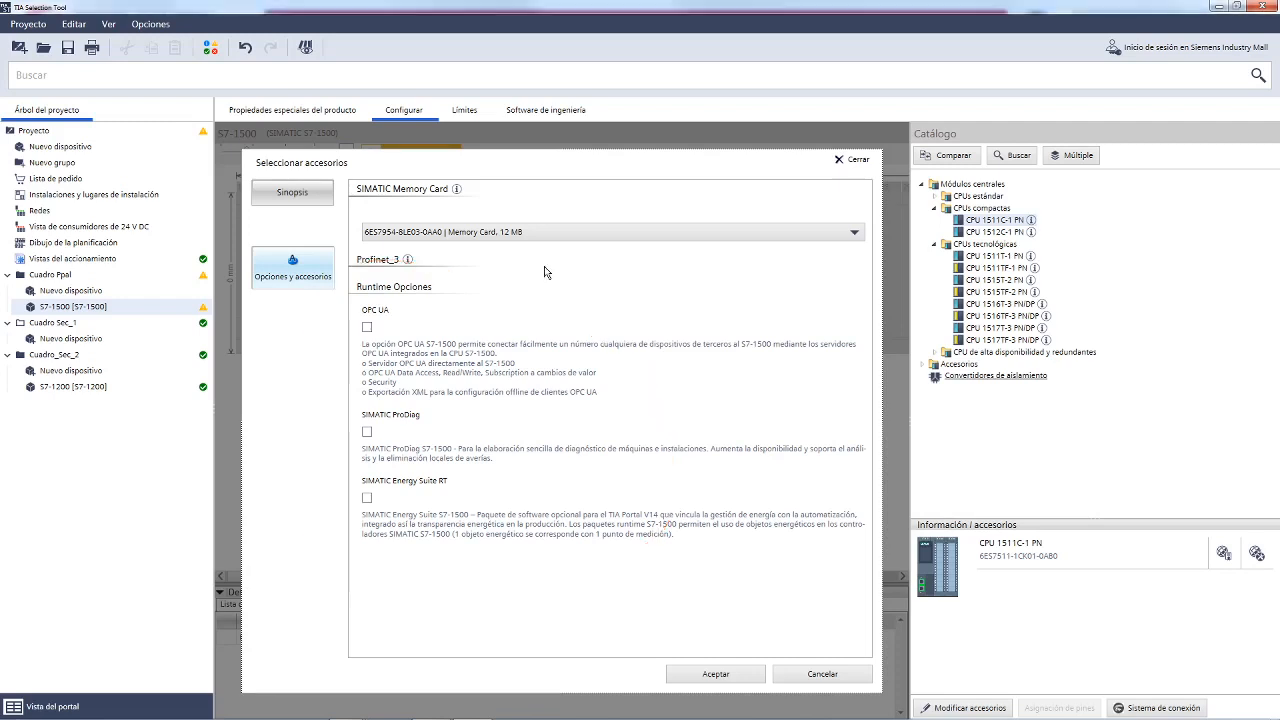
Choose the 12 MB SIMATIC memory card 6ES7954-8LE03-0AA0 for the CPU and accept its accessories.
{"action": "left_click", "coordinate": [583, 234]}
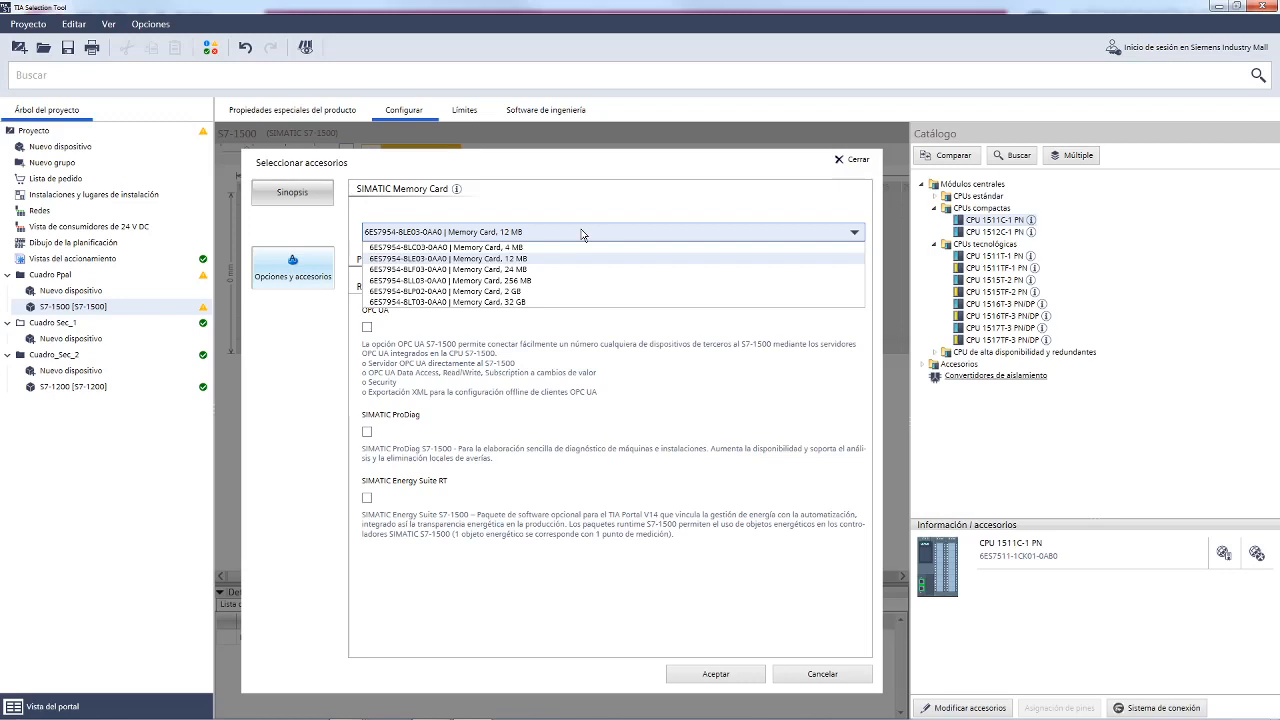
{"action": "left_click", "coordinate": [546, 258]}
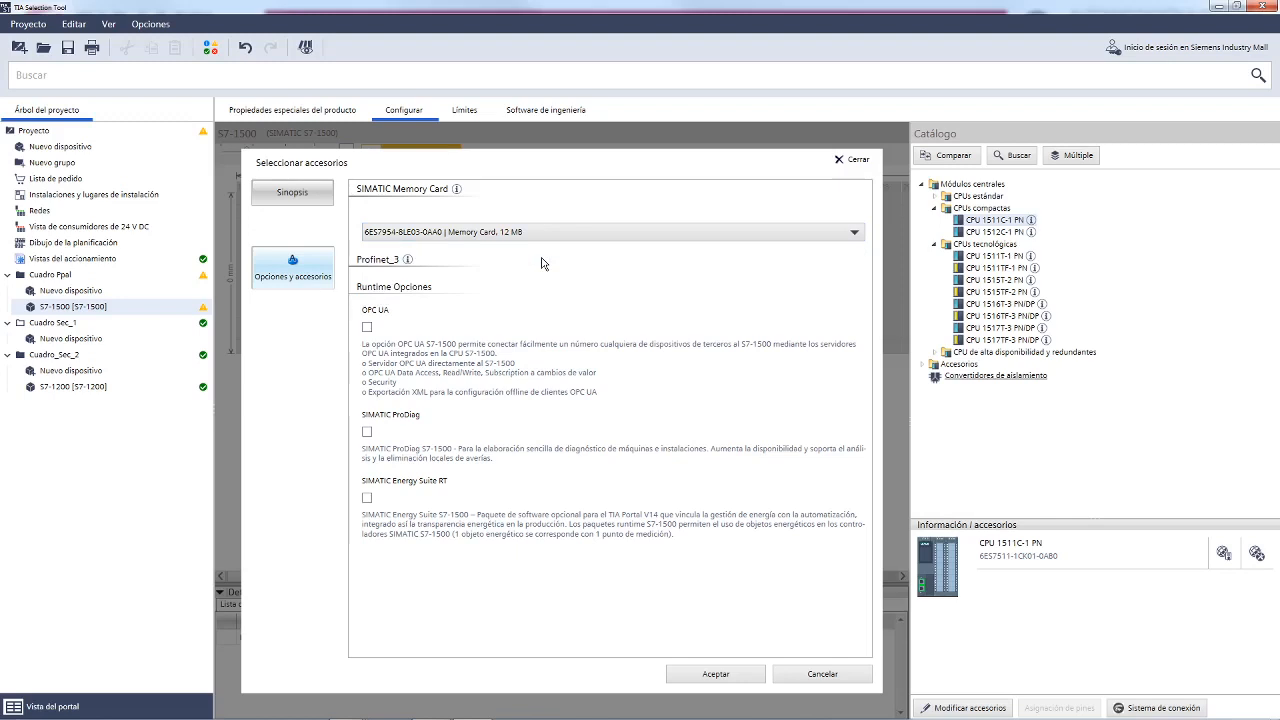
{"action": "mouse_move", "coordinate": [512, 178]}
{"action": "left_mouse_down"}
{"action": "mouse_move", "coordinate": [406, 171]}
{"action": "mouse_move", "coordinate": [320, 262]}
{"action": "mouse_move", "coordinate": [572, 242]}
{"action": "mouse_move", "coordinate": [510, 182]}
{"action": "left_mouse_up"}
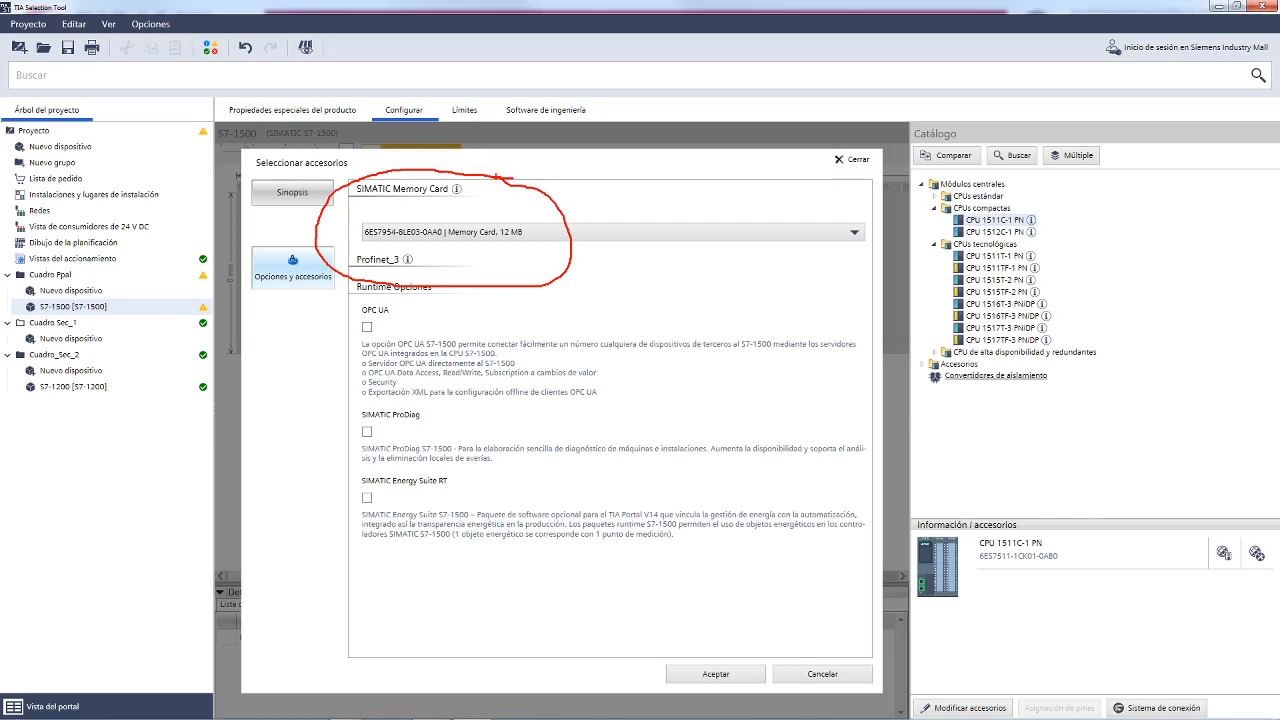
{"action": "key", "text": "Escape"}
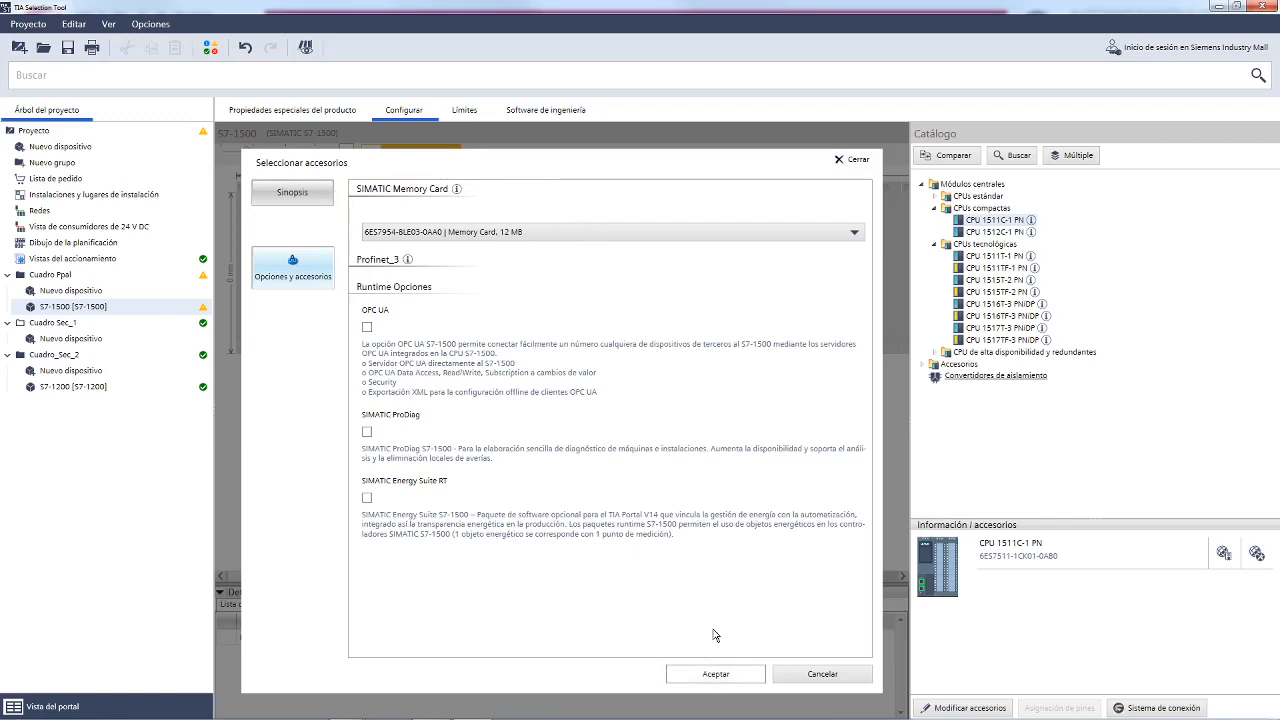
{"action": "left_click", "coordinate": [715, 674]}
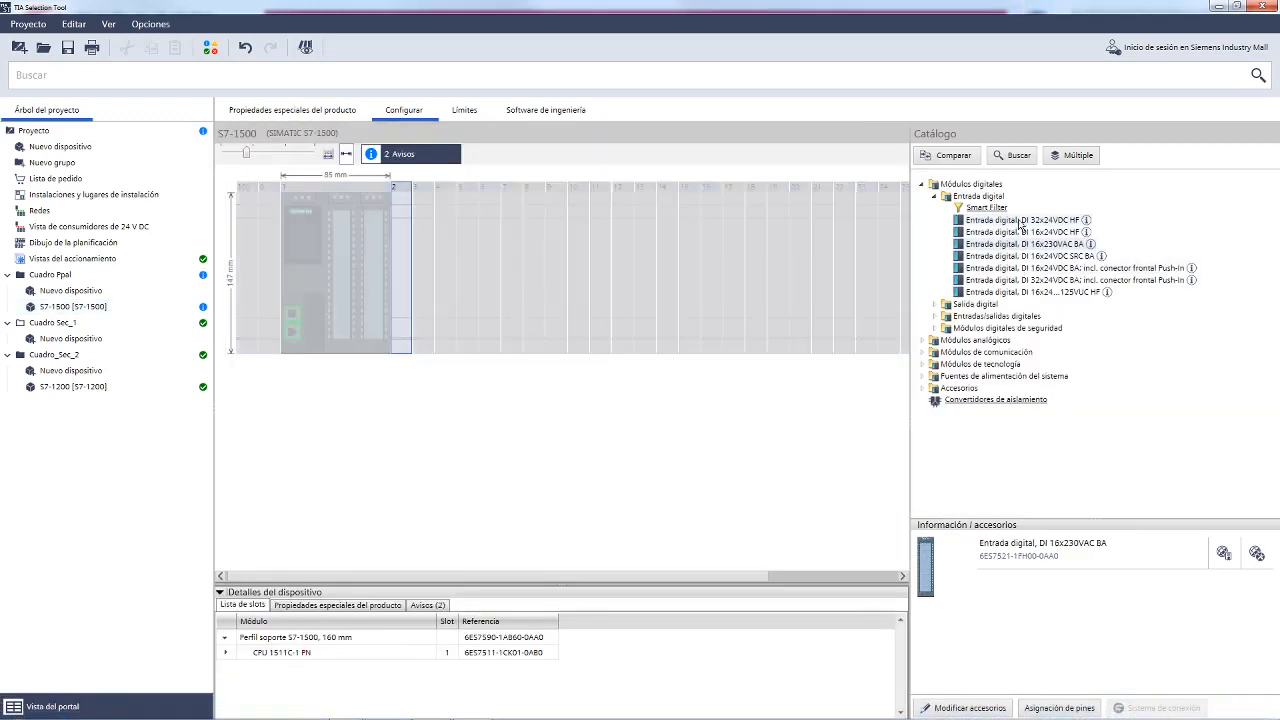
Place the digital input module DI 32x24VDC HF in slot 2 and highlight its three wiring options.
{"action": "left_click", "coordinate": [935, 198]}
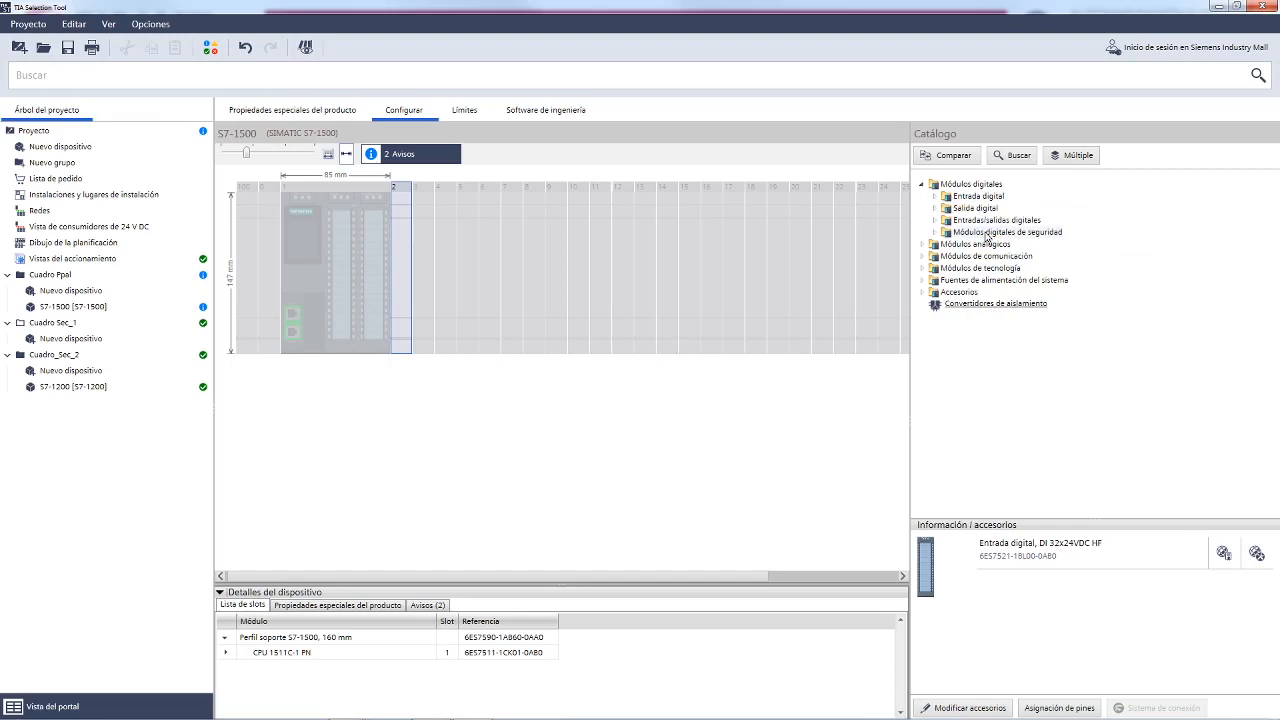
{"action": "left_click", "coordinate": [936, 197]}
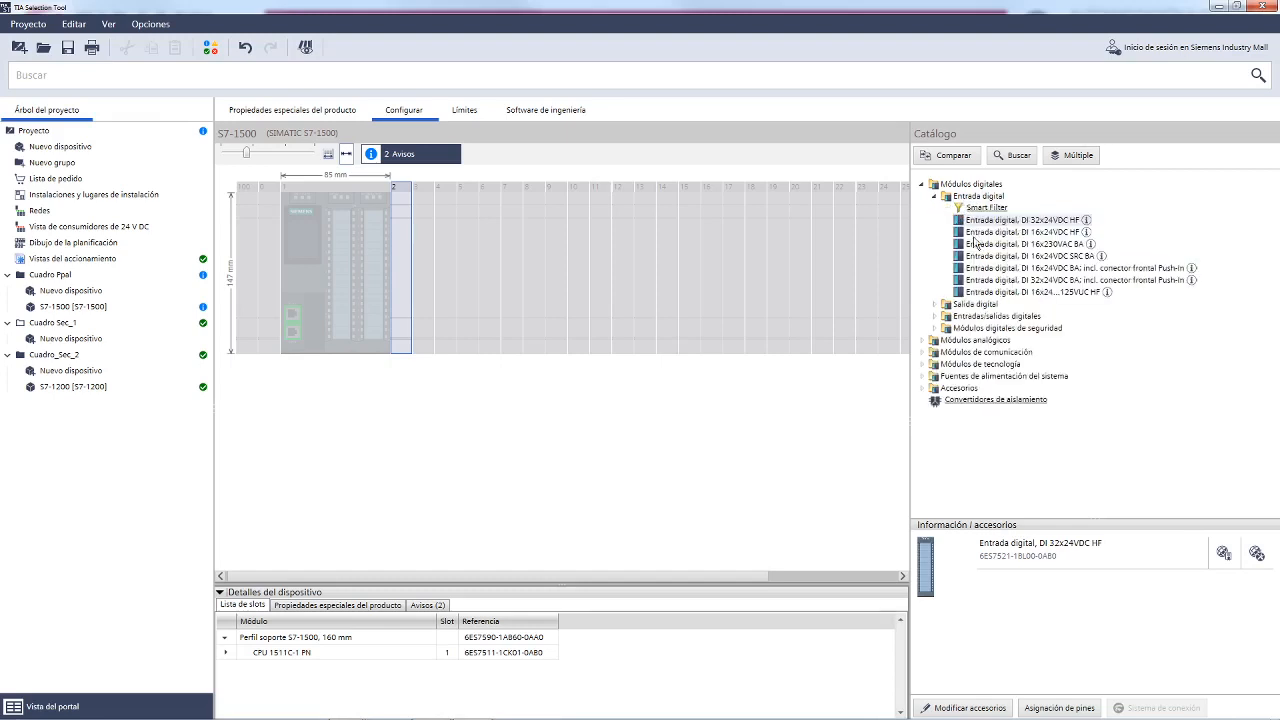
{"action": "left_click_drag", "start_coordinate": [988, 226], "coordinate": [407, 235]}
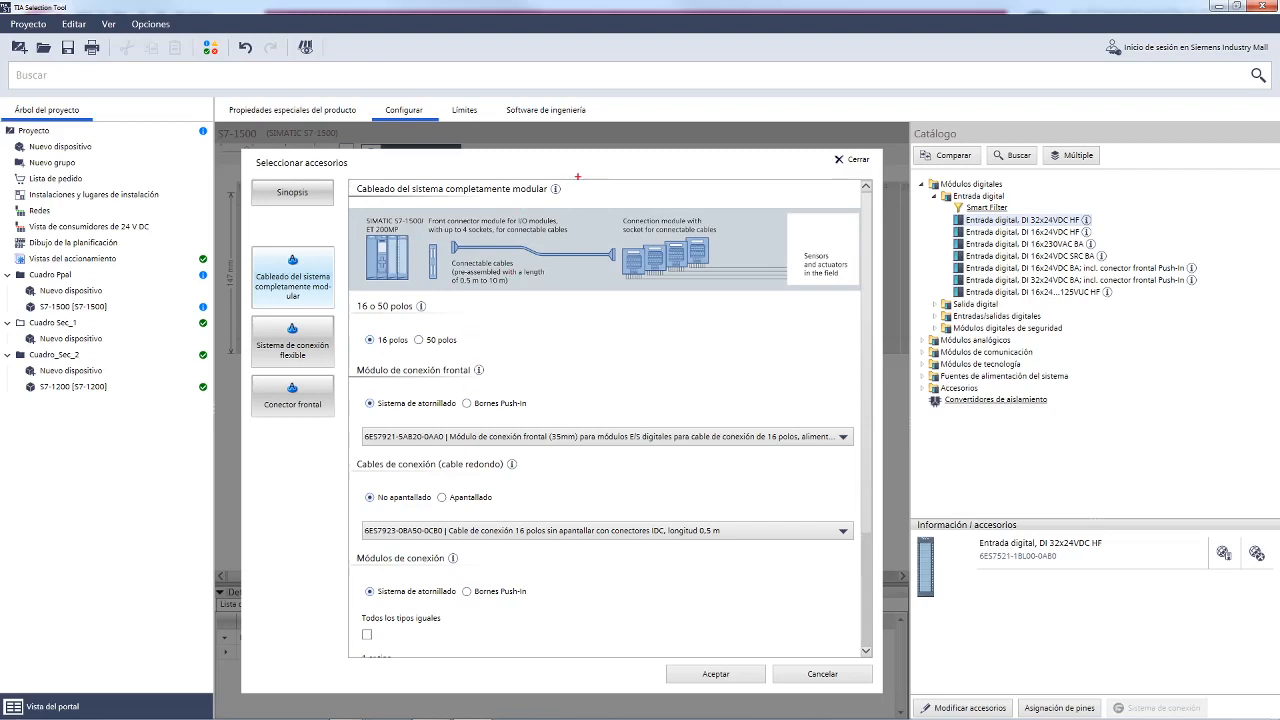
{"action": "mouse_move", "coordinate": [318, 230]}
{"action": "left_mouse_down"}
{"action": "mouse_move", "coordinate": [302, 224]}
{"action": "mouse_move", "coordinate": [266, 288]}
{"action": "mouse_move", "coordinate": [340, 230]}
{"action": "left_mouse_up"}
{"action": "mouse_move", "coordinate": [320, 306]}
{"action": "left_mouse_down"}
{"action": "mouse_move", "coordinate": [262, 336]}
{"action": "mouse_move", "coordinate": [326, 322]}
{"action": "mouse_move", "coordinate": [276, 372]}
{"action": "mouse_move", "coordinate": [366, 435]}
{"action": "mouse_move", "coordinate": [330, 362]}
{"action": "left_mouse_up"}
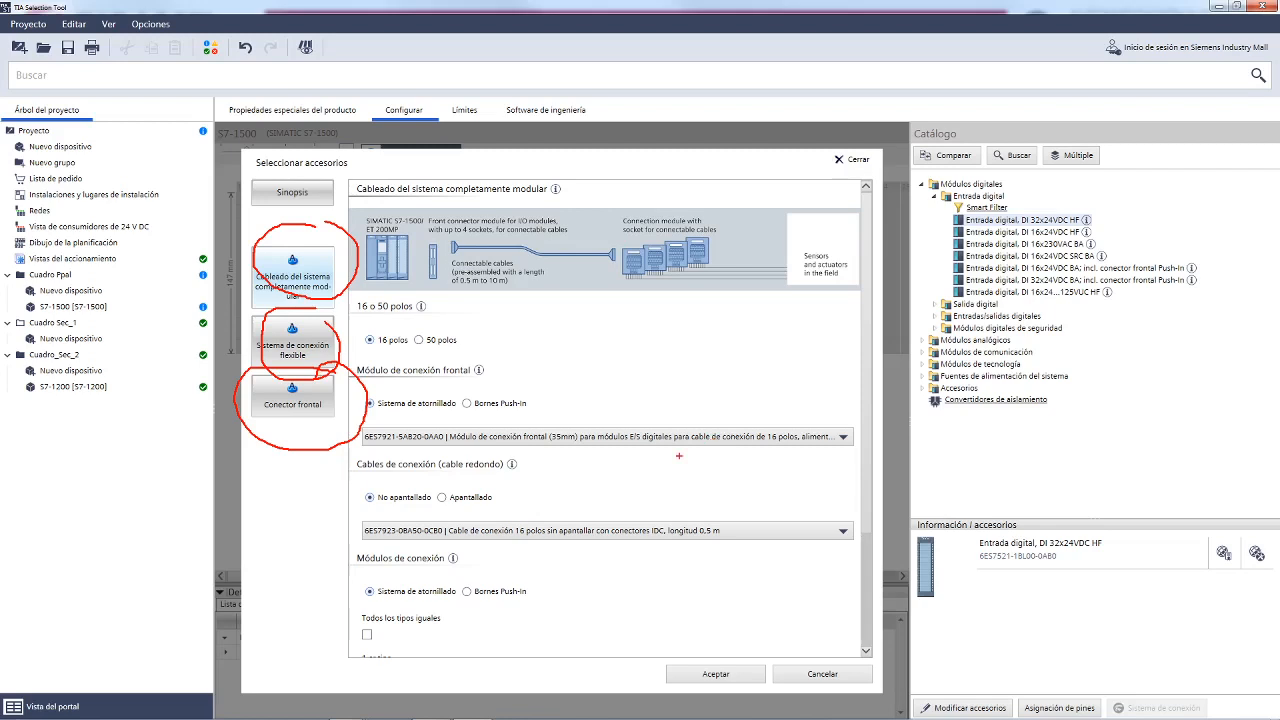
{"action": "key", "text": "Escape"}
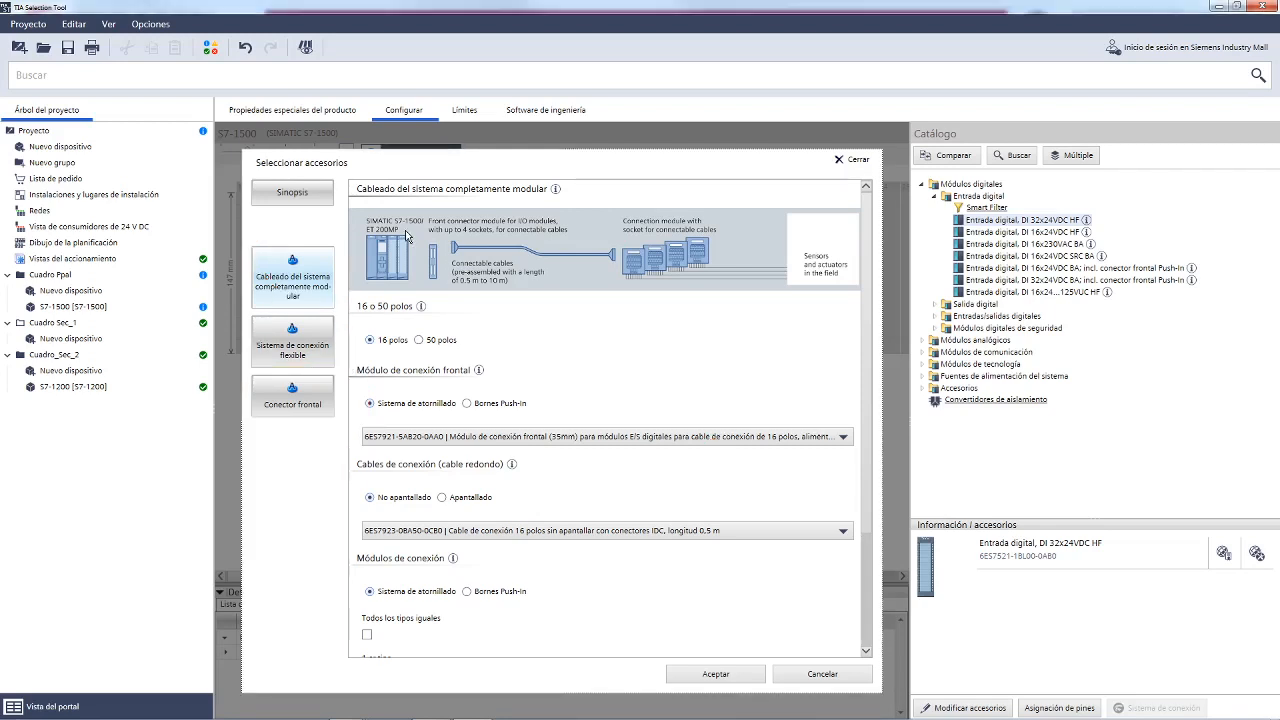
Equip the digital input module with the 40-pole screw-terminal front connector 6ES7592-1AM00-0XB0 and accept its accessories.
{"action": "left_click", "coordinate": [307, 400]}
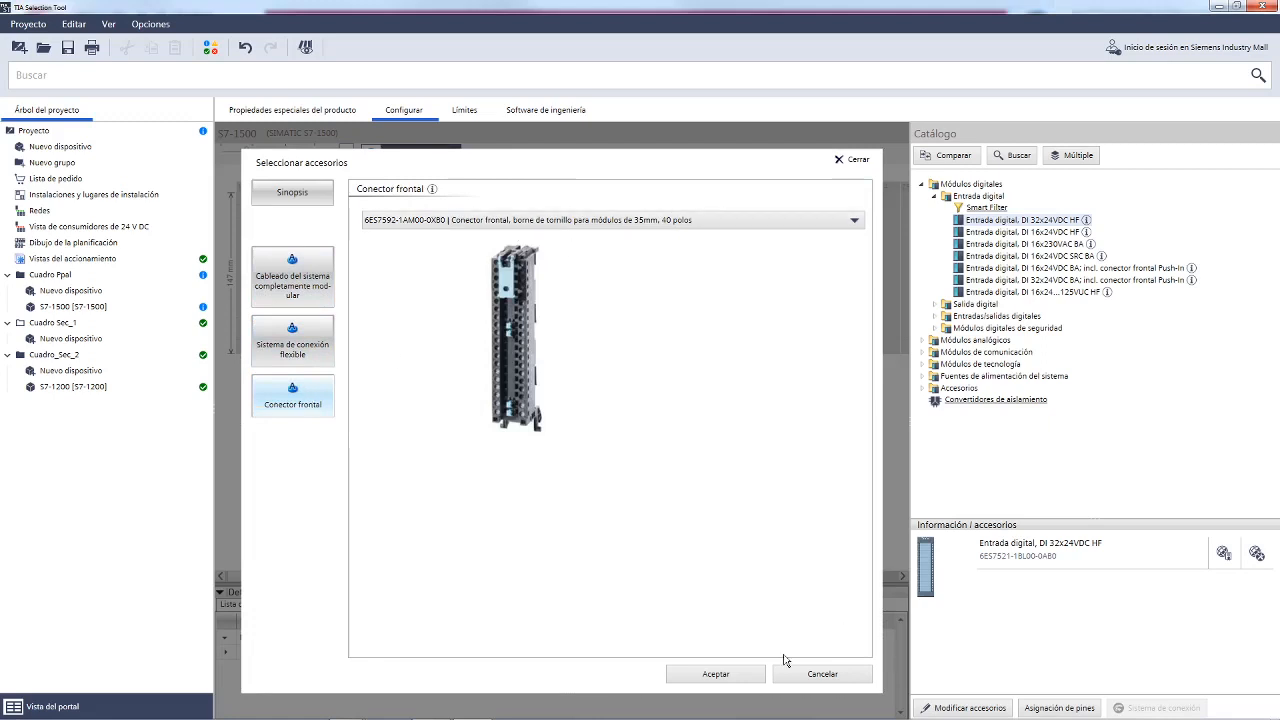
{"action": "left_click", "coordinate": [852, 222]}
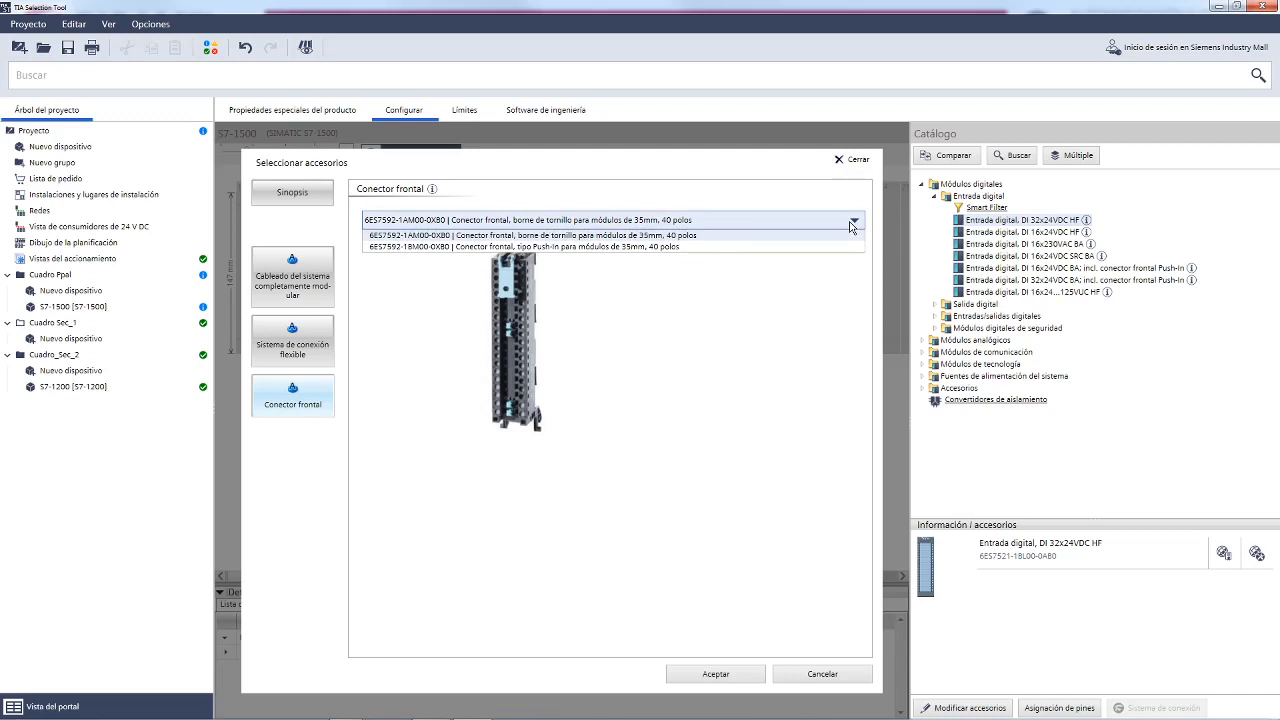
{"action": "left_click", "coordinate": [658, 237]}
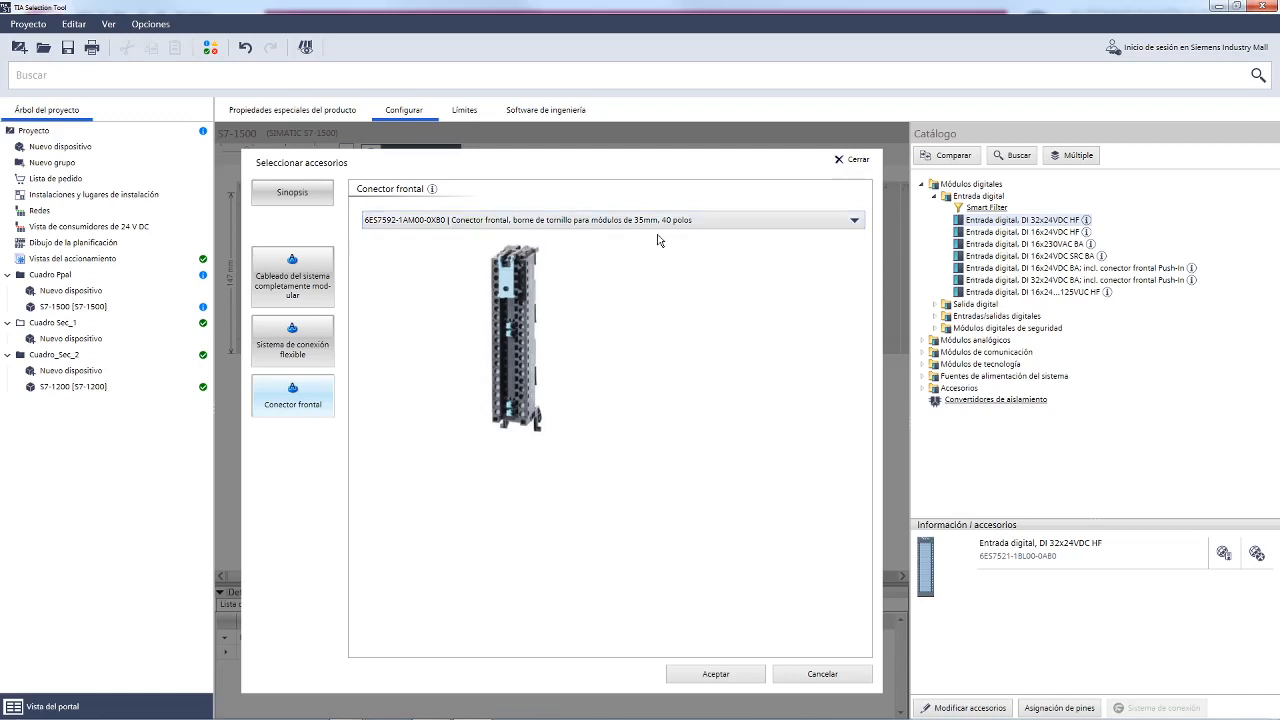
{"action": "left_click", "coordinate": [735, 675]}
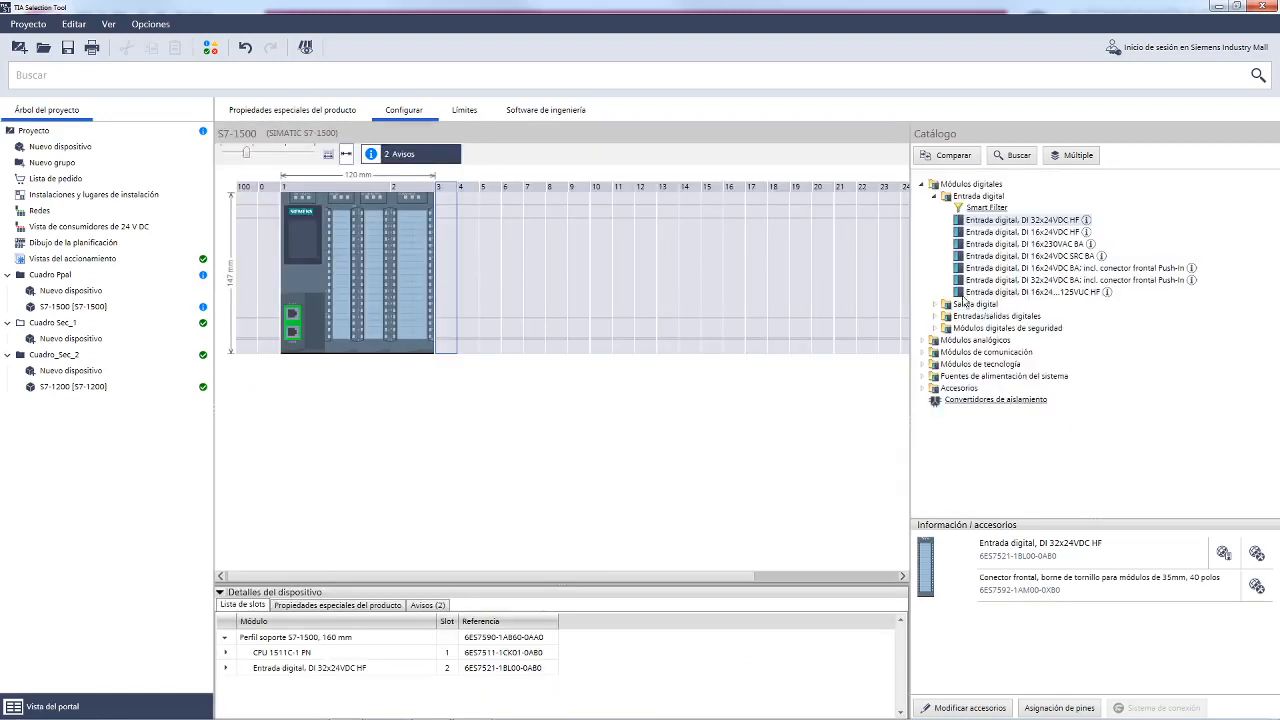
Examine the digital output, communication, technology and analogue module families in the catalogue, viewing the article information of individual modules.
{"action": "left_click", "coordinate": [935, 304]}
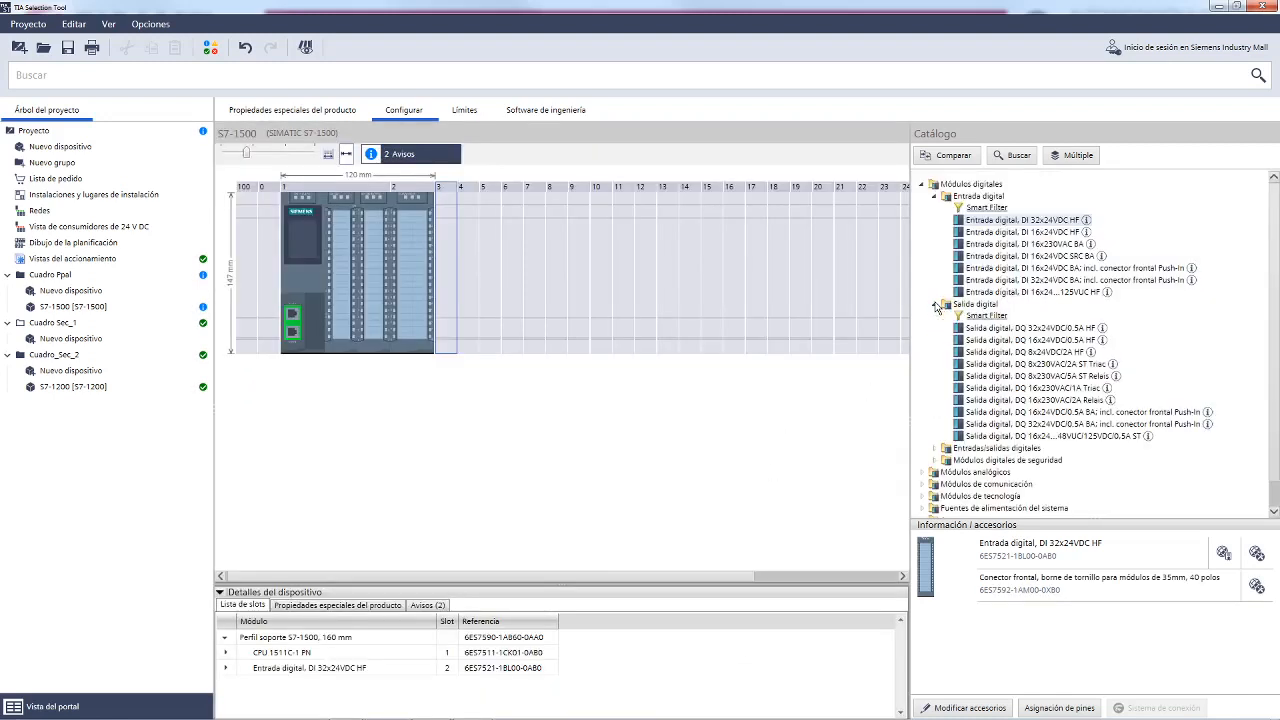
{"action": "left_click", "coordinate": [935, 304]}
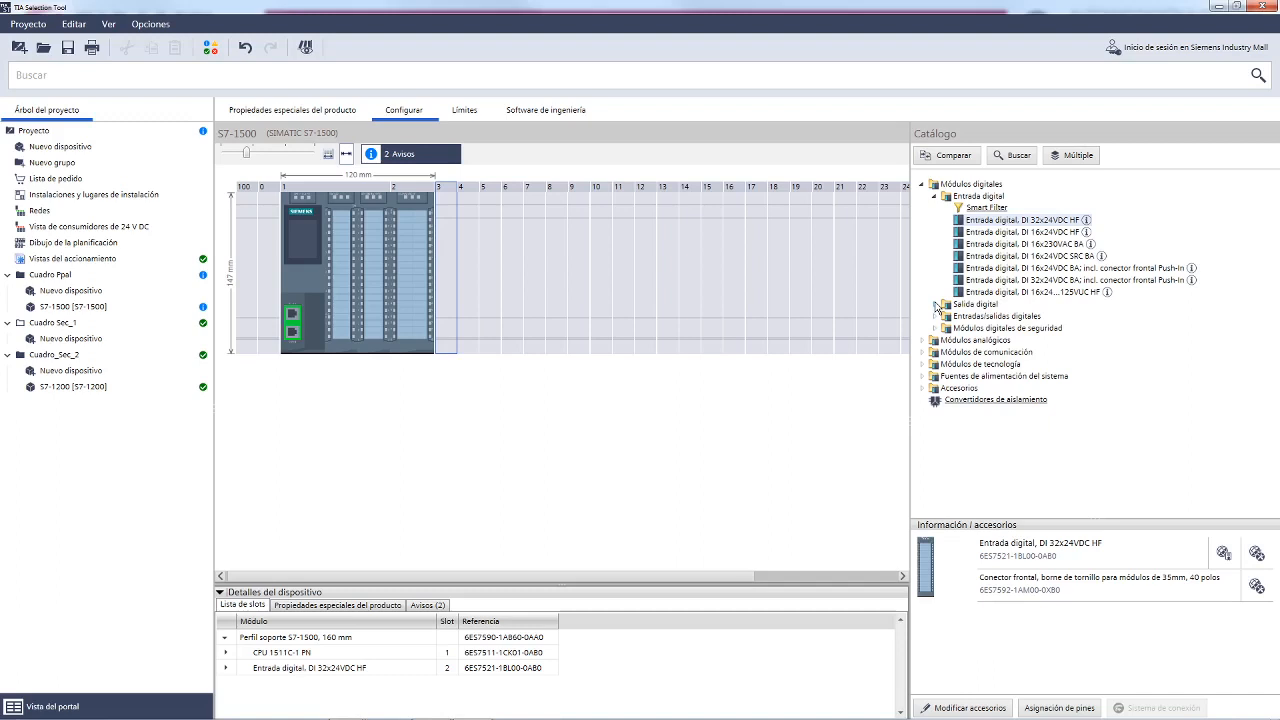
{"action": "left_click", "coordinate": [936, 198]}
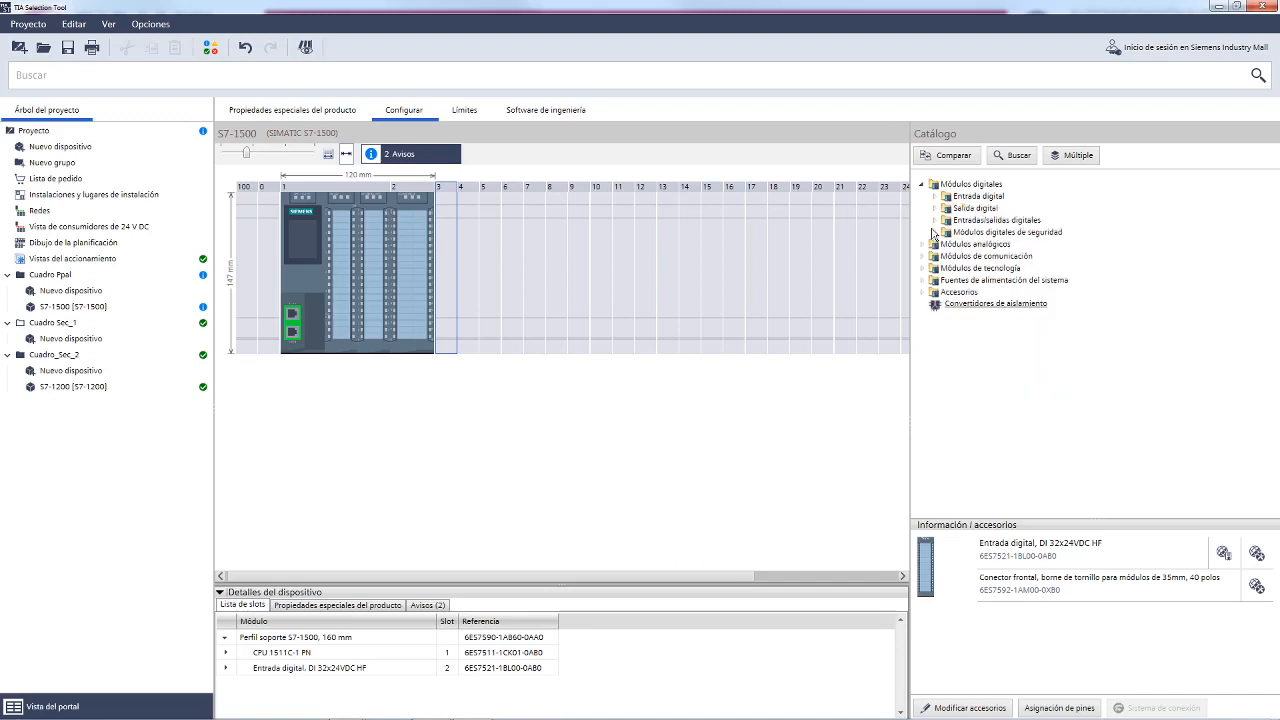
{"action": "left_click", "coordinate": [922, 256]}
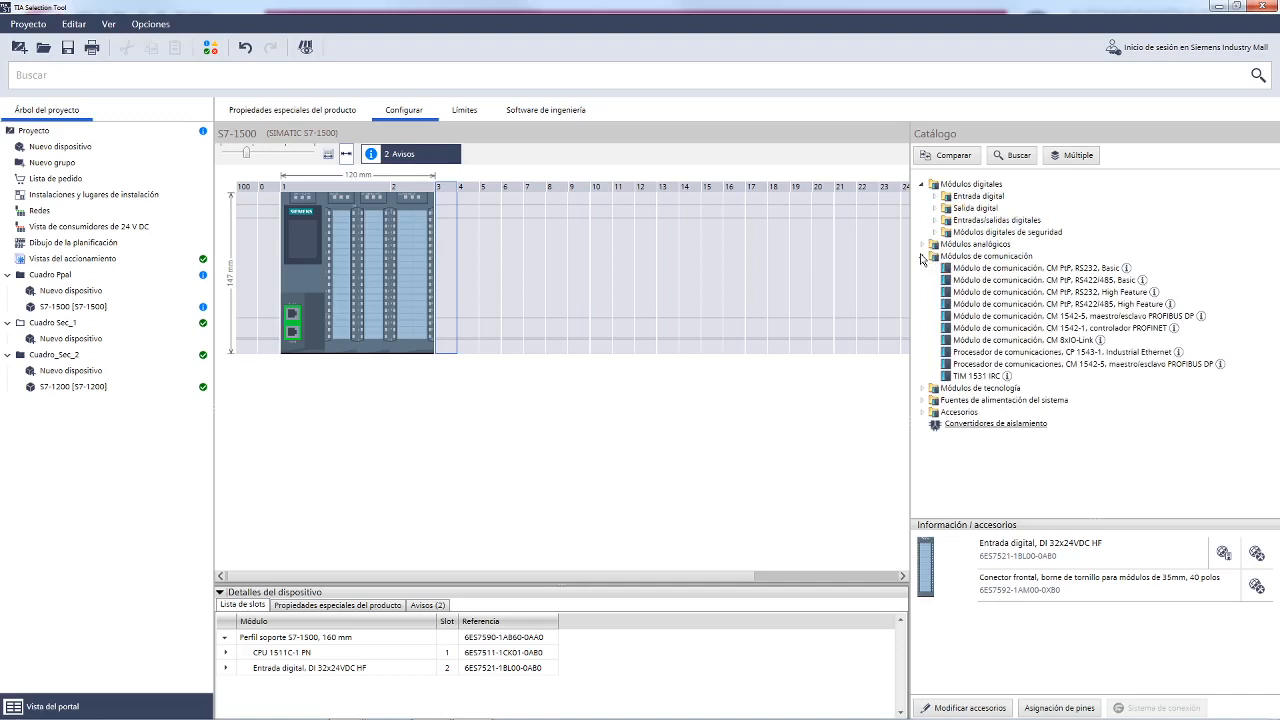
{"action": "left_click", "coordinate": [922, 388]}
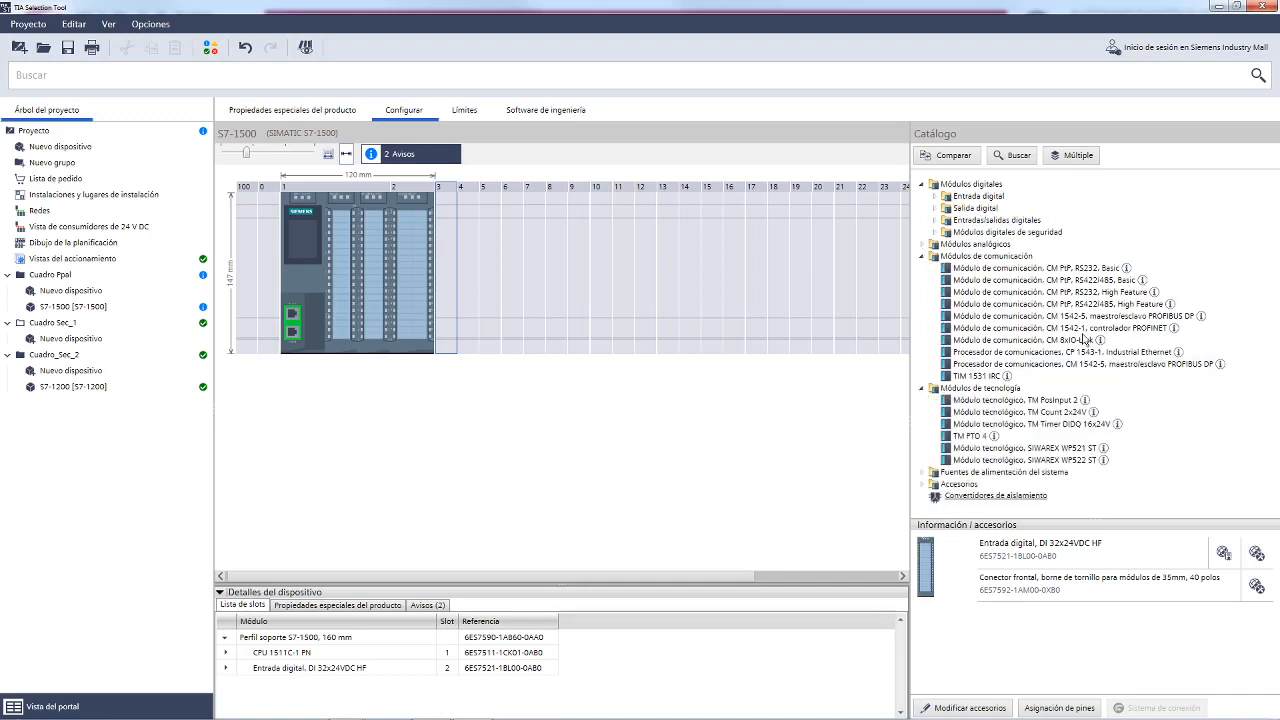
{"action": "left_click", "coordinate": [1025, 401]}
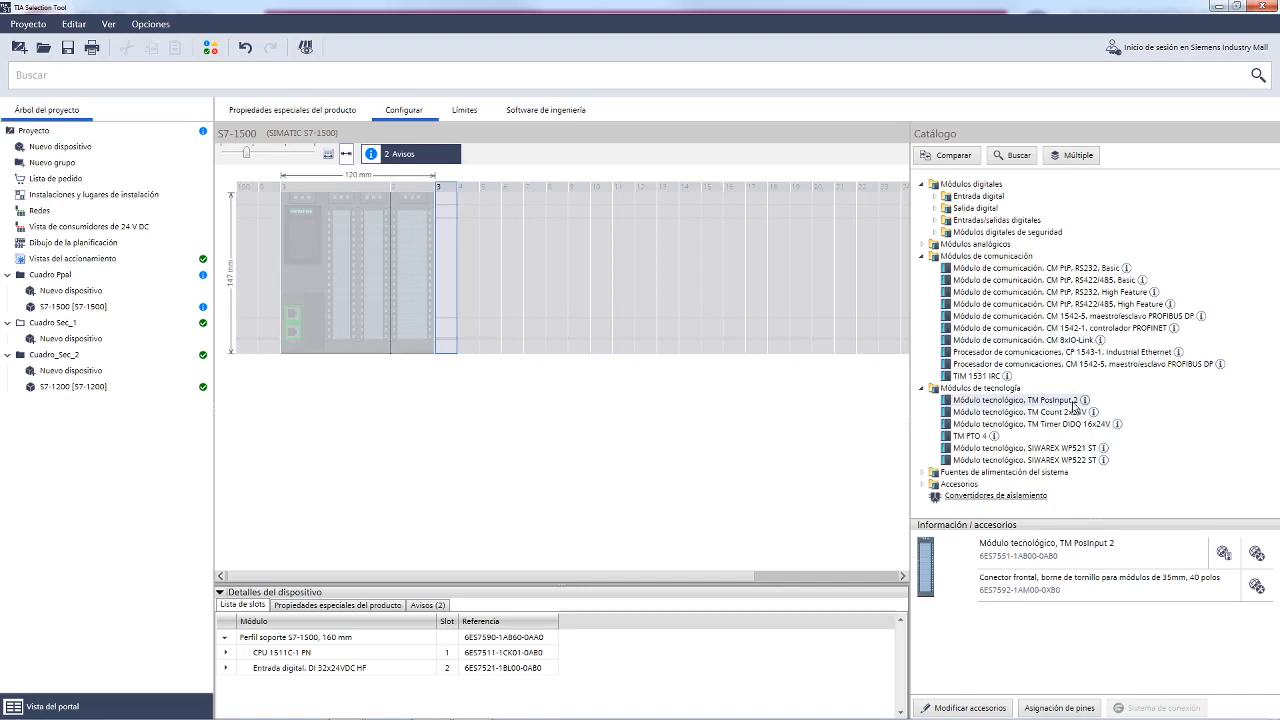
{"action": "left_click", "coordinate": [1045, 448]}
{"action": "left_click", "coordinate": [1010, 304]}
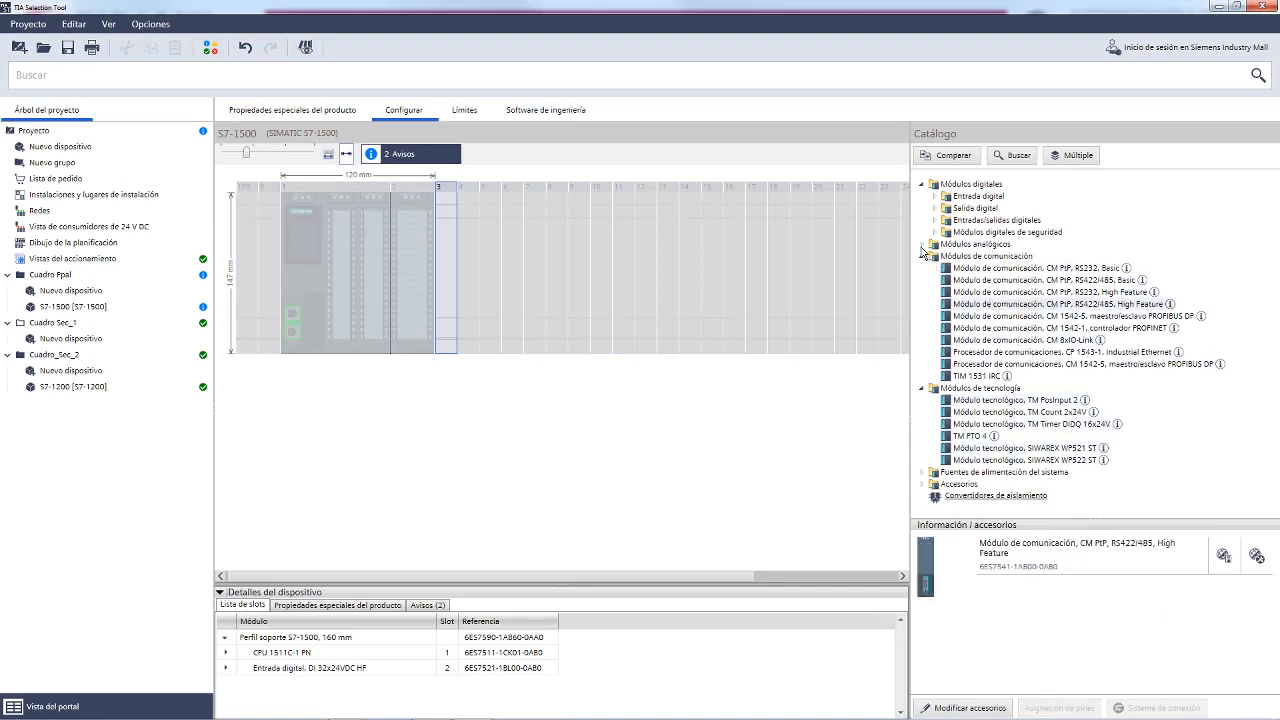
{"action": "left_click", "coordinate": [923, 245]}
{"action": "left_click", "coordinate": [936, 281]}
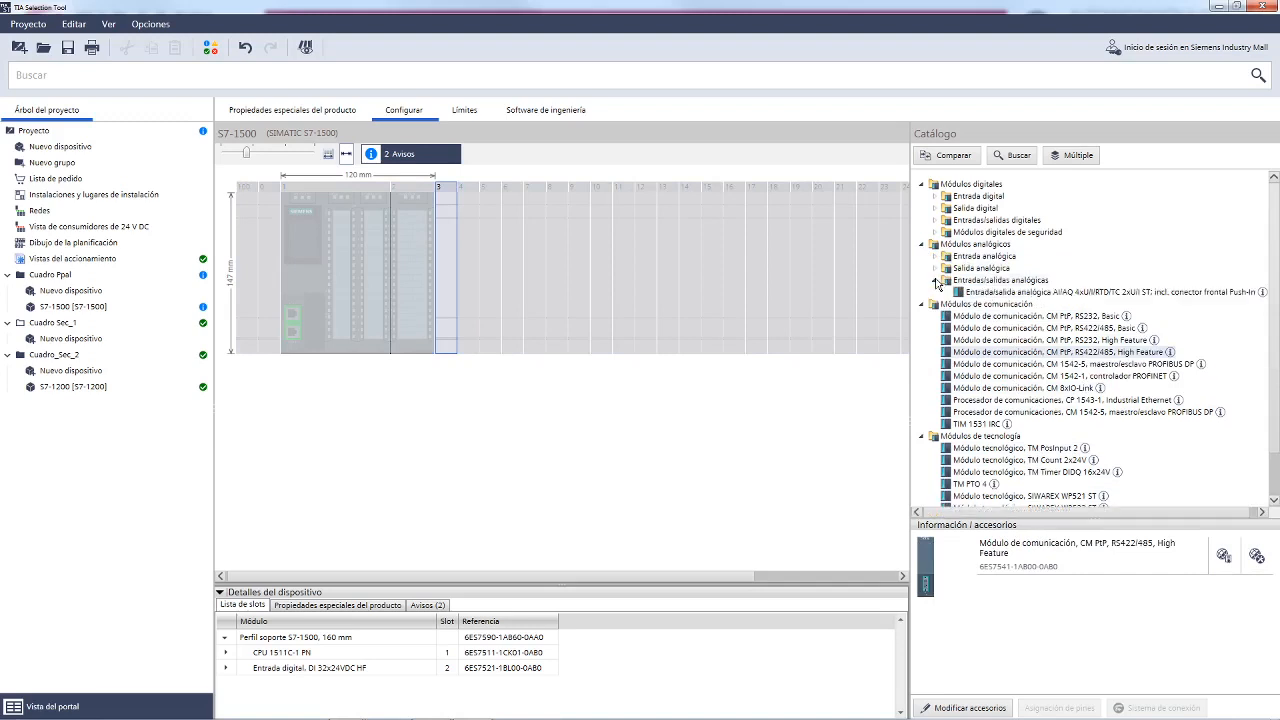
Place the communication module CM PtP, RS422/485, Basic in slot 3 of the S7-1500 rack.
{"action": "left_click", "coordinate": [994, 328]}
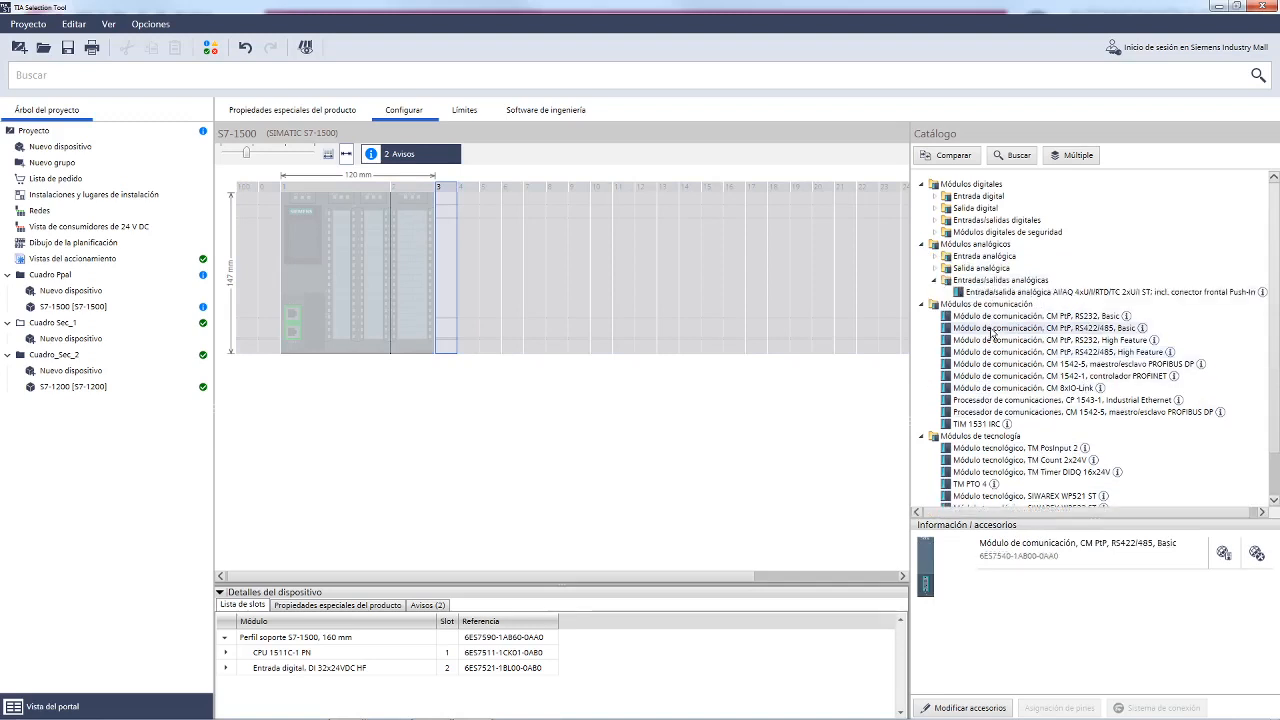
{"action": "left_click_drag", "start_coordinate": [455, 273], "coordinate": [455, 272]}
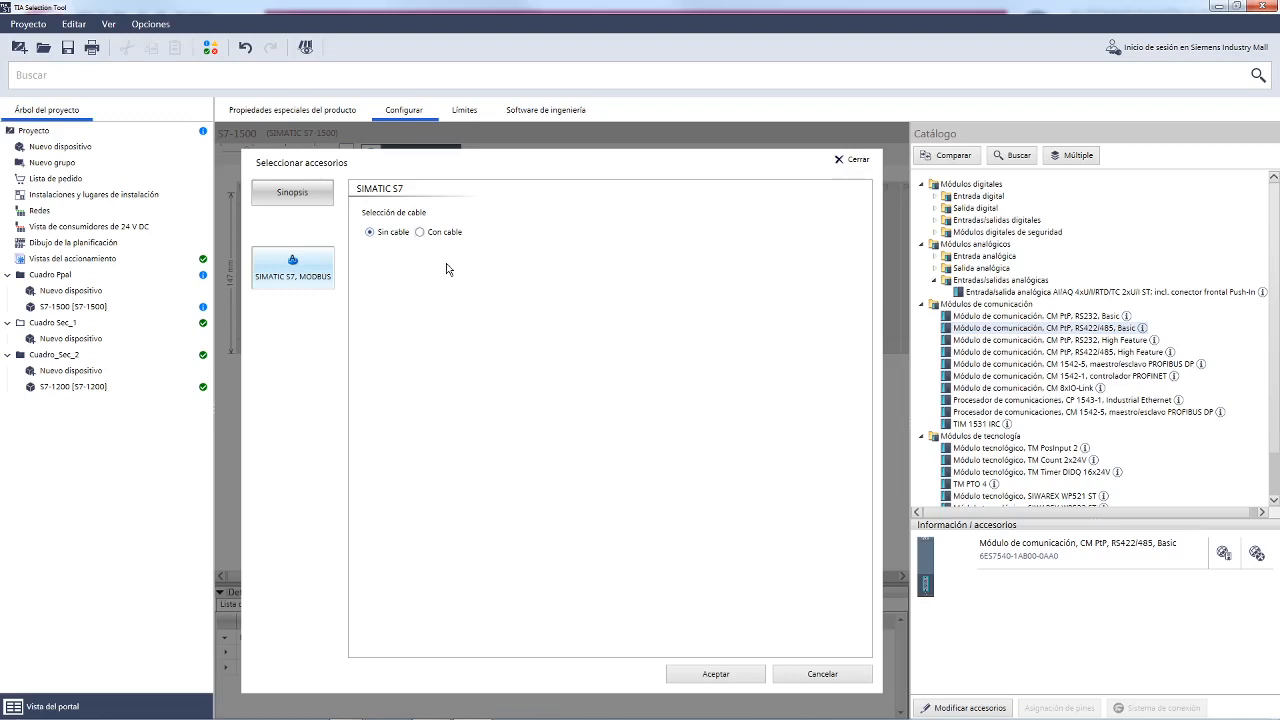
Try adding the 10 m RS422/485 cable 6ES7902-3AC00-0AA0 to the communication module.
{"action": "left_click", "coordinate": [447, 235]}
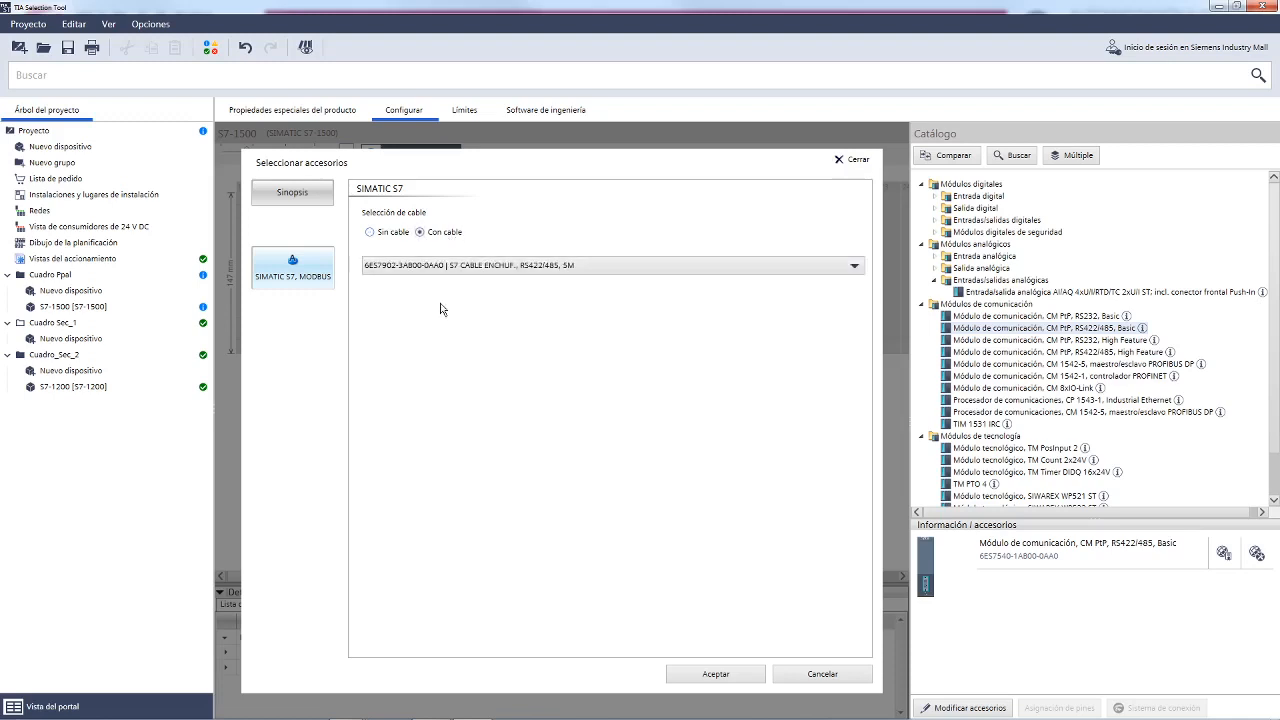
{"action": "left_click", "coordinate": [480, 268]}
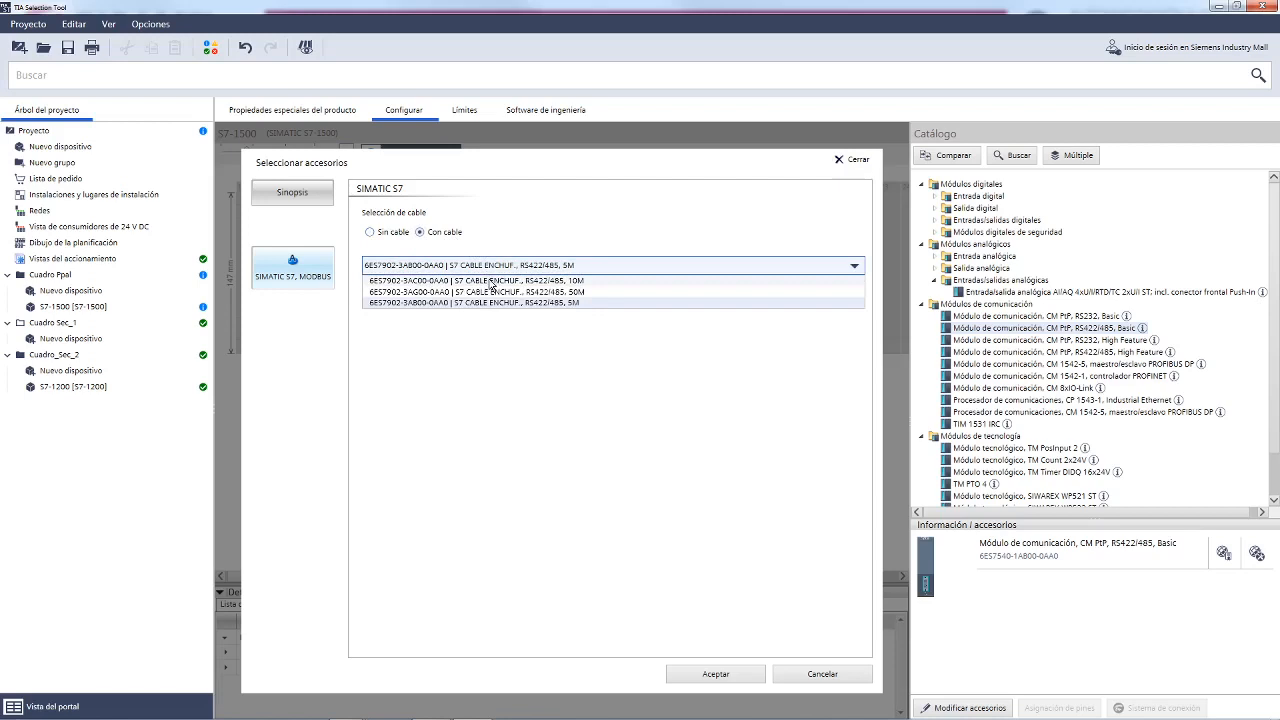
{"action": "left_click", "coordinate": [488, 281]}
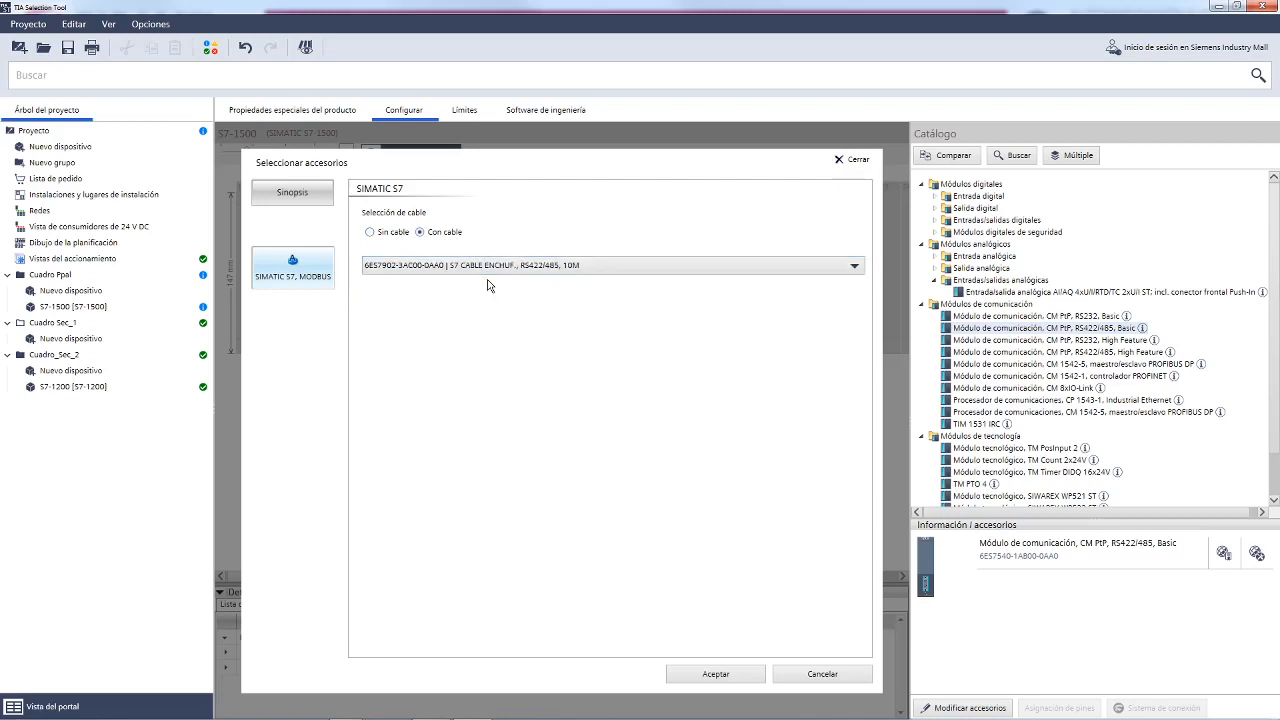
Set the communication module's cable selection to no cable (Sin cable) and accept its accessories.
{"action": "left_click", "coordinate": [398, 236]}
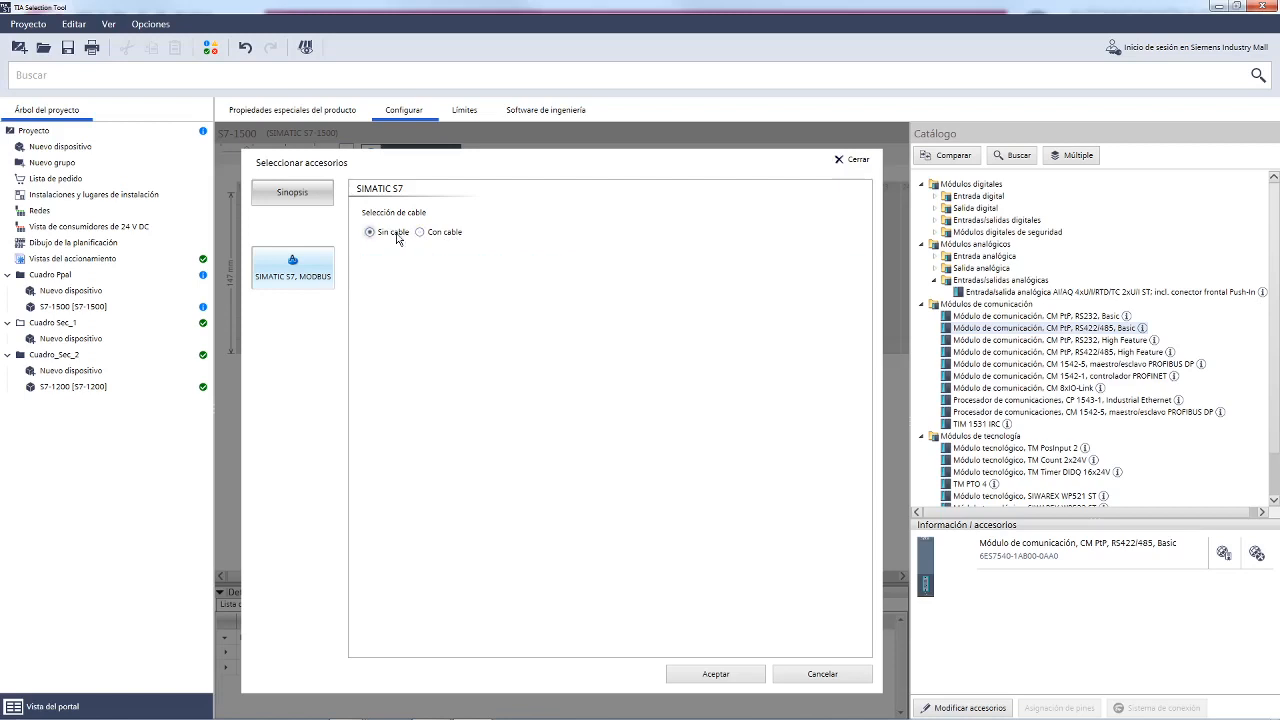
{"action": "left_click", "coordinate": [720, 674]}
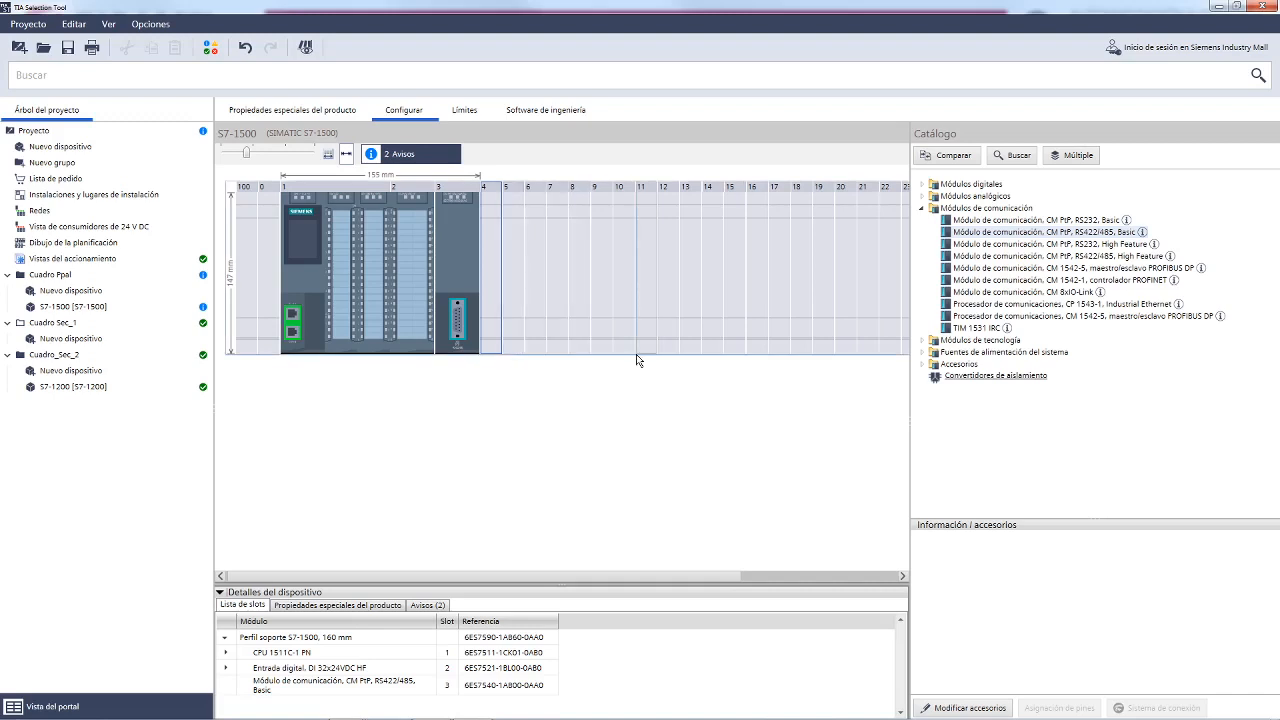
{"action": "key", "text": "super"}
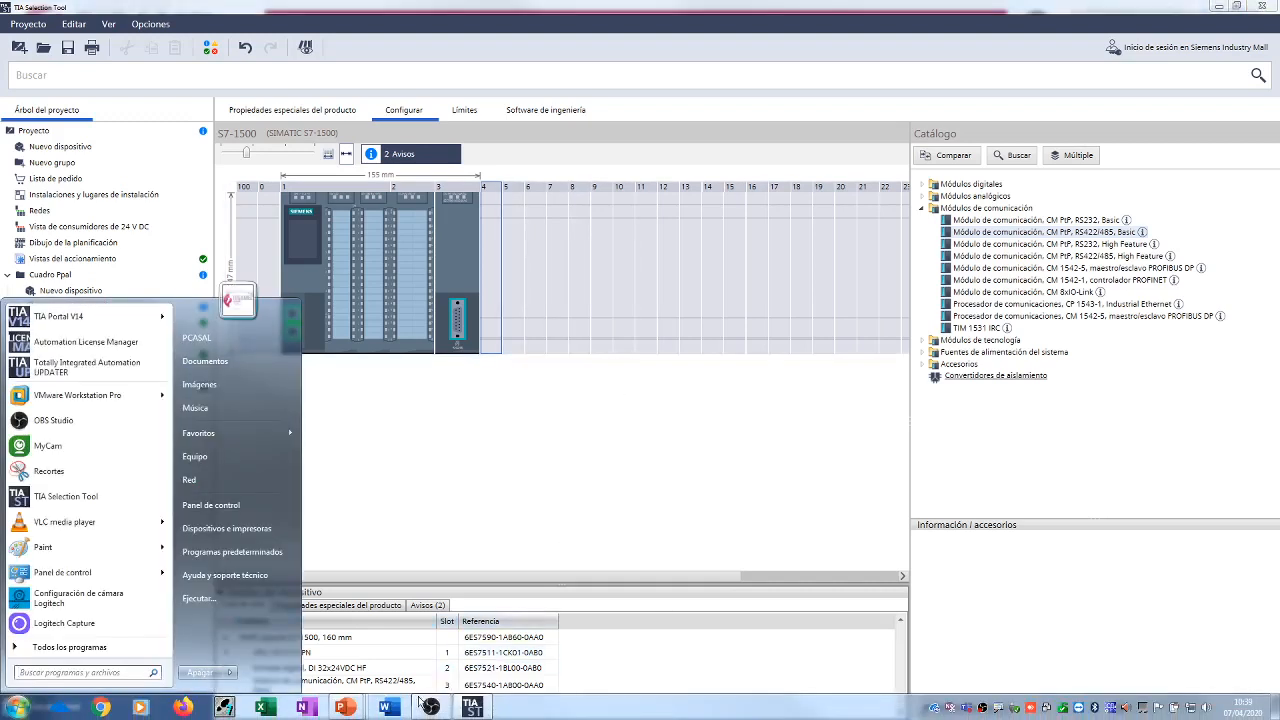
{"action": "left_click", "coordinate": [346, 709]}
{"action": "left_click", "coordinate": [375, 660]}
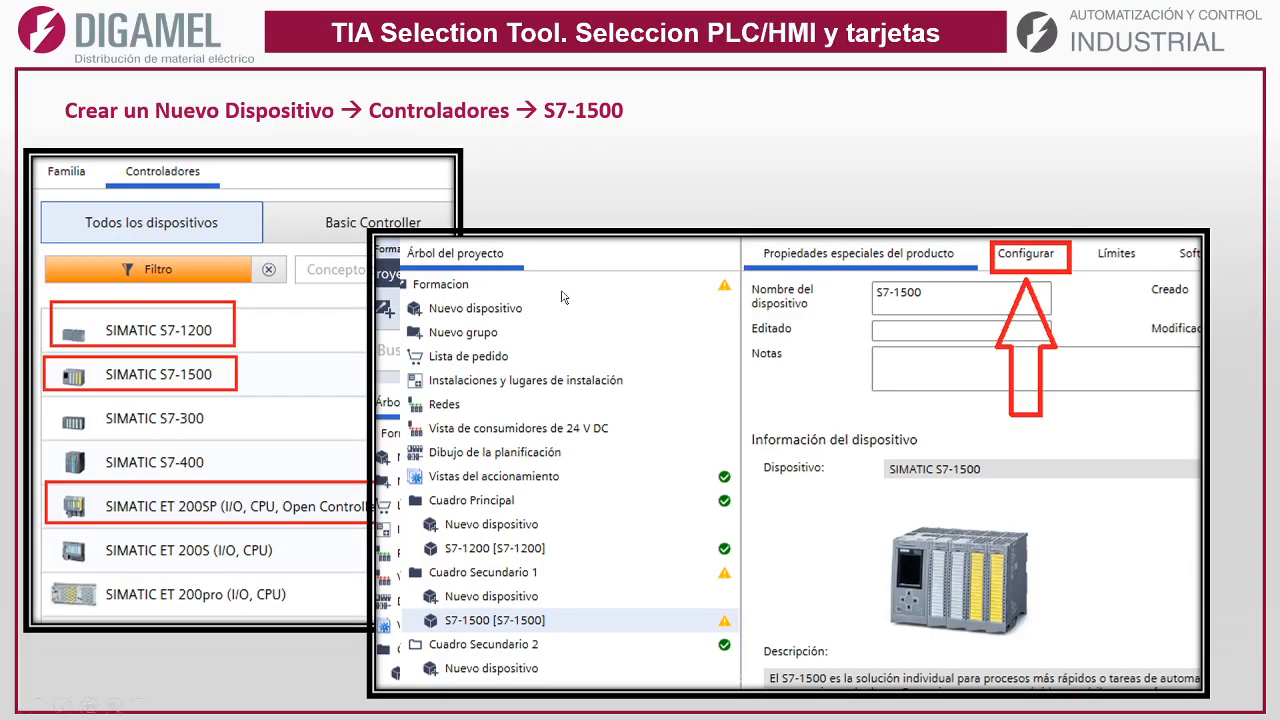
{"action": "left_click", "coordinate": [596, 170]}
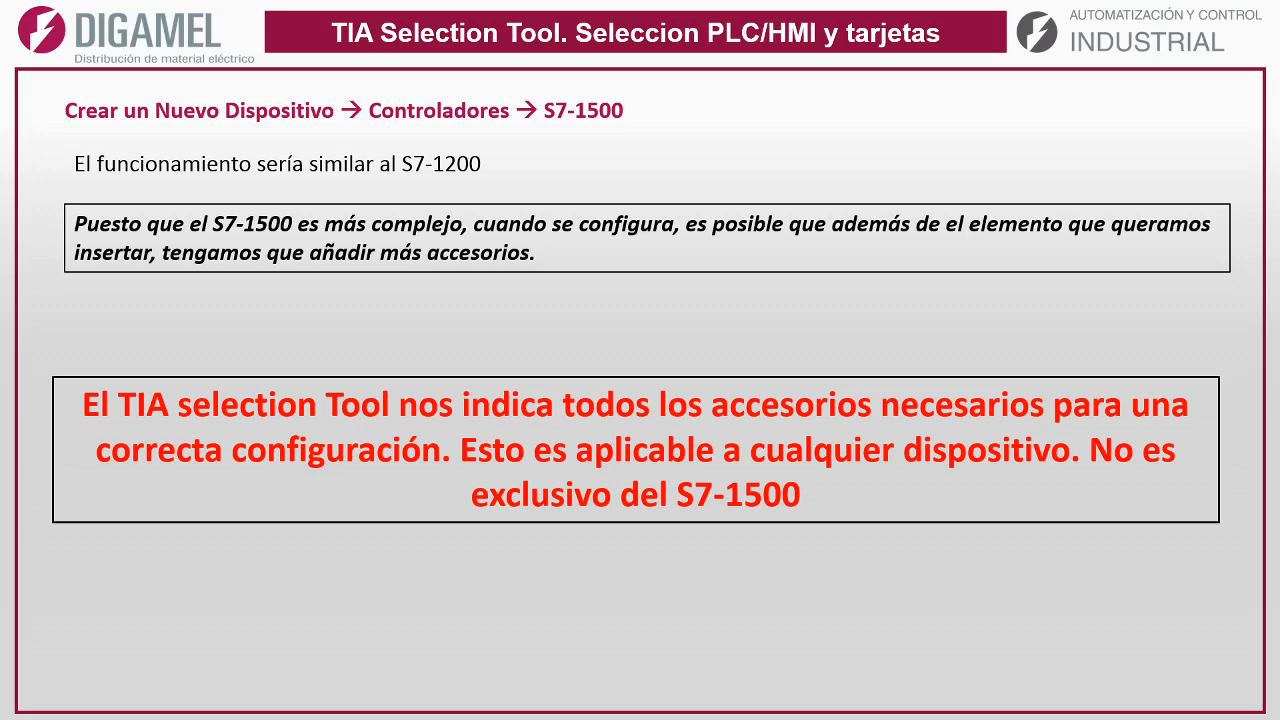
{"action": "key", "text": "Right"}
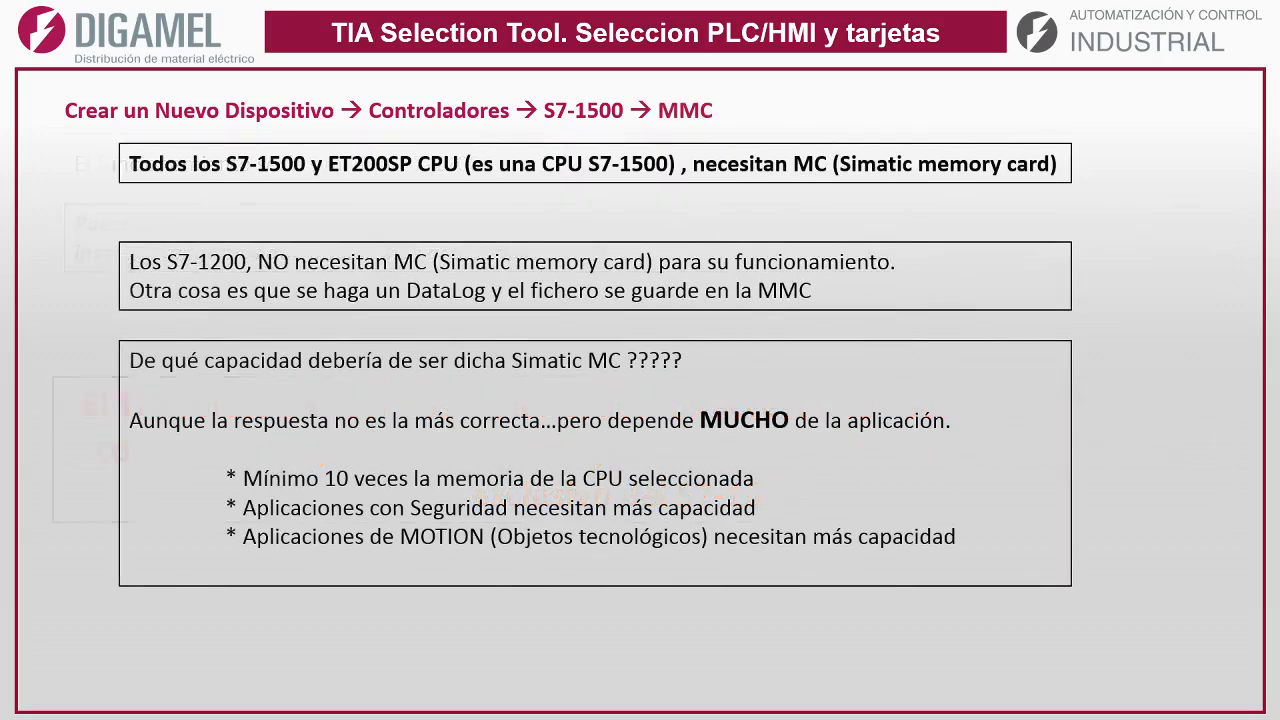
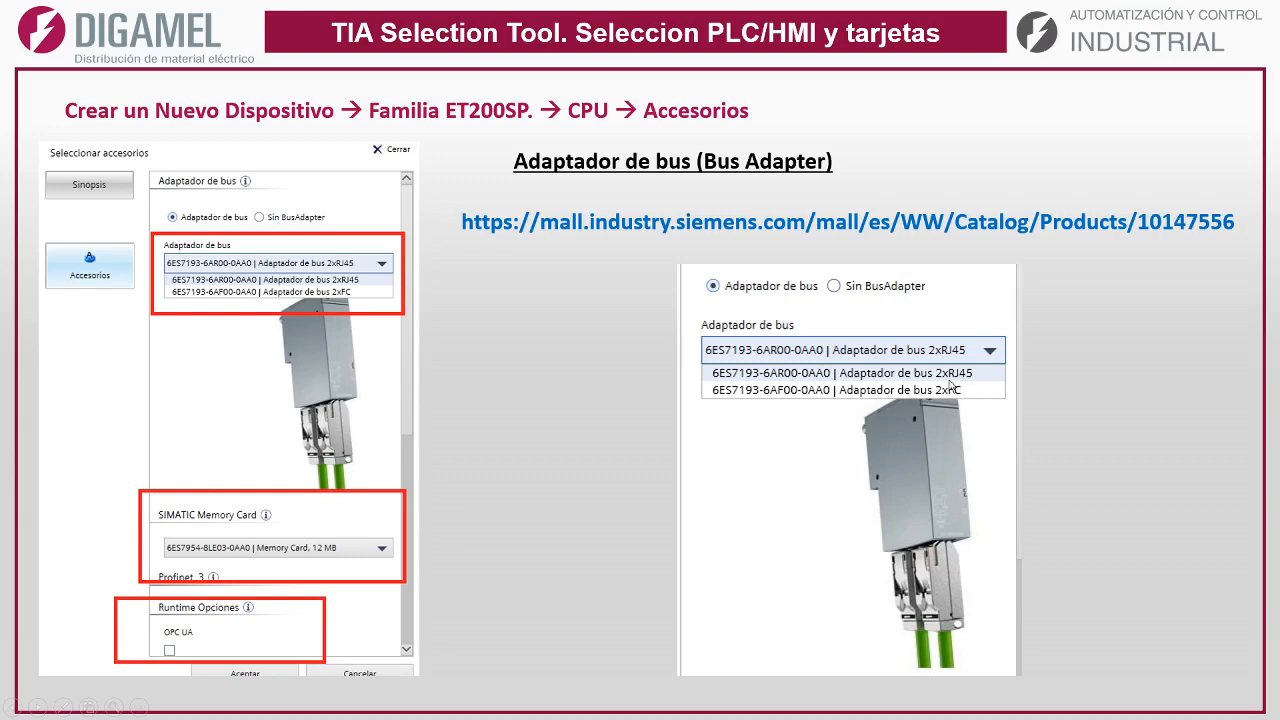
{"action": "mouse_move", "coordinate": [1028, 330]}
{"action": "left_mouse_down"}
{"action": "mouse_move", "coordinate": [772, 303]}
{"action": "mouse_move", "coordinate": [666, 364]}
{"action": "mouse_move", "coordinate": [840, 433]}
{"action": "mouse_move", "coordinate": [1052, 360]}
{"action": "mouse_move", "coordinate": [1030, 330]}
{"action": "left_mouse_up"}
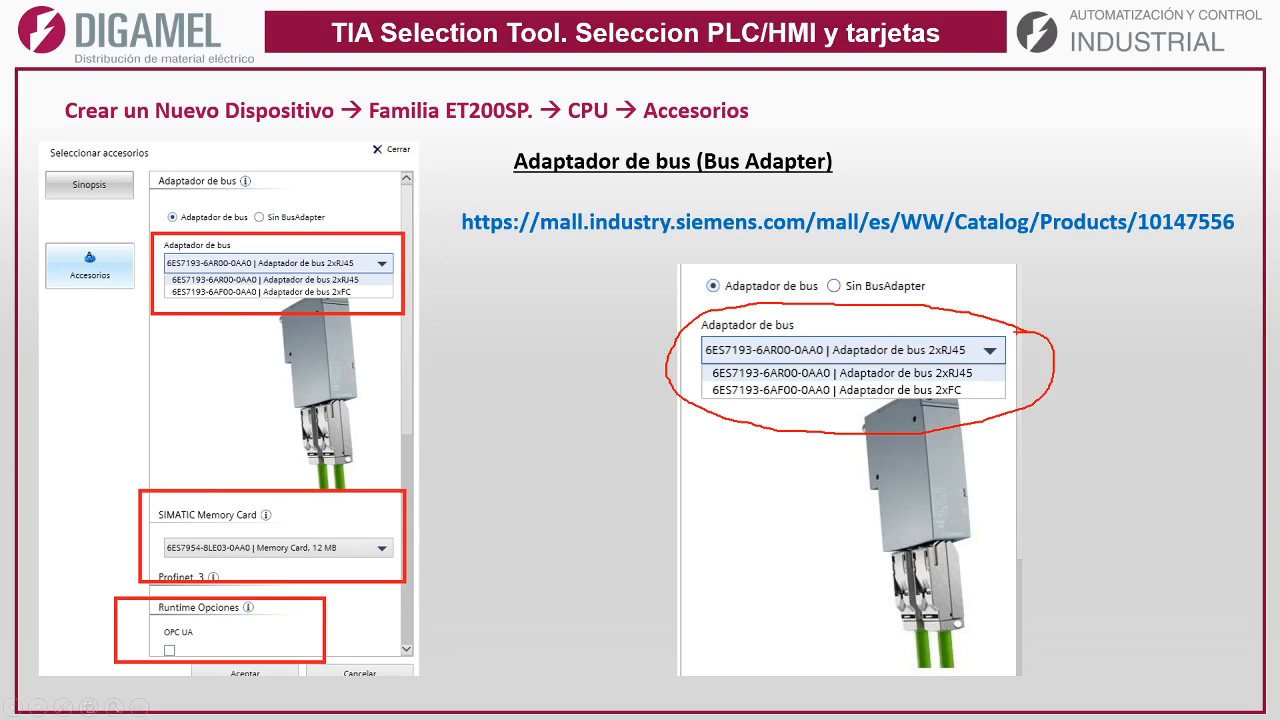
{"action": "key", "text": "Right"}
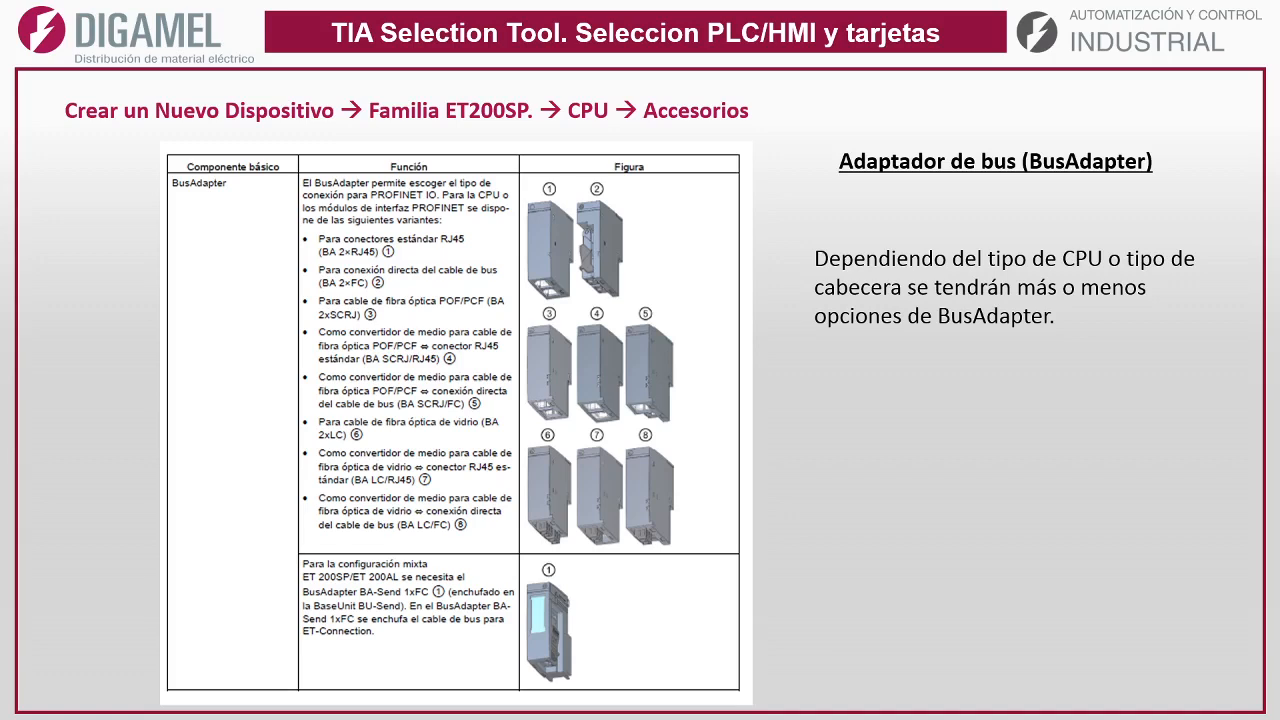
{"action": "left_click", "coordinate": [896, 330]}
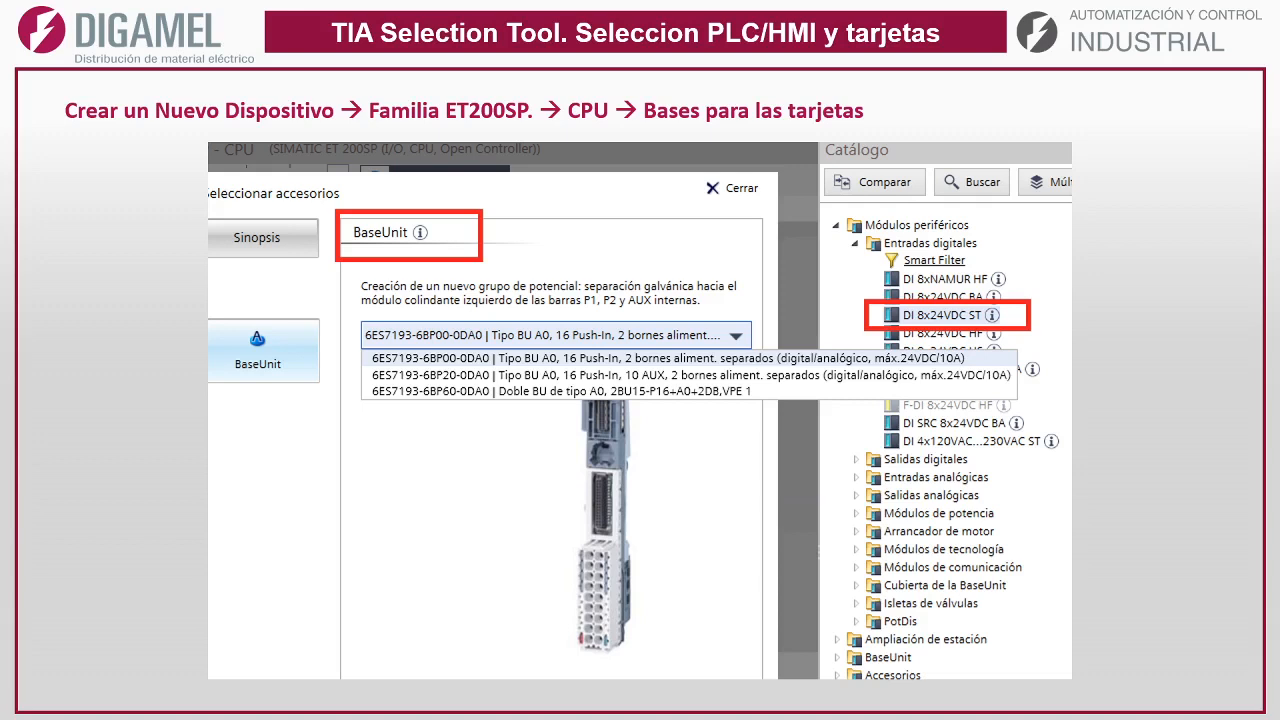
Switch back to TIA Selection Tool and add a SIMATIC ET 200SP (I/O, CPU, Open Controller) device to the group Cuadro Sec_1.
{"action": "key", "text": "super"}
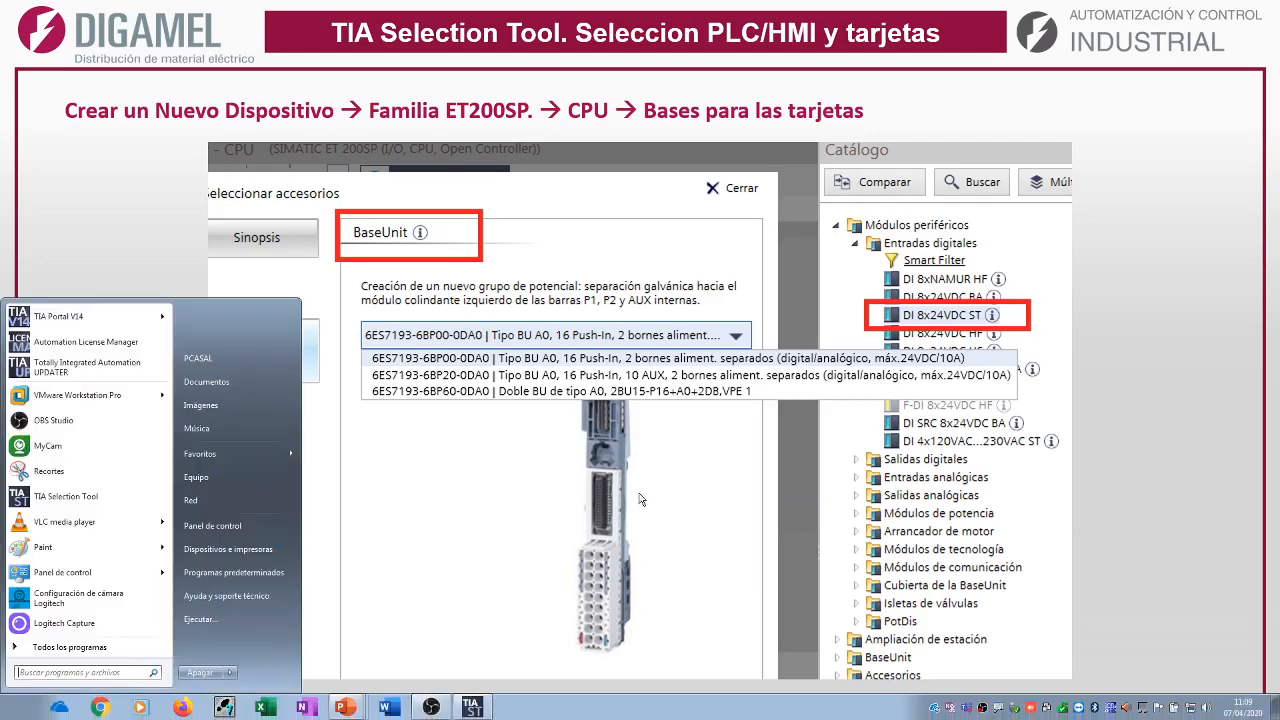
{"action": "left_click", "coordinate": [473, 707]}
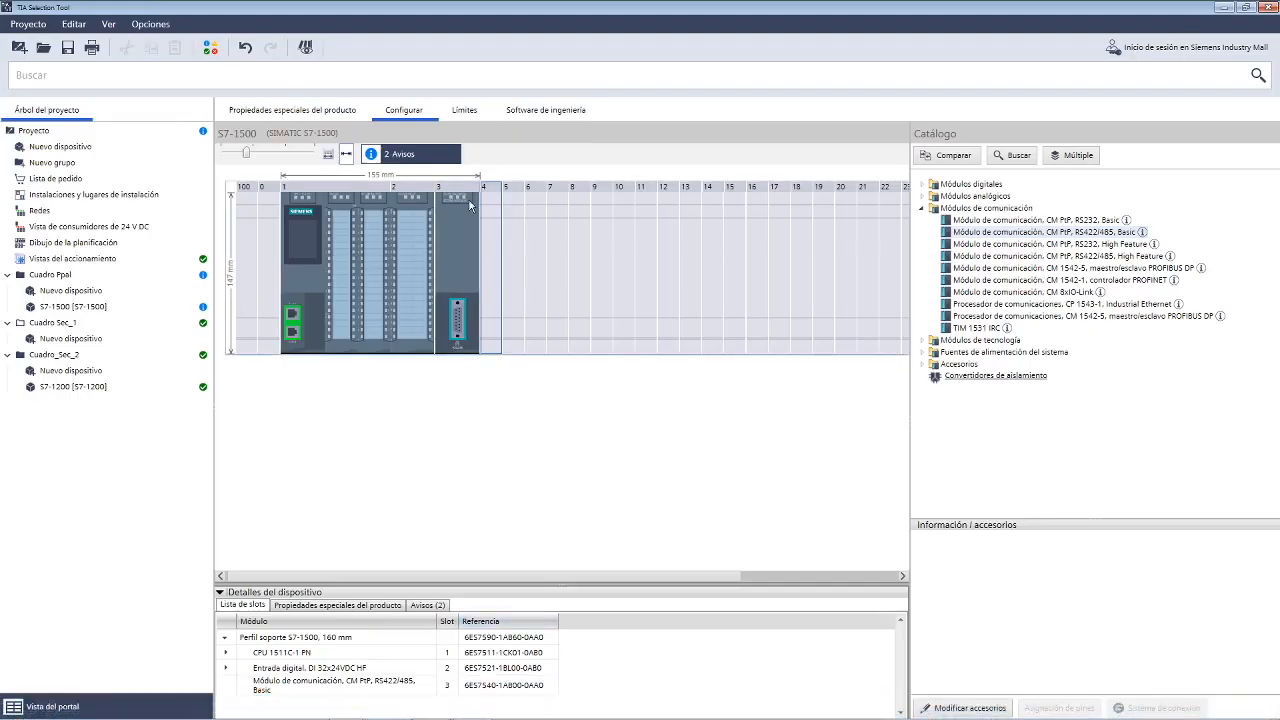
{"action": "left_click", "coordinate": [60, 324]}
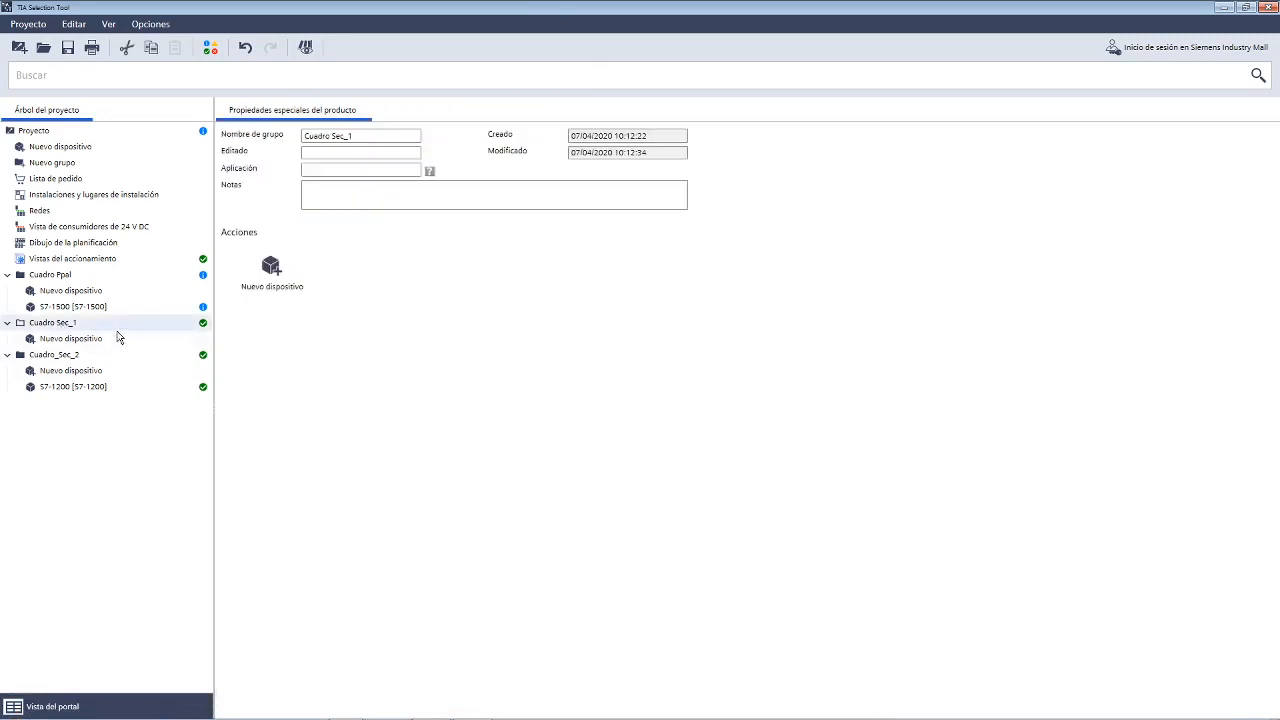
{"action": "left_click", "coordinate": [75, 342]}
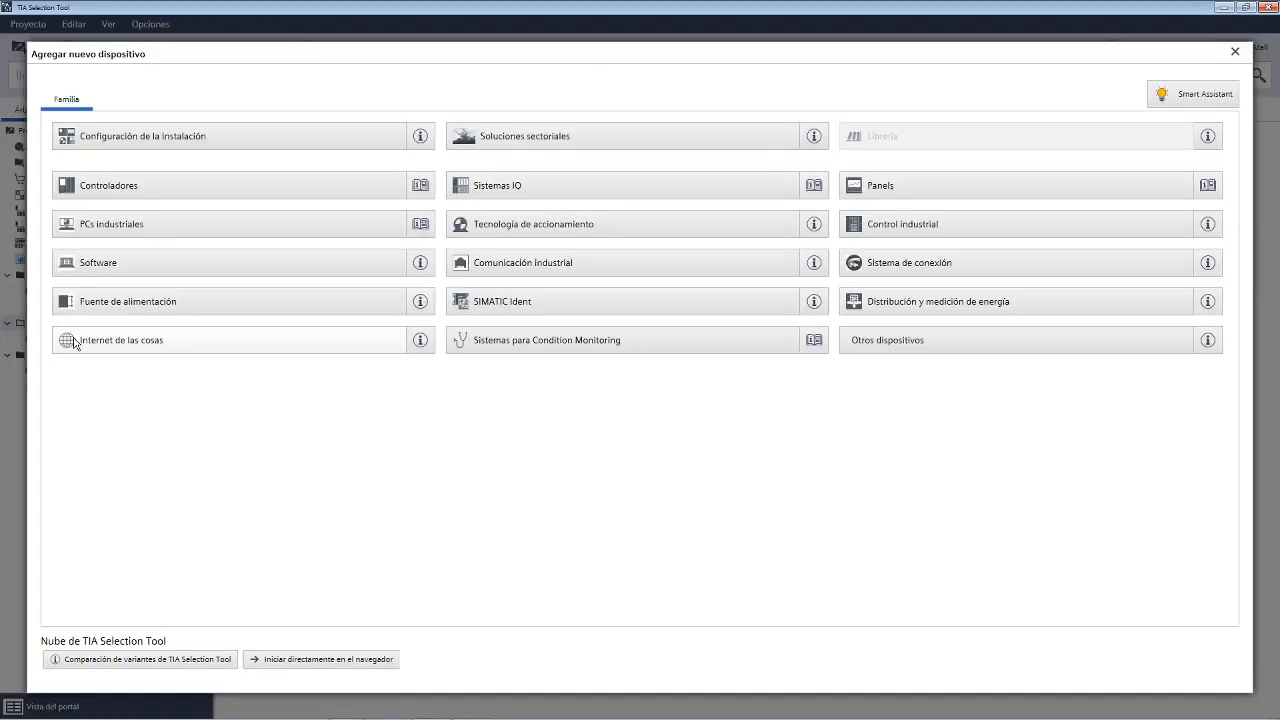
{"action": "left_click", "coordinate": [490, 190]}
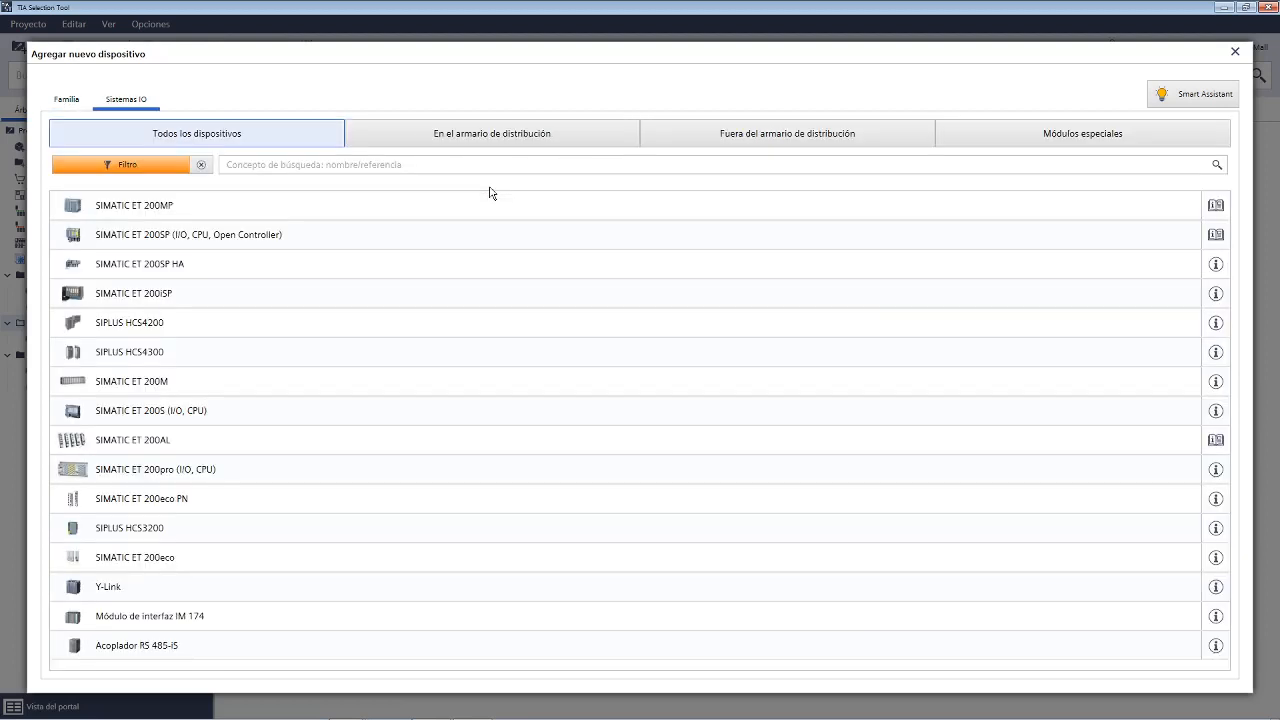
{"action": "double_click", "coordinate": [158, 236]}
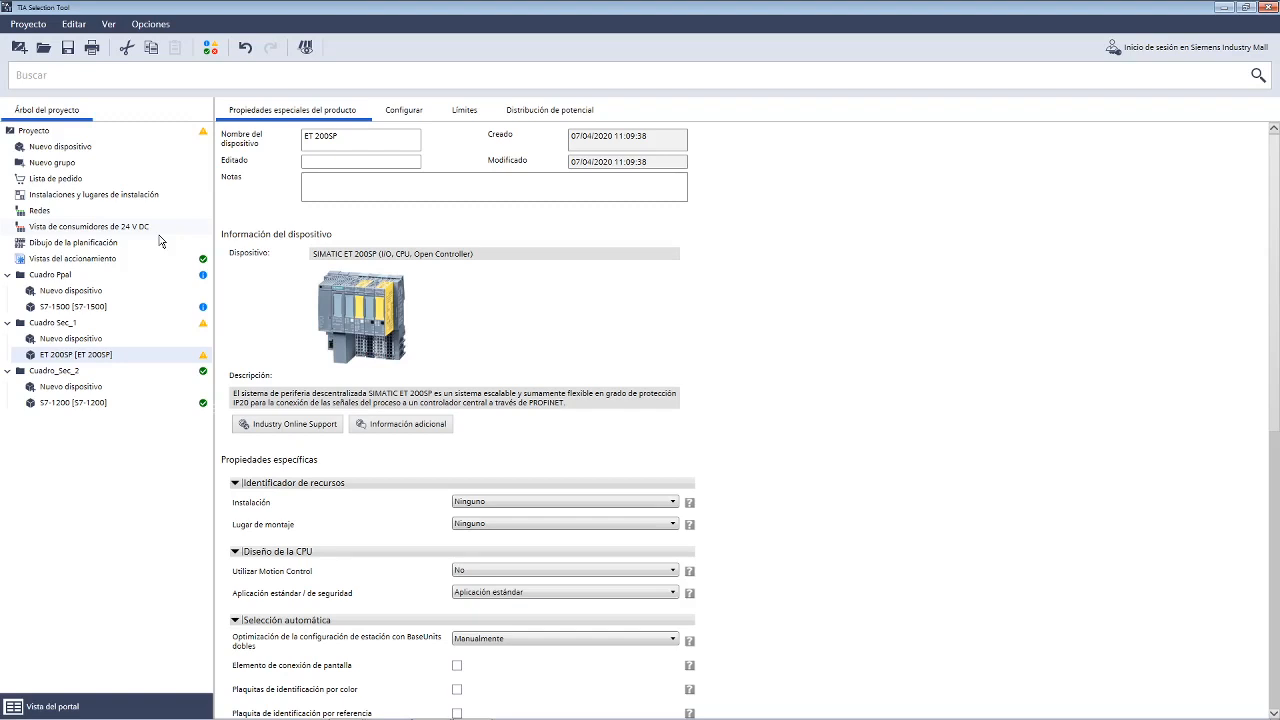
Configure the ET 200SP by placing the central module CPU 1510SP-1 PN at the start of its empty rack.
{"action": "left_click", "coordinate": [410, 112]}
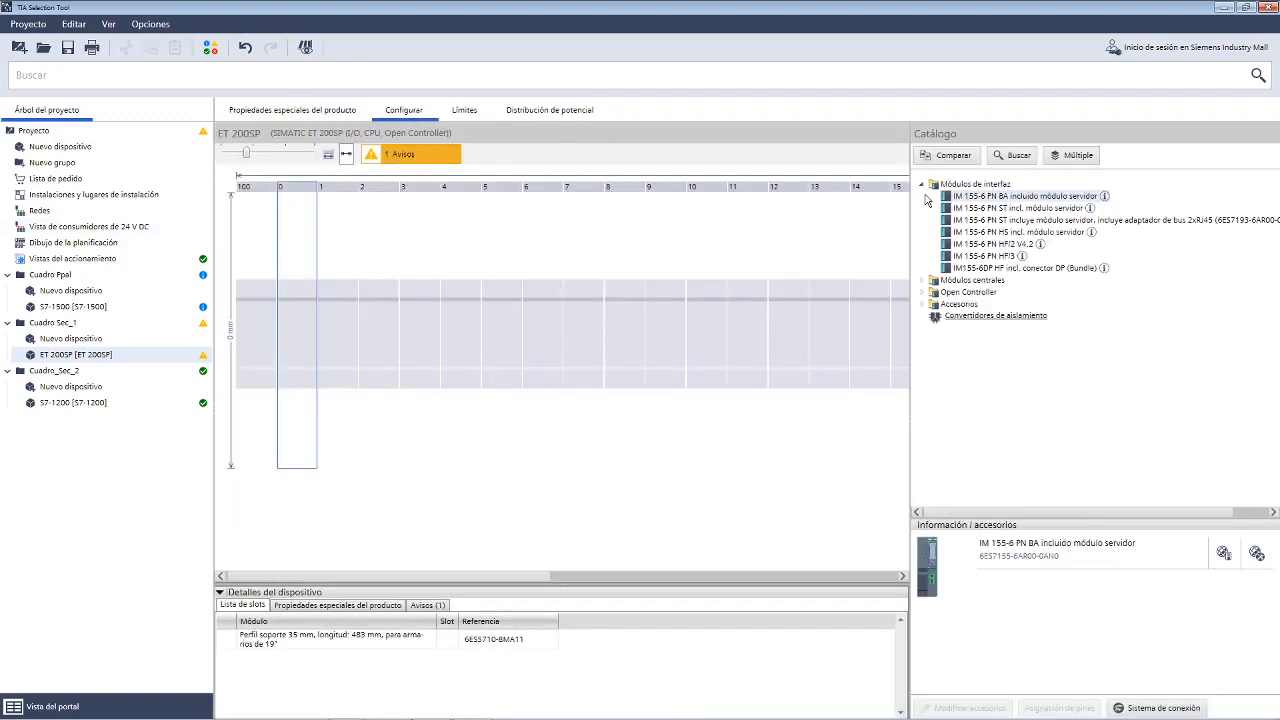
{"action": "left_click", "coordinate": [922, 281]}
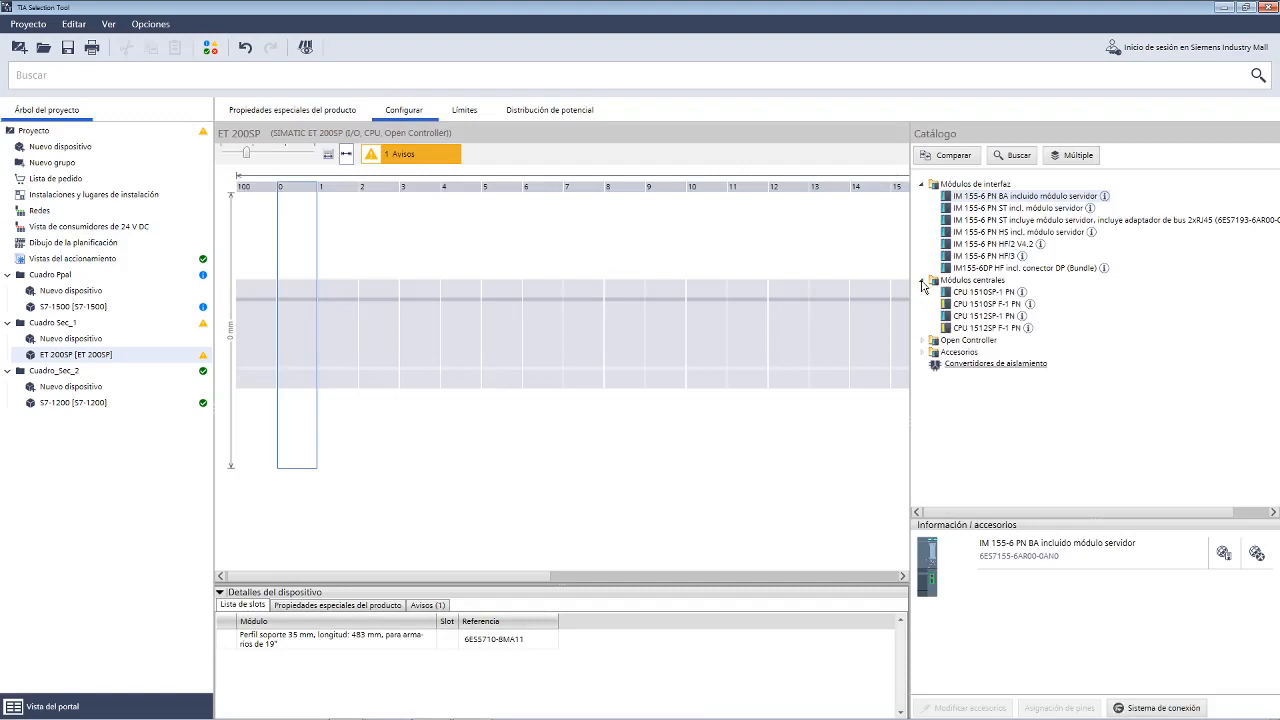
{"action": "left_click", "coordinate": [997, 293]}
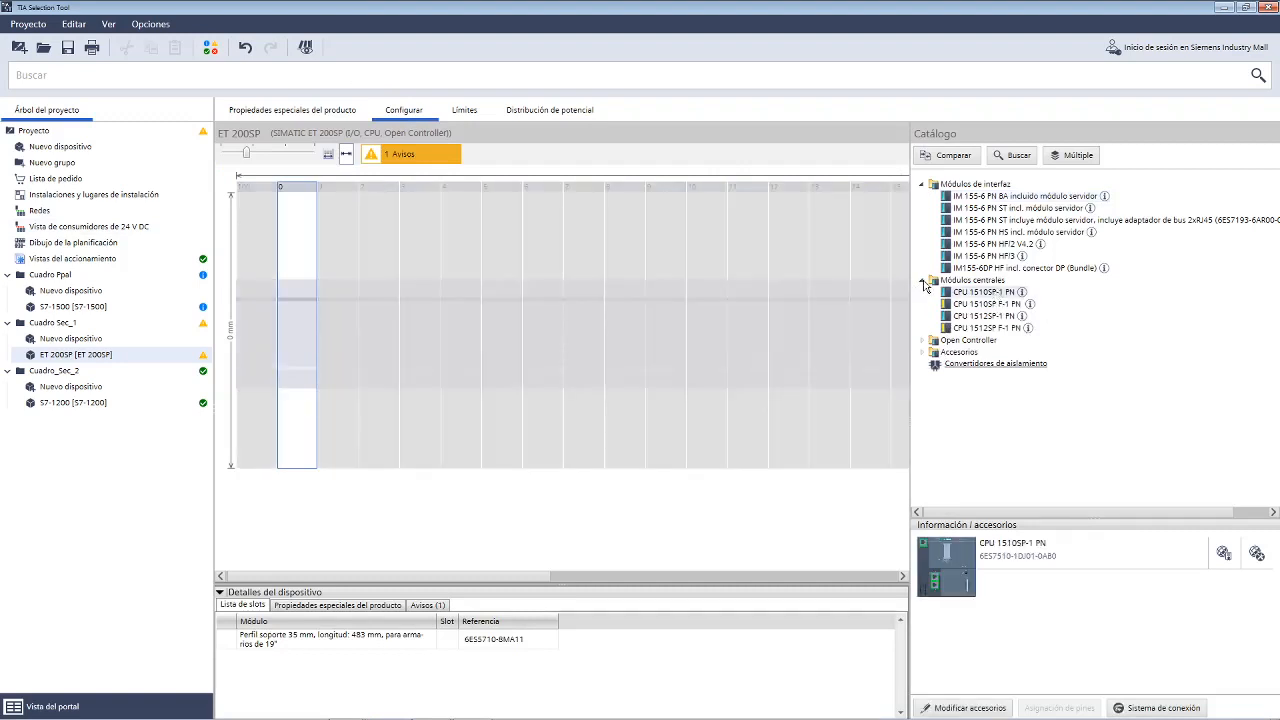
{"action": "mouse_move", "coordinate": [1012, 285]}
{"action": "left_mouse_down"}
{"action": "mouse_move", "coordinate": [1008, 272]}
{"action": "mouse_move", "coordinate": [926, 296]}
{"action": "mouse_move", "coordinate": [1047, 322]}
{"action": "mouse_move", "coordinate": [1000, 280]}
{"action": "left_mouse_up"}
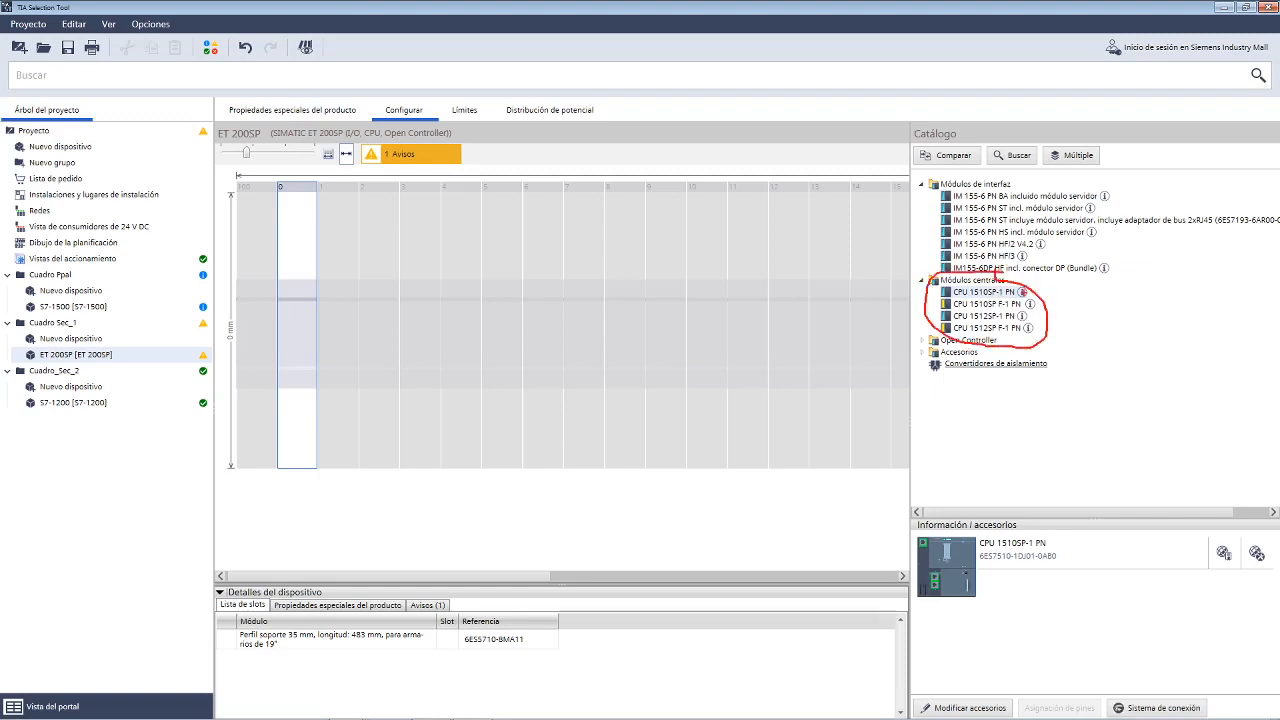
{"action": "key", "text": "Escape"}
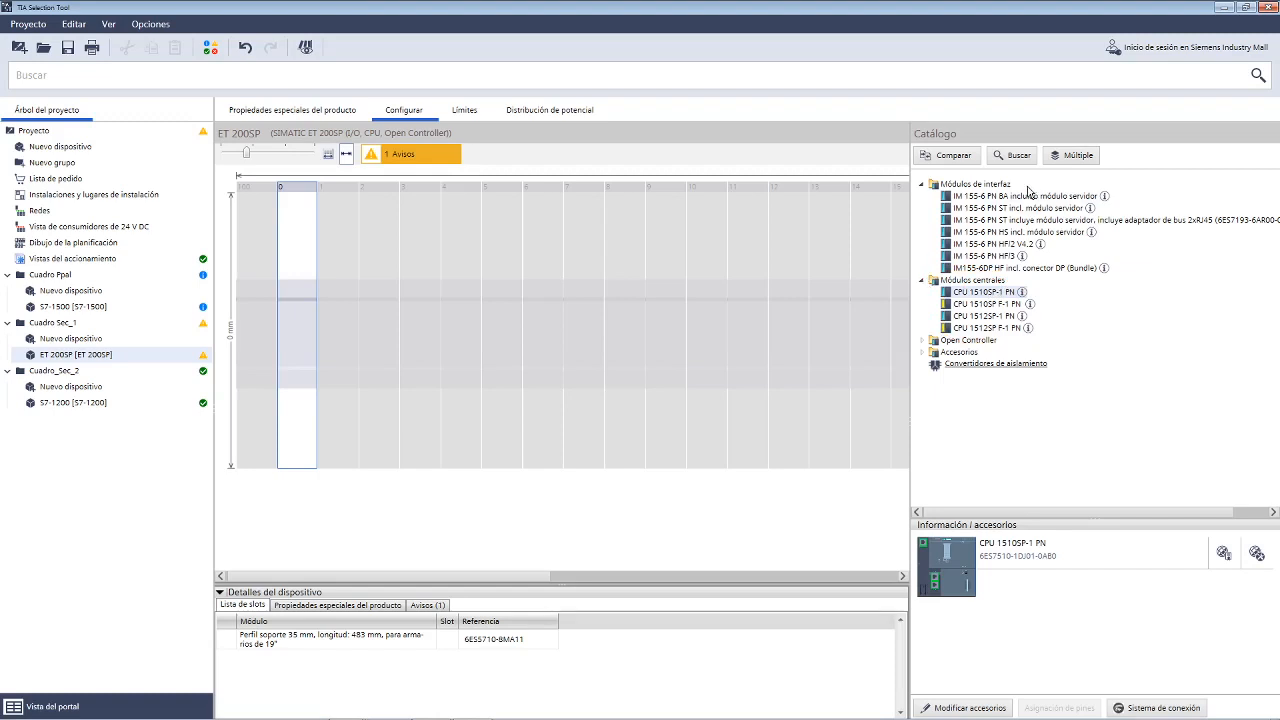
{"action": "mouse_move", "coordinate": [1027, 181]}
{"action": "left_mouse_down"}
{"action": "mouse_move", "coordinate": [988, 178]}
{"action": "mouse_move", "coordinate": [932, 230]}
{"action": "mouse_move", "coordinate": [994, 283]}
{"action": "mouse_move", "coordinate": [1090, 196]}
{"action": "mouse_move", "coordinate": [1015, 176]}
{"action": "left_mouse_up"}
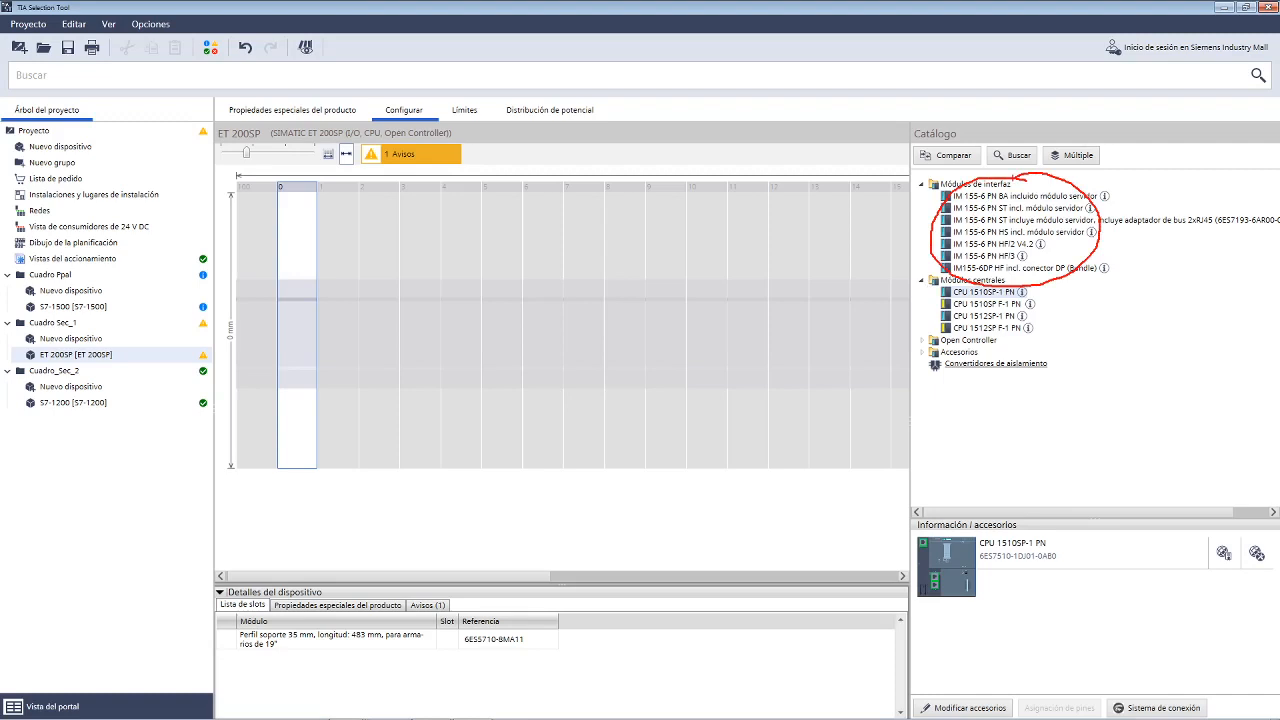
{"action": "key", "text": "Escape"}
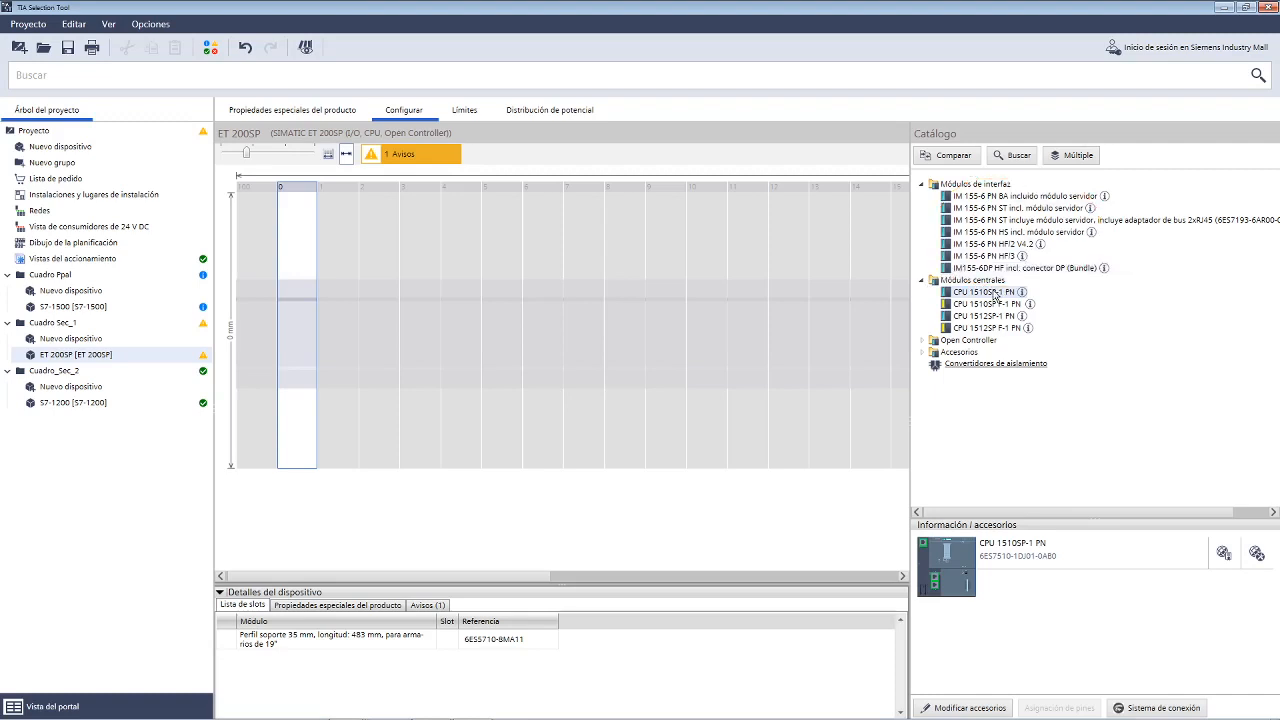
{"action": "left_click_drag", "start_coordinate": [995, 293], "coordinate": [295, 278]}
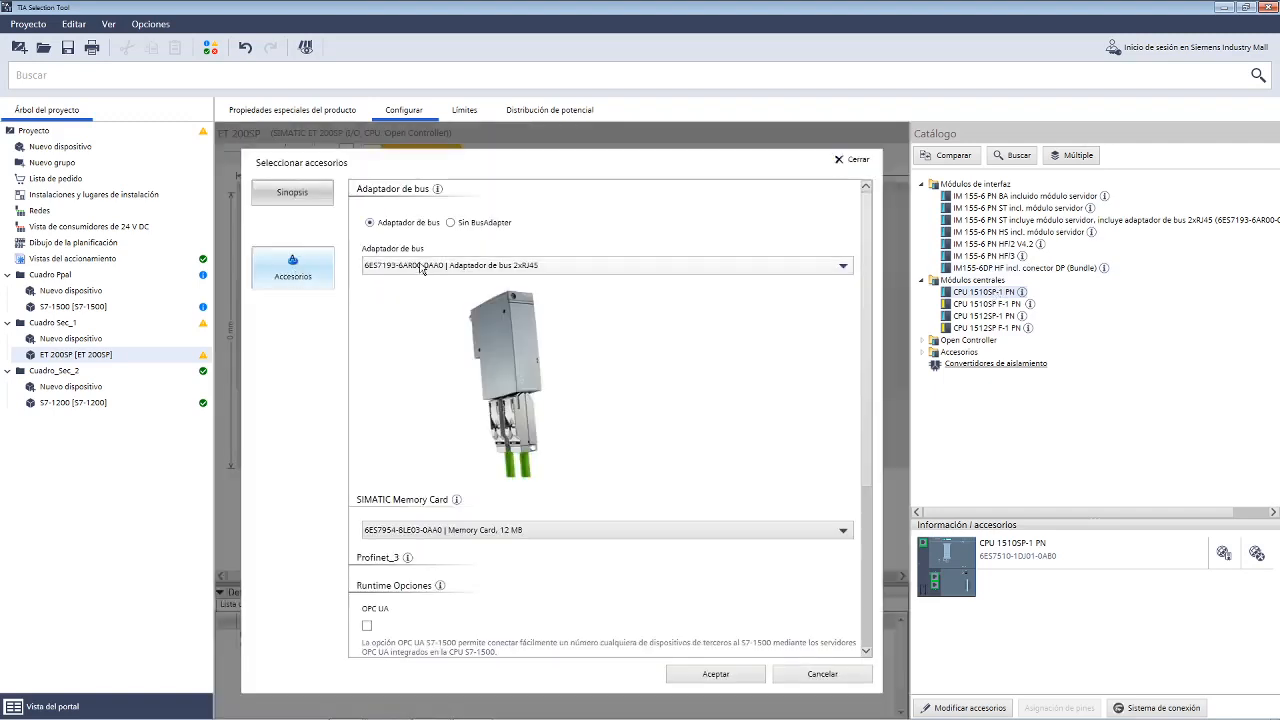
Equip the CPU with the 2xRJ45 bus adapter 6ES7193-6AR00-0AA0 and the 12 MB memory card, and accept its accessories.
{"action": "left_click", "coordinate": [455, 223]}
{"action": "left_click", "coordinate": [409, 223]}
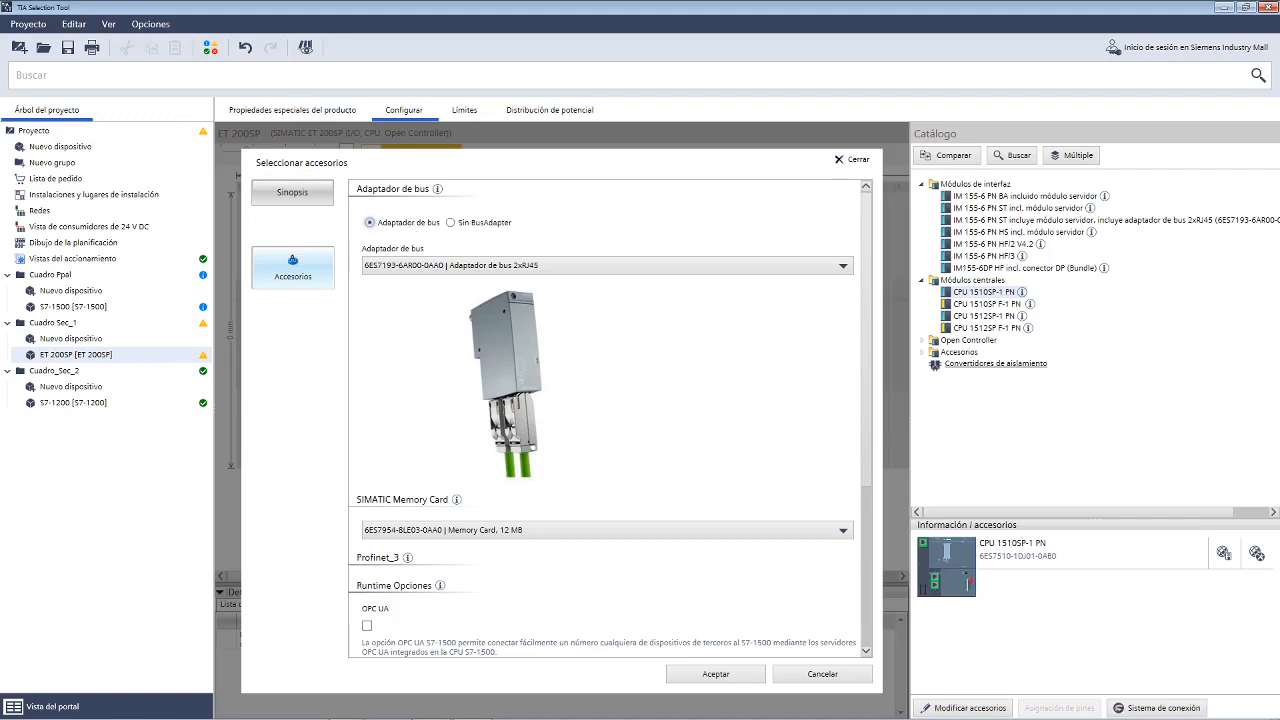
{"action": "mouse_move", "coordinate": [972, 581]}
{"action": "left_mouse_down"}
{"action": "mouse_move", "coordinate": [956, 562]}
{"action": "mouse_move", "coordinate": [932, 568]}
{"action": "mouse_move", "coordinate": [980, 568]}
{"action": "mouse_move", "coordinate": [964, 559]}
{"action": "left_mouse_up"}
{"action": "key", "text": "Escape"}
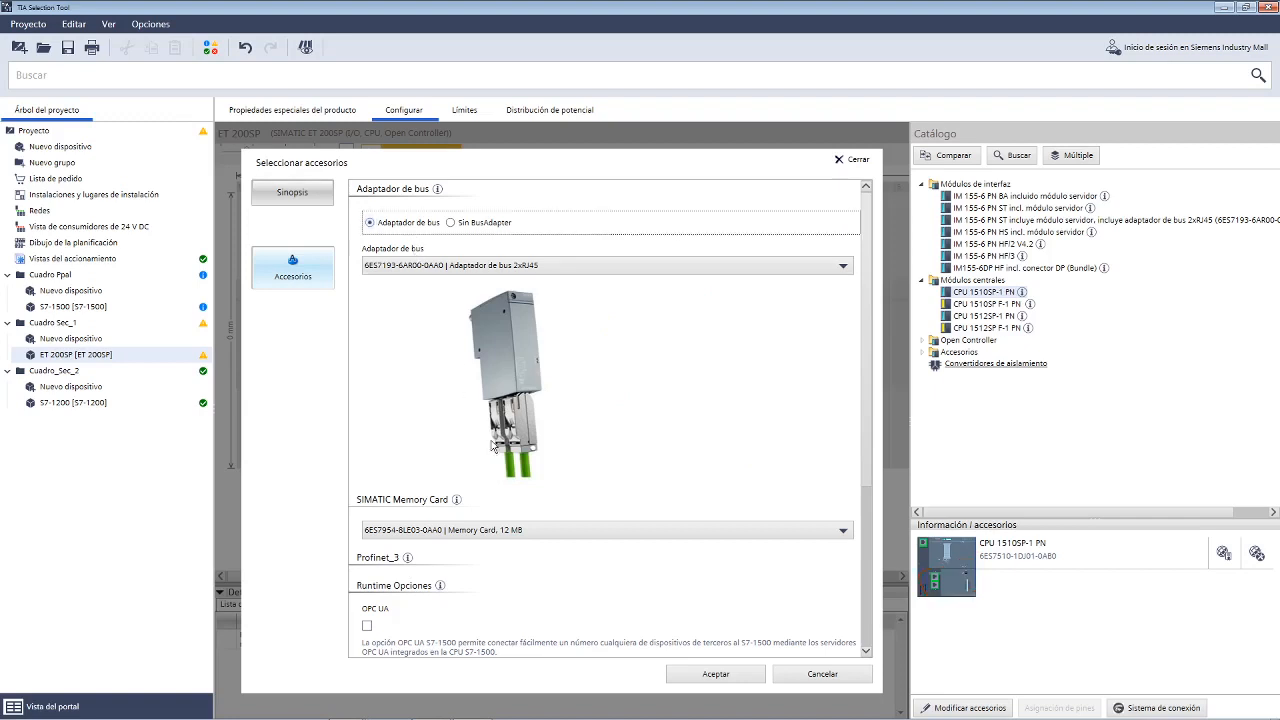
{"action": "left_click", "coordinate": [725, 678]}
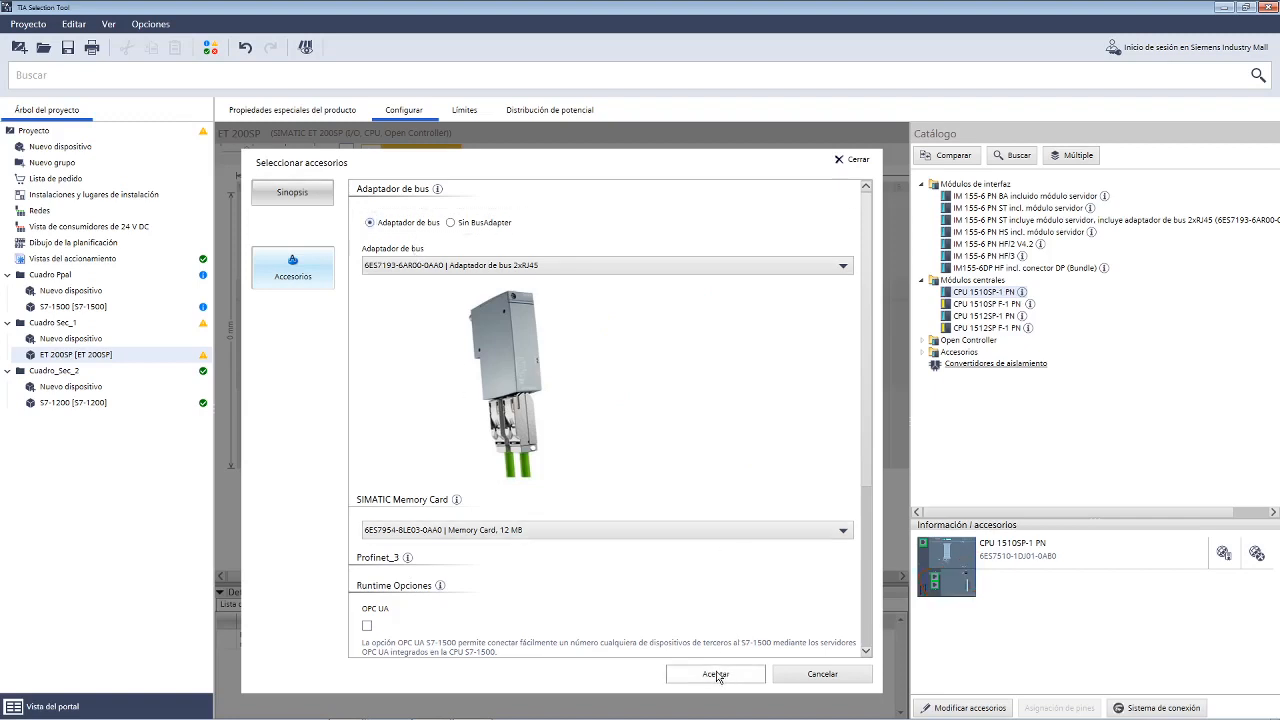
{"action": "left_click", "coordinate": [716, 675]}
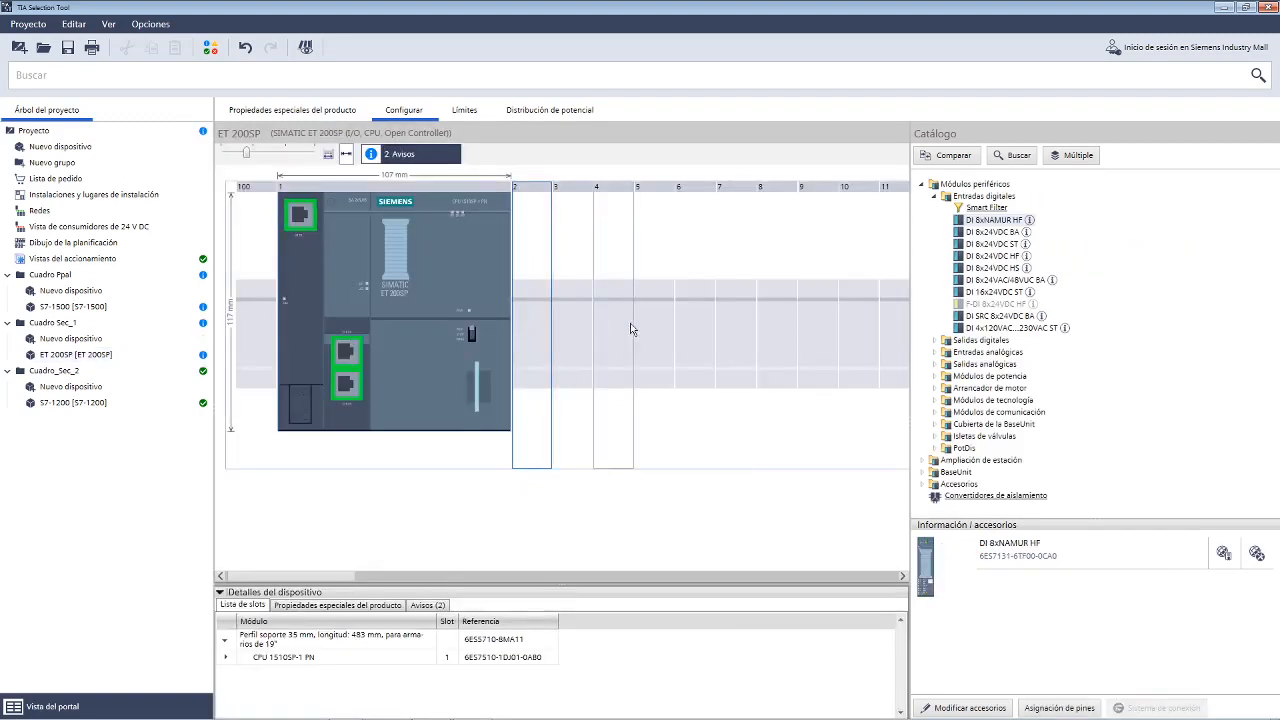
Place the digital input module DI 16x24VDC ST in slot 2 of the ET 200SP rack.
{"action": "left_click", "coordinate": [935, 197]}
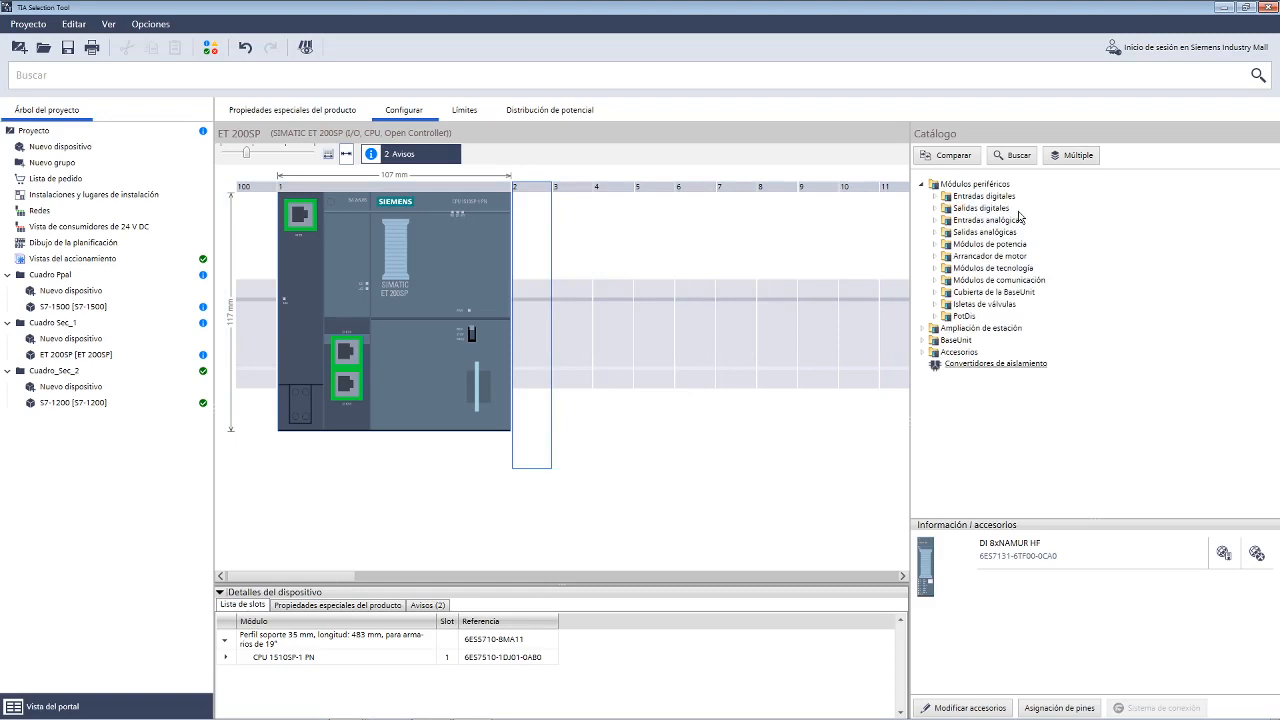
{"action": "key", "text": "ctrl+2"}
{"action": "mouse_move", "coordinate": [1067, 186]}
{"action": "left_mouse_down"}
{"action": "mouse_move", "coordinate": [1025, 176]}
{"action": "mouse_move", "coordinate": [921, 229]}
{"action": "mouse_move", "coordinate": [972, 336]}
{"action": "mouse_move", "coordinate": [1098, 222]}
{"action": "mouse_move", "coordinate": [1070, 183]}
{"action": "mouse_move", "coordinate": [1037, 209]}
{"action": "mouse_move", "coordinate": [1054, 220]}
{"action": "mouse_move", "coordinate": [1061, 268]}
{"action": "left_mouse_up"}
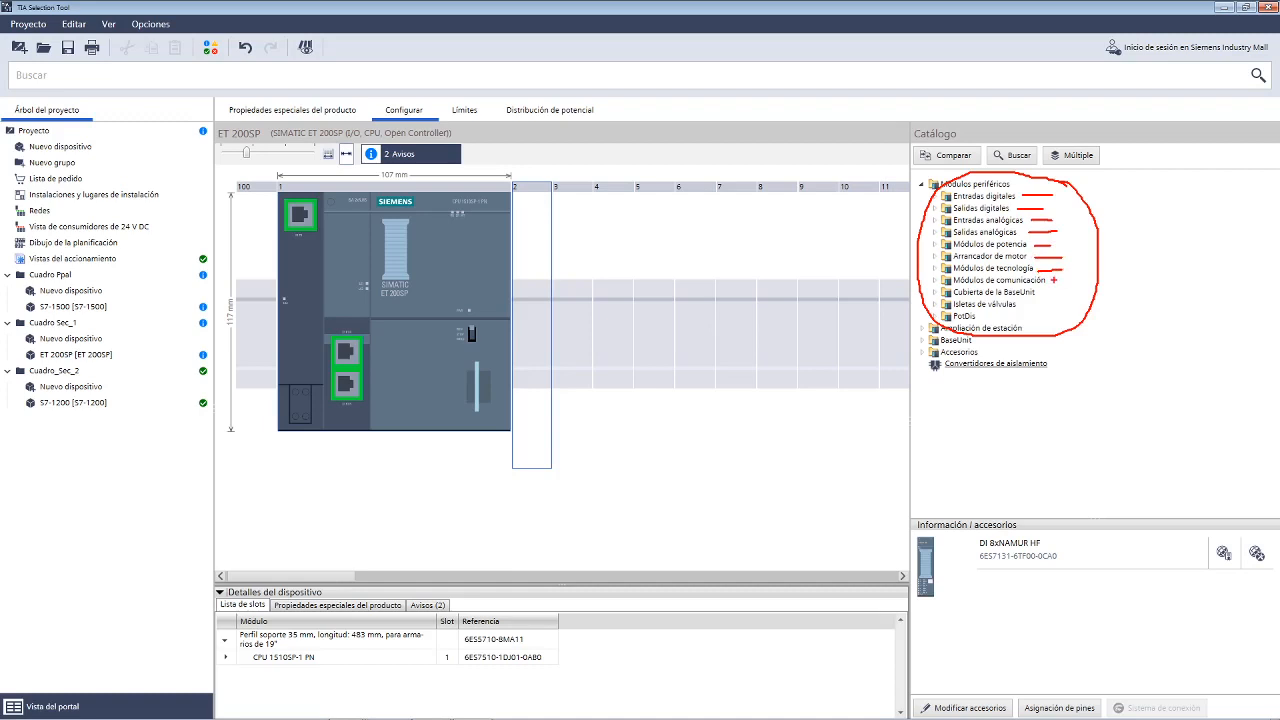
{"action": "left_click_drag", "start_coordinate": [1053, 280], "coordinate": [1074, 280]}
{"action": "key", "text": "Escape"}
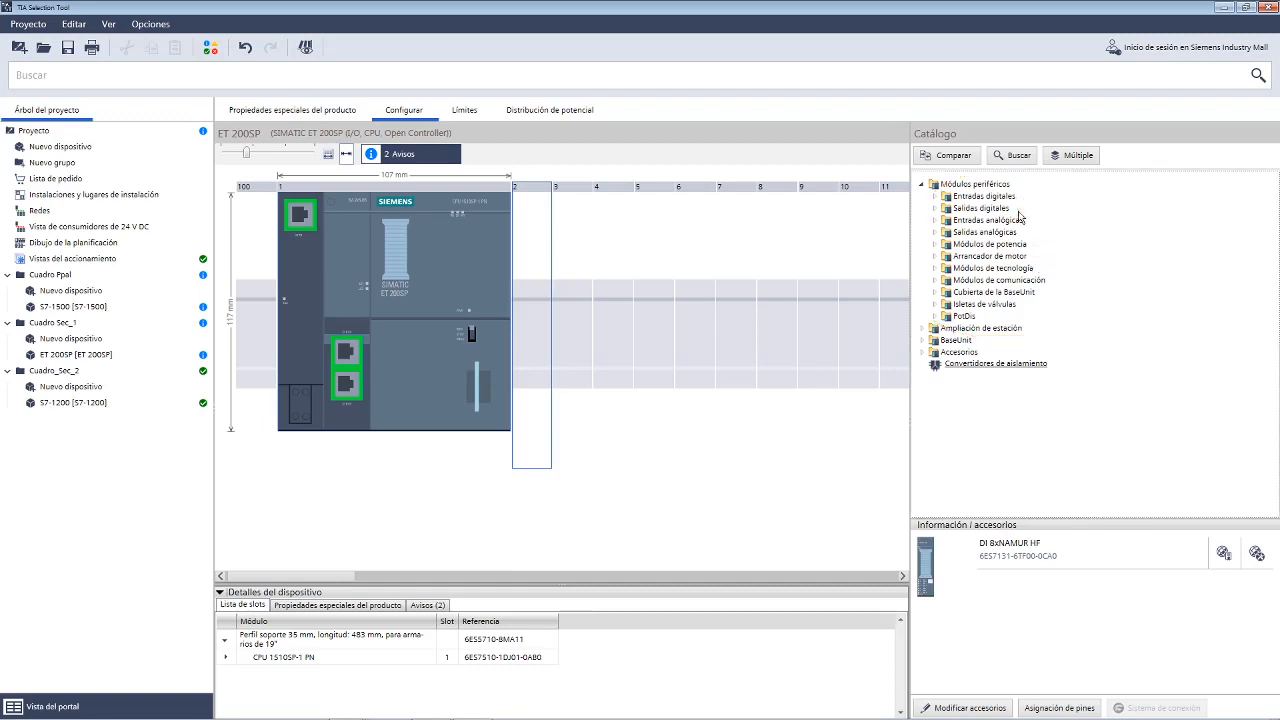
{"action": "left_click", "coordinate": [934, 196]}
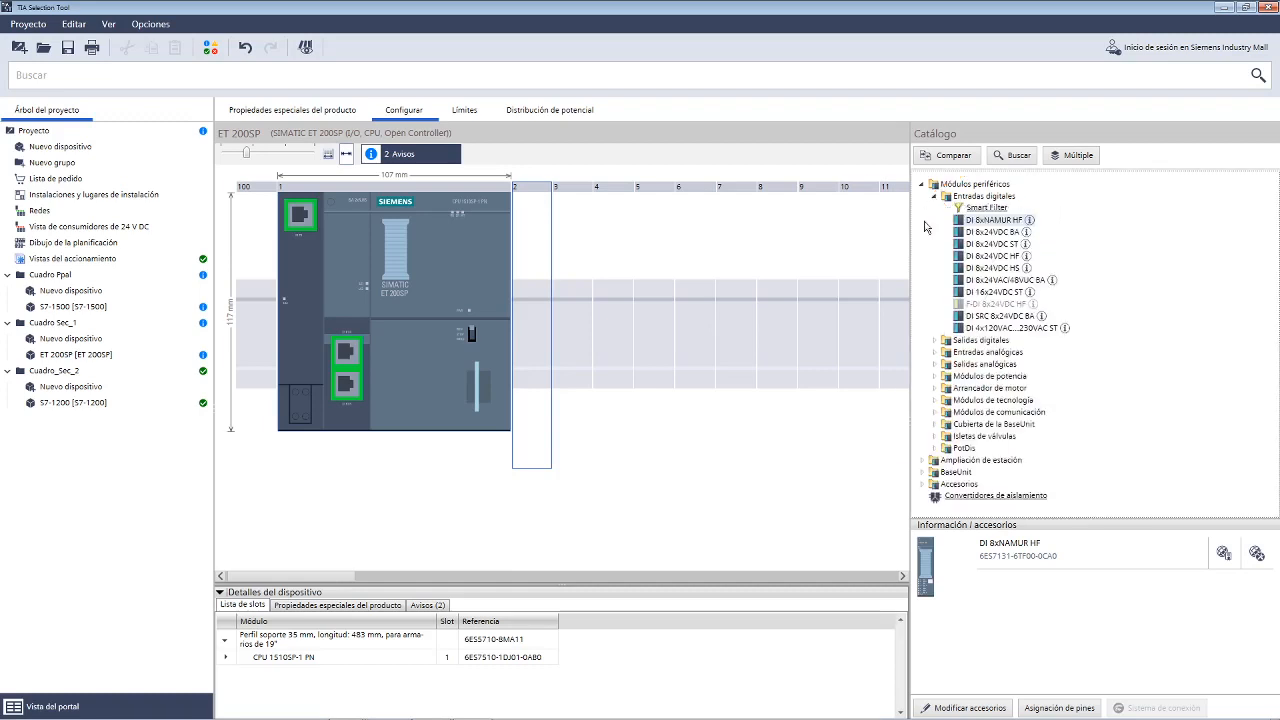
{"action": "left_click", "coordinate": [1000, 292]}
{"action": "left_click_drag", "start_coordinate": [1000, 292], "coordinate": [537, 291]}
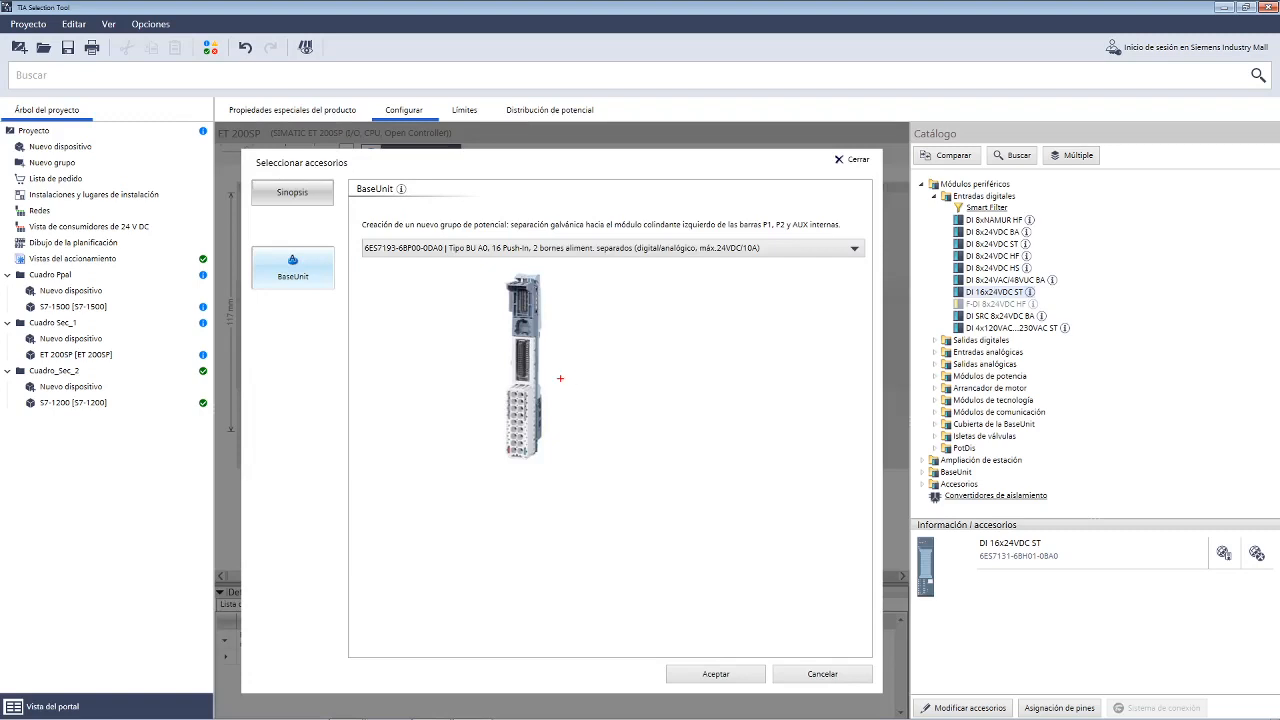
{"action": "mouse_move", "coordinate": [562, 374]}
{"action": "left_mouse_down"}
{"action": "mouse_move", "coordinate": [525, 365]}
{"action": "mouse_move", "coordinate": [598, 448]}
{"action": "mouse_move", "coordinate": [558, 375]}
{"action": "left_mouse_up"}
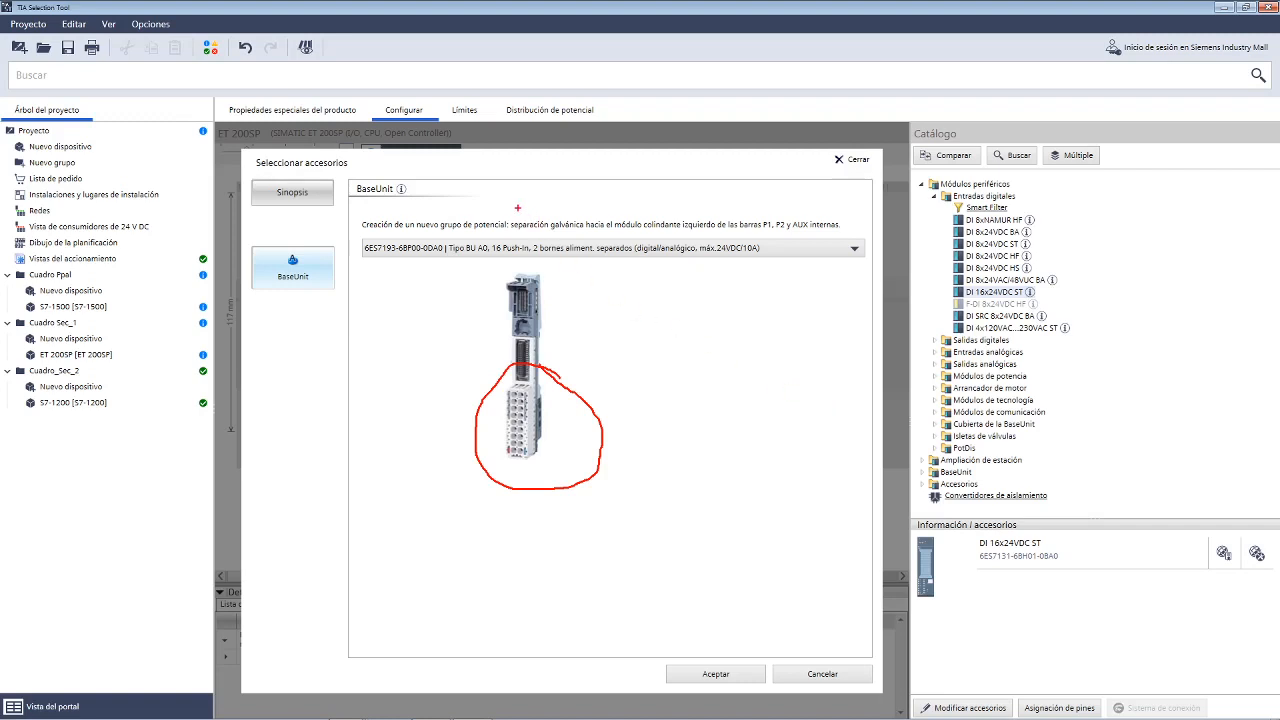
{"action": "mouse_move", "coordinate": [514, 208]}
{"action": "left_mouse_down"}
{"action": "mouse_move", "coordinate": [362, 193]}
{"action": "mouse_move", "coordinate": [382, 237]}
{"action": "mouse_move", "coordinate": [474, 238]}
{"action": "mouse_move", "coordinate": [512, 208]}
{"action": "left_mouse_up"}
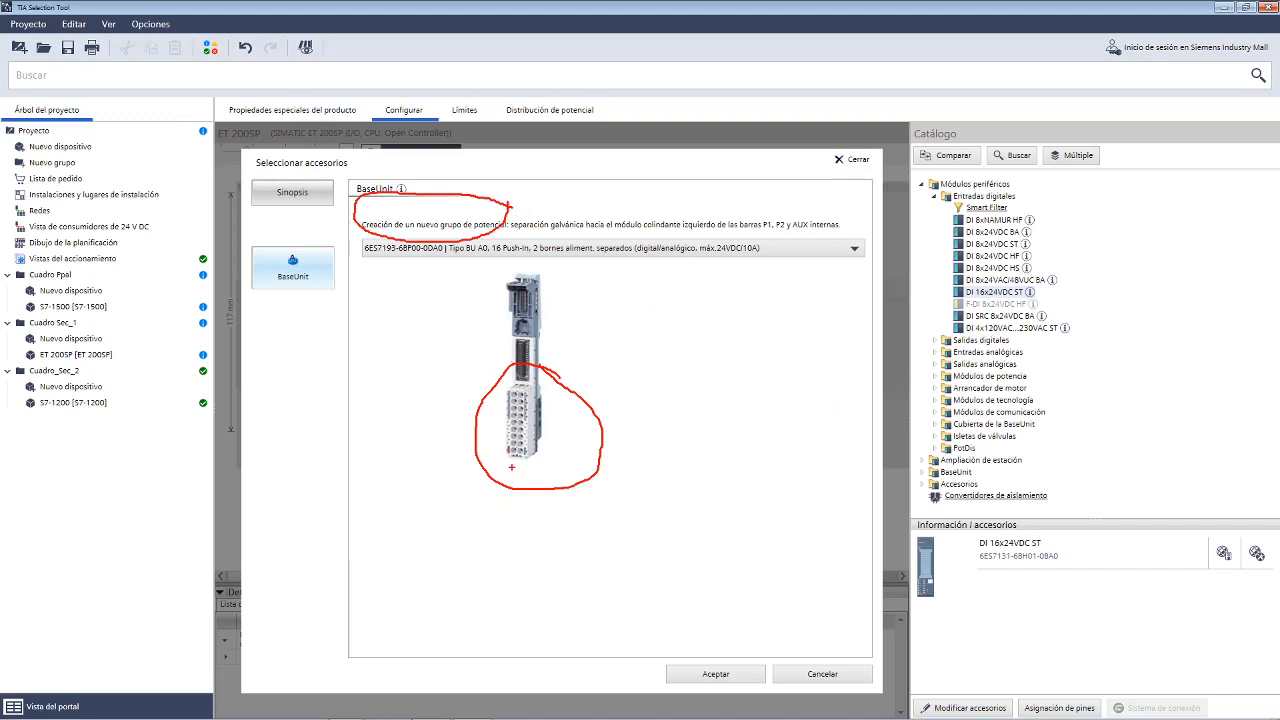
{"action": "mouse_move", "coordinate": [511, 467]}
{"action": "left_mouse_down"}
{"action": "mouse_move", "coordinate": [512, 456]}
{"action": "mouse_move", "coordinate": [479, 530]}
{"action": "left_mouse_up"}
{"action": "left_click_drag", "start_coordinate": [523, 457], "coordinate": [524, 541]}
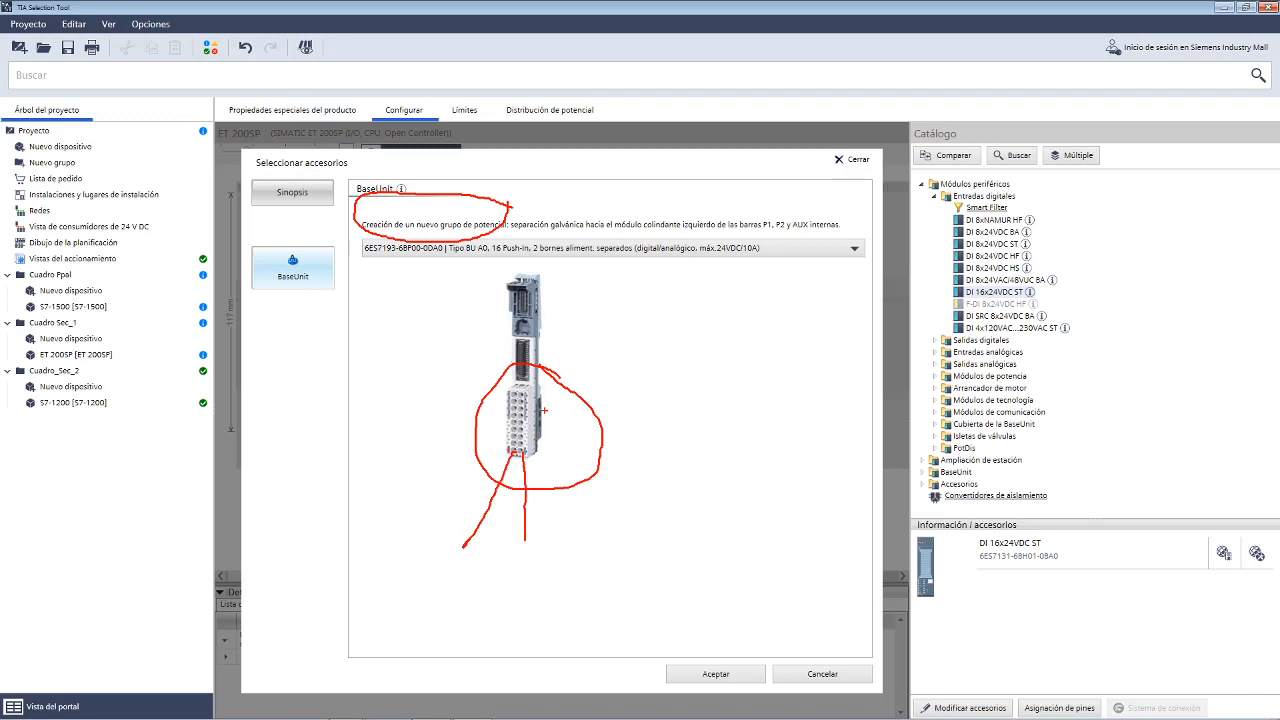
{"action": "mouse_move", "coordinate": [540, 408]}
{"action": "left_mouse_down"}
{"action": "mouse_move", "coordinate": [676, 408]}
{"action": "mouse_move", "coordinate": [672, 418]}
{"action": "mouse_move", "coordinate": [708, 402]}
{"action": "mouse_move", "coordinate": [670, 419]}
{"action": "left_mouse_up"}
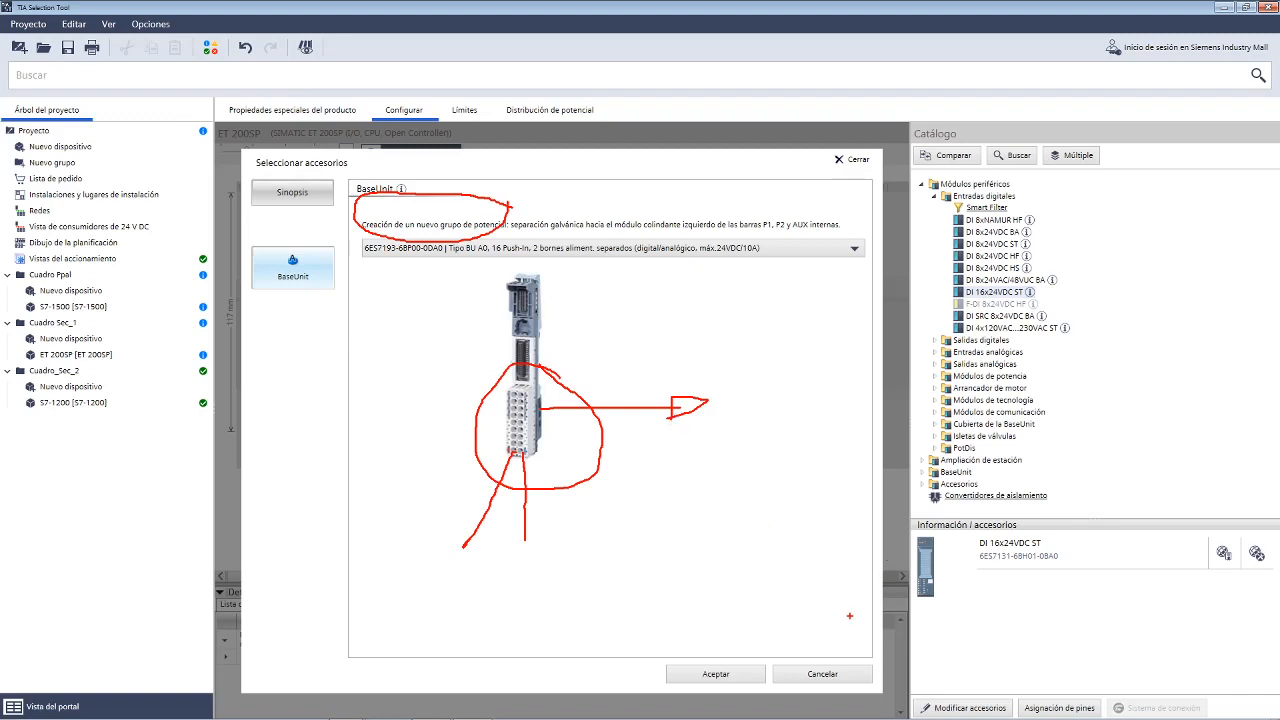
Accept BaseUnit 6ES7193-6BP00-0DA0 for the input module in slot 2 and place another DI 16x24VDC ST in slot 3.
{"action": "key", "text": "Escape"}
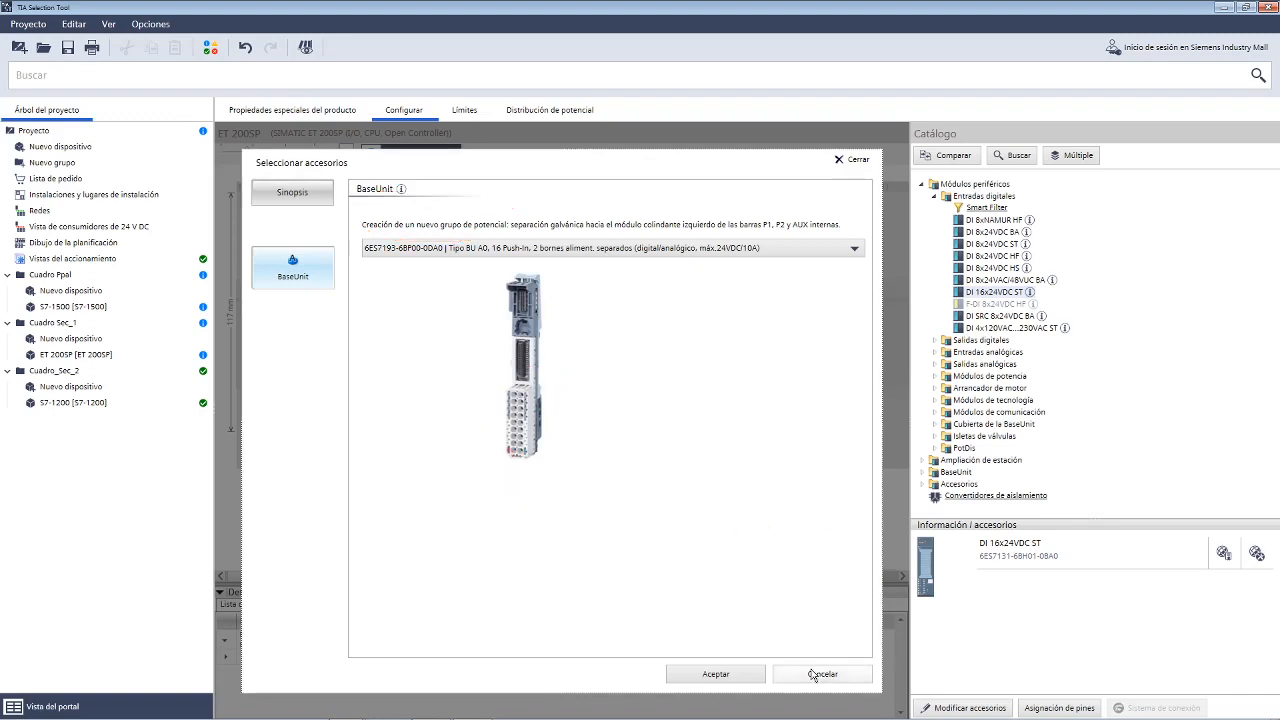
{"action": "left_click", "coordinate": [740, 671]}
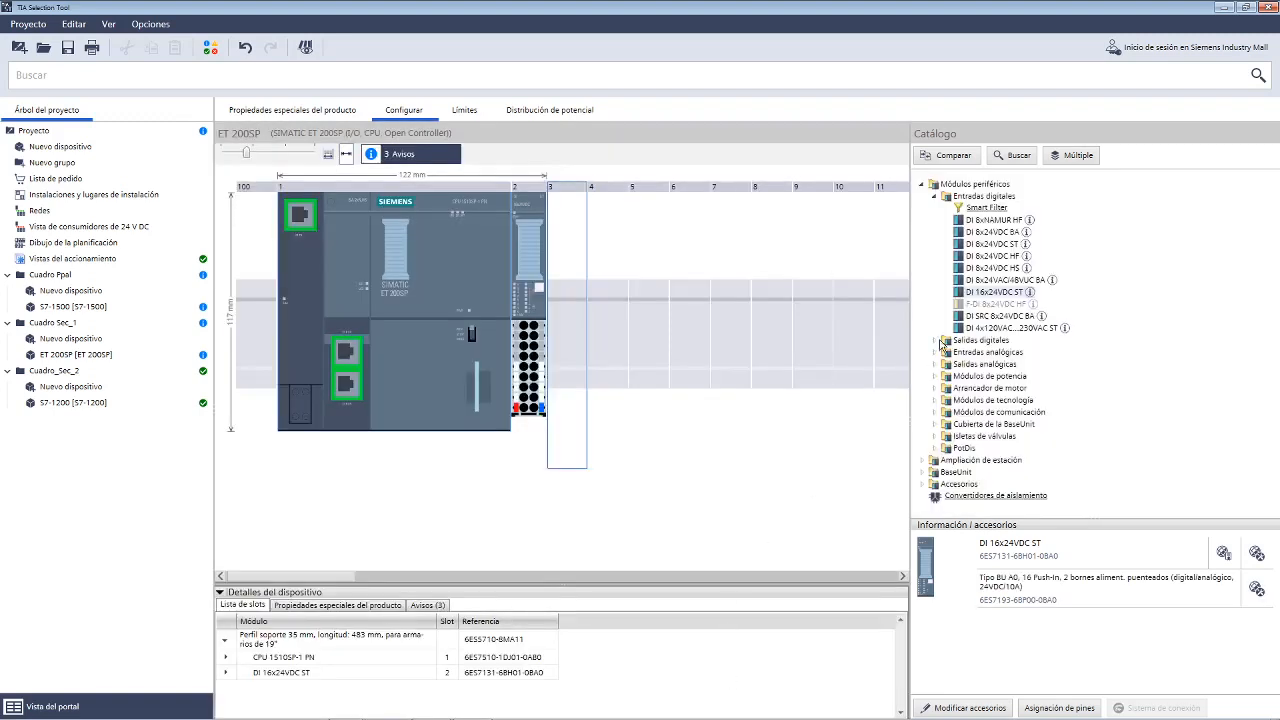
{"action": "left_click_drag", "start_coordinate": [976, 292], "coordinate": [568, 316]}
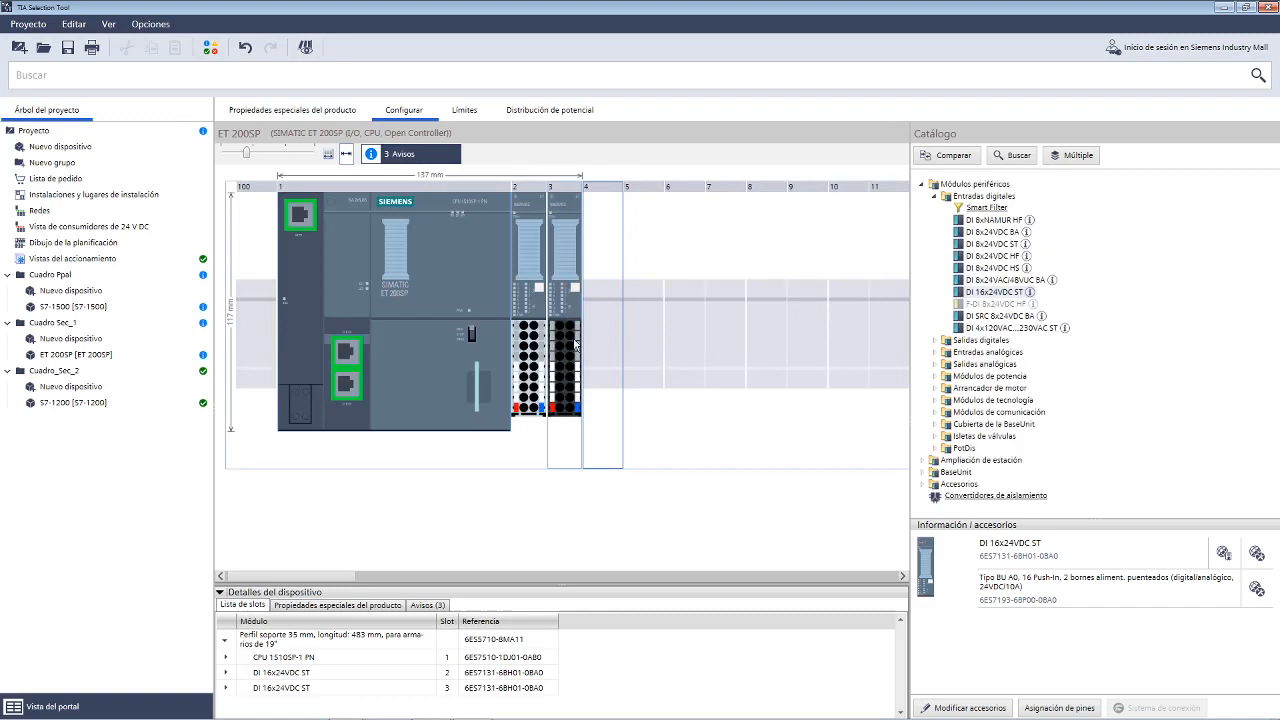
Change the slot 3 input module's BaseUnit to create a new potential group, using 6ES7193-6BP00-0DA0.
{"action": "left_click", "coordinate": [573, 289]}
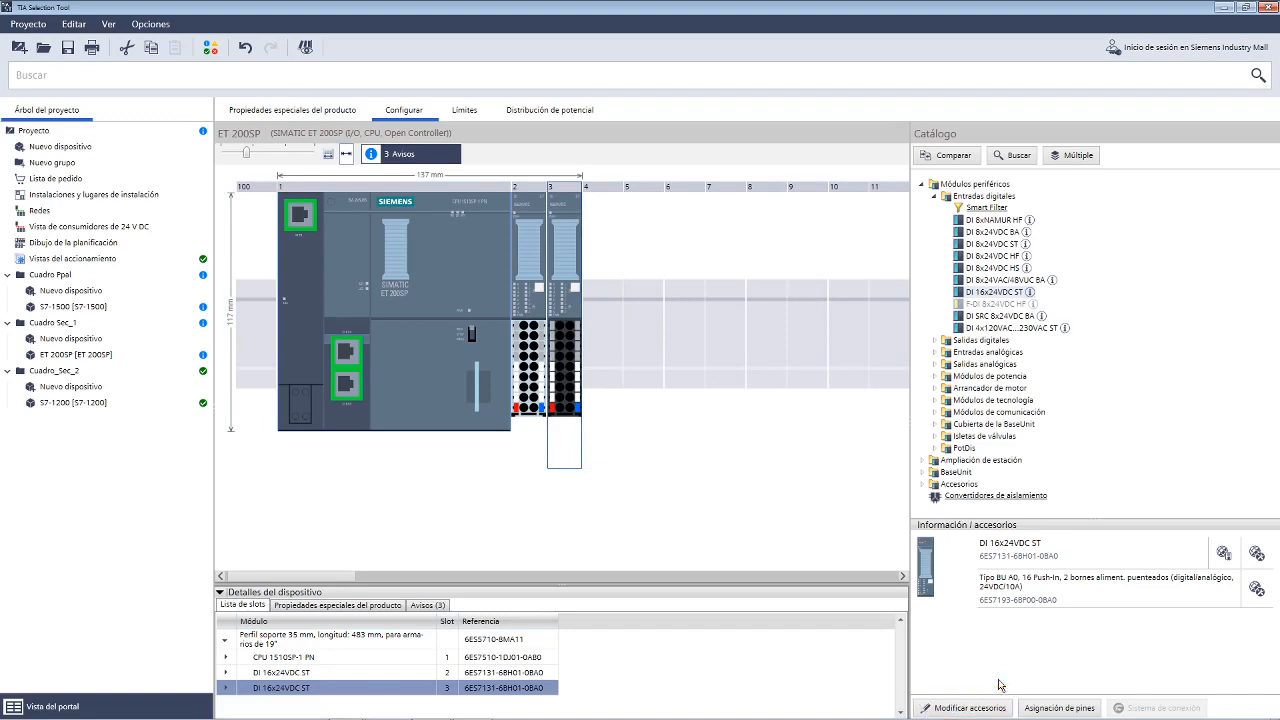
{"action": "left_click", "coordinate": [571, 345]}
{"action": "left_click", "coordinate": [955, 710]}
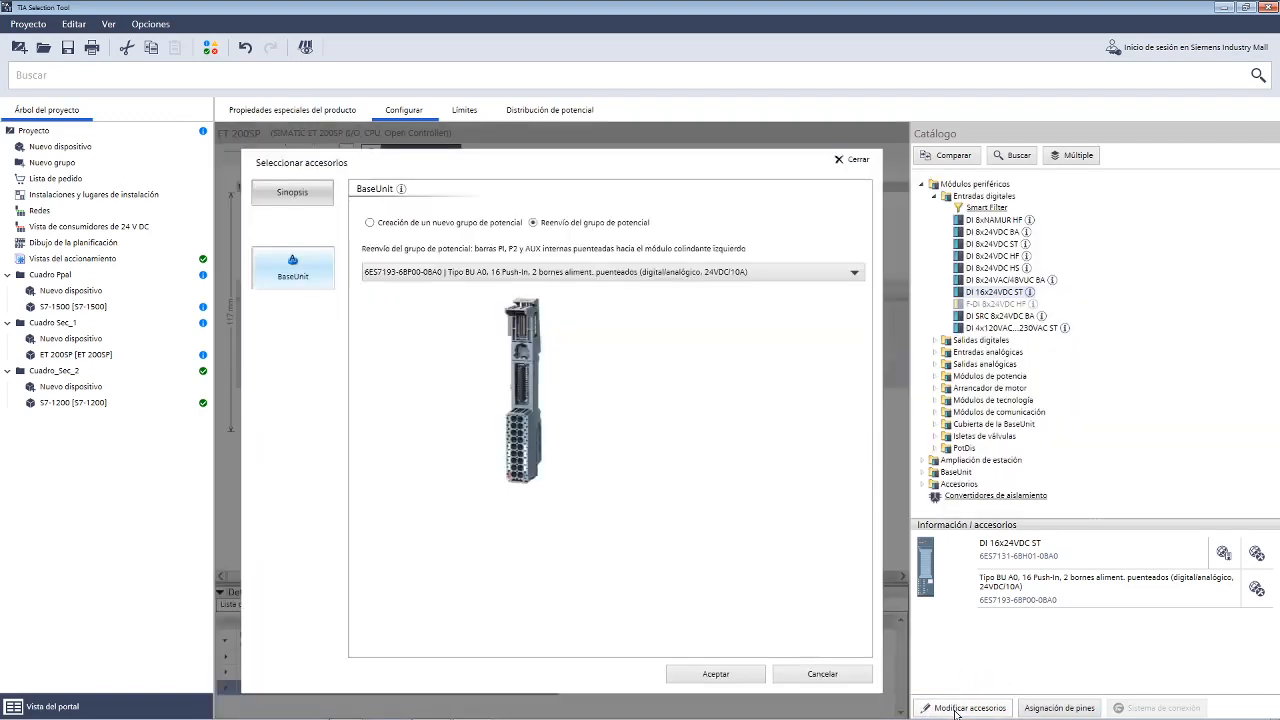
{"action": "left_click", "coordinate": [453, 227]}
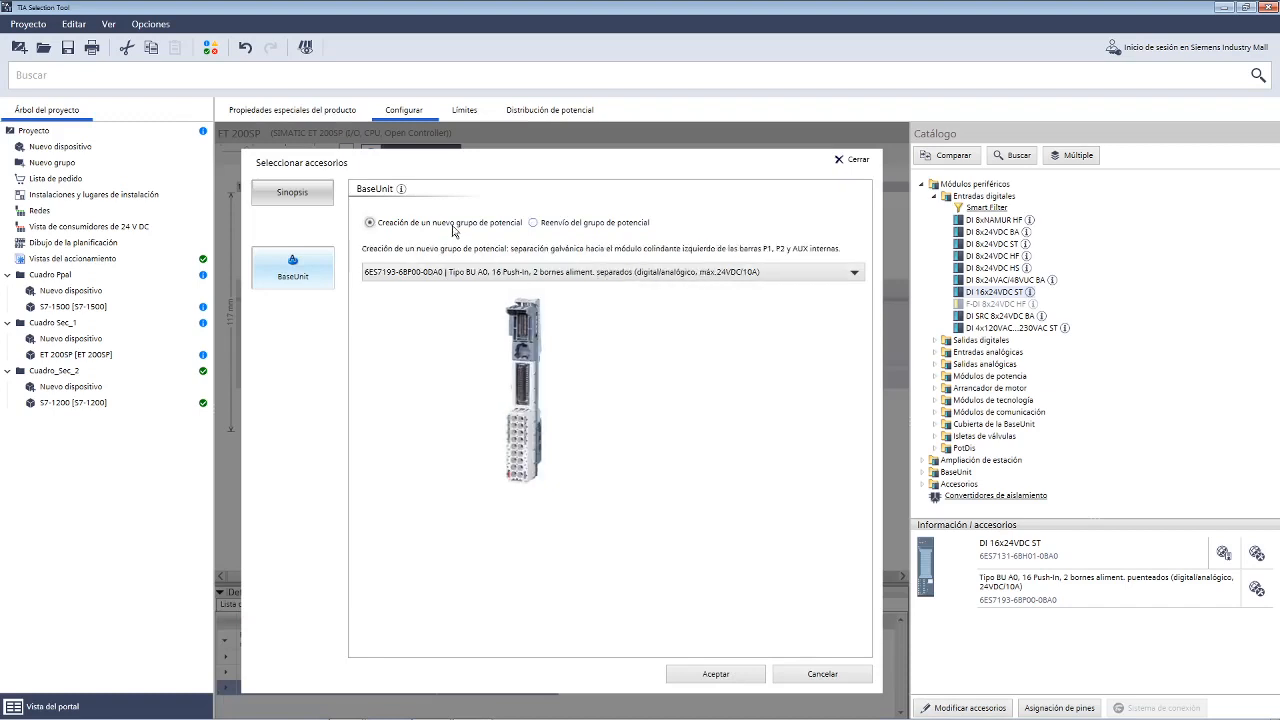
{"action": "left_click", "coordinate": [716, 675]}
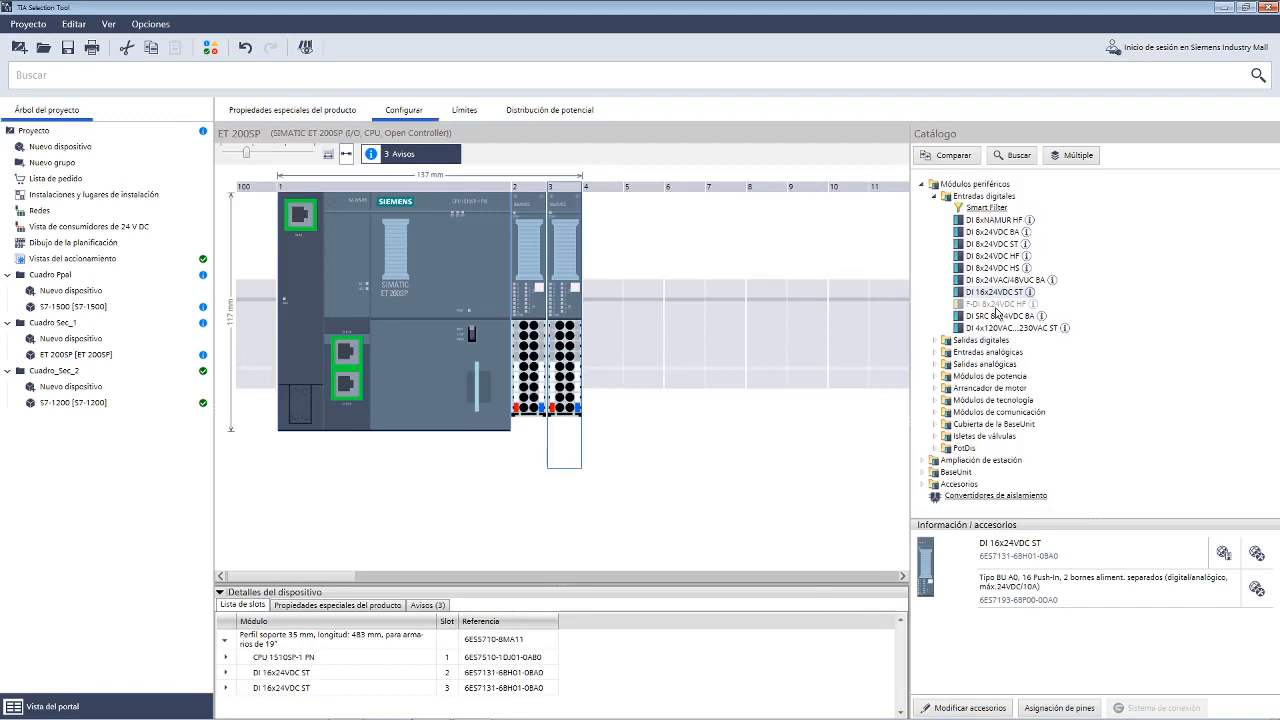
Place a DI 16x24VDC ST module in slot 4 and a DQ 16x24VDC/0,5A BA output module in slot 5.
{"action": "left_click_drag", "start_coordinate": [970, 291], "coordinate": [608, 326]}
{"action": "left_click_drag", "start_coordinate": [998, 292], "coordinate": [606, 358]}
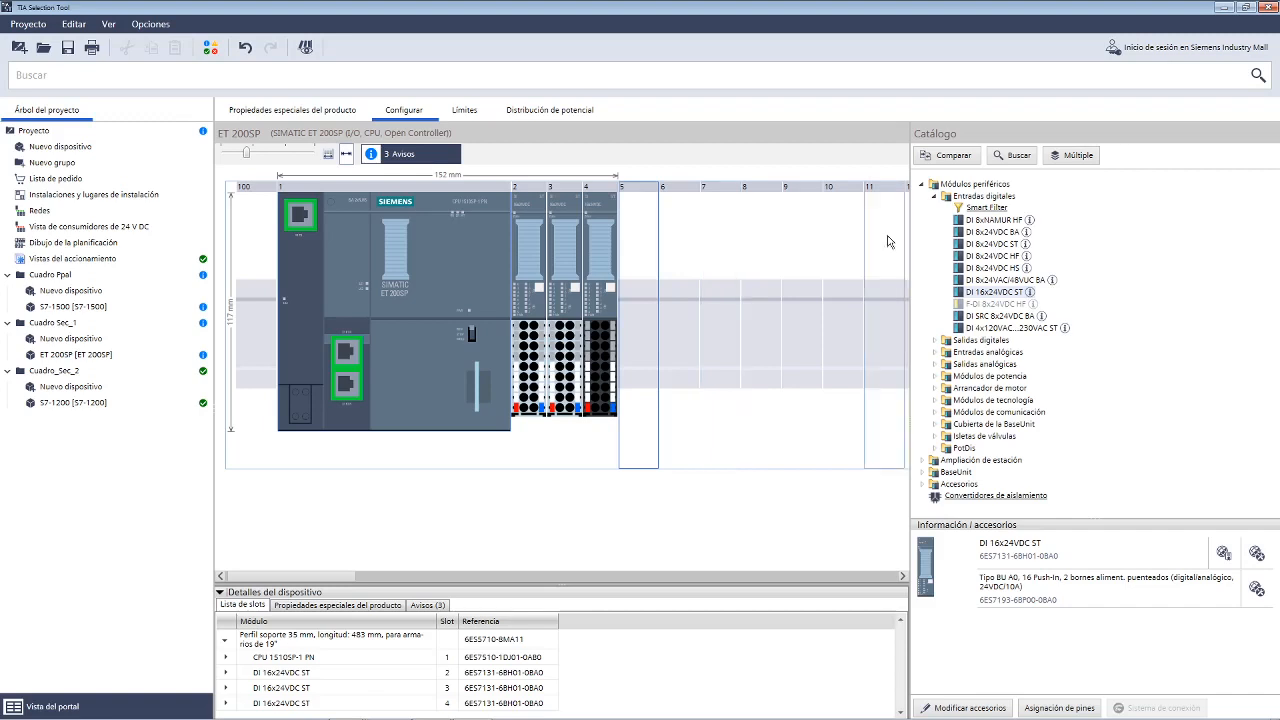
{"action": "left_click", "coordinate": [934, 196]}
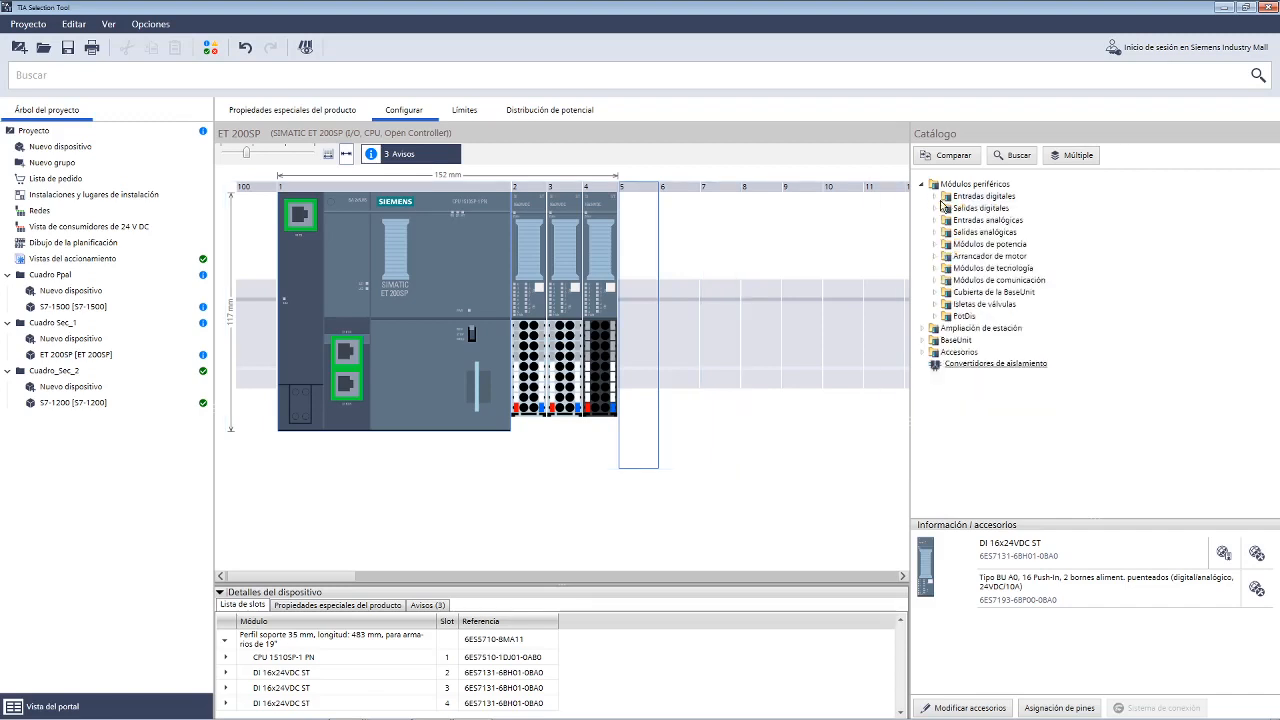
{"action": "left_click", "coordinate": [934, 208]}
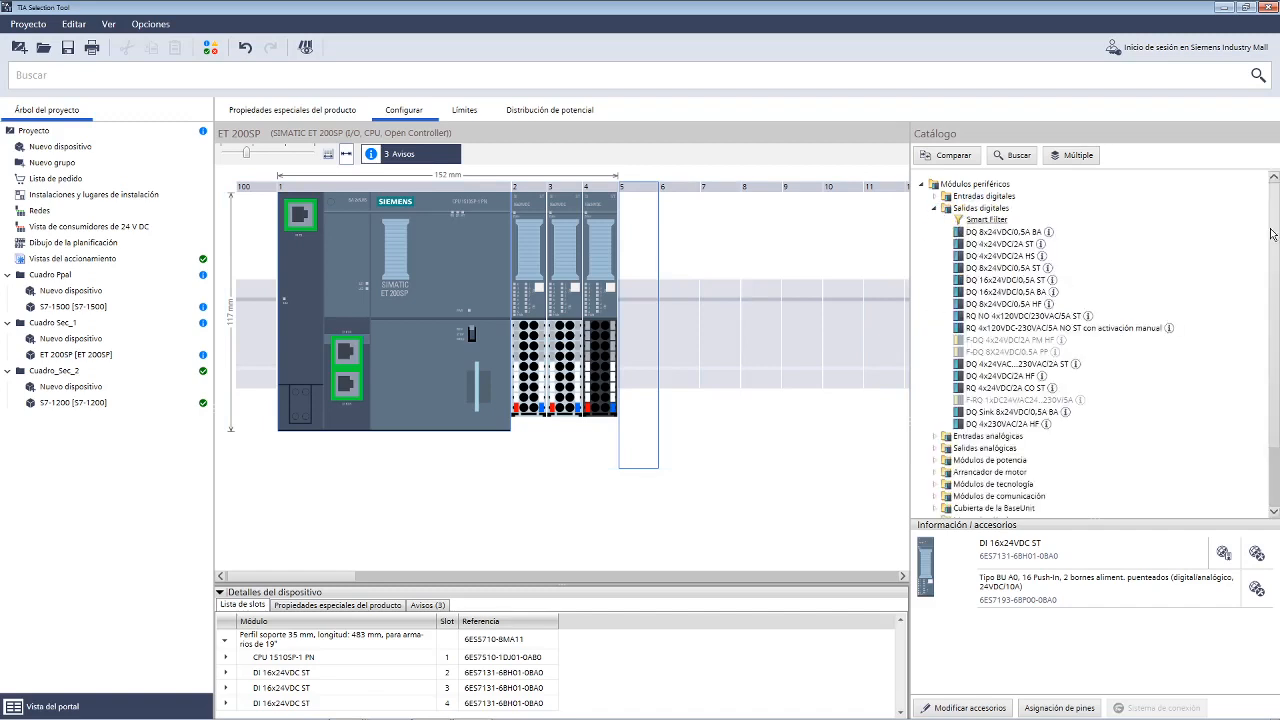
{"action": "left_click", "coordinate": [1020, 292]}
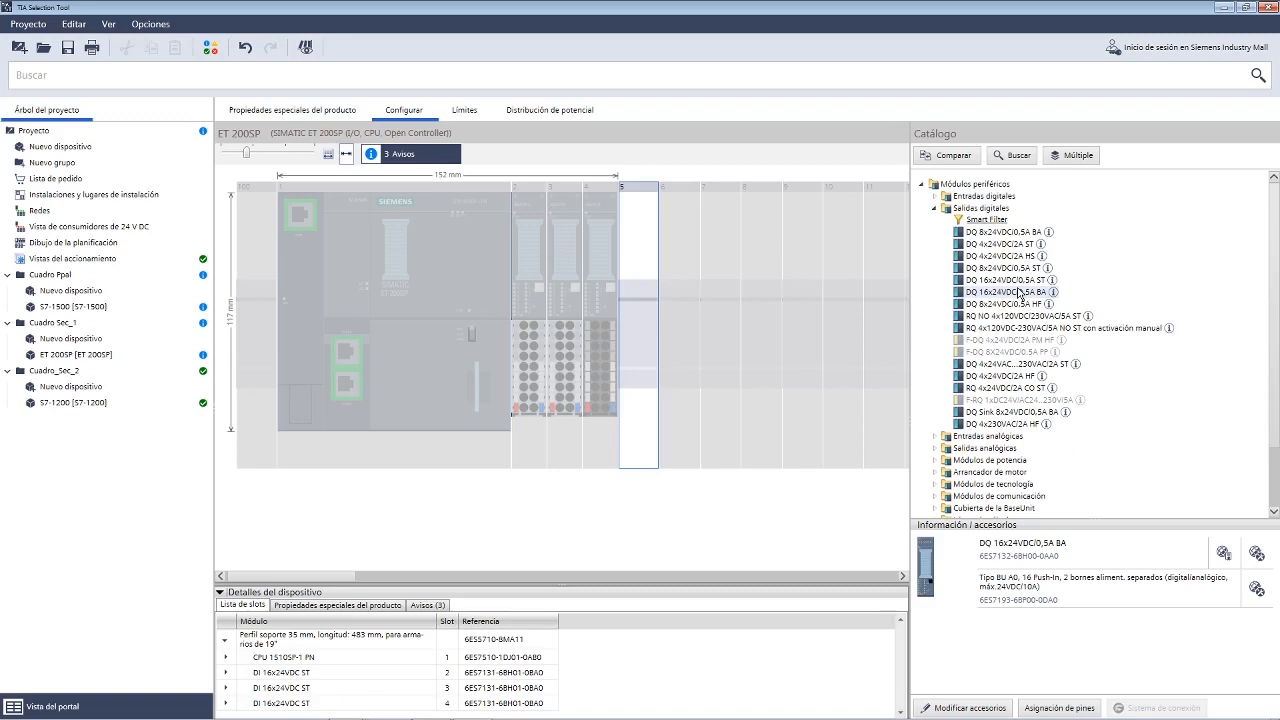
{"action": "left_click_drag", "start_coordinate": [1008, 296], "coordinate": [639, 298]}
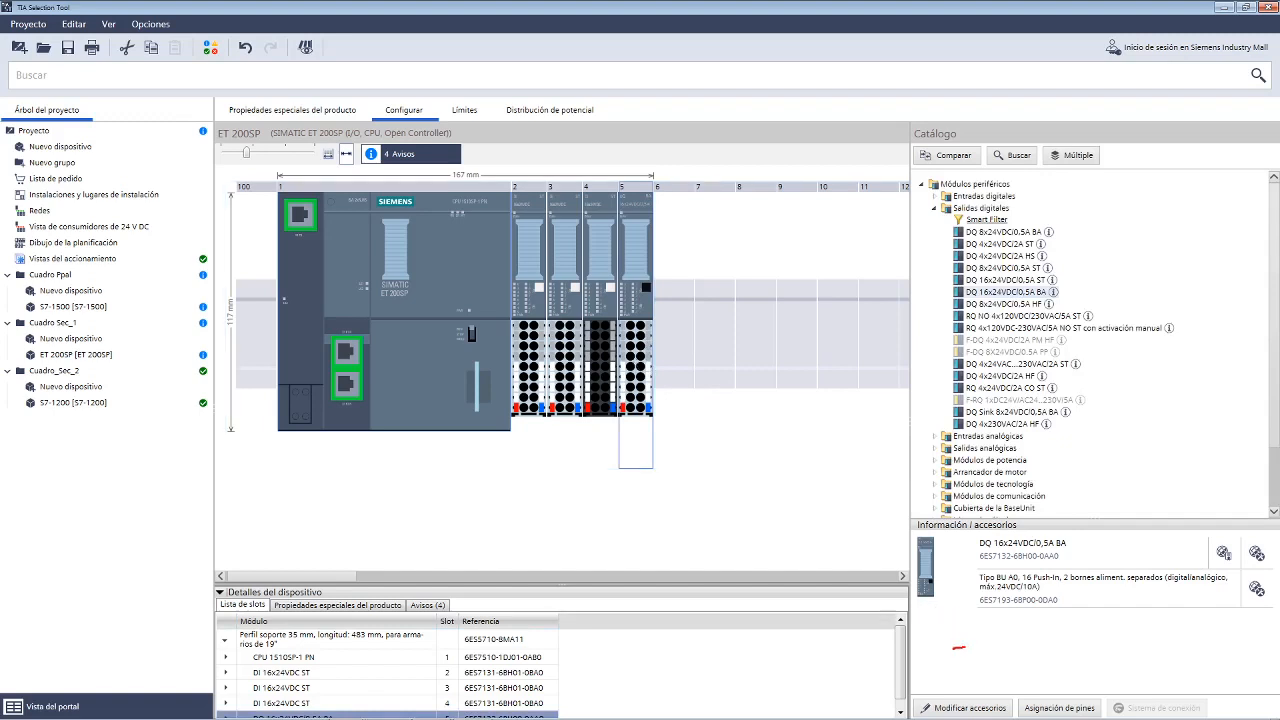
Place two more DQ 16x24VDC/0,5A BA output modules in slots 6 and 7 of the ET 200SP rack.
{"action": "mouse_move", "coordinate": [958, 648]}
{"action": "left_mouse_down"}
{"action": "mouse_move", "coordinate": [902, 715]}
{"action": "mouse_move", "coordinate": [1020, 714]}
{"action": "mouse_move", "coordinate": [958, 650]}
{"action": "left_mouse_up"}
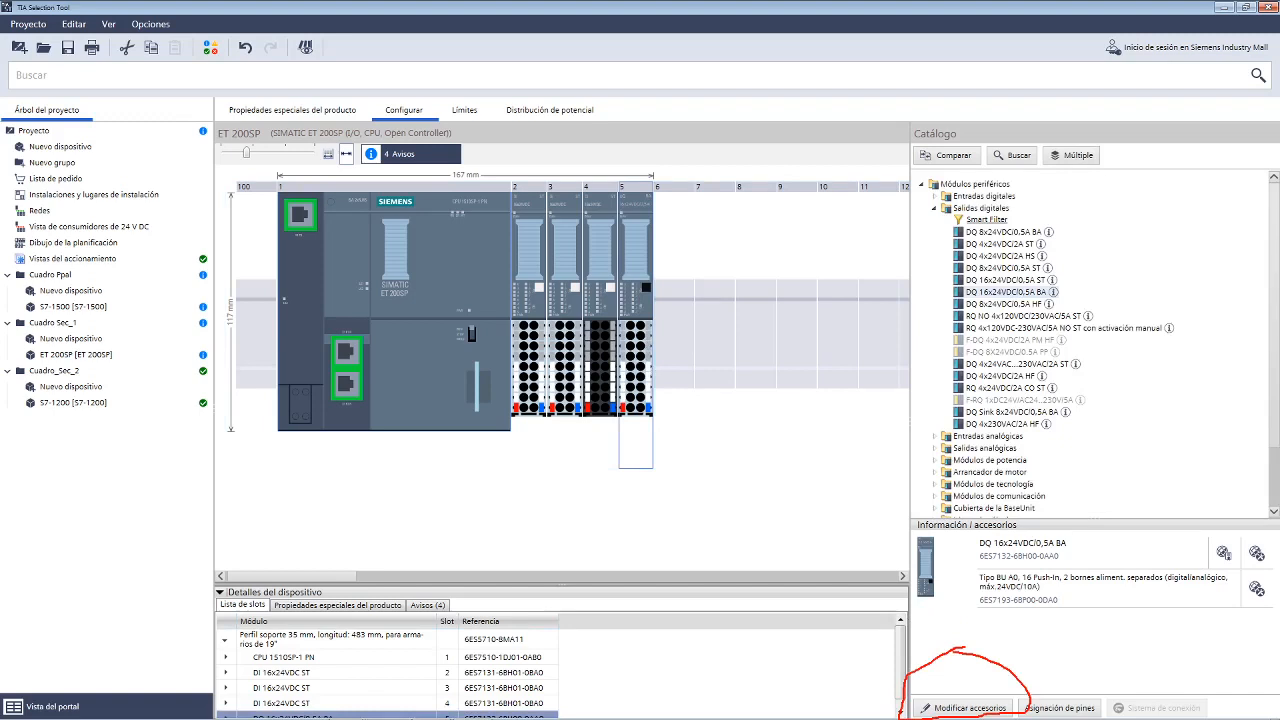
{"action": "key", "text": "Escape"}
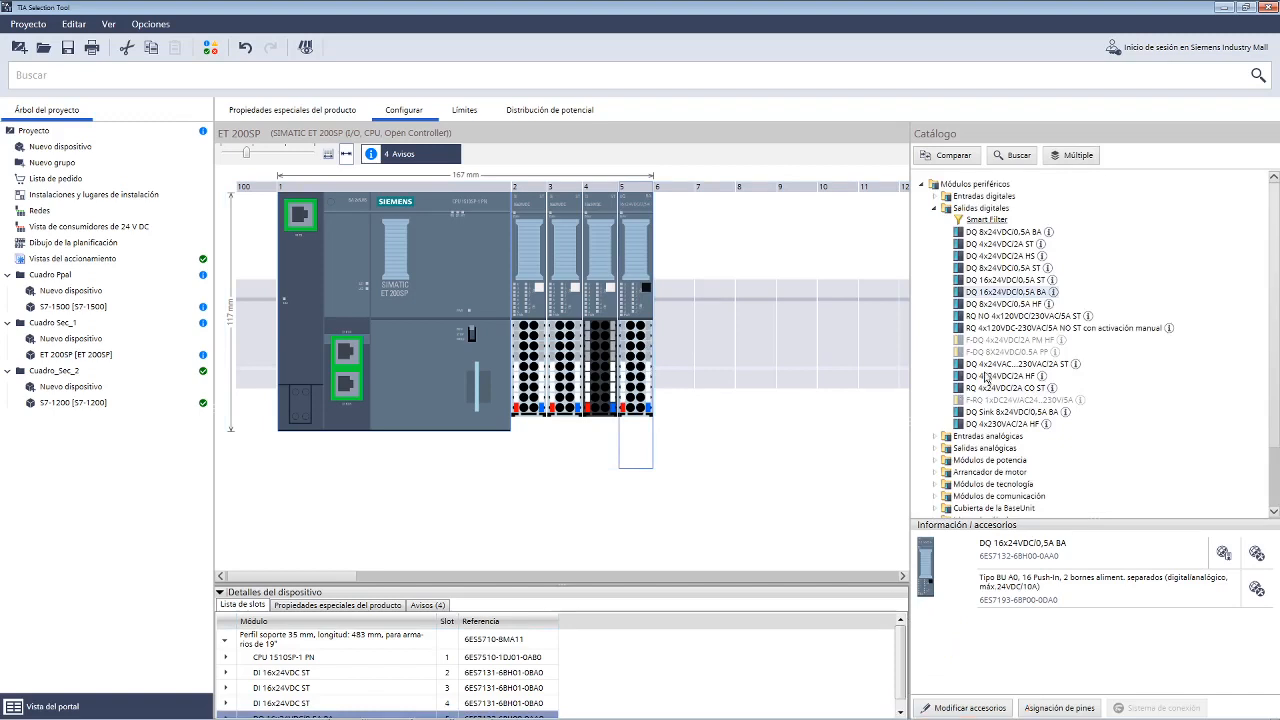
{"action": "left_click", "coordinate": [995, 293]}
{"action": "left_click_drag", "start_coordinate": [992, 293], "coordinate": [677, 312]}
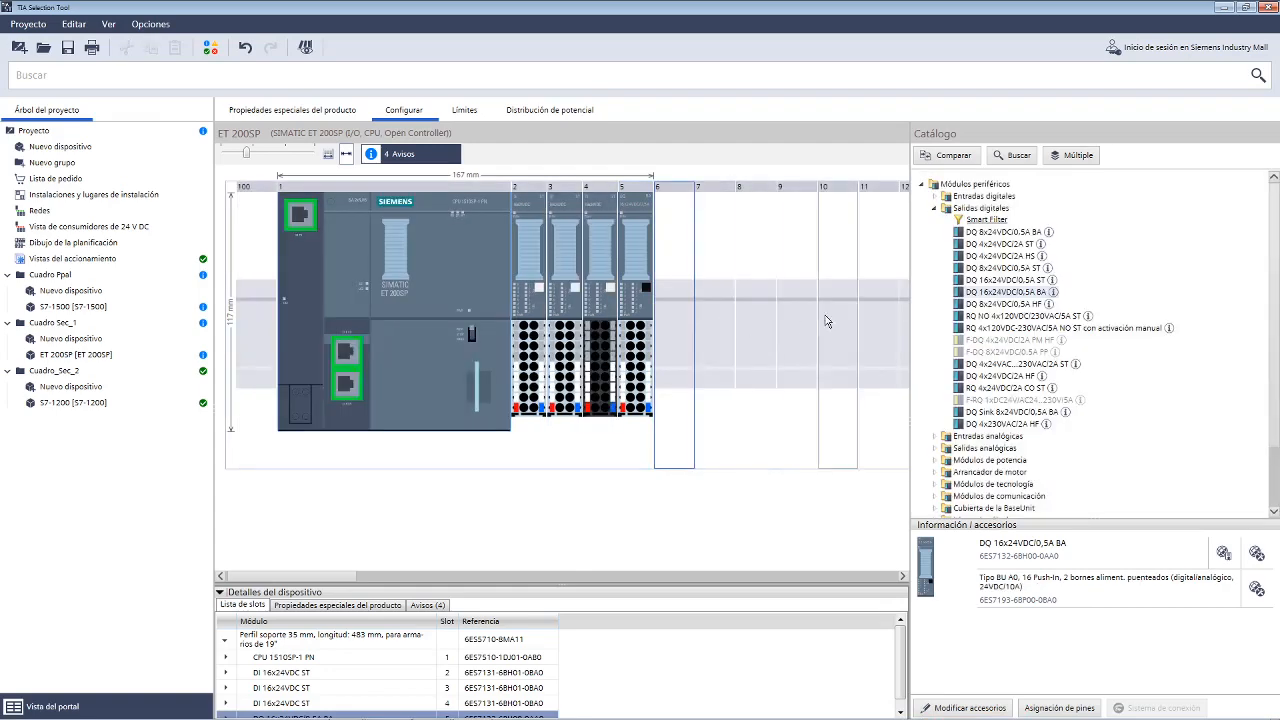
{"action": "left_click_drag", "start_coordinate": [986, 292], "coordinate": [676, 320]}
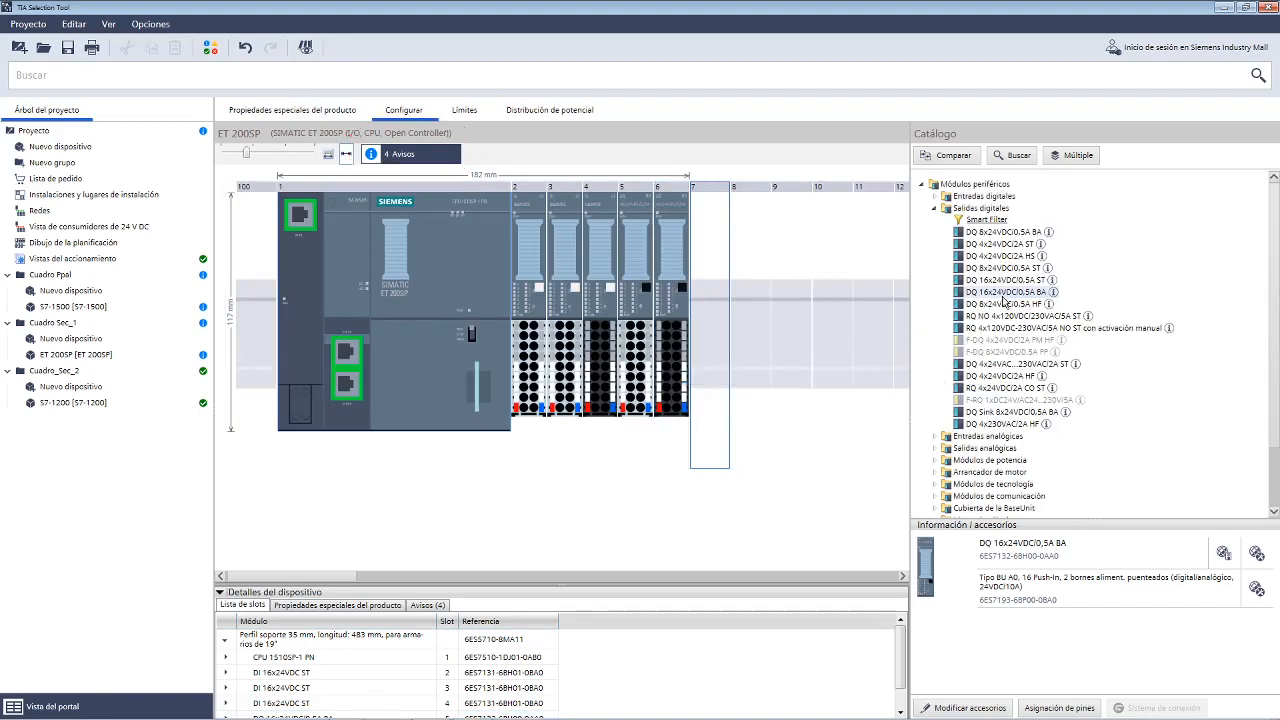
{"action": "left_click_drag", "start_coordinate": [1003, 295], "coordinate": [713, 347]}
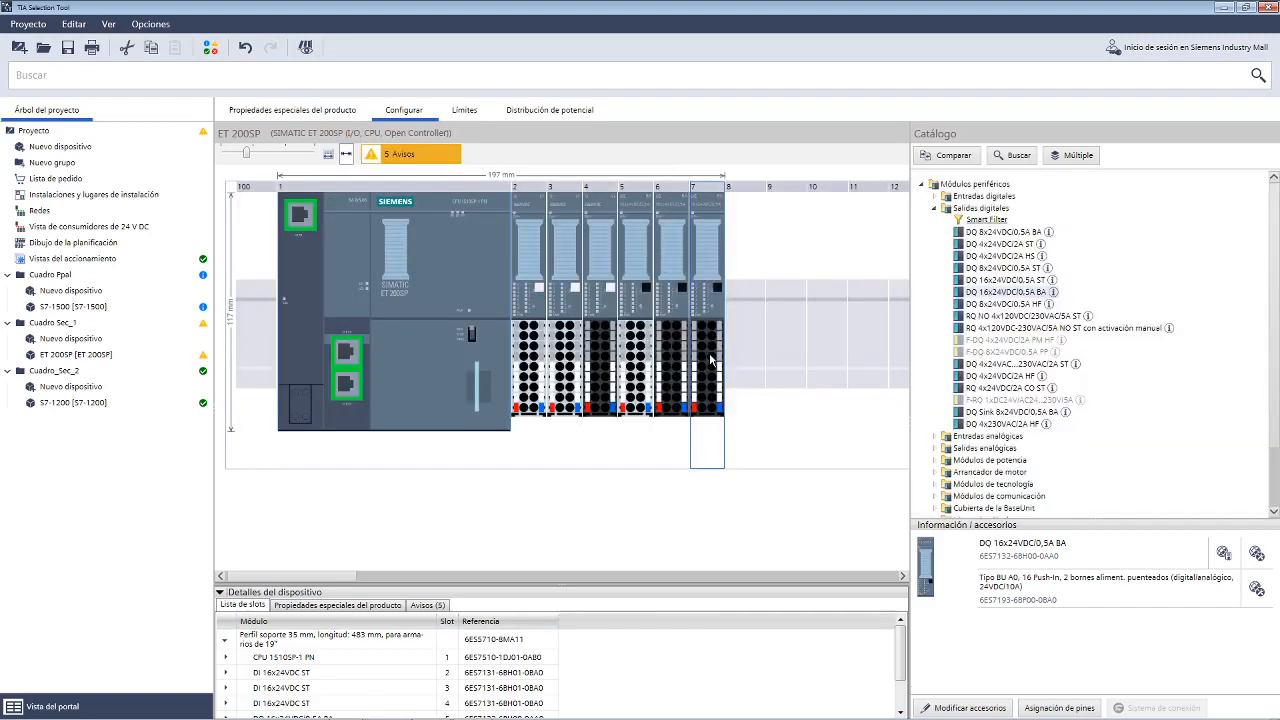
Examine the ET 200SP's warning with its details and proposed solution, enlarging the device details area to read it.
{"action": "key", "text": "ctrl+2"}
{"action": "mouse_move", "coordinate": [476, 140]}
{"action": "left_mouse_down"}
{"action": "mouse_move", "coordinate": [356, 144]}
{"action": "mouse_move", "coordinate": [367, 175]}
{"action": "mouse_move", "coordinate": [440, 170]}
{"action": "mouse_move", "coordinate": [468, 137]}
{"action": "left_mouse_up"}
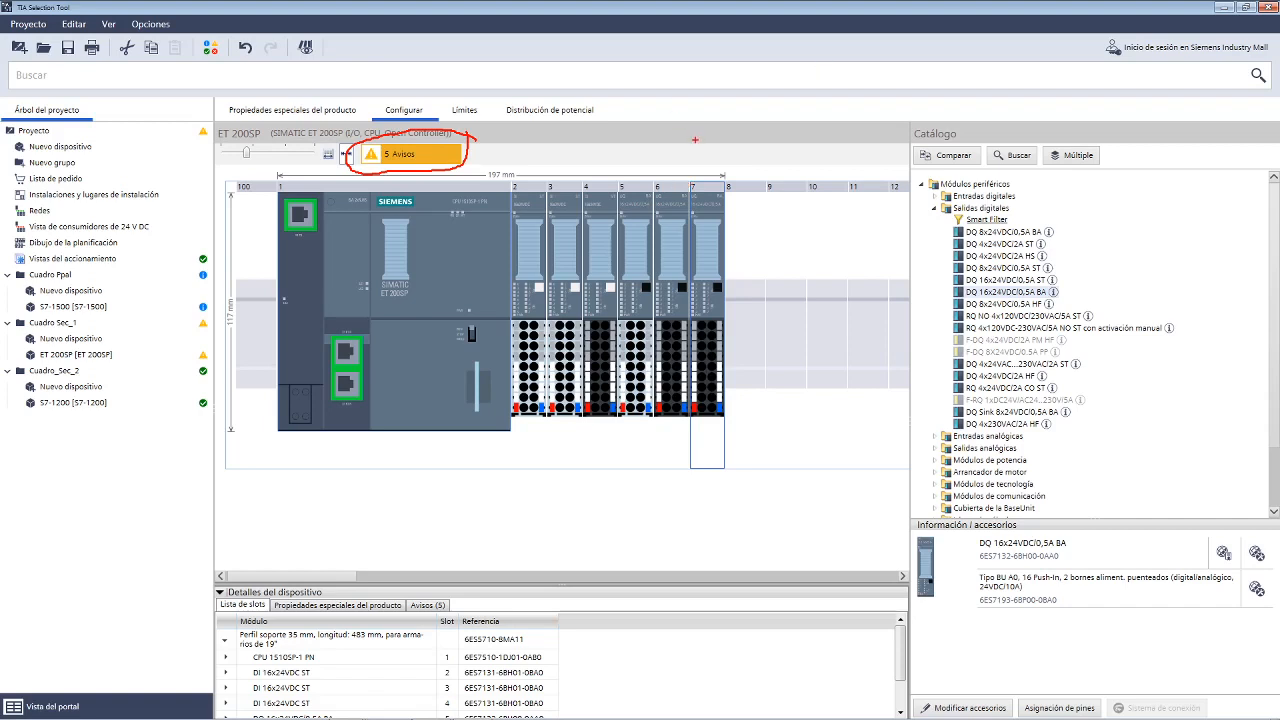
{"action": "key", "text": "Escape"}
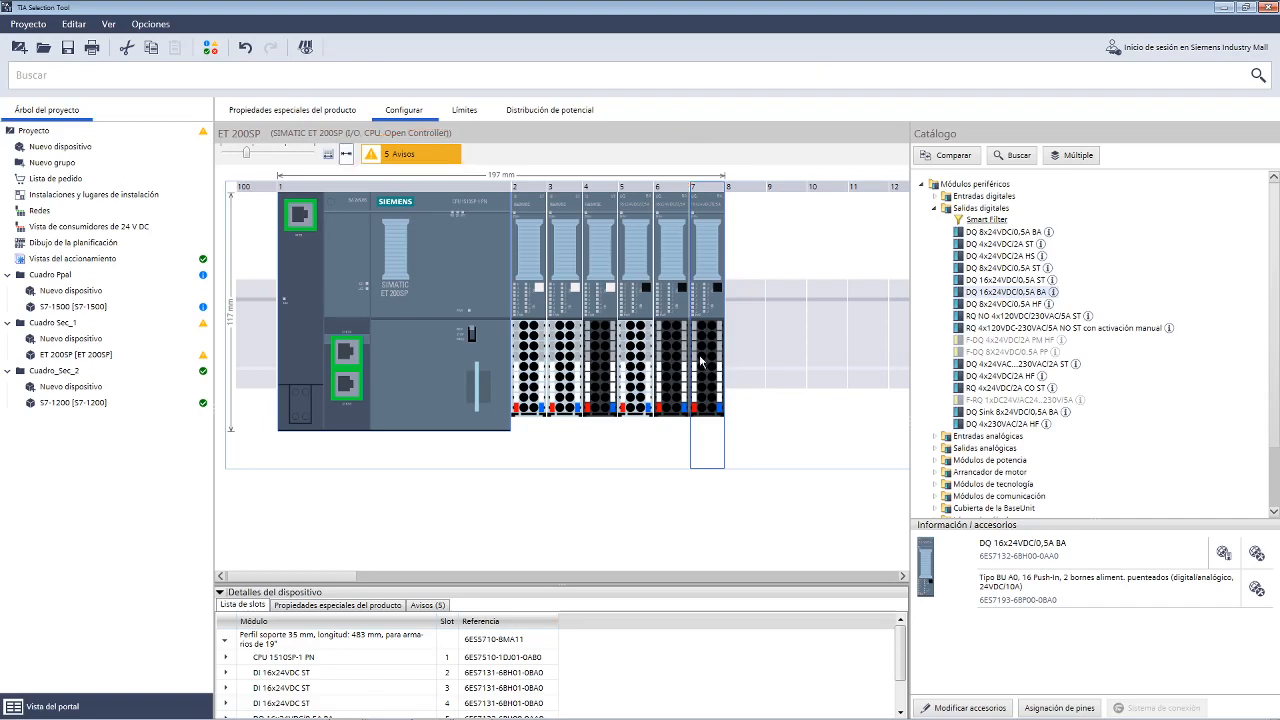
{"action": "left_click", "coordinate": [399, 156]}
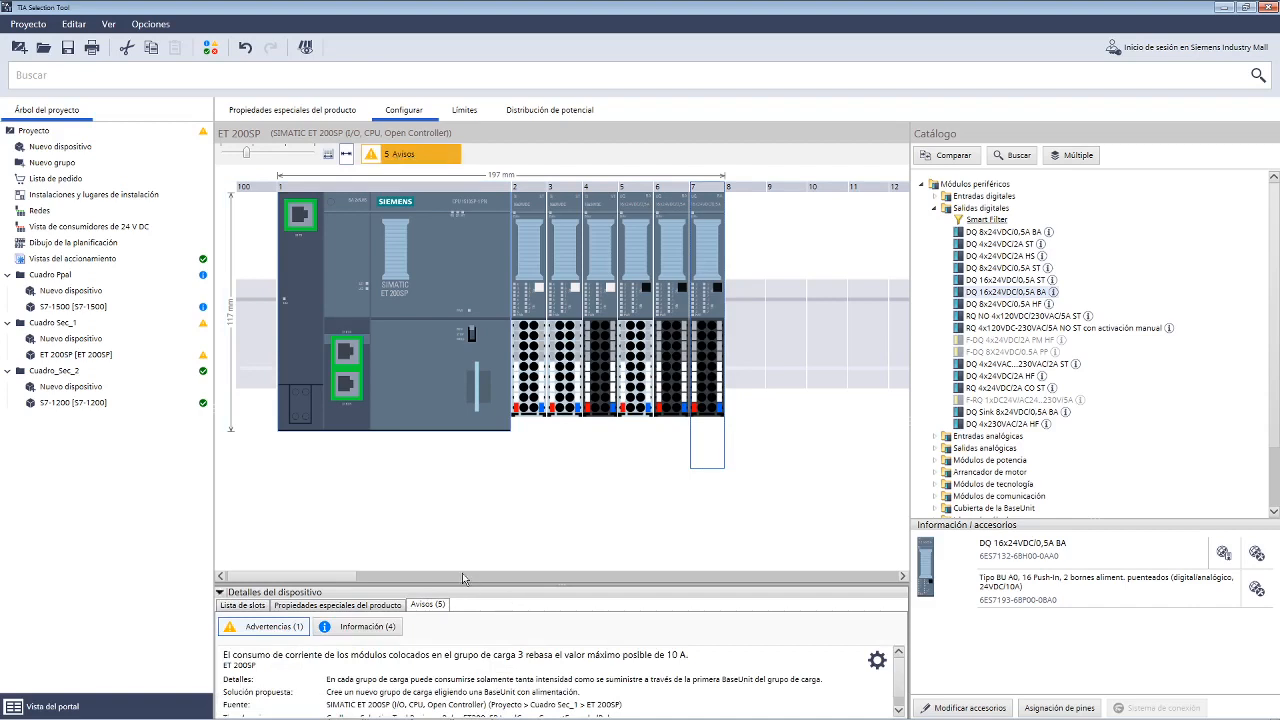
{"action": "left_click_drag", "start_coordinate": [463, 585], "coordinate": [463, 448]}
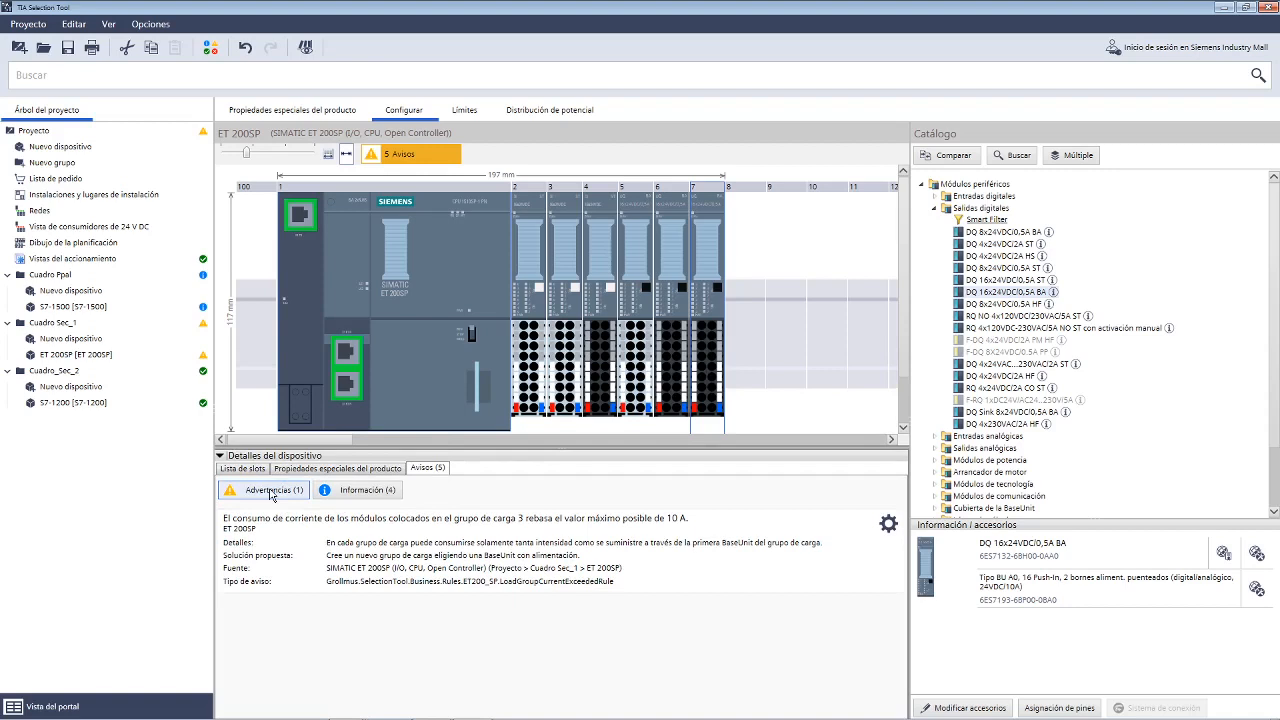
{"action": "mouse_move", "coordinate": [707, 515]}
{"action": "left_mouse_down"}
{"action": "mouse_move", "coordinate": [476, 496]}
{"action": "mouse_move", "coordinate": [212, 500]}
{"action": "mouse_move", "coordinate": [286, 555]}
{"action": "mouse_move", "coordinate": [576, 570]}
{"action": "mouse_move", "coordinate": [722, 524]}
{"action": "mouse_move", "coordinate": [700, 514]}
{"action": "left_mouse_up"}
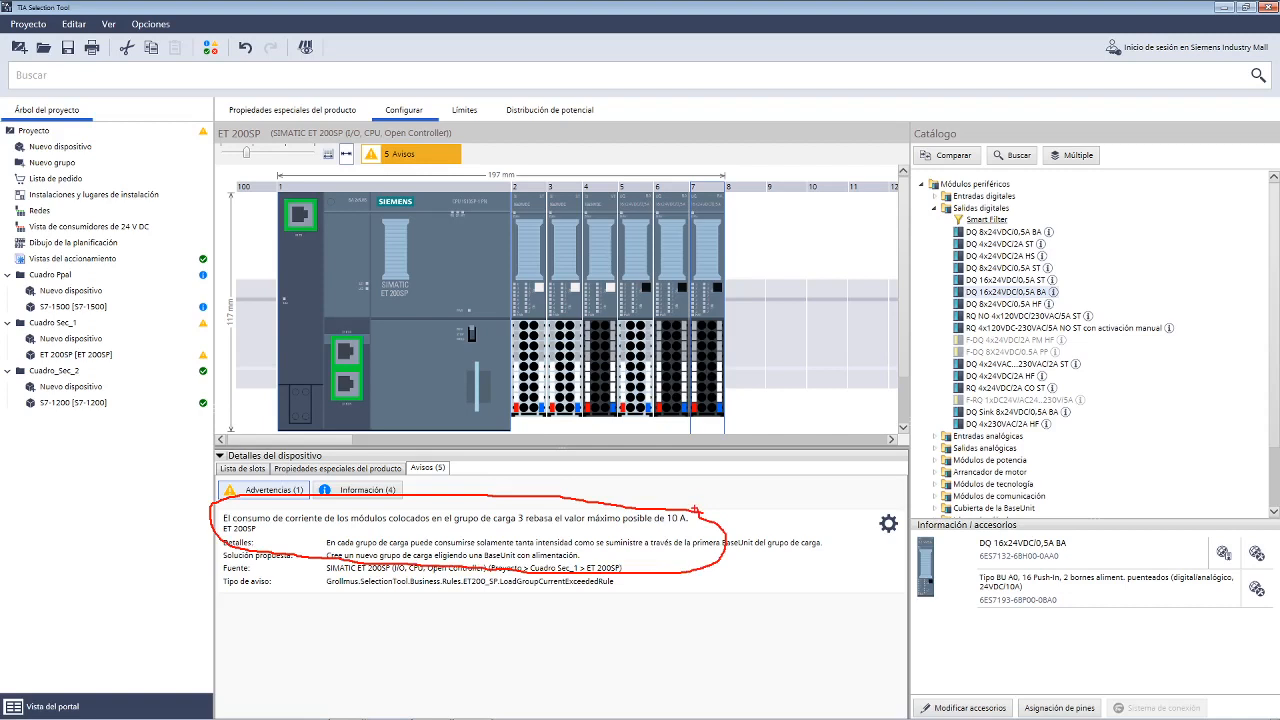
{"action": "key", "text": "Escape"}
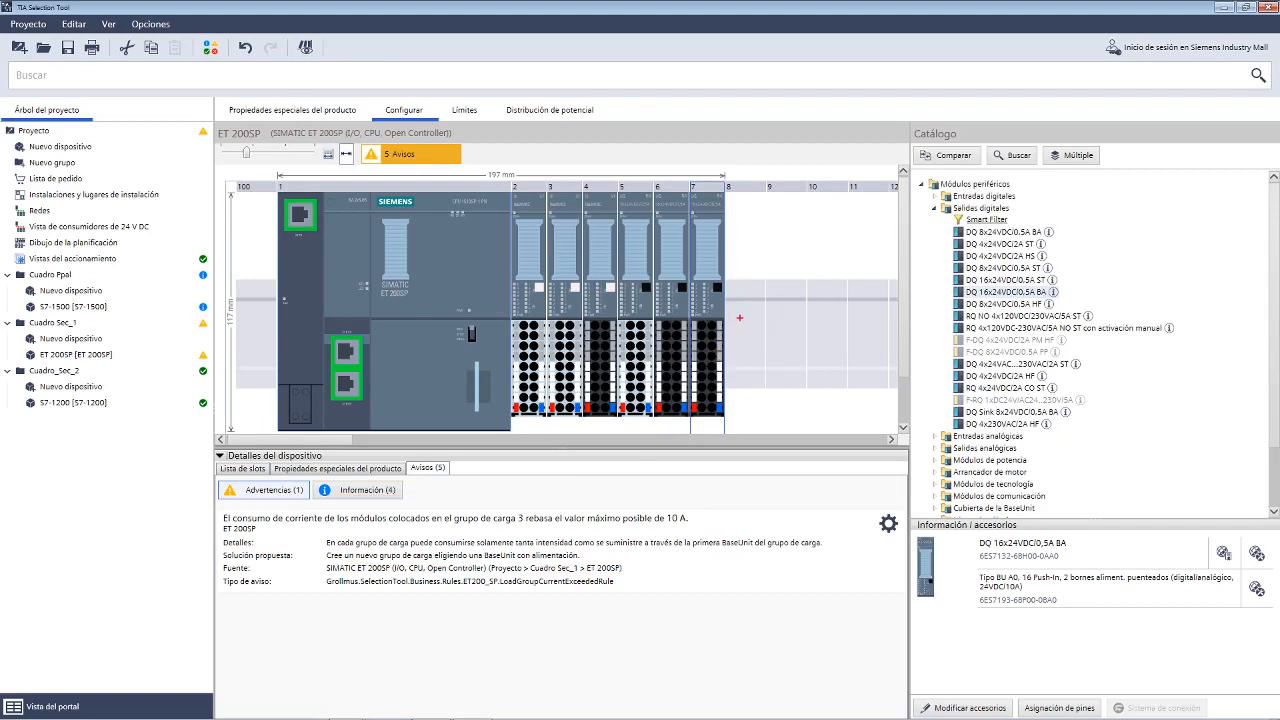
{"action": "mouse_move", "coordinate": [740, 317]}
{"action": "left_mouse_down"}
{"action": "mouse_move", "coordinate": [684, 305]}
{"action": "mouse_move", "coordinate": [658, 326]}
{"action": "left_mouse_up"}
{"action": "mouse_move", "coordinate": [694, 418]}
{"action": "left_mouse_down"}
{"action": "mouse_move", "coordinate": [745, 346]}
{"action": "mouse_move", "coordinate": [735, 313]}
{"action": "left_mouse_up"}
{"action": "mouse_move", "coordinate": [648, 311]}
{"action": "left_mouse_down"}
{"action": "mouse_move", "coordinate": [612, 336]}
{"action": "mouse_move", "coordinate": [620, 402]}
{"action": "mouse_move", "coordinate": [660, 426]}
{"action": "mouse_move", "coordinate": [660, 324]}
{"action": "left_mouse_up"}
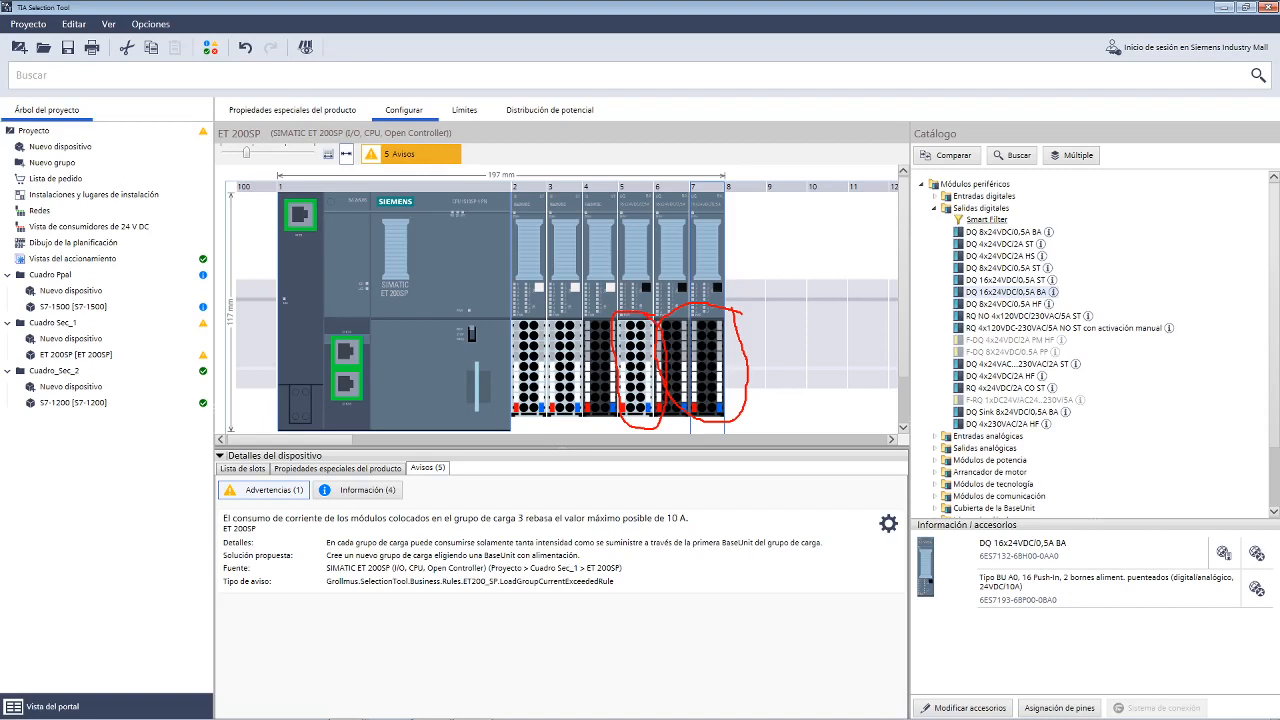
{"action": "key", "text": "Escape"}
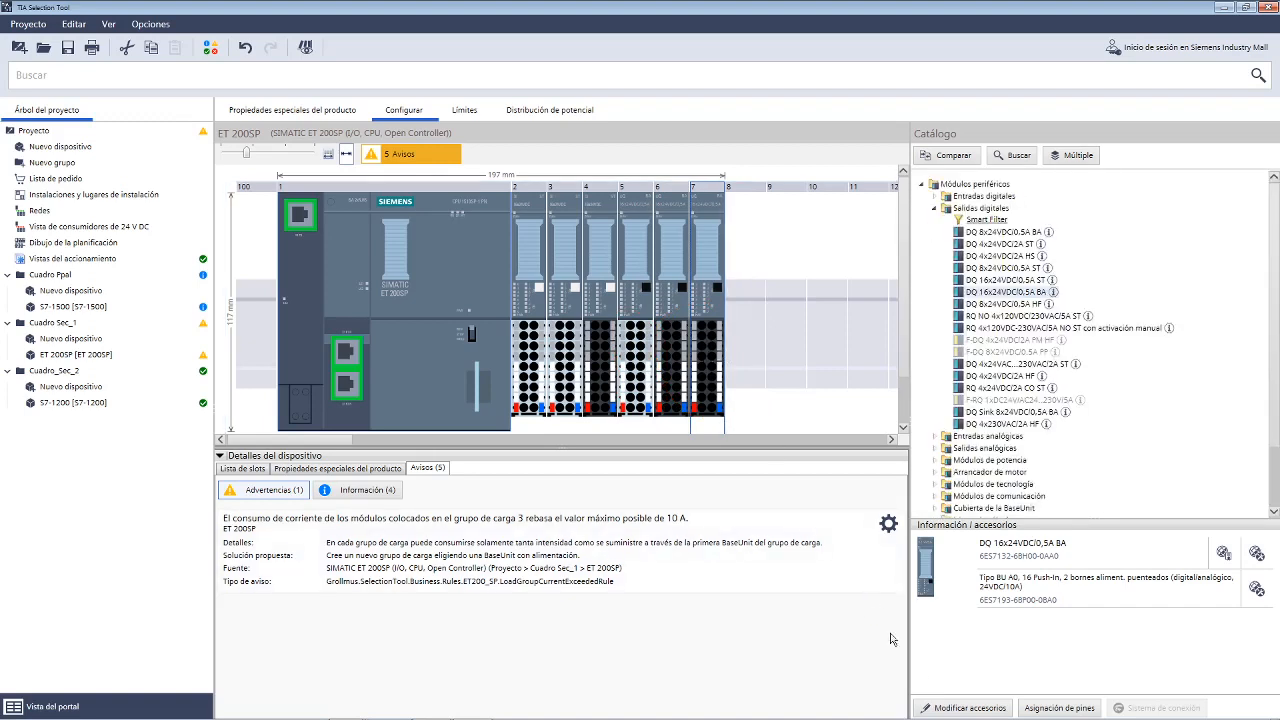
Try giving the output module in slot 7 BaseUnit 6ES7193-6BP00-0DA0 to create a new potential group.
{"action": "left_click", "coordinate": [954, 708]}
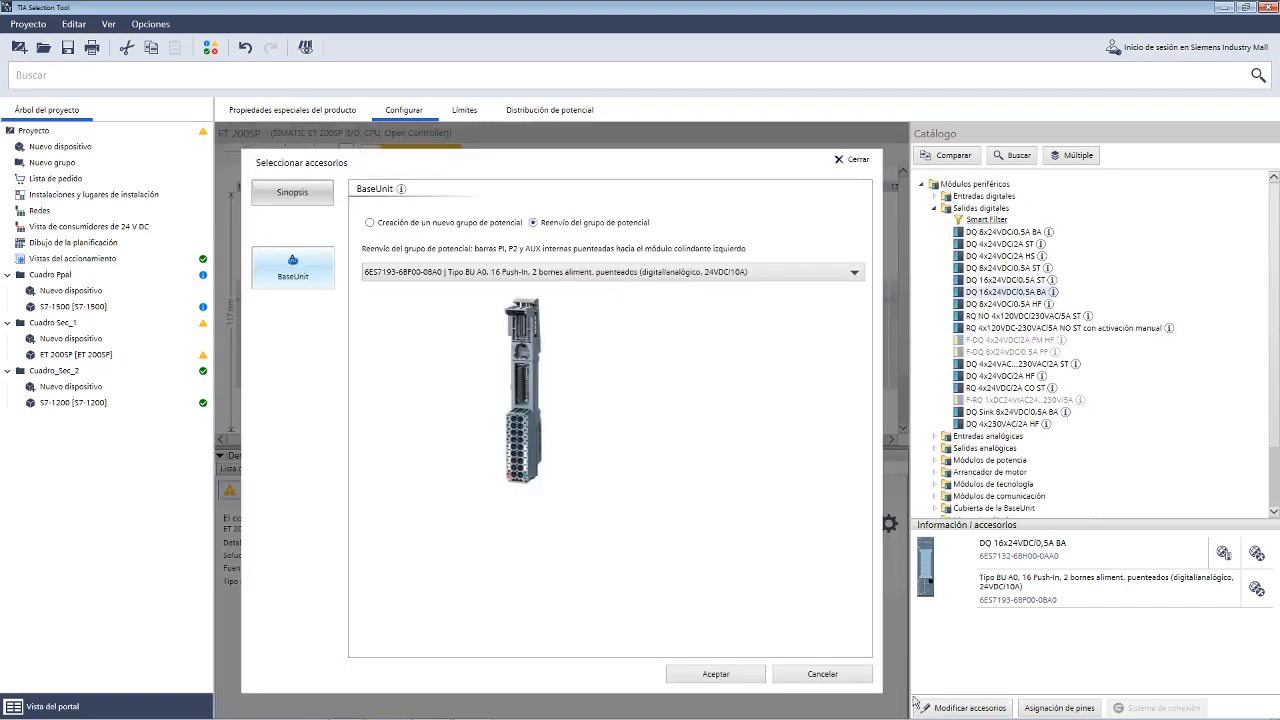
{"action": "left_click", "coordinate": [450, 222]}
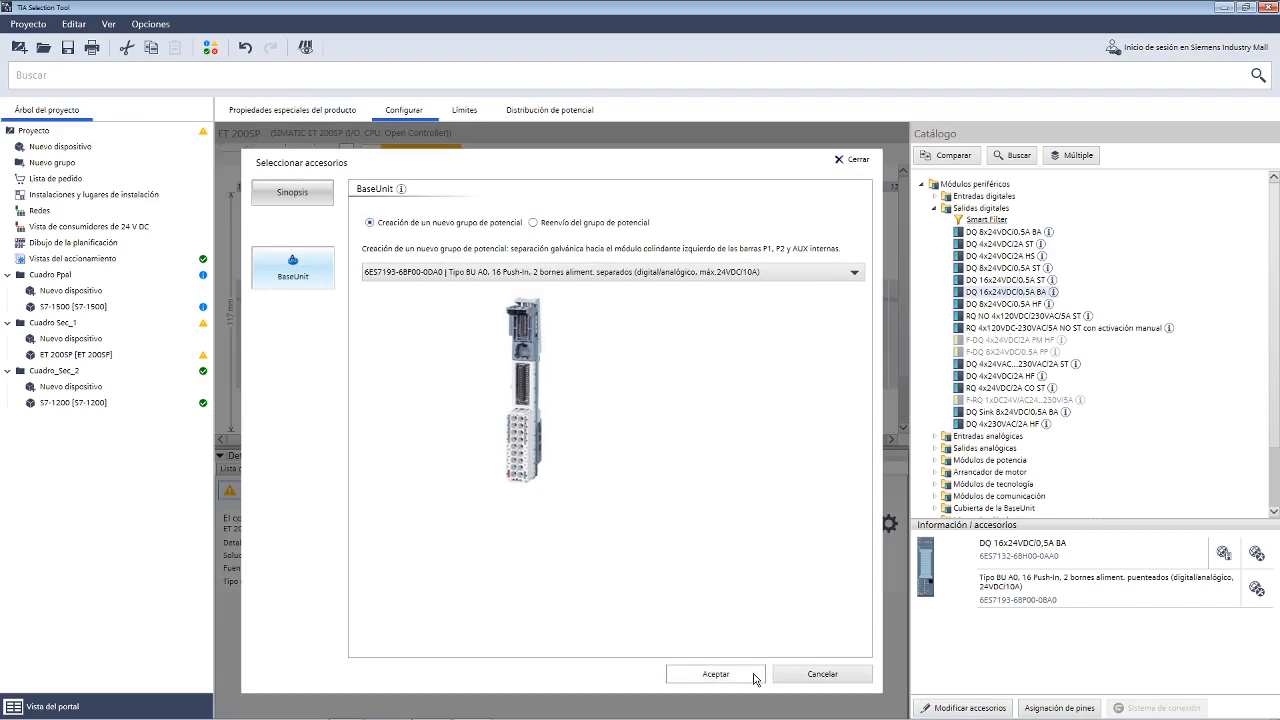
{"action": "left_click", "coordinate": [716, 674]}
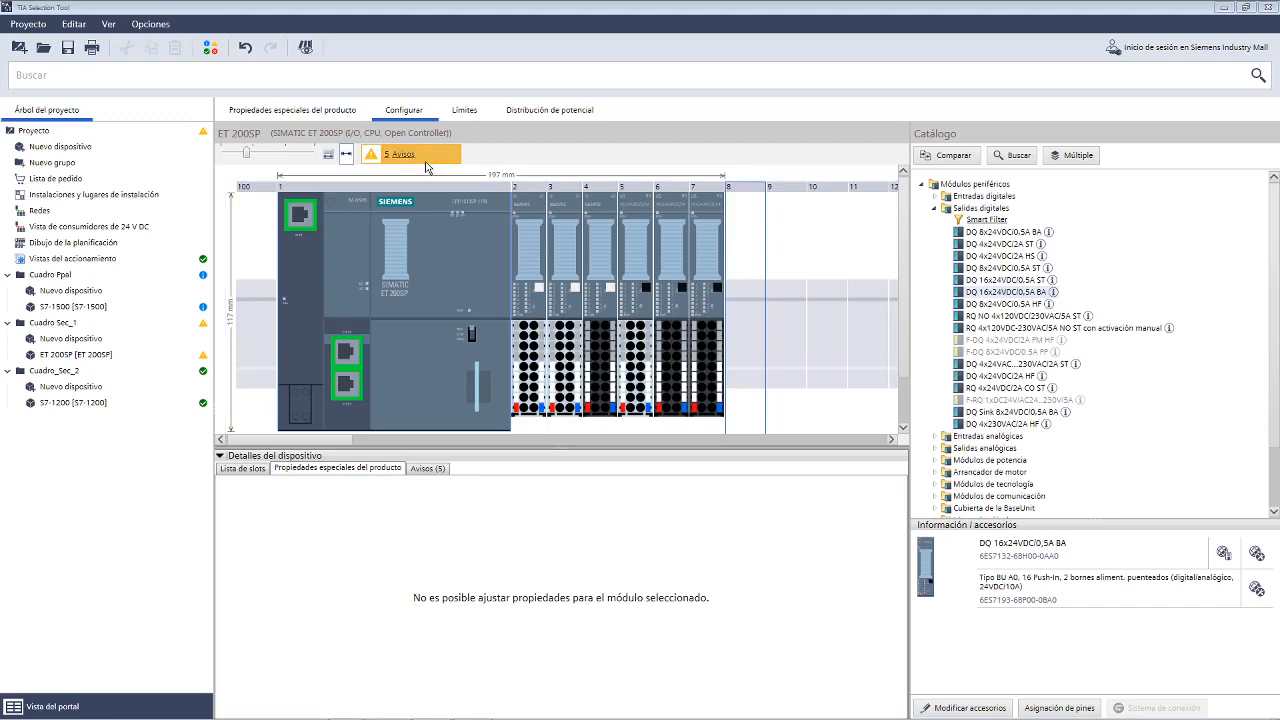
Select the output module in slot 5 and reread the device's warning alongside the modules in slots 5 to 7.
{"action": "mouse_move", "coordinate": [479, 137]}
{"action": "left_mouse_down"}
{"action": "mouse_move", "coordinate": [366, 150]}
{"action": "mouse_move", "coordinate": [452, 128]}
{"action": "left_mouse_up"}
{"action": "key", "text": "Escape"}
{"action": "left_click", "coordinate": [640, 340]}
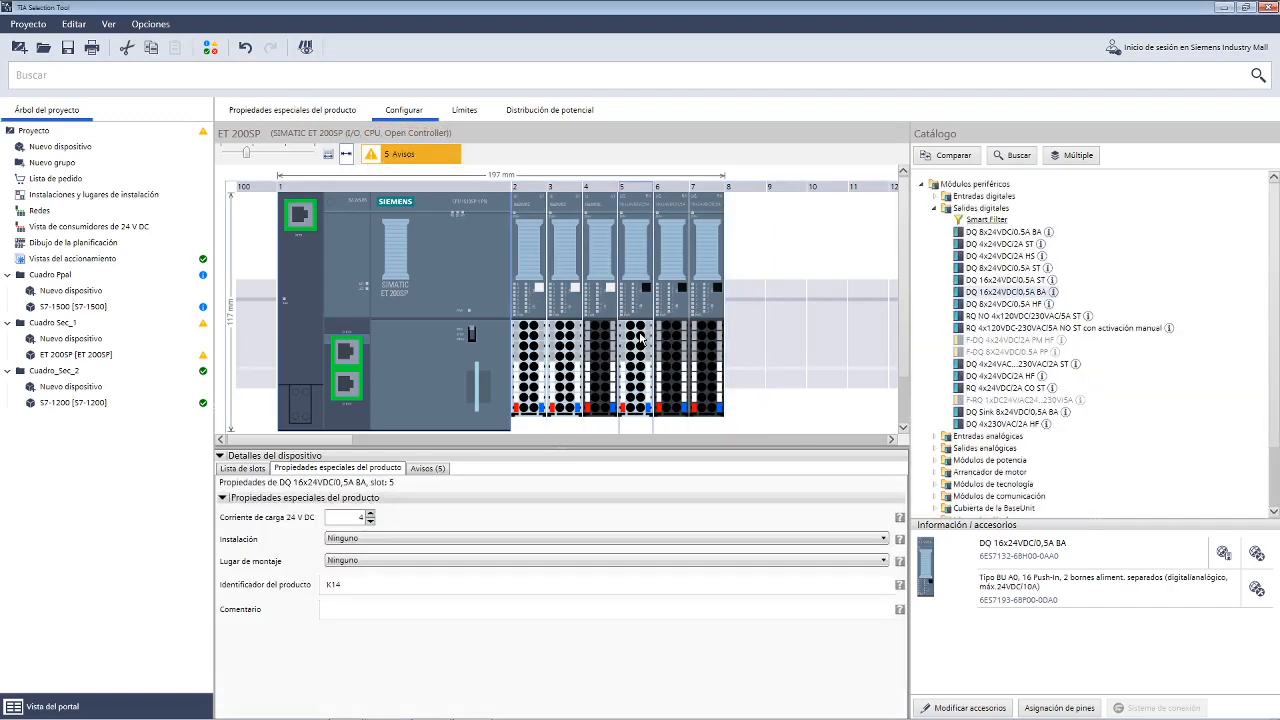
{"action": "left_click", "coordinate": [427, 469]}
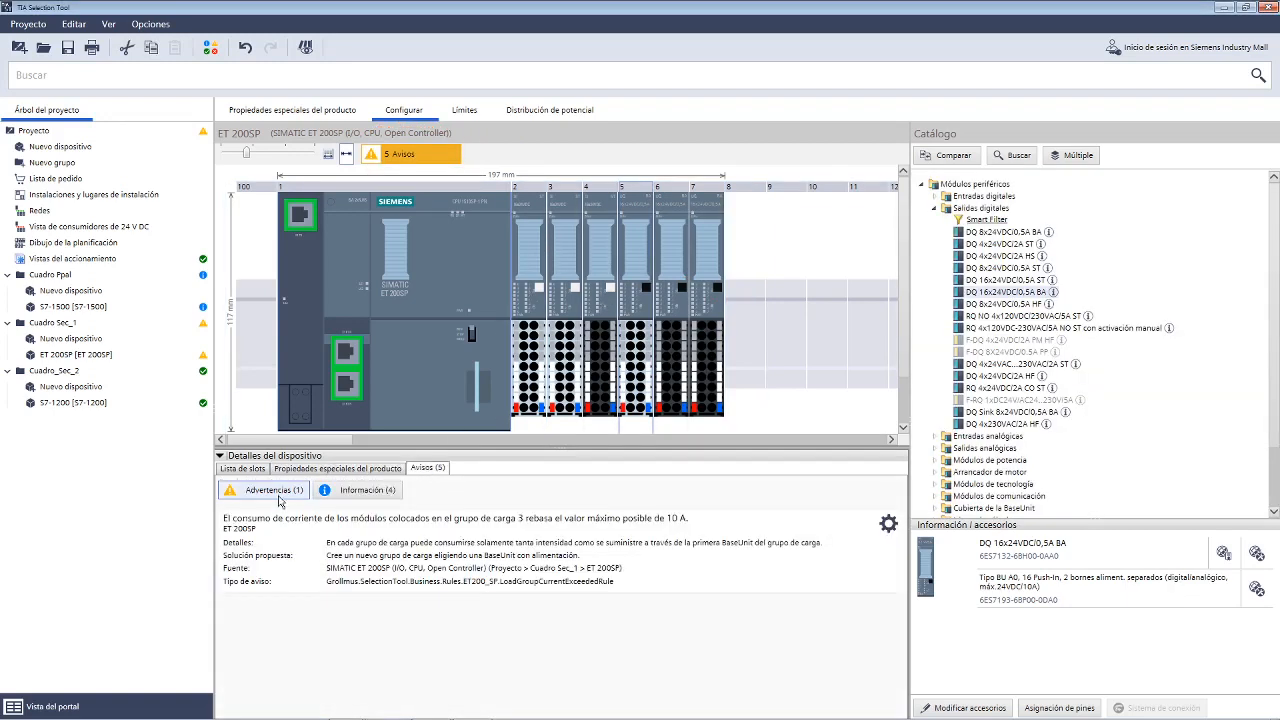
{"action": "key", "text": "ctrl+2"}
{"action": "mouse_move", "coordinate": [704, 513]}
{"action": "left_mouse_down"}
{"action": "mouse_move", "coordinate": [324, 505]}
{"action": "mouse_move", "coordinate": [212, 522]}
{"action": "mouse_move", "coordinate": [526, 546]}
{"action": "mouse_move", "coordinate": [708, 527]}
{"action": "mouse_move", "coordinate": [702, 513]}
{"action": "left_mouse_up"}
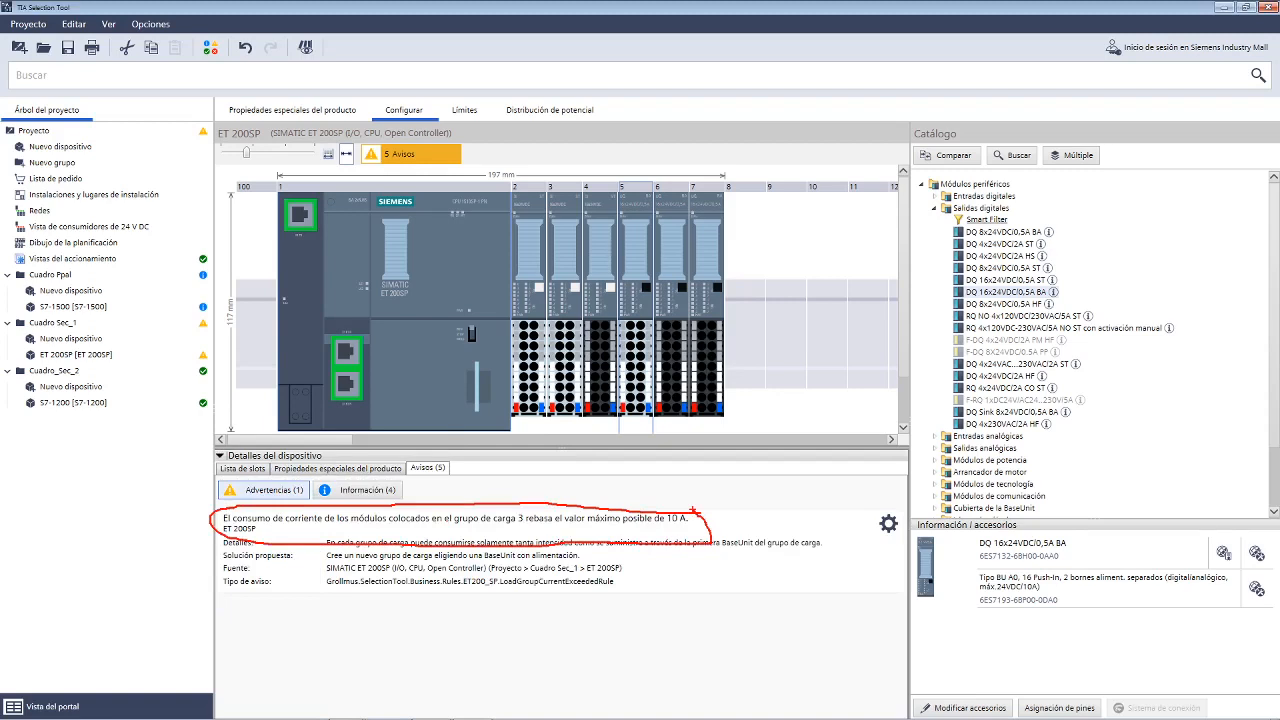
{"action": "key", "text": "Escape"}
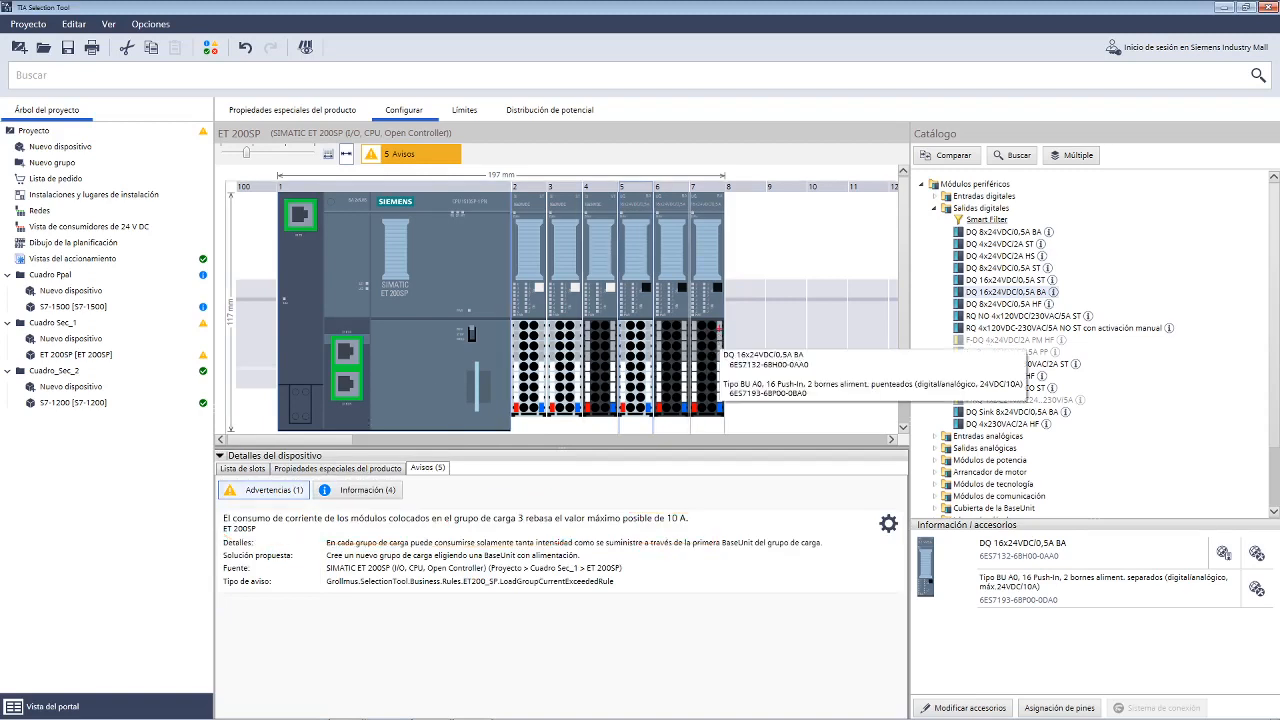
{"action": "mouse_move", "coordinate": [724, 310]}
{"action": "left_mouse_down"}
{"action": "mouse_move", "coordinate": [684, 346]}
{"action": "mouse_move", "coordinate": [702, 418]}
{"action": "mouse_move", "coordinate": [744, 346]}
{"action": "mouse_move", "coordinate": [722, 312]}
{"action": "left_mouse_up"}
{"action": "key", "text": "Escape"}
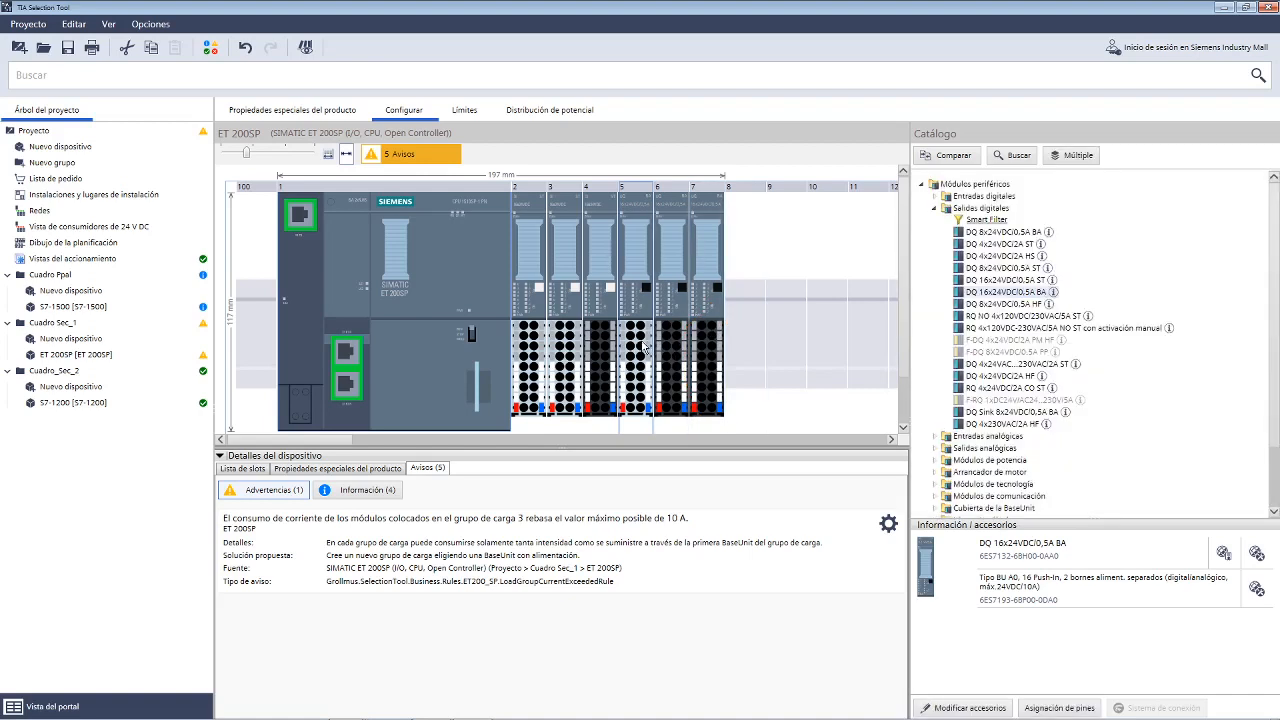
Check the 24 V DC load current of the output modules in slots 5 to 7 and set slot 7's to 2.
{"action": "left_click", "coordinate": [365, 469]}
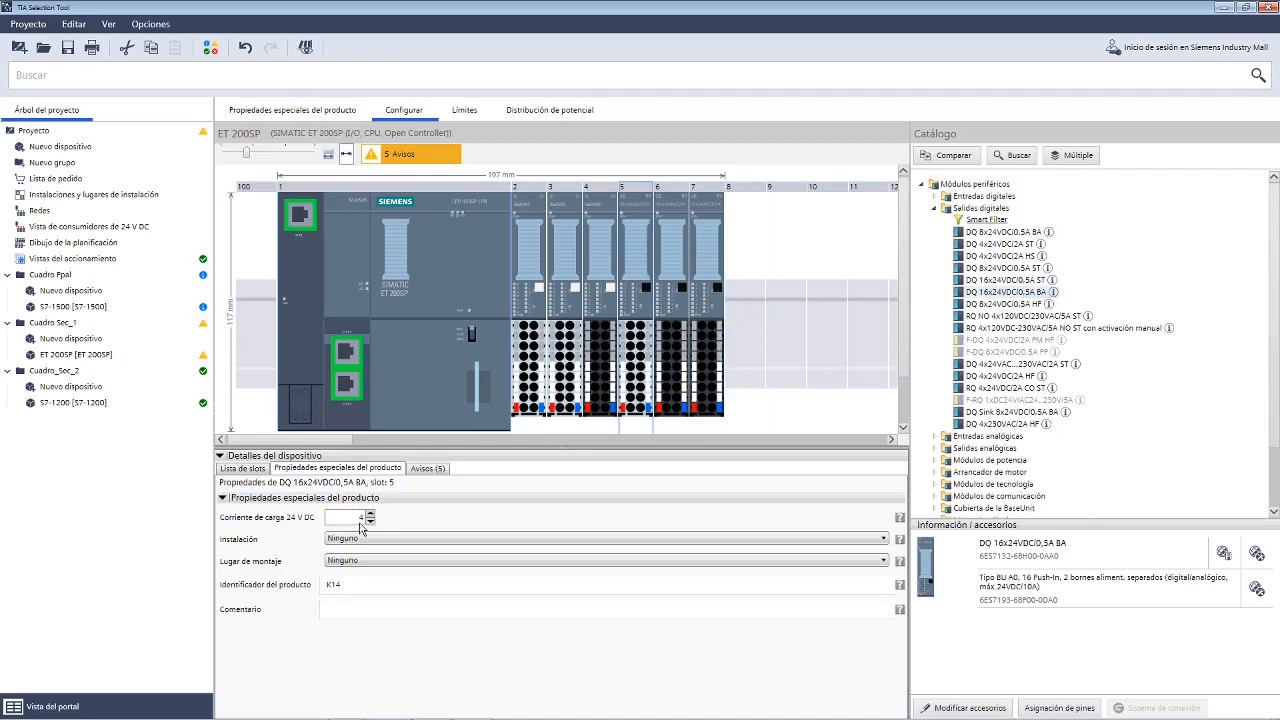
{"action": "left_click", "coordinate": [679, 366]}
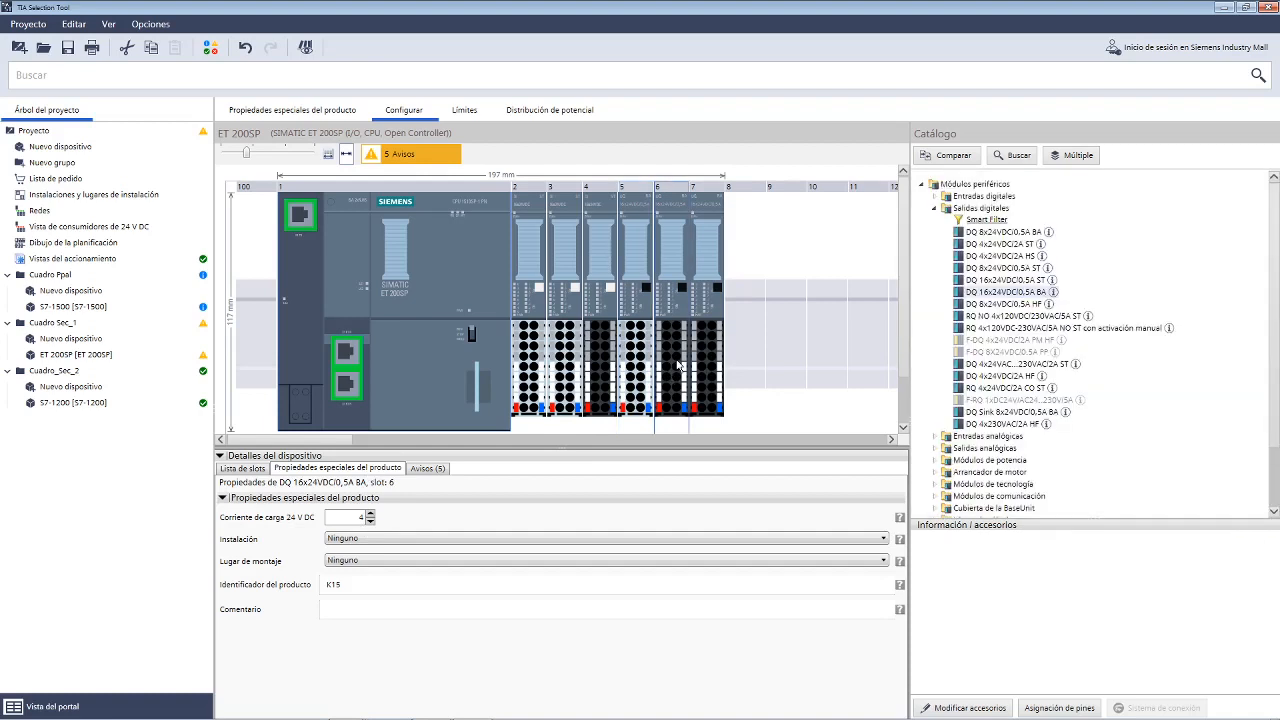
{"action": "left_click", "coordinate": [702, 366]}
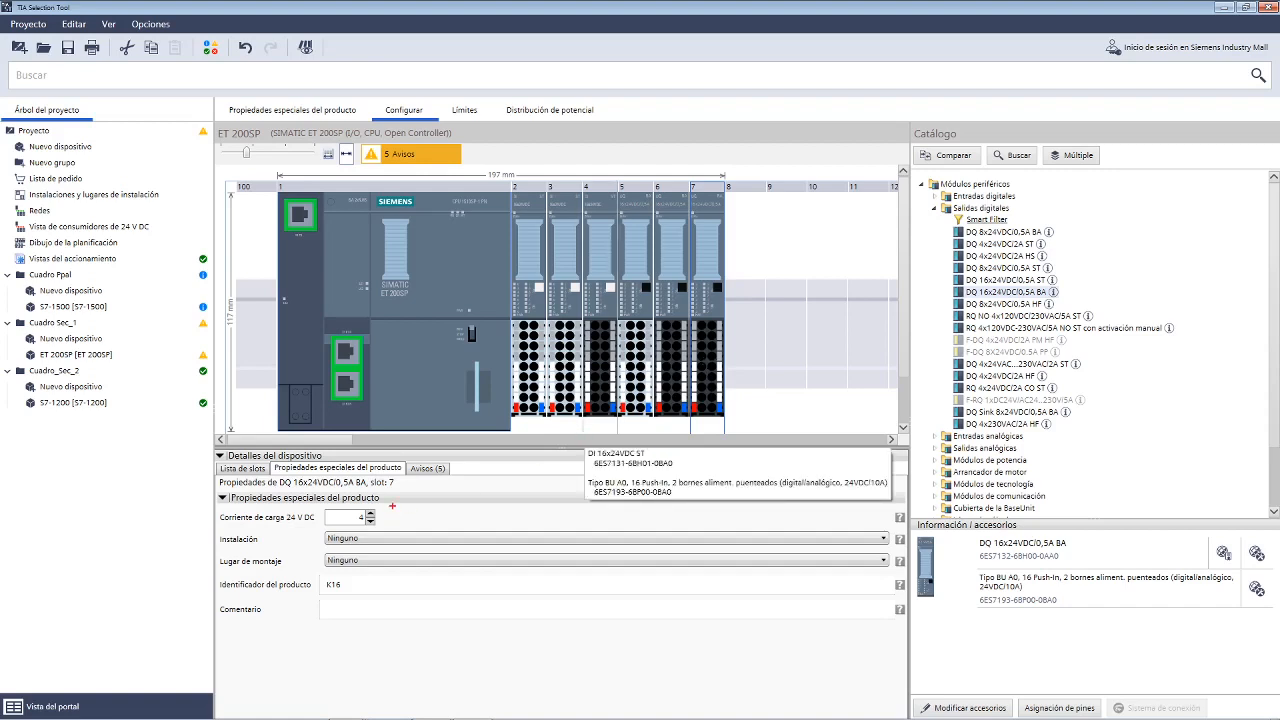
{"action": "mouse_move", "coordinate": [392, 506]}
{"action": "left_mouse_down"}
{"action": "mouse_move", "coordinate": [302, 522]}
{"action": "mouse_move", "coordinate": [398, 502]}
{"action": "mouse_move", "coordinate": [392, 514]}
{"action": "left_mouse_up"}
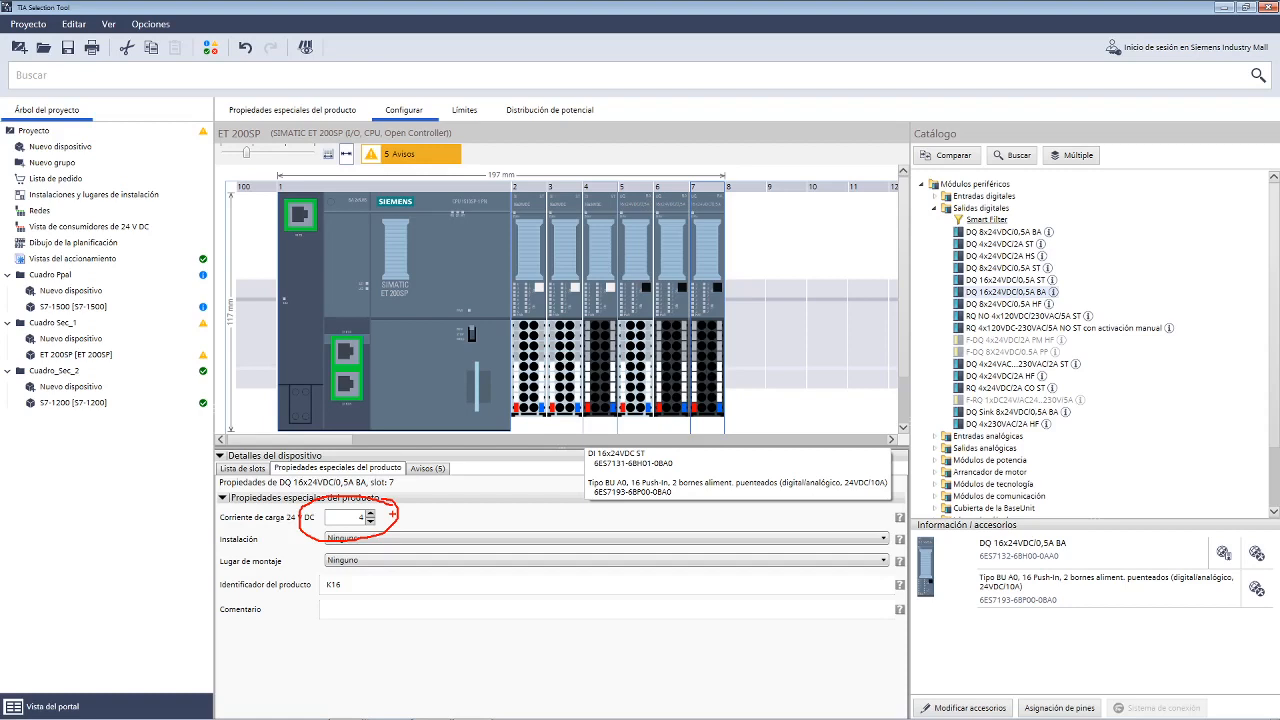
{"action": "key", "text": "Escape"}
{"action": "left_click_drag", "start_coordinate": [356, 516], "coordinate": [368, 518]}
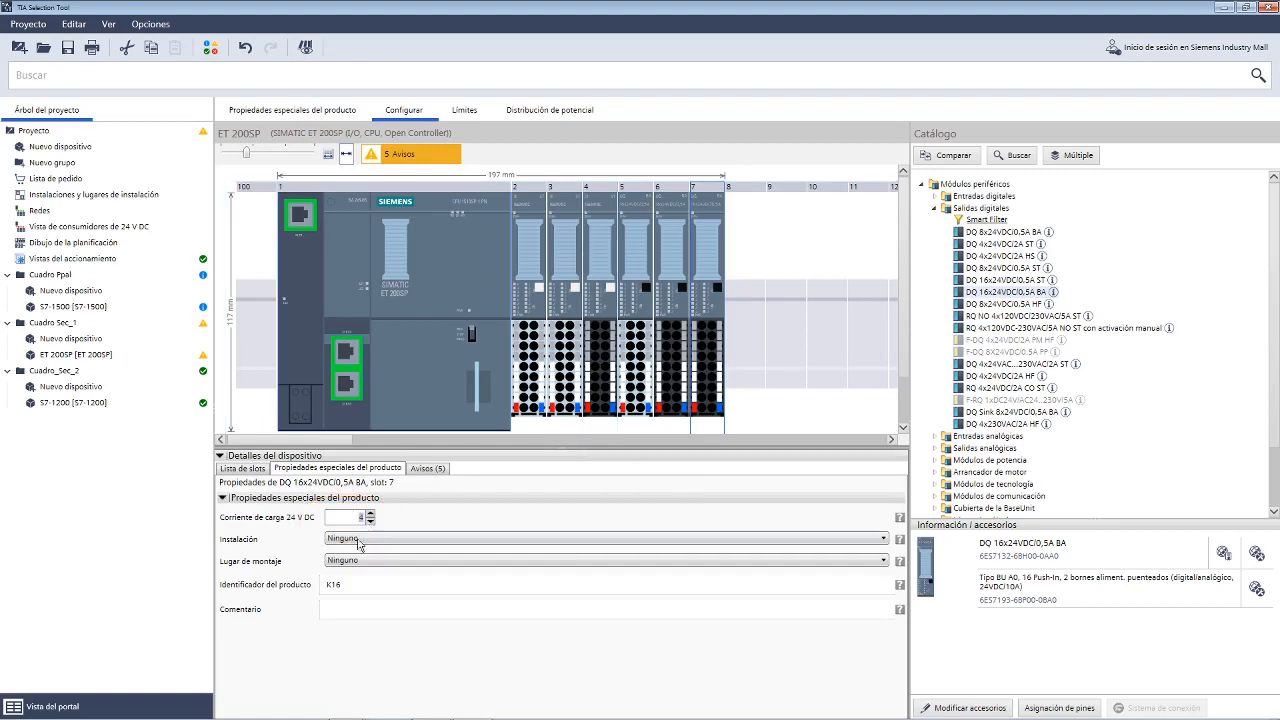
{"action": "key", "text": "BackSpace"}
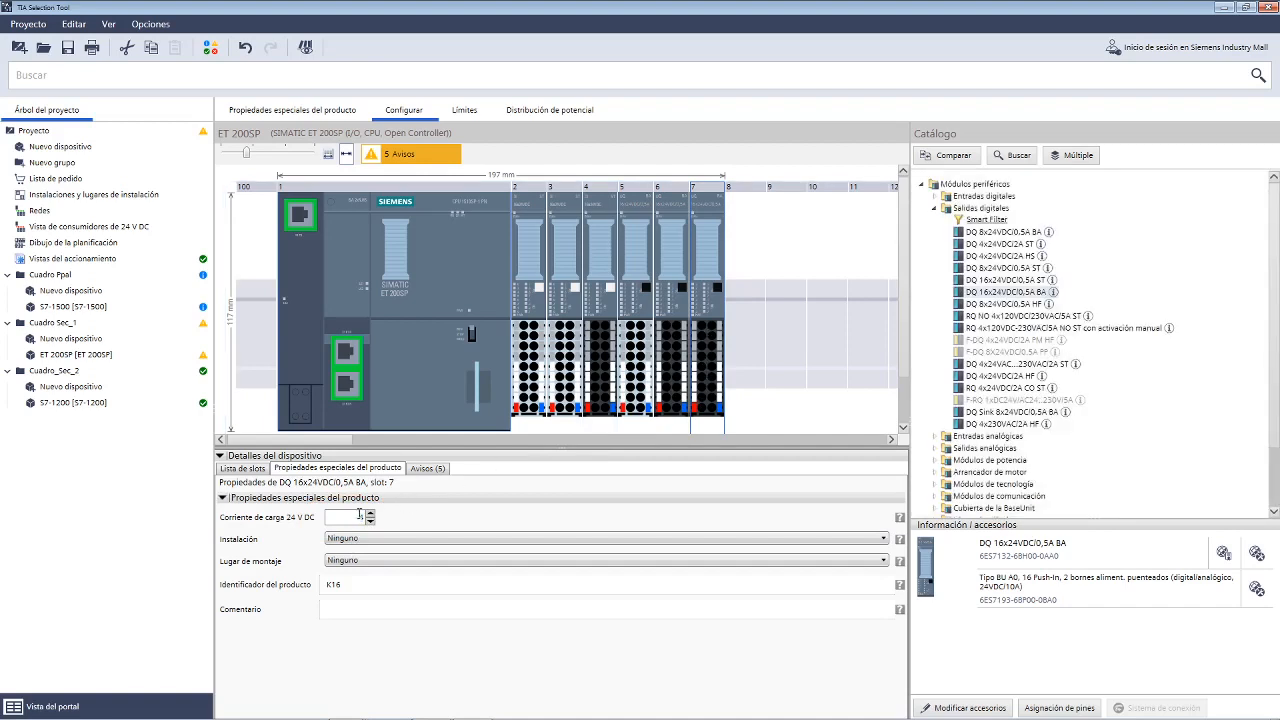
{"action": "type", "text": "4"}
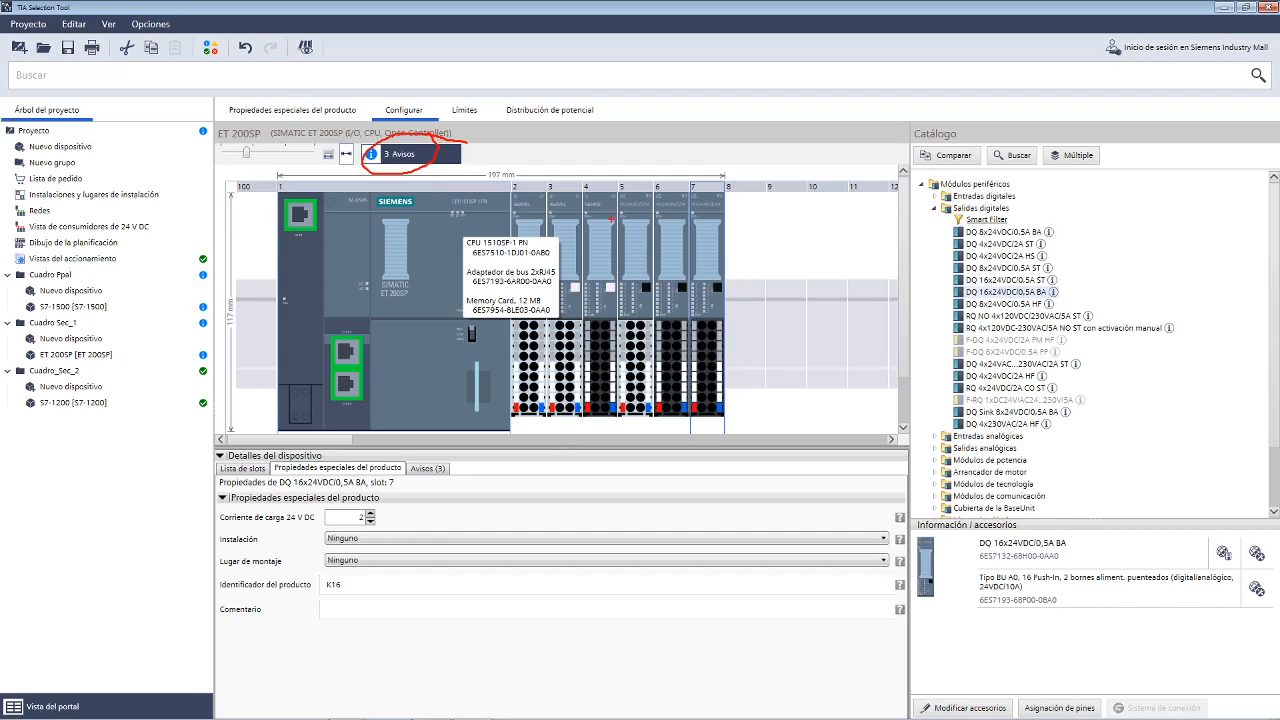
Review the load current of the output modules in slots 5 to 7 and the device's load-group current limits.
{"action": "left_click", "coordinate": [640, 362]}
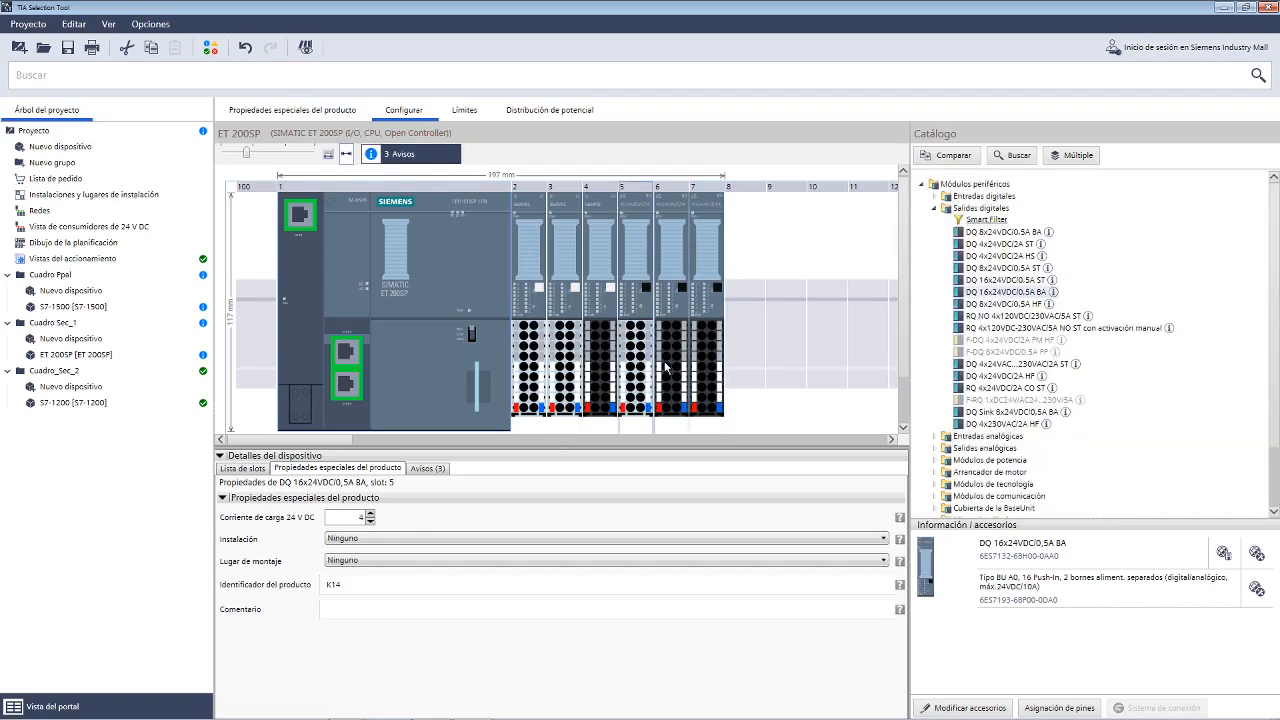
{"action": "left_click", "coordinate": [670, 368]}
{"action": "left_click", "coordinate": [706, 368]}
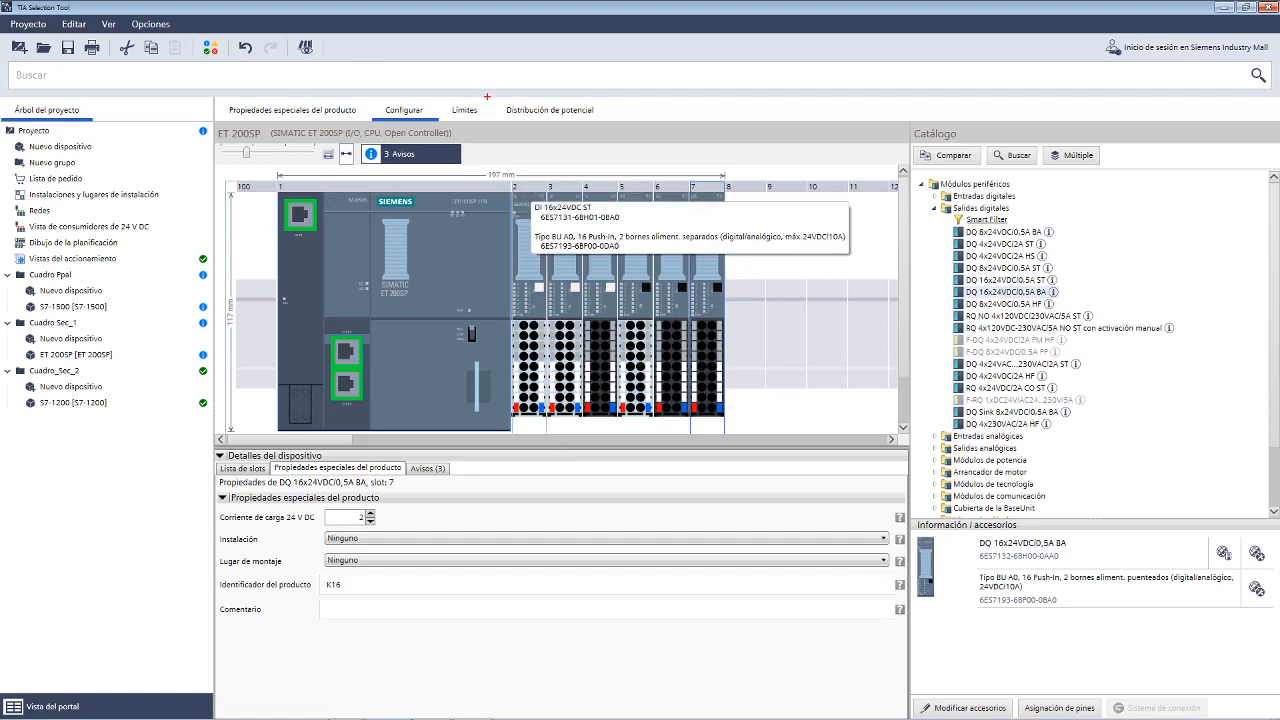
{"action": "mouse_move", "coordinate": [487, 97]}
{"action": "left_mouse_down"}
{"action": "mouse_move", "coordinate": [448, 96]}
{"action": "mouse_move", "coordinate": [440, 120]}
{"action": "mouse_move", "coordinate": [478, 90]}
{"action": "left_mouse_up"}
{"action": "key", "text": "Escape"}
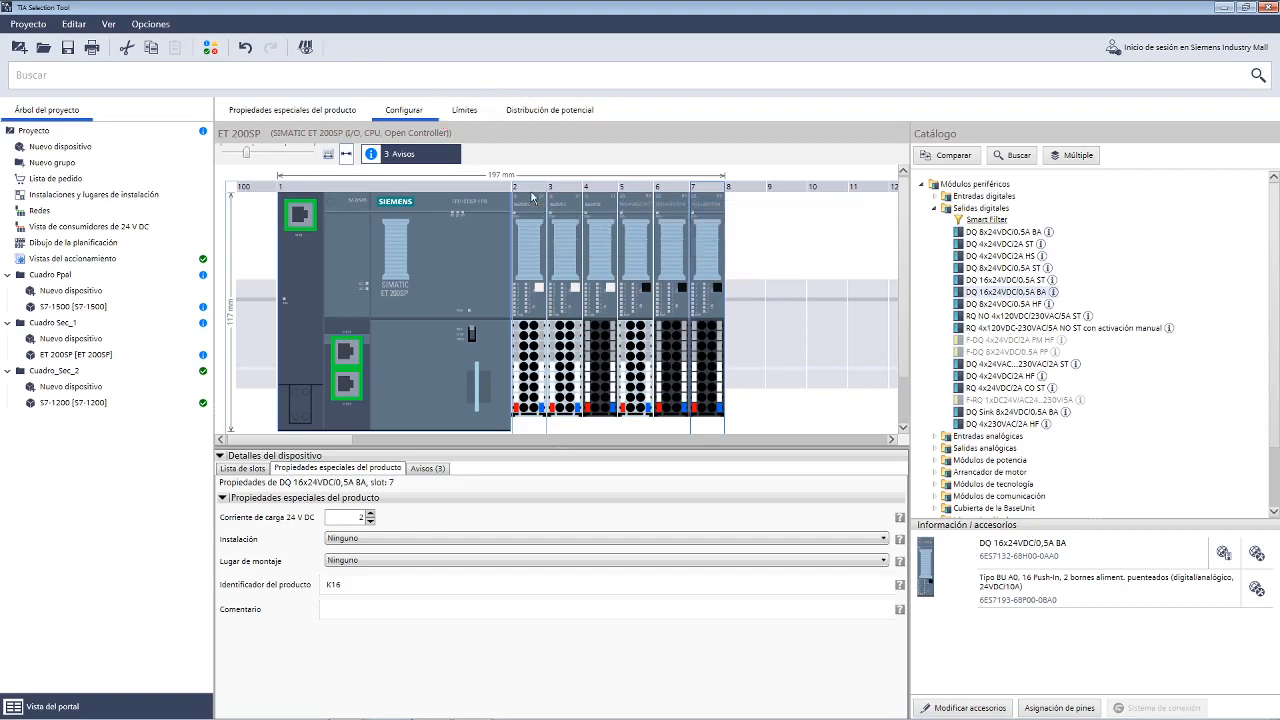
{"action": "left_click", "coordinate": [466, 113]}
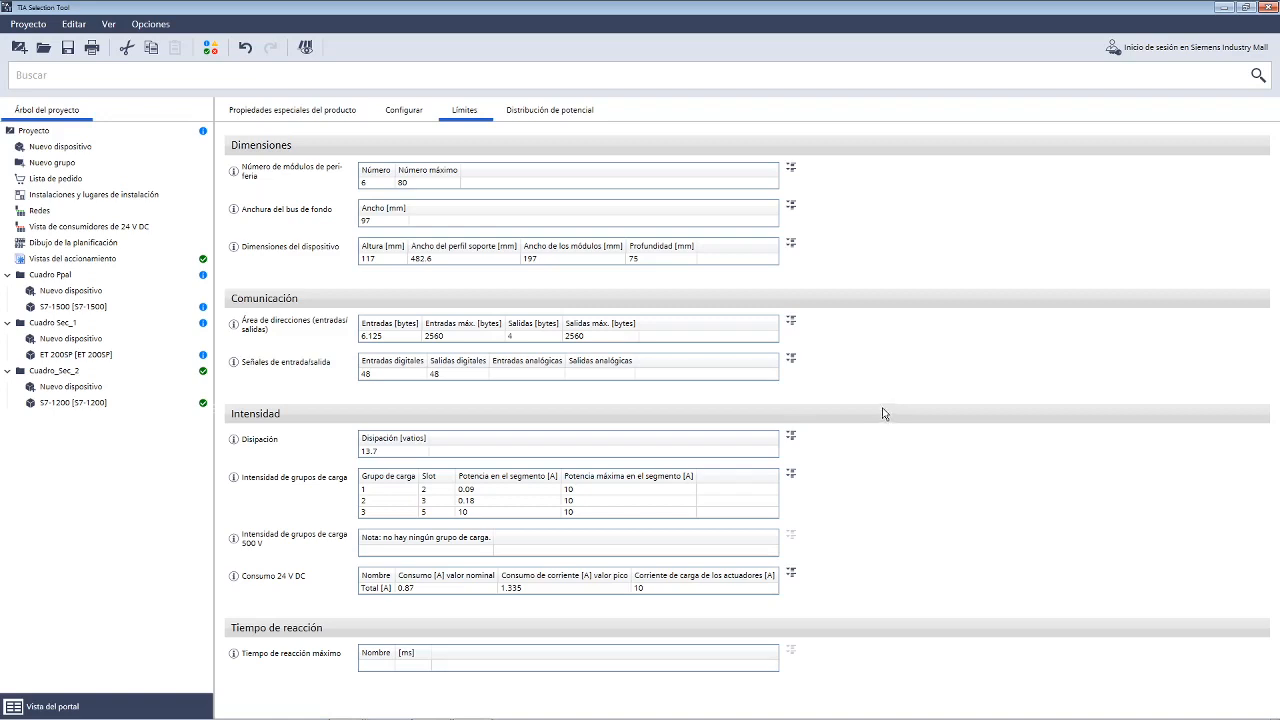
Examine the ET 200SP's potential distribution and the potential groups across slots 2 to 7, and return to the rack configuration.
{"action": "left_click", "coordinate": [574, 118]}
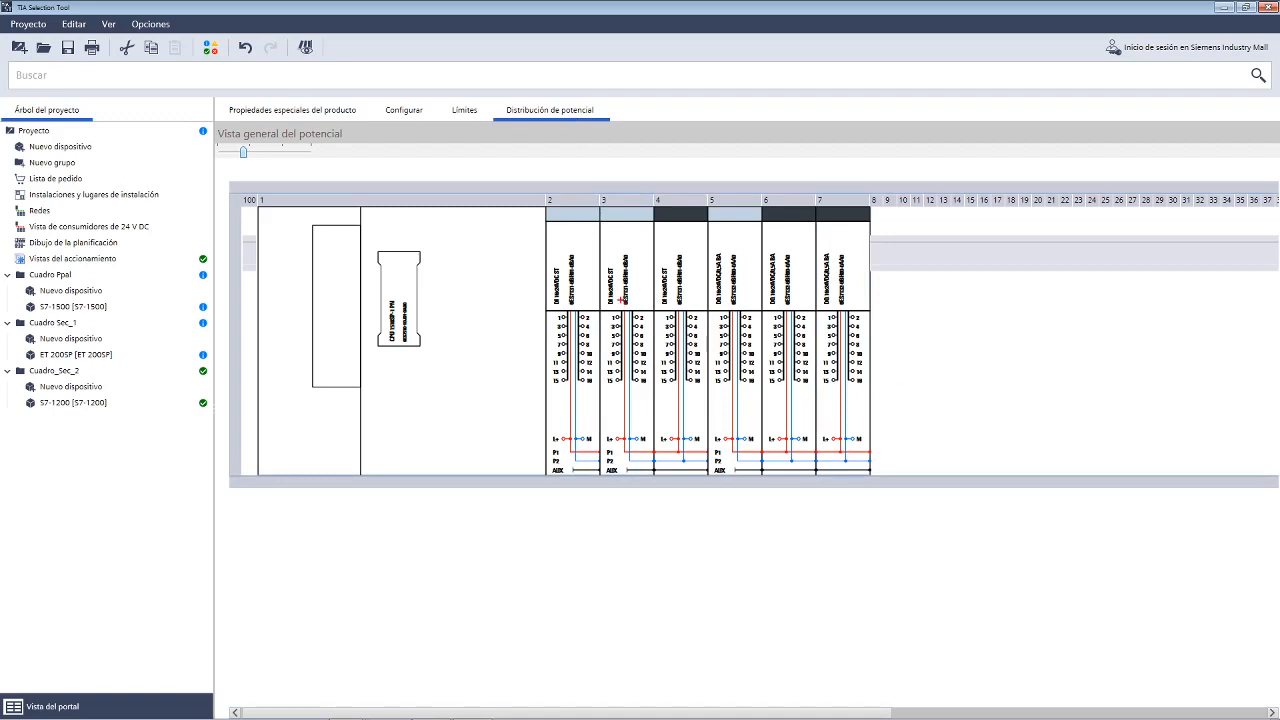
{"action": "mouse_move", "coordinate": [618, 297]}
{"action": "left_mouse_down"}
{"action": "mouse_move", "coordinate": [548, 294]}
{"action": "mouse_move", "coordinate": [503, 380]}
{"action": "mouse_move", "coordinate": [590, 480]}
{"action": "mouse_move", "coordinate": [587, 292]}
{"action": "left_mouse_up"}
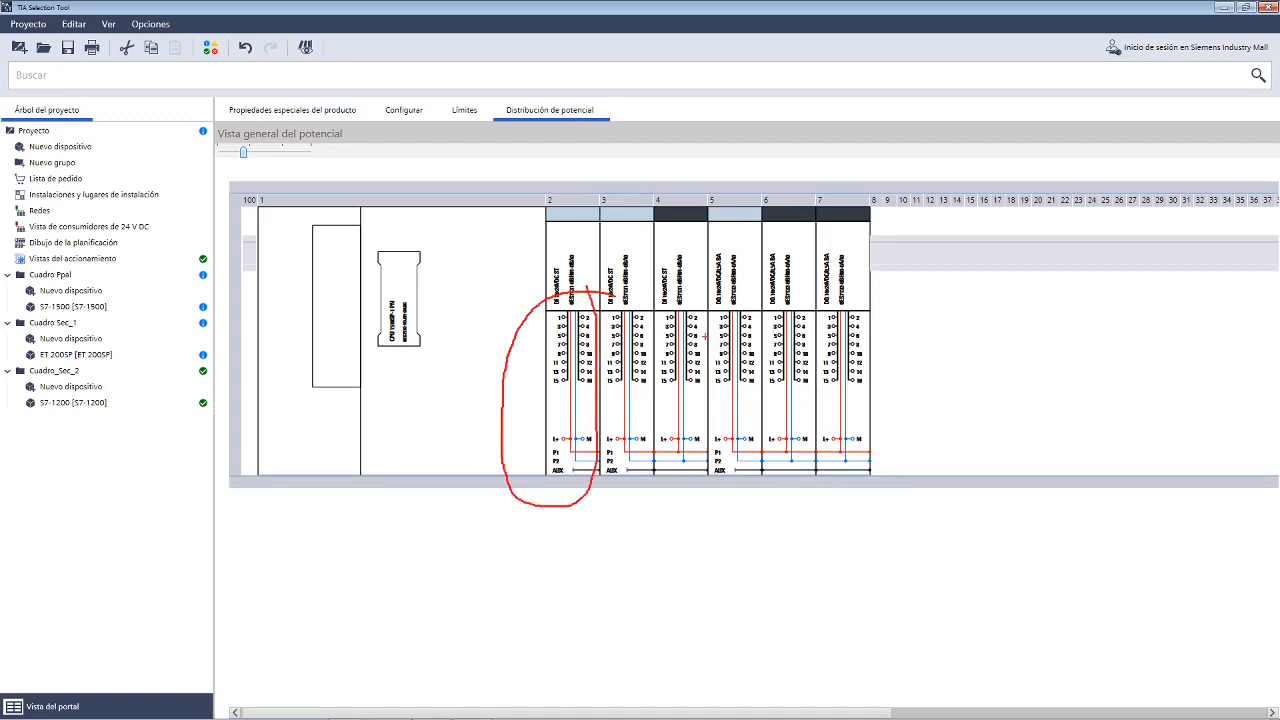
{"action": "mouse_move", "coordinate": [720, 291]}
{"action": "left_mouse_down"}
{"action": "mouse_move", "coordinate": [618, 292]}
{"action": "mouse_move", "coordinate": [603, 399]}
{"action": "mouse_move", "coordinate": [670, 497]}
{"action": "mouse_move", "coordinate": [710, 293]}
{"action": "left_mouse_up"}
{"action": "mouse_move", "coordinate": [648, 447]}
{"action": "left_mouse_down"}
{"action": "mouse_move", "coordinate": [616, 448]}
{"action": "mouse_move", "coordinate": [642, 440]}
{"action": "left_mouse_up"}
{"action": "mouse_move", "coordinate": [900, 290]}
{"action": "left_mouse_down"}
{"action": "mouse_move", "coordinate": [716, 340]}
{"action": "mouse_move", "coordinate": [730, 500]}
{"action": "mouse_move", "coordinate": [928, 343]}
{"action": "mouse_move", "coordinate": [884, 285]}
{"action": "left_mouse_up"}
{"action": "mouse_move", "coordinate": [882, 431]}
{"action": "left_mouse_down"}
{"action": "mouse_move", "coordinate": [726, 438]}
{"action": "mouse_move", "coordinate": [738, 476]}
{"action": "mouse_move", "coordinate": [884, 458]}
{"action": "mouse_move", "coordinate": [880, 440]}
{"action": "left_mouse_up"}
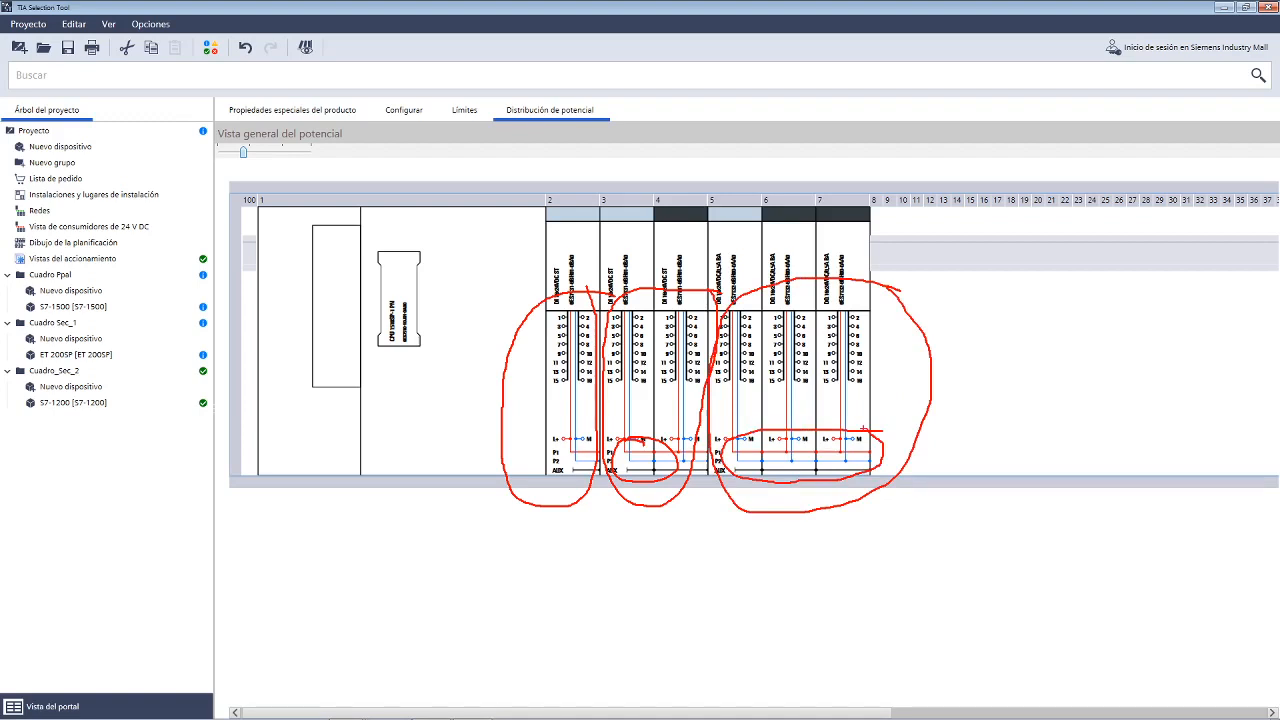
{"action": "key", "text": "Escape"}
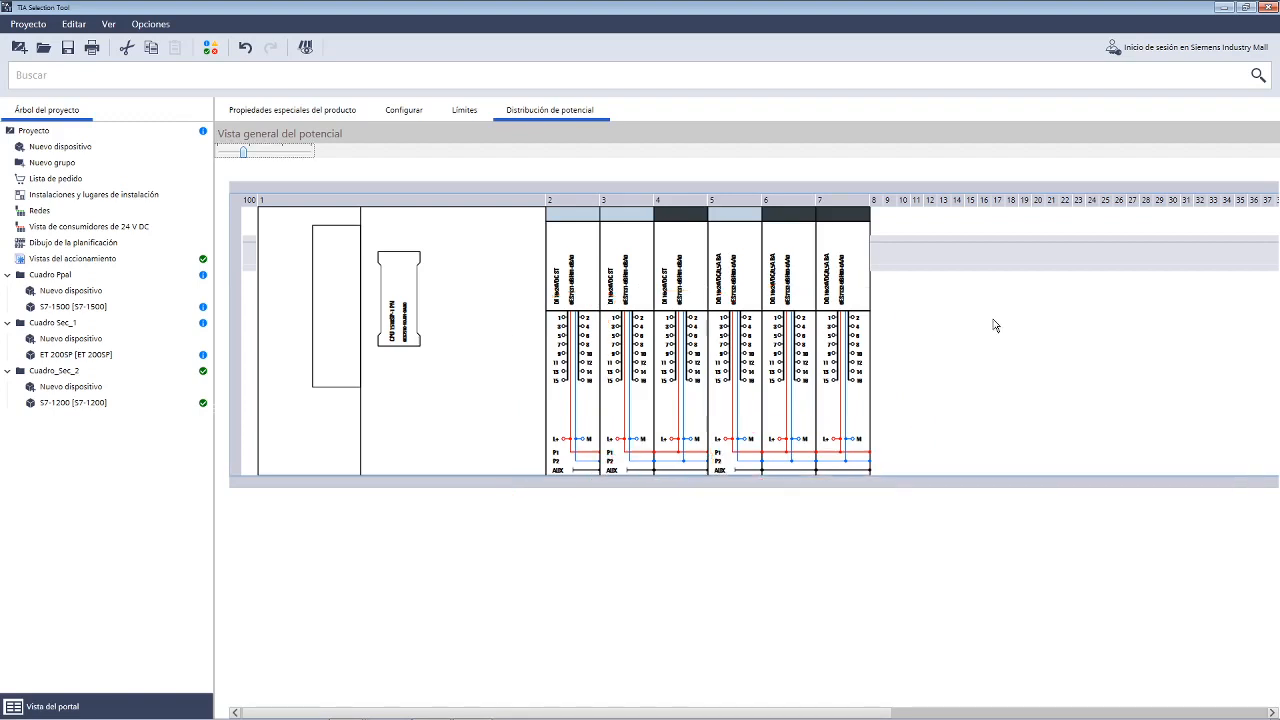
{"action": "left_click", "coordinate": [410, 113]}
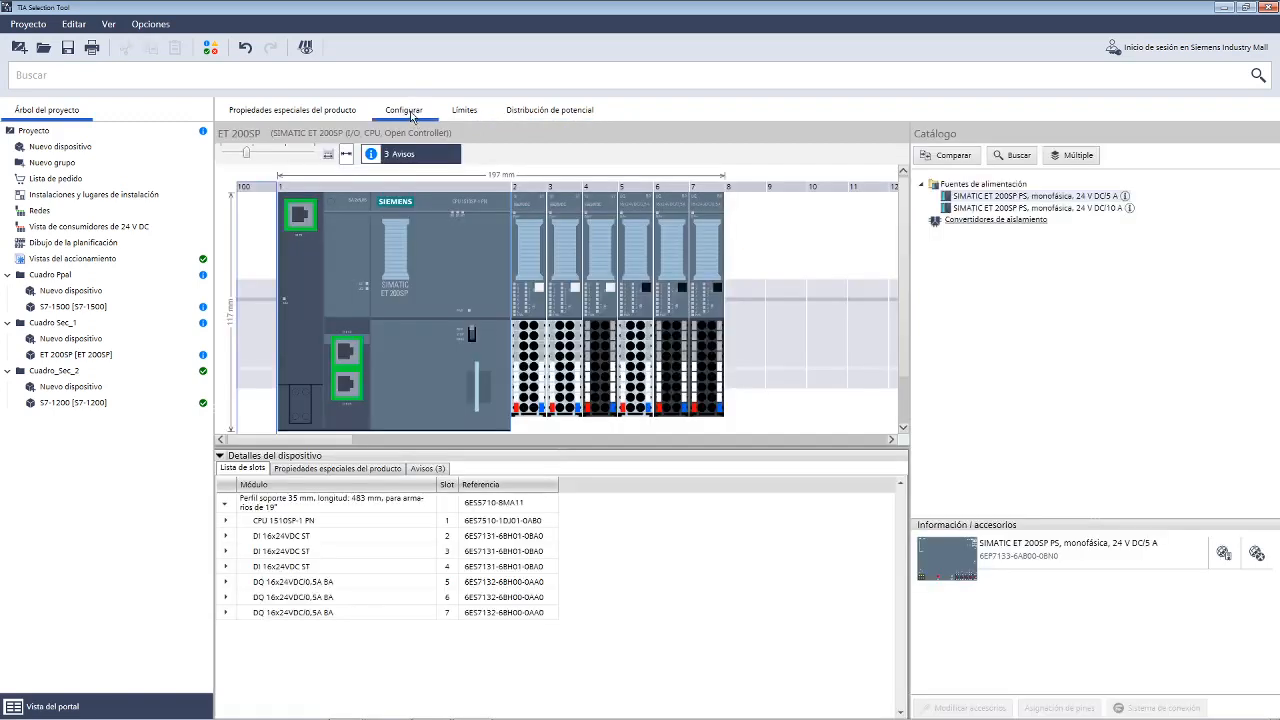